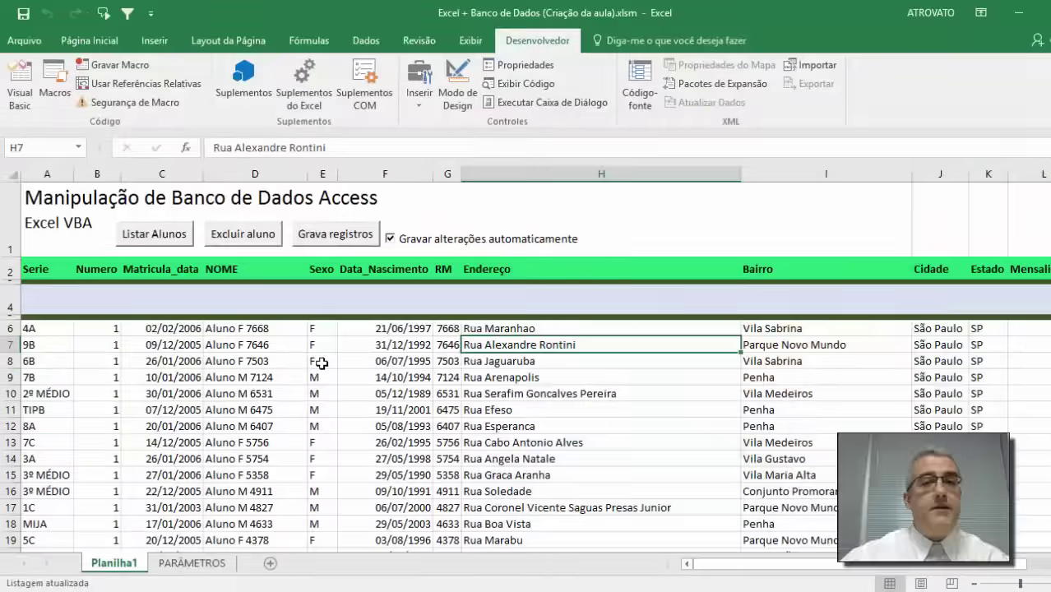
Step: Select student cells, try Excluir aluno on the current row, then turn on Modo de Design
left_click(356, 360)
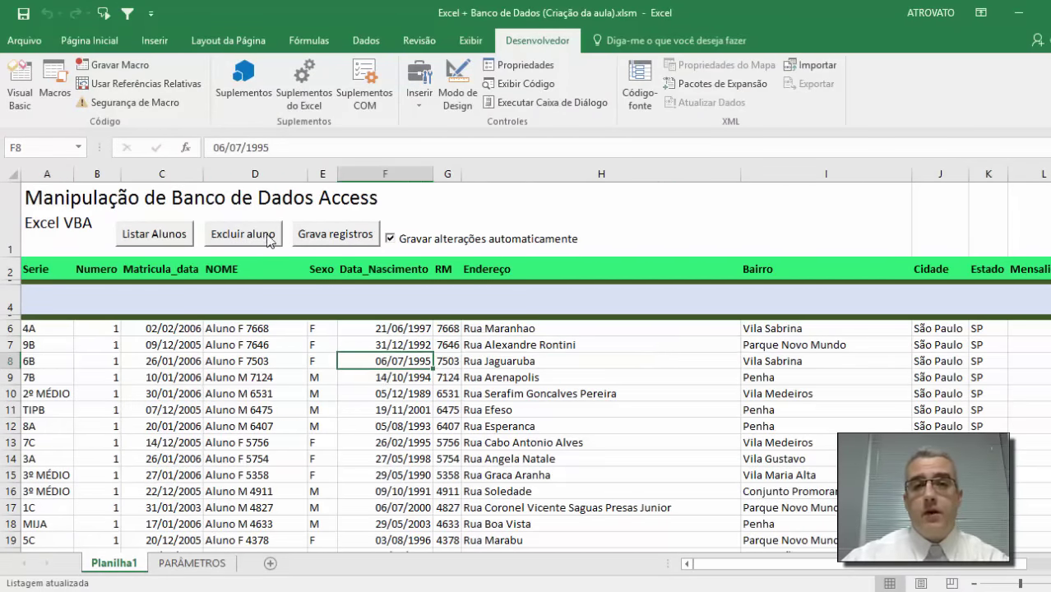
left_click(429, 408)
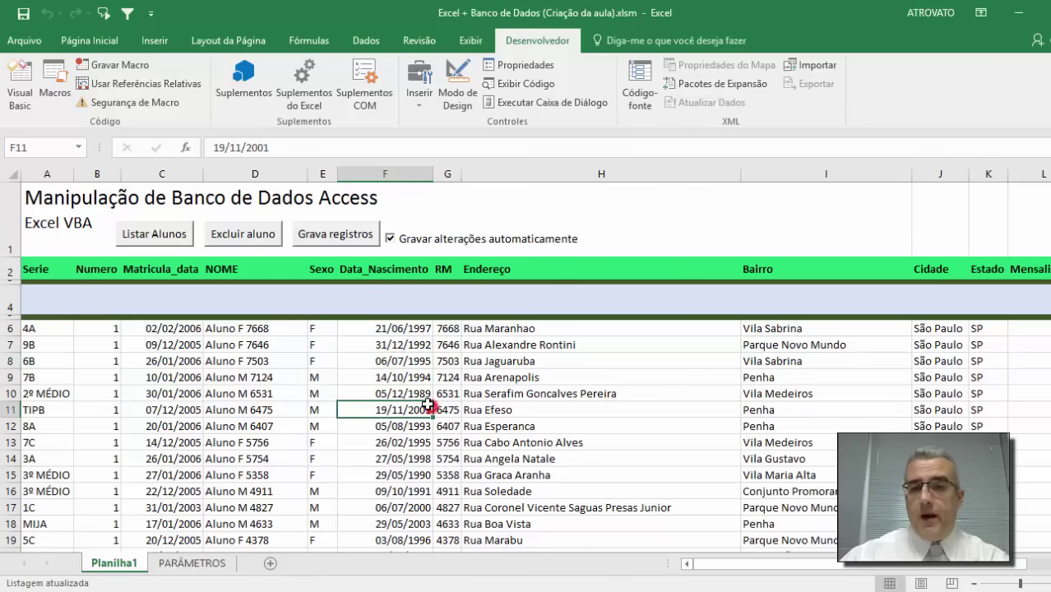
left_click(252, 362)
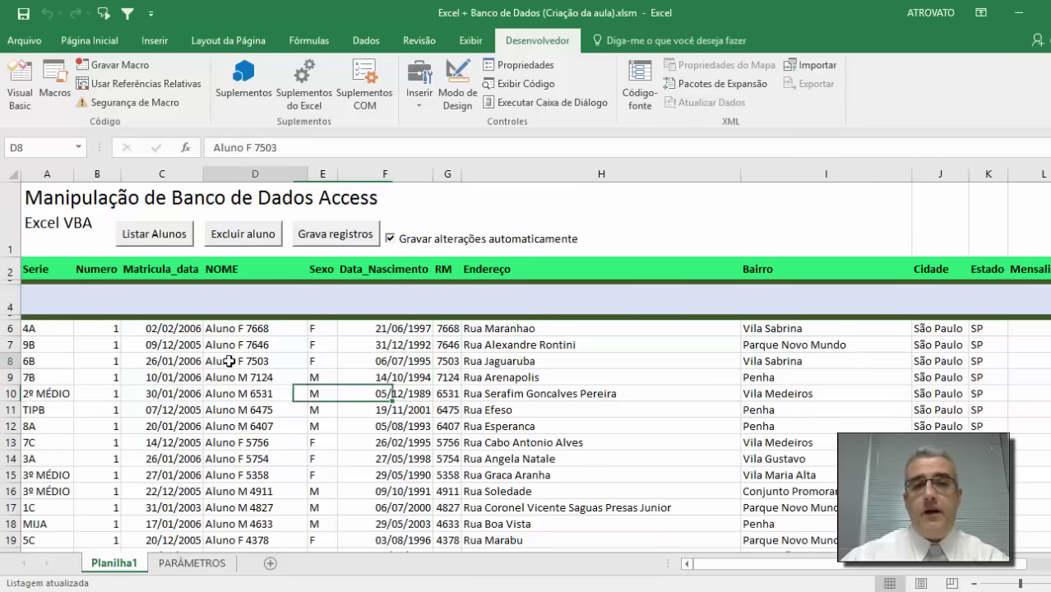
left_click(251, 238)
left_click(231, 375)
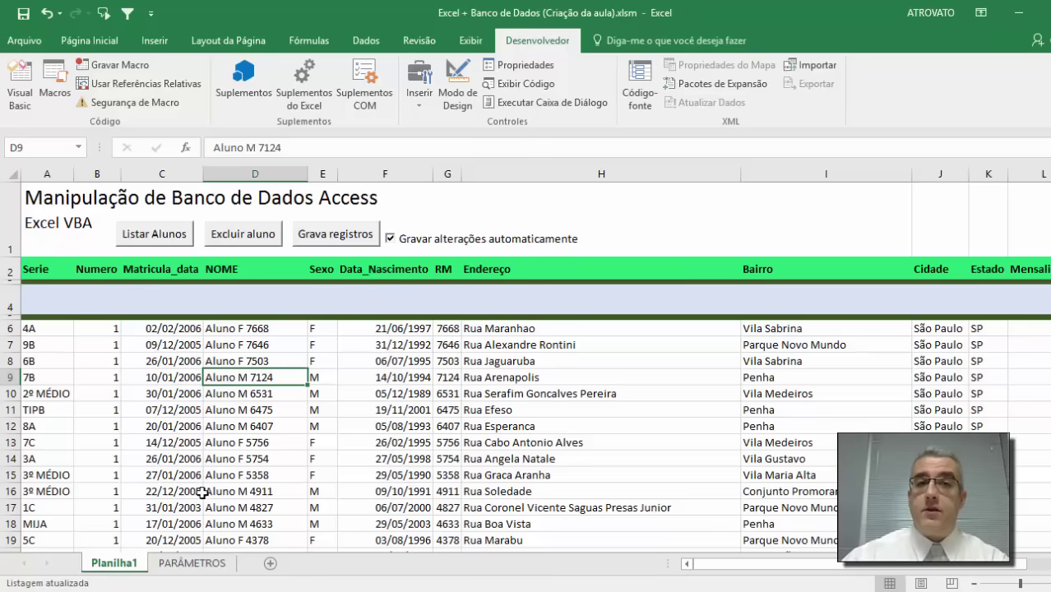
left_click(457, 87)
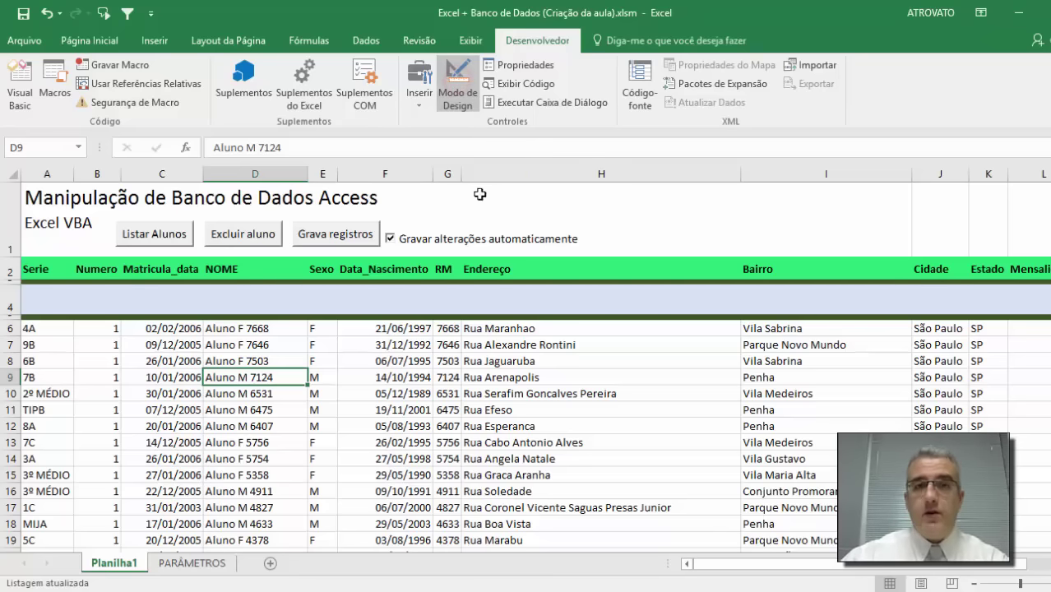
Step: Open the btListas_Click code behind the Listar Alunos button
double_click(164, 236)
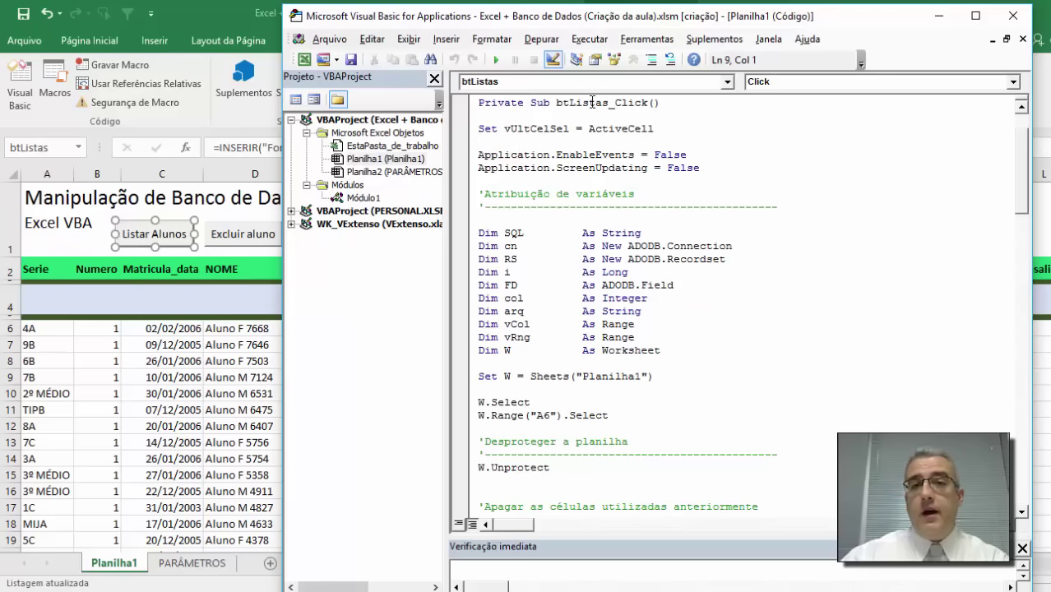
left_click_drag(556, 102, 639, 102)
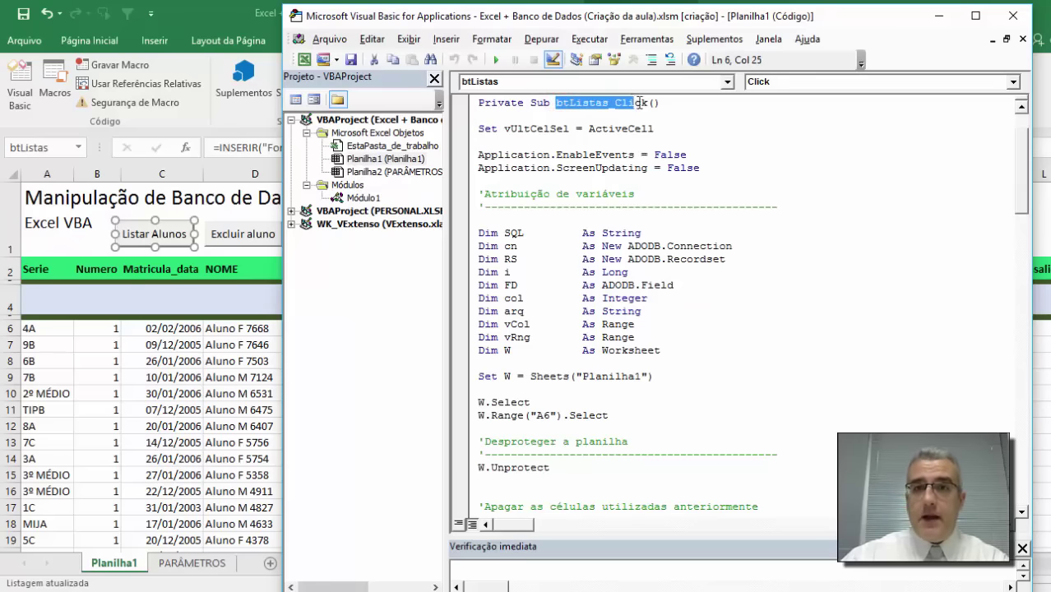
double_click(175, 233)
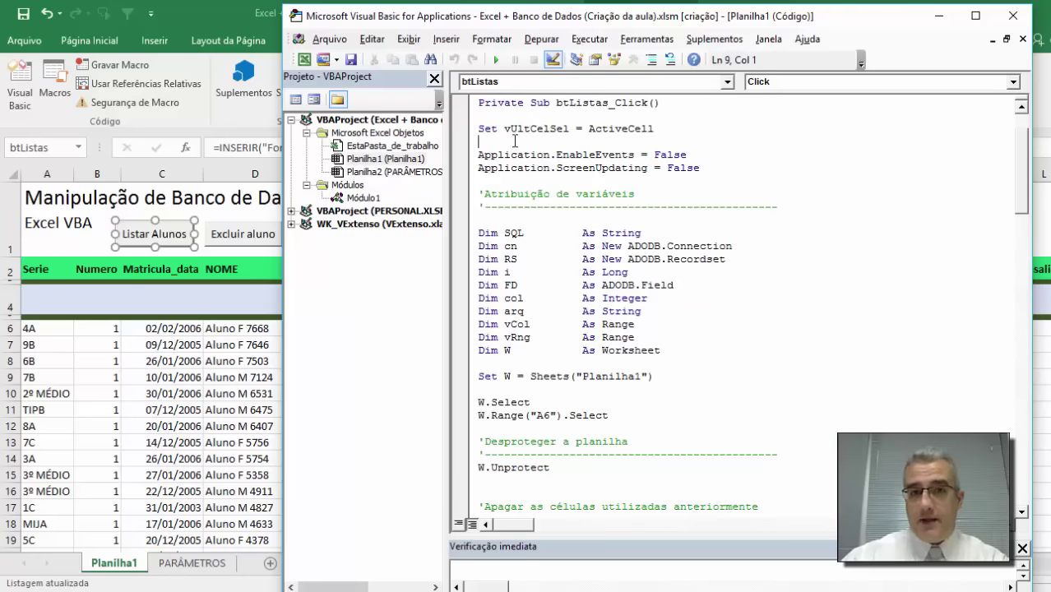
Step: Select the code after Set vUltCelSel through the StatusBar message line
scroll(592, 174, "down", 7)
scroll(595, 181, "down", 9)
scroll(597, 187, "down", 8)
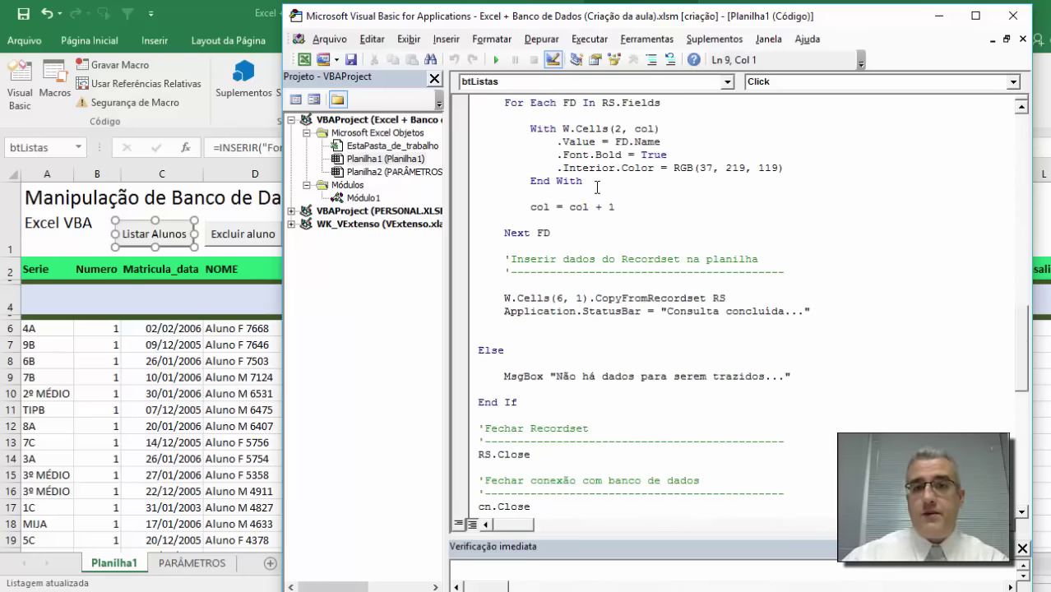
scroll(597, 187, "down", 10)
scroll(597, 187, "down", 1)
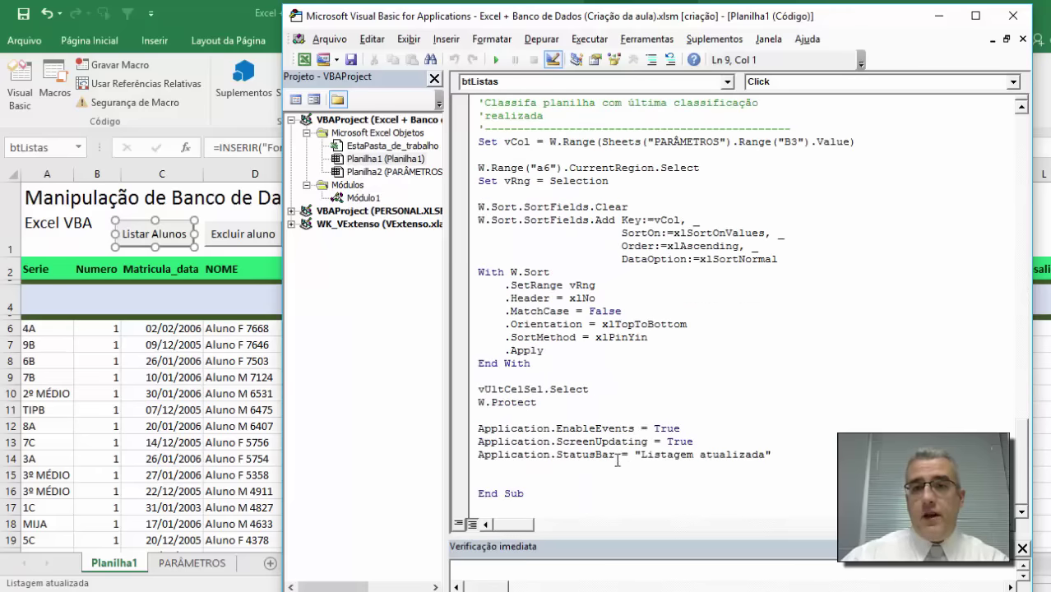
left_click(780, 465, "shift")
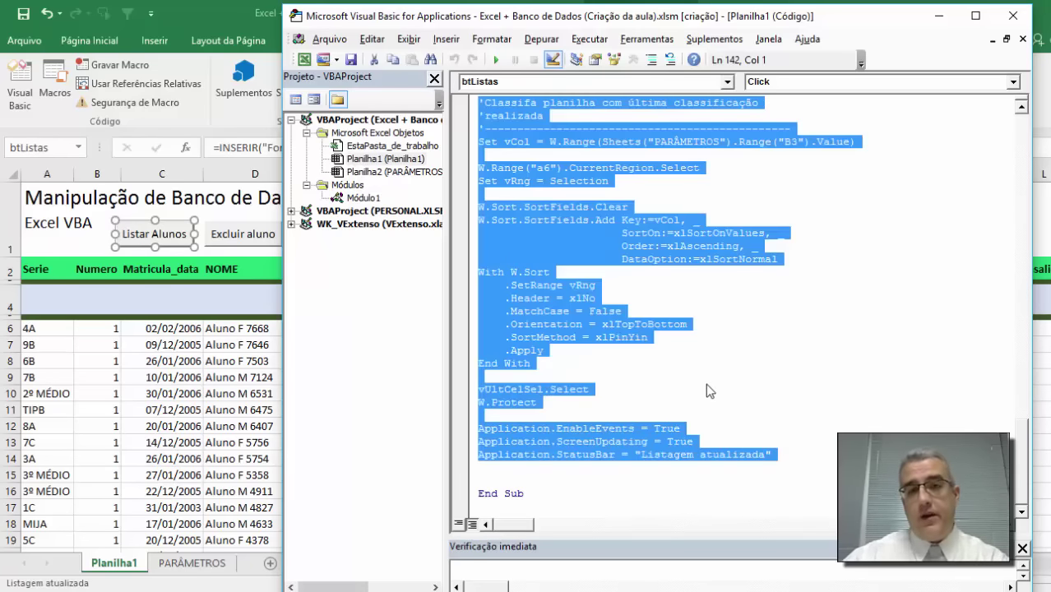
Step: Cut the listing block from btListas_Click and add a ListarAlunos call plus vultcel.Select
key("Delete")
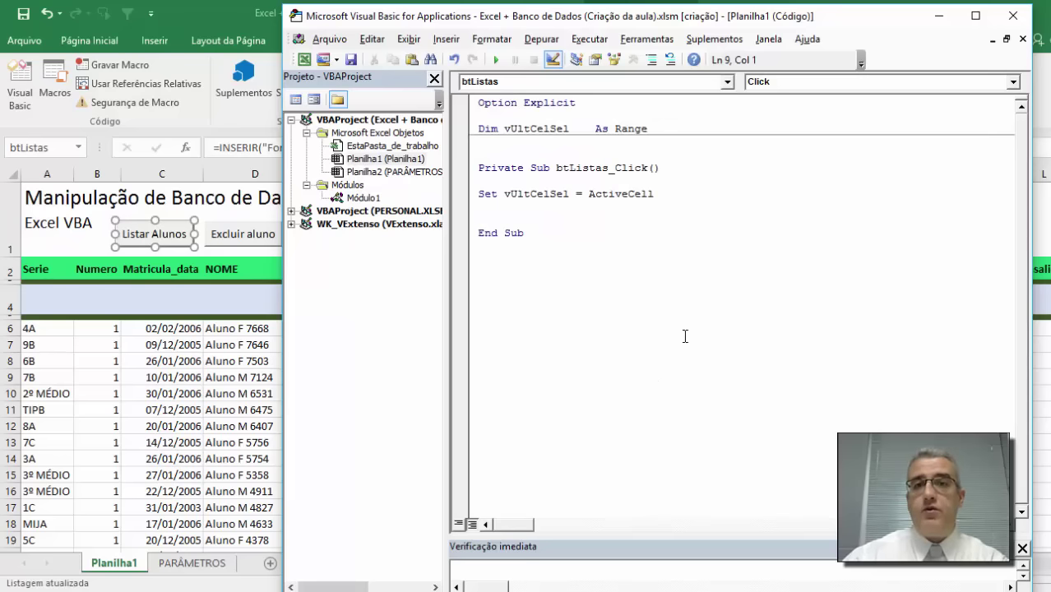
key("Return")
type("Li")
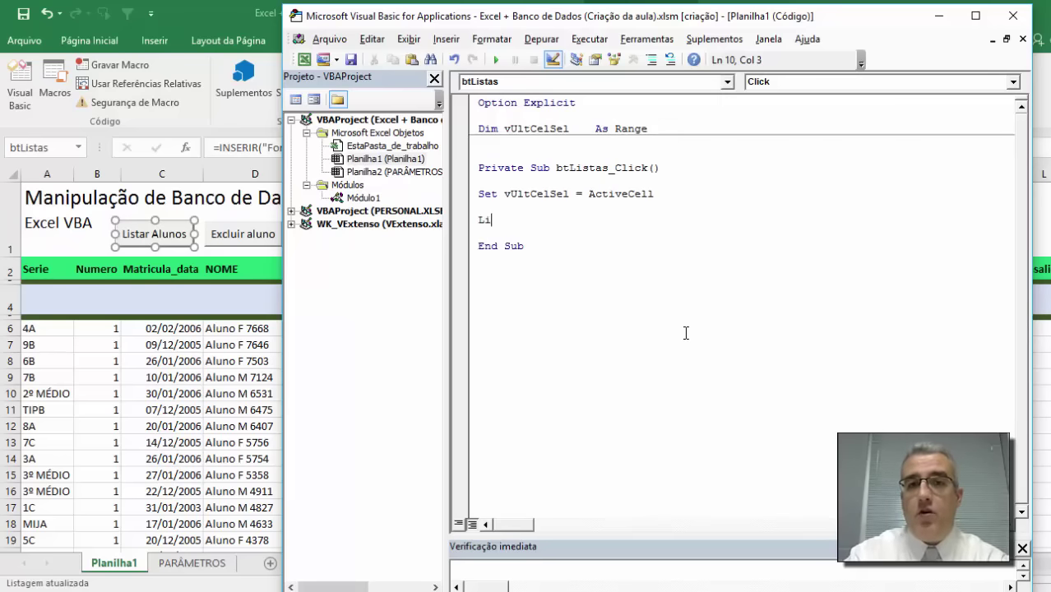
type("starAlunos")
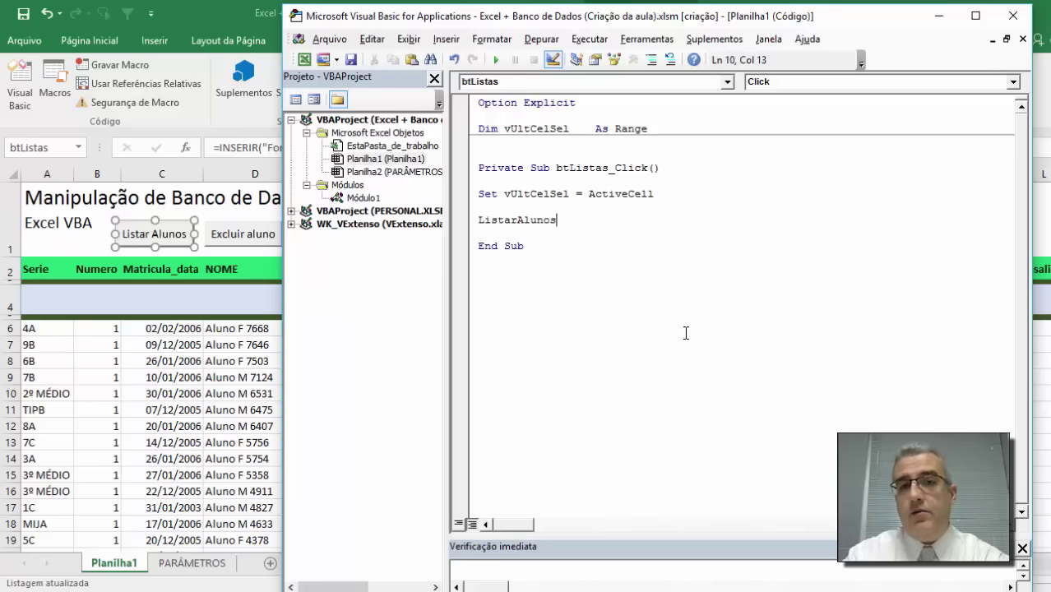
key("Return")
key("Return")
type("ltcel.Select")
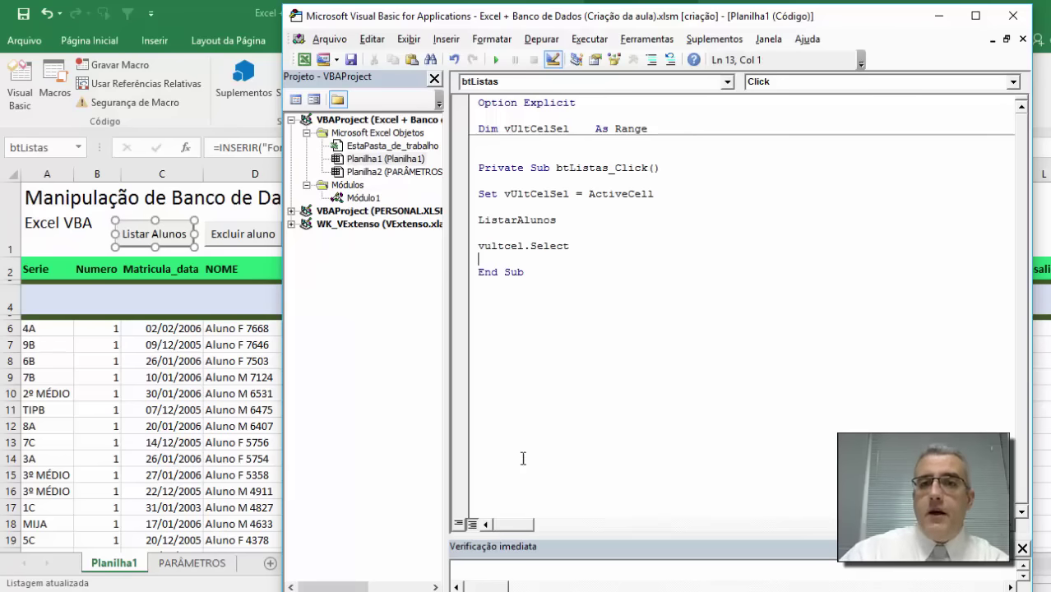
Step: Create Sub ListarAlunos in Módulo1 and paste the listing code into it
double_click(362, 197)
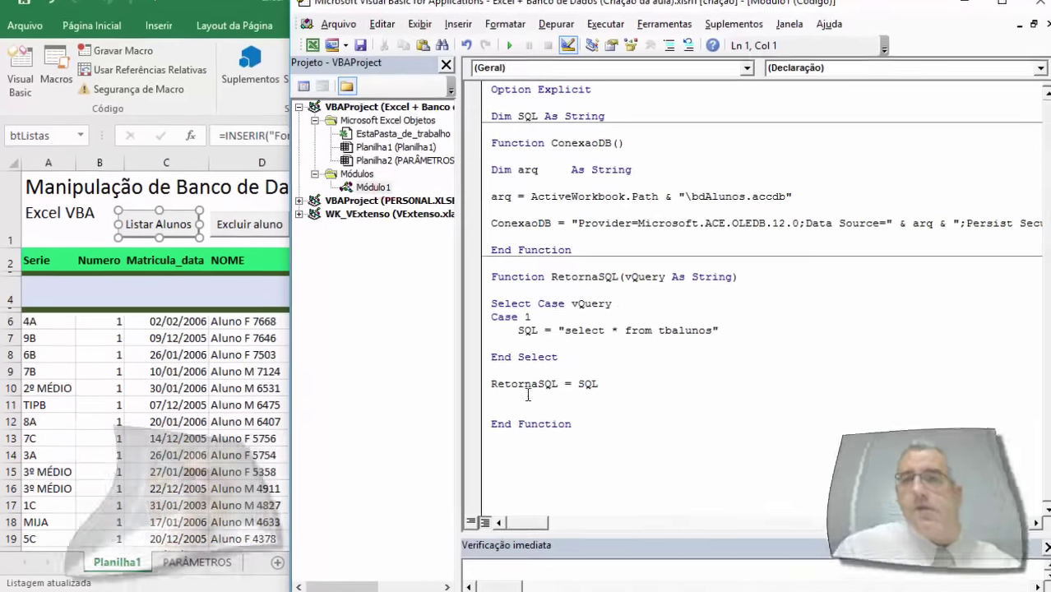
left_click(563, 436)
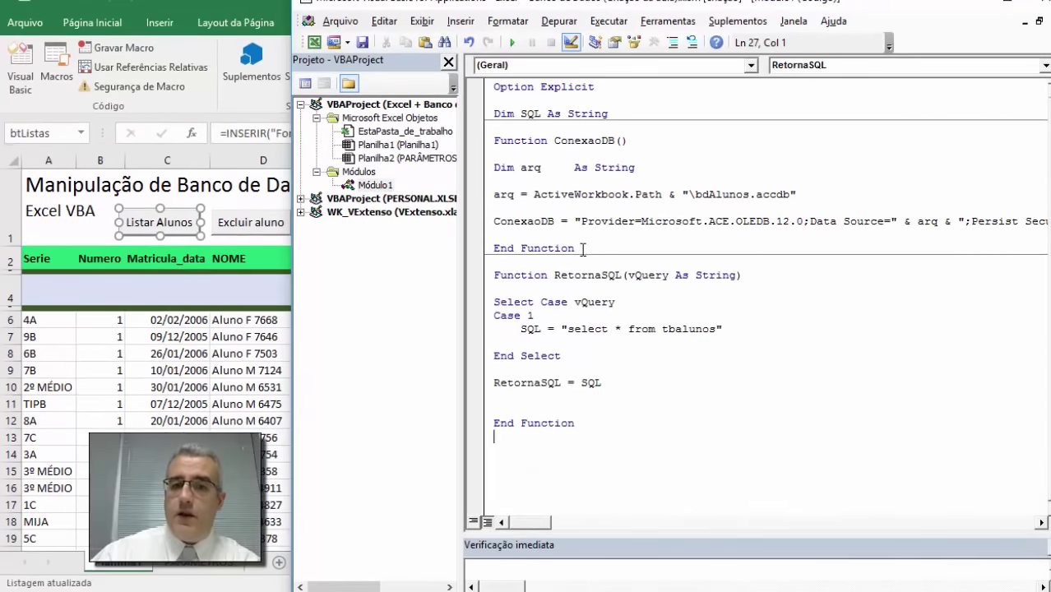
key("Return")
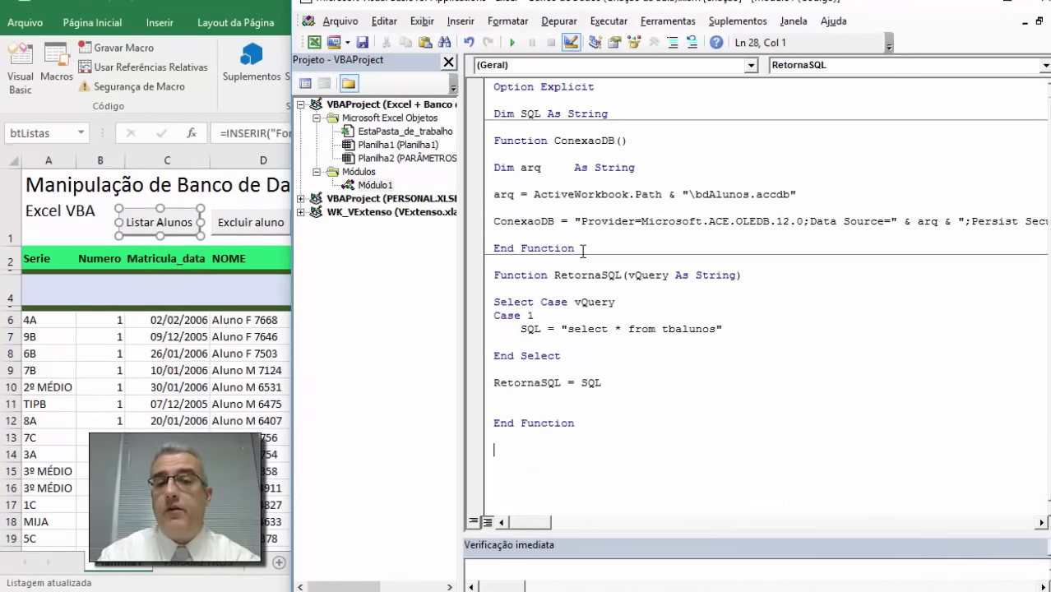
type("sub ")
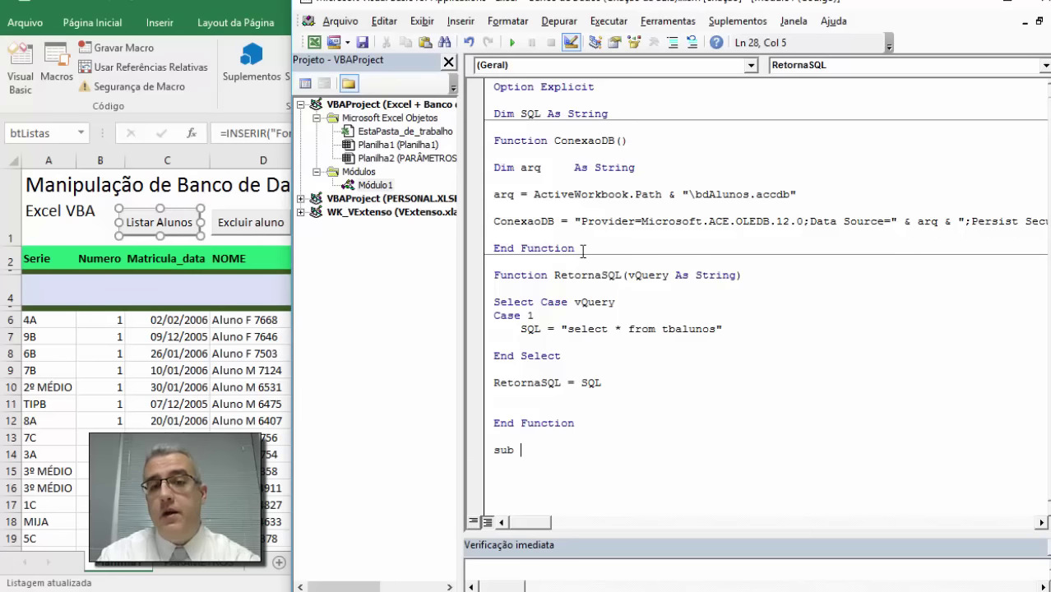
type("ListarAlunos")
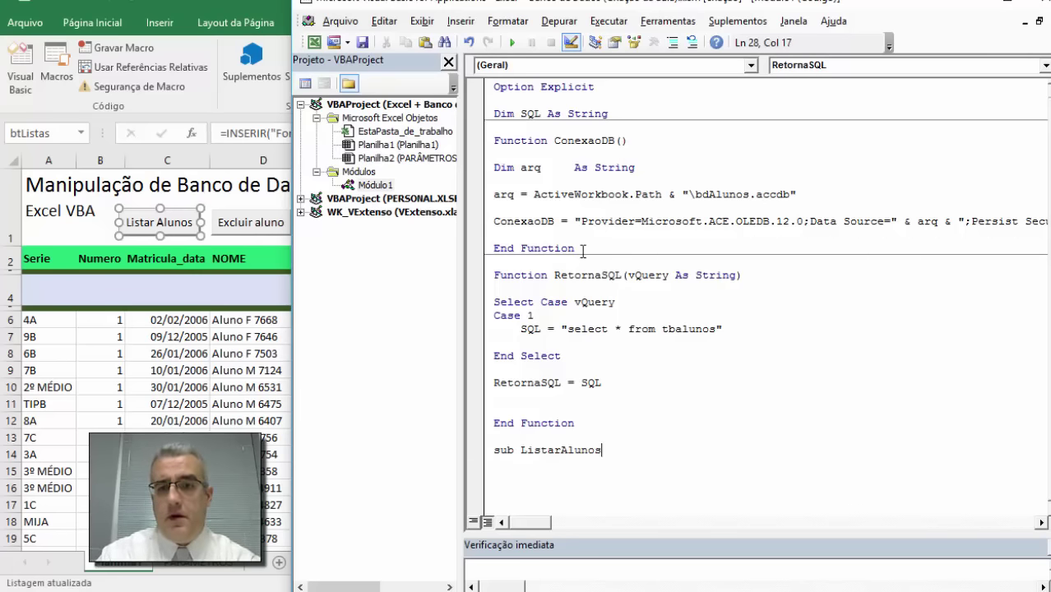
key("Return")
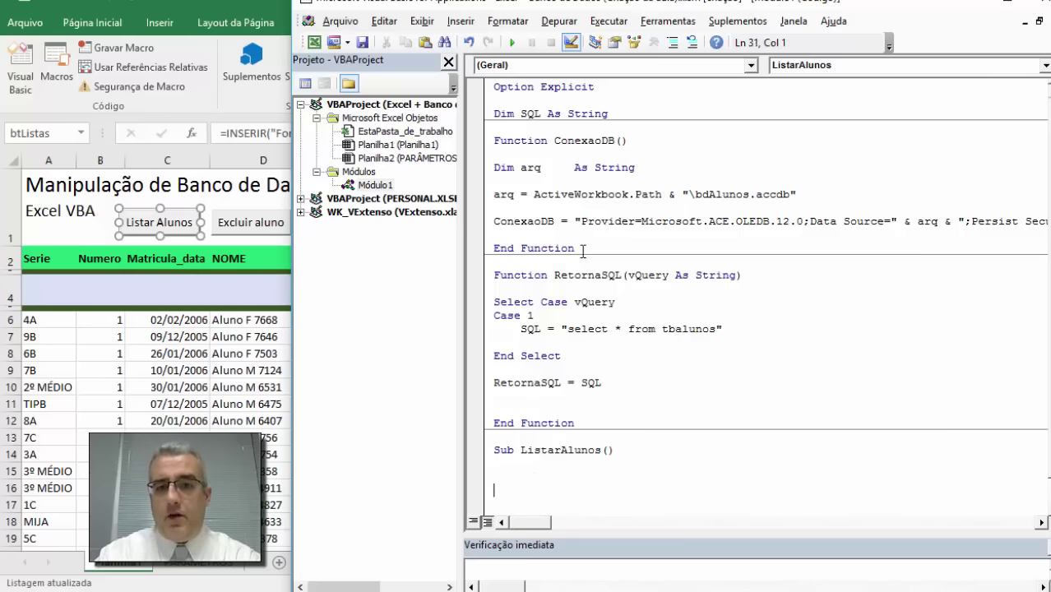
key("ctrl+v")
Step: Delete the vUltCelSel.Select line and extra blank lines from ListarAlunos
key("Return")
key("Return")
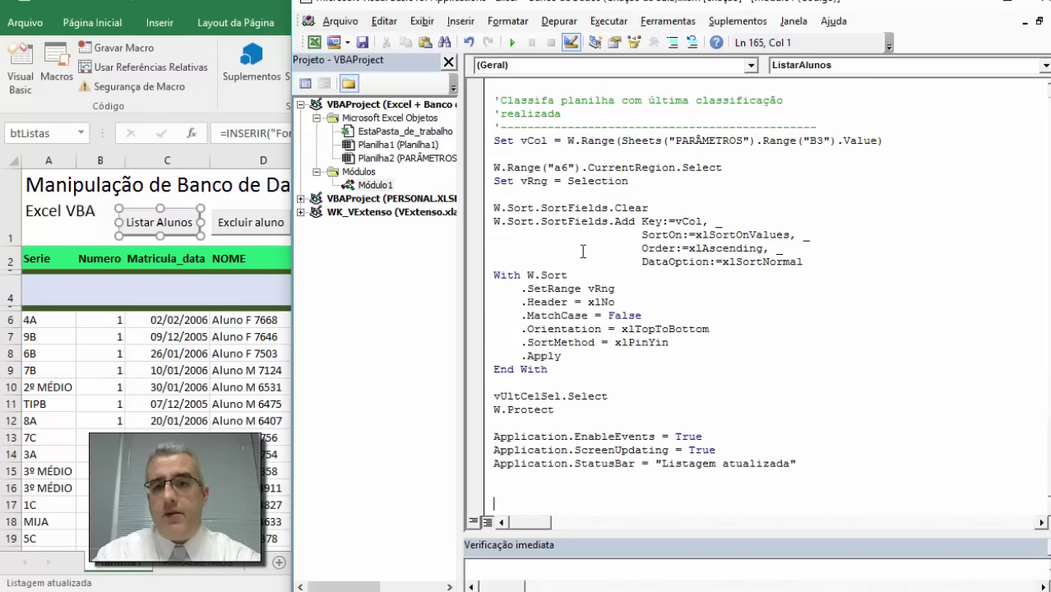
key("Return")
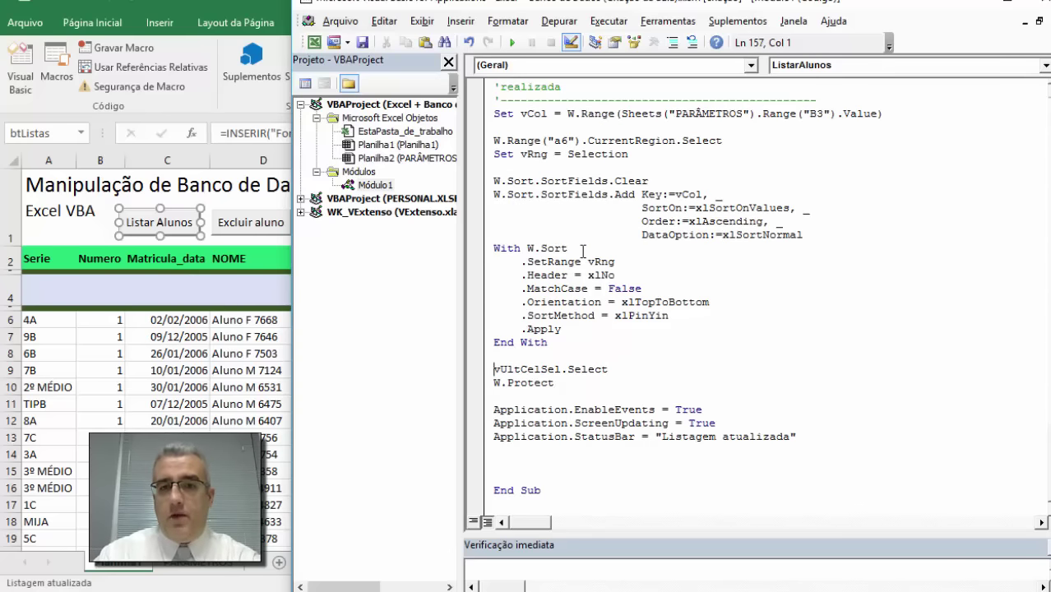
key("shift+Down")
key("Delete")
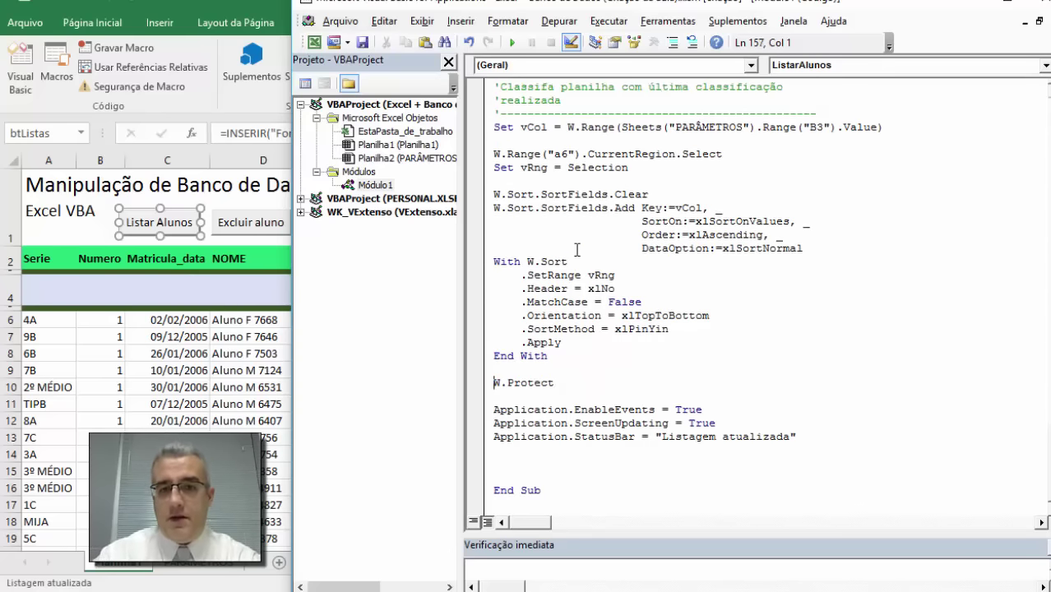
key("Delete")
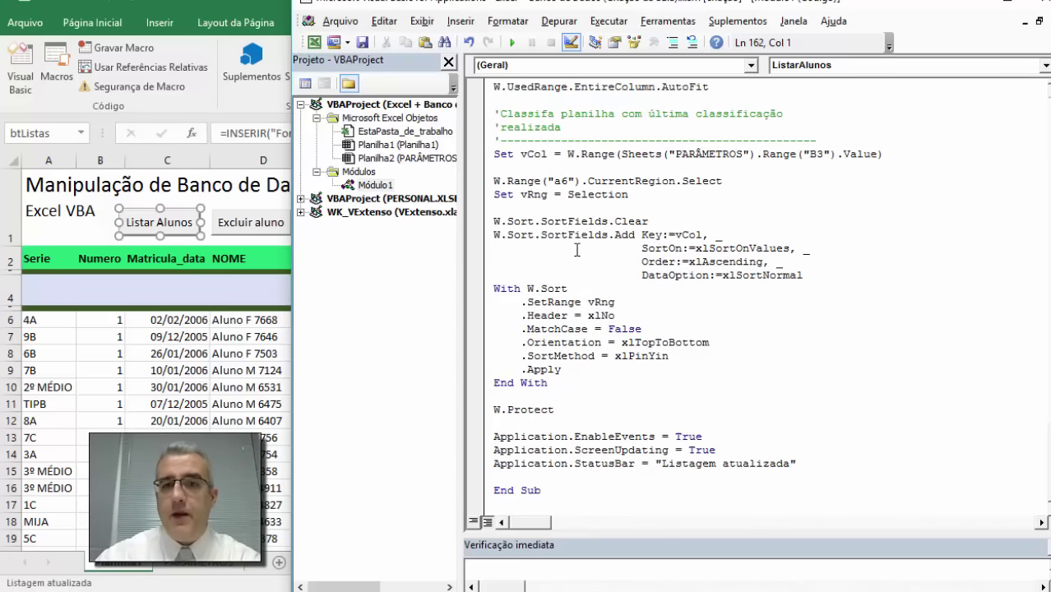
scroll(574, 243, "up", 2)
scroll(567, 232, "up", 4)
scroll(558, 218, "up", 4)
scroll(558, 219, "up", 10)
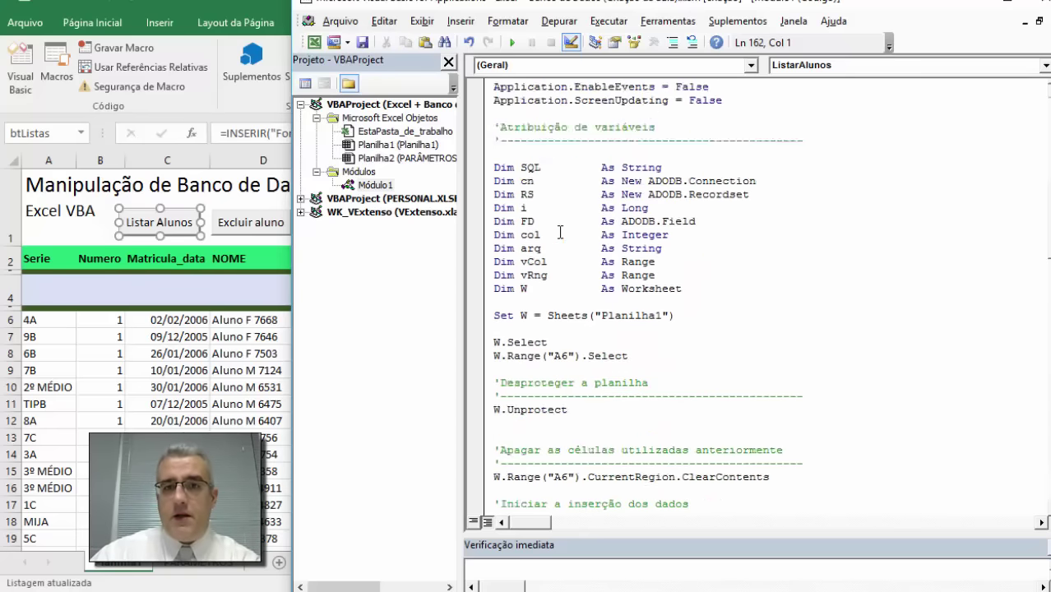
scroll(558, 219, "up", 3)
Step: Compile VBAProject and fix the misspelled vultcel to vUltCelSel in btListas_Click
left_click(559, 20)
left_click(579, 39)
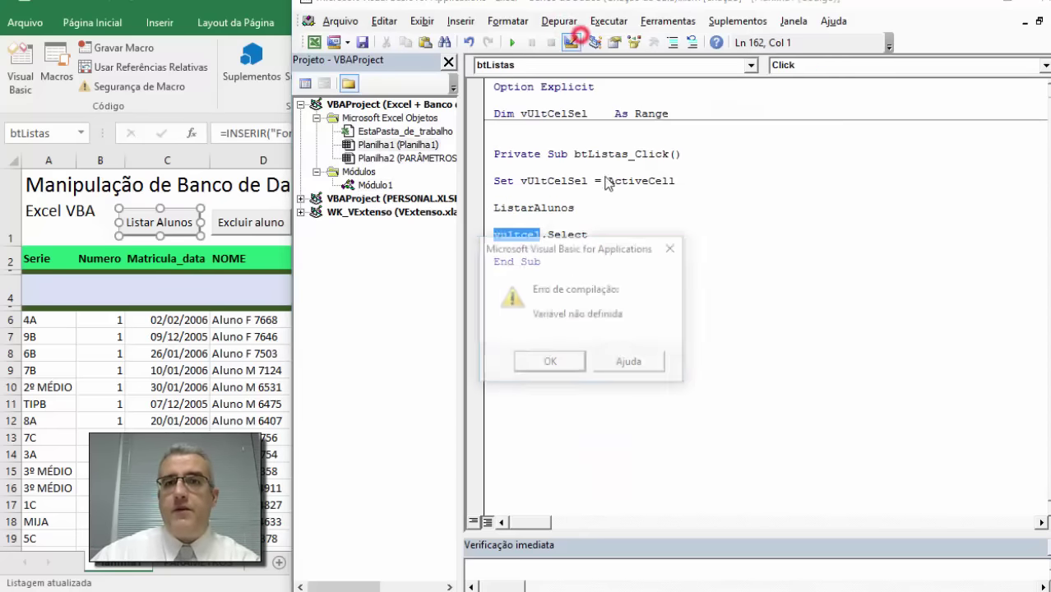
left_click(577, 364)
left_click(564, 237)
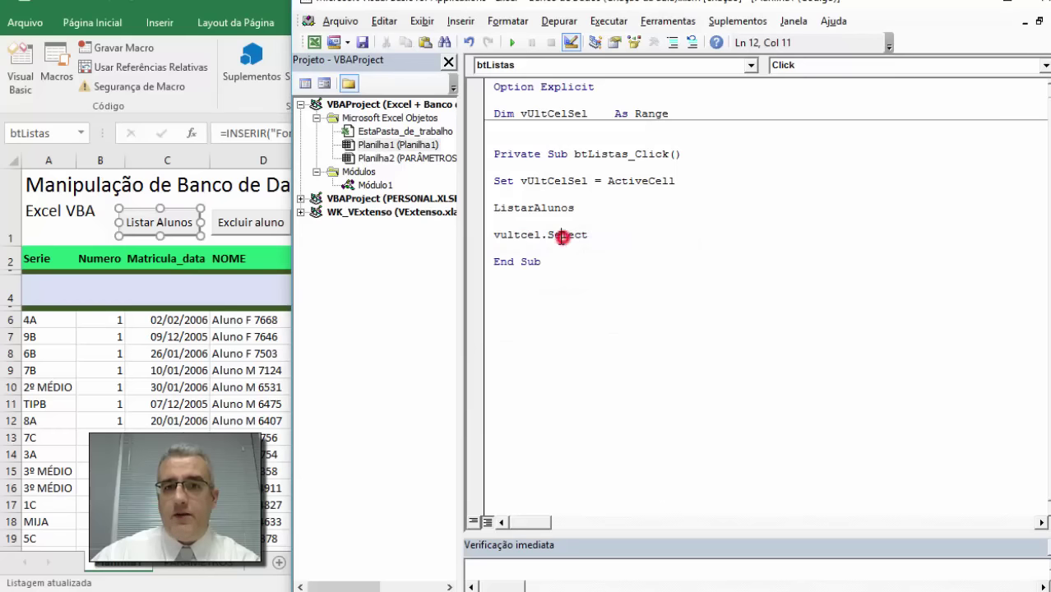
double_click(552, 181)
key("ctrl+c")
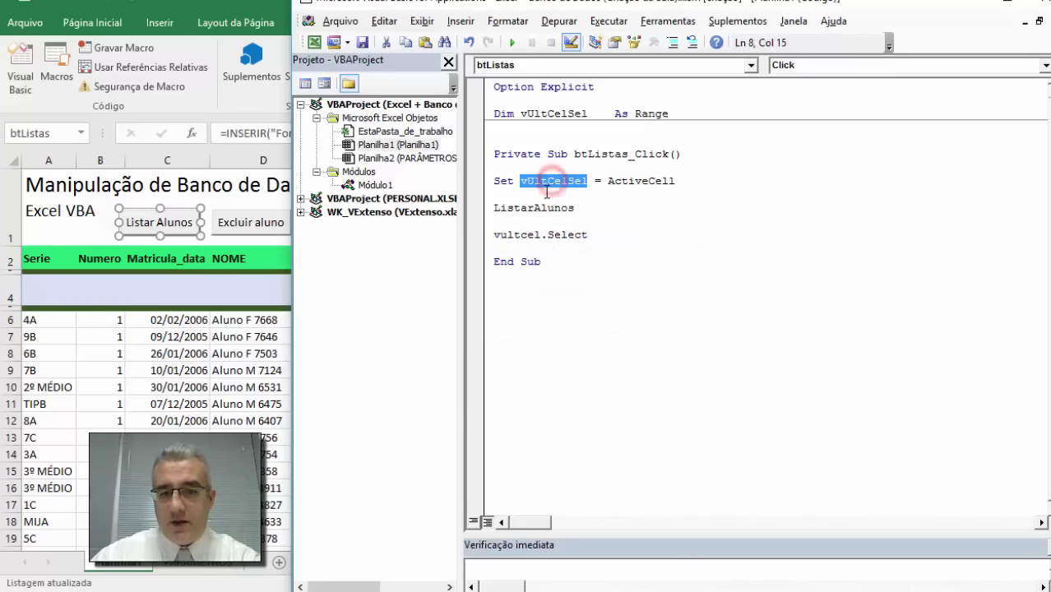
double_click(514, 236)
key("ctrl+v")
left_click(580, 259)
left_click(581, 296)
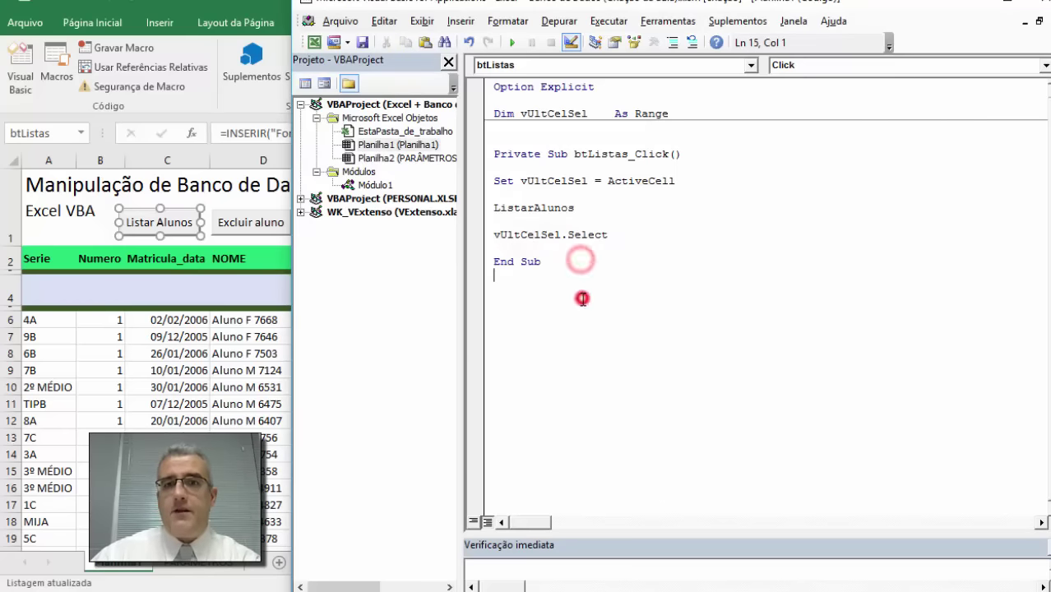
Step: Recompile without errors and delete the blank line above Private Sub btListas_Click
left_click(559, 22)
left_click(573, 41)
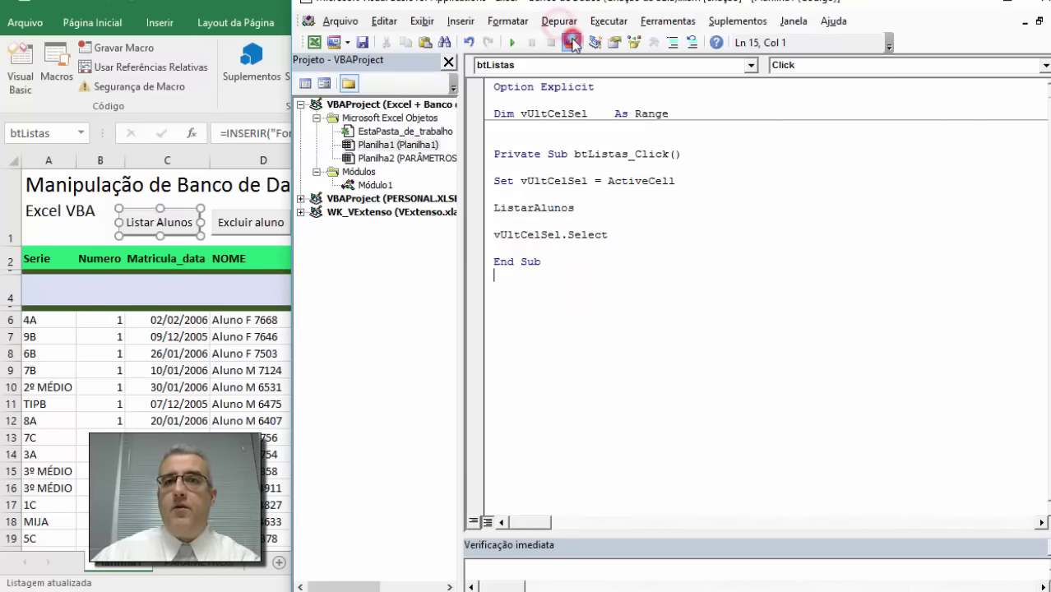
left_click(544, 167)
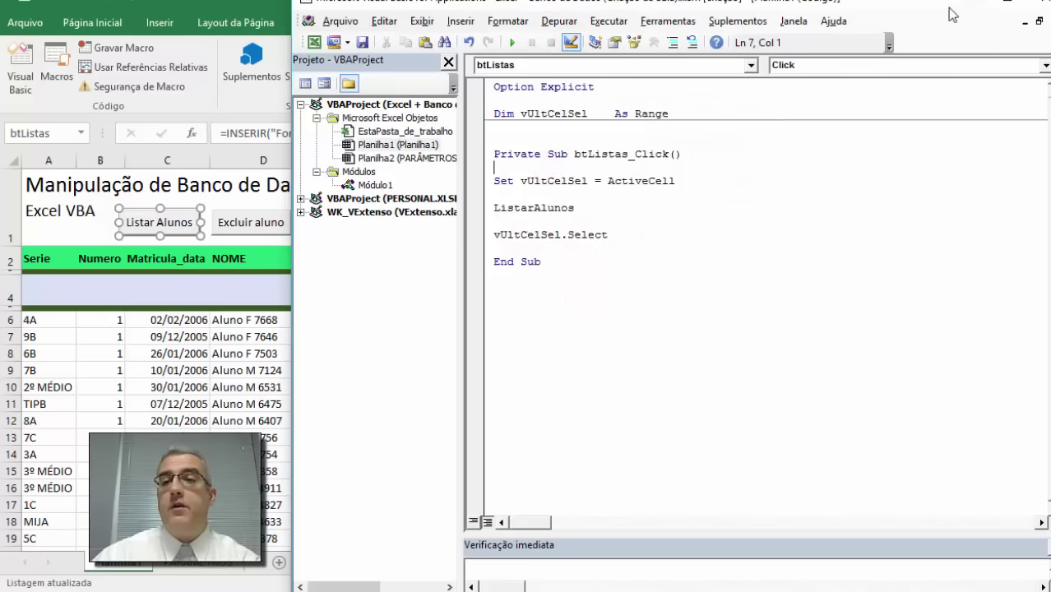
left_click(536, 139)
key("Delete")
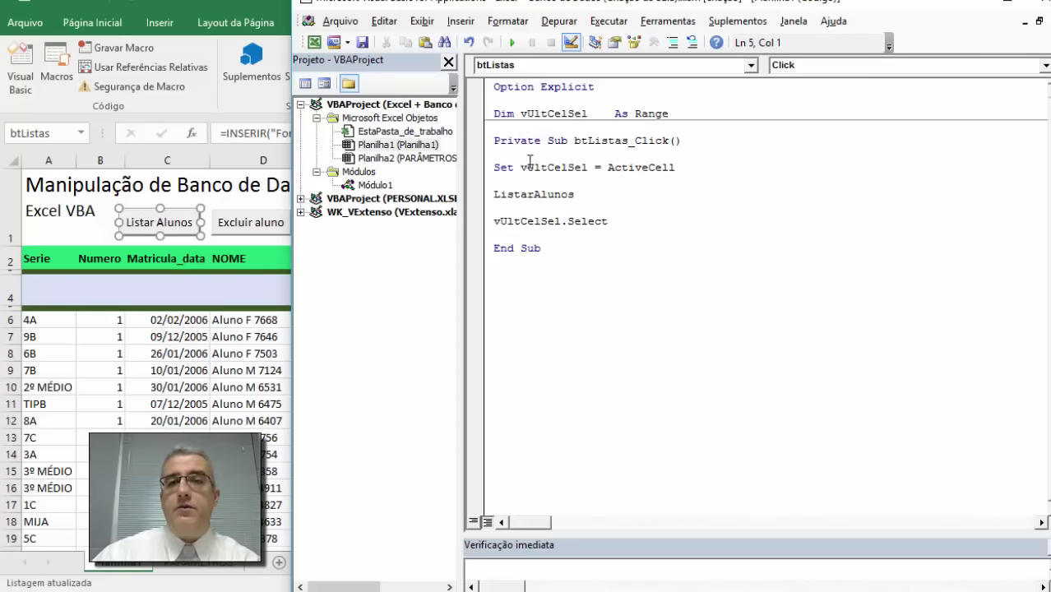
Step: Review the Set vUltCelSel and ListarAlunos lines, then switch Modo de Design off
left_click_drag(494, 167, 576, 165)
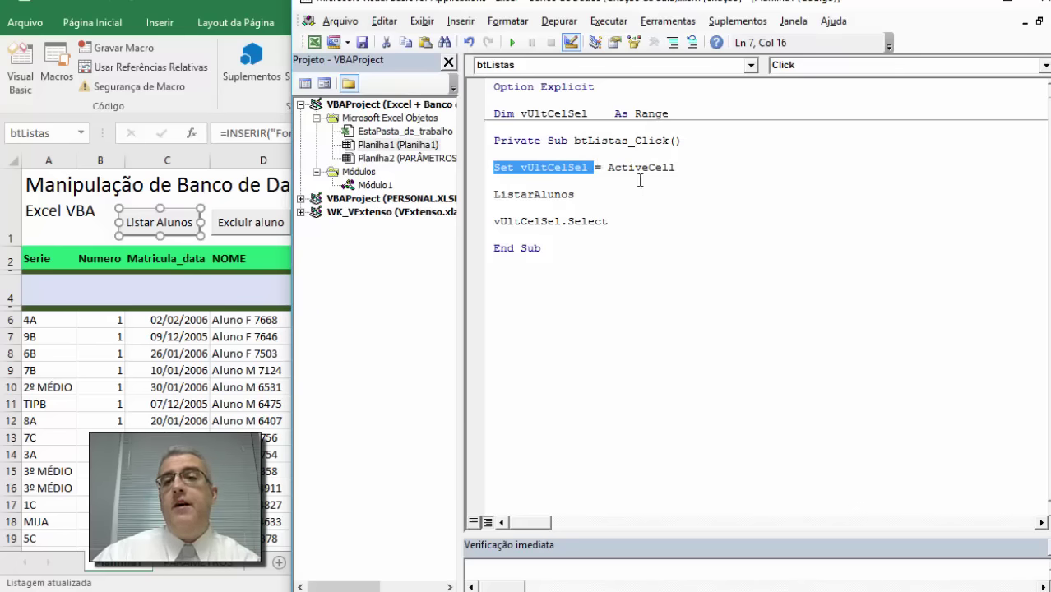
double_click(539, 194)
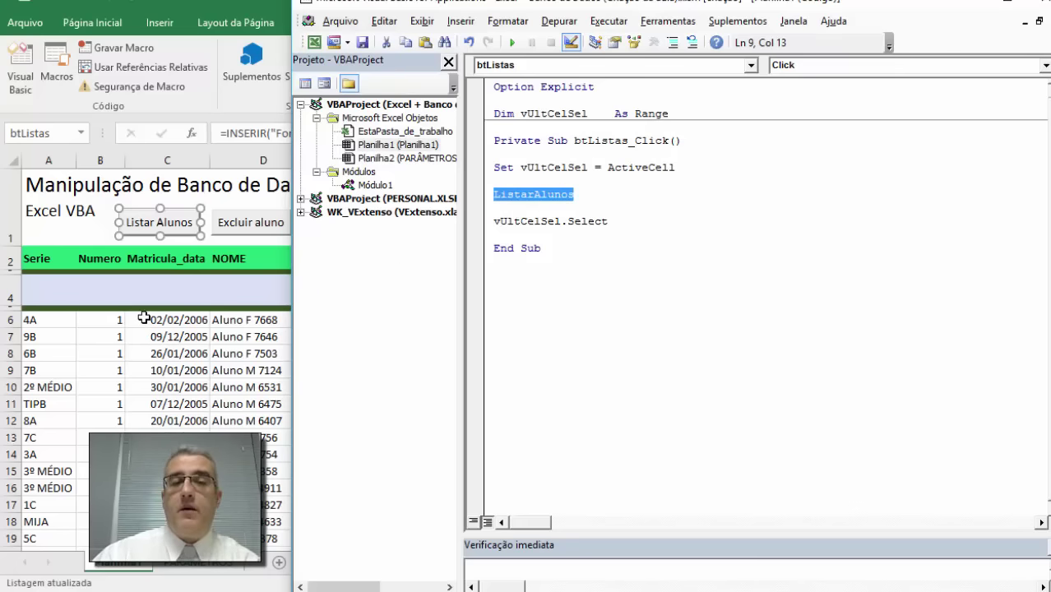
left_click(625, 221)
left_click(570, 42)
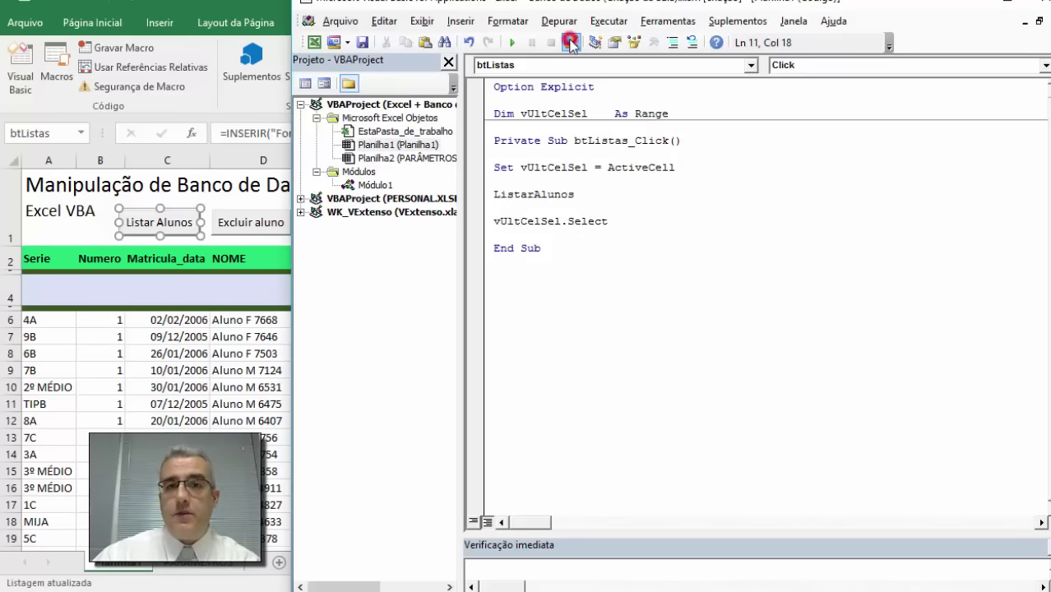
Step: Refresh the list with Listar Alunos and attempt to clear rows, hitting the protected-sheet warning
left_click(198, 337)
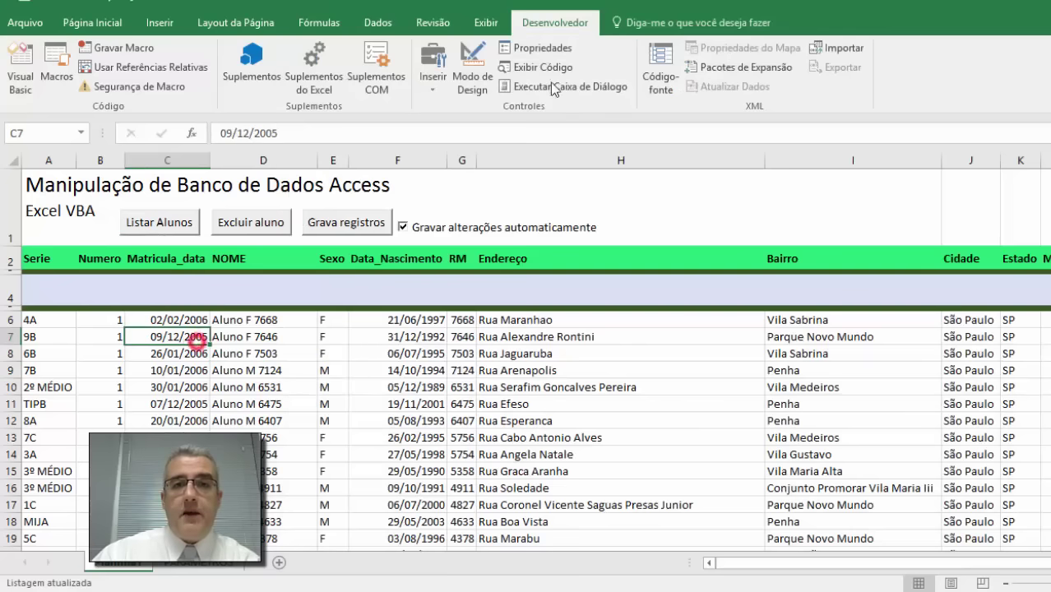
left_click(148, 230)
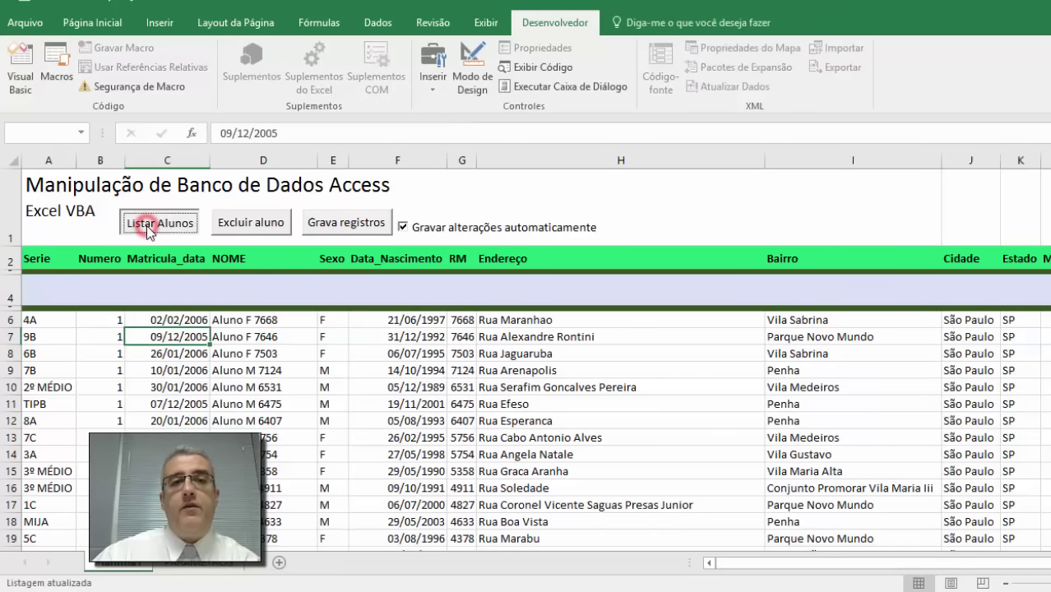
left_click(281, 365)
left_click_drag(189, 336, 514, 421)
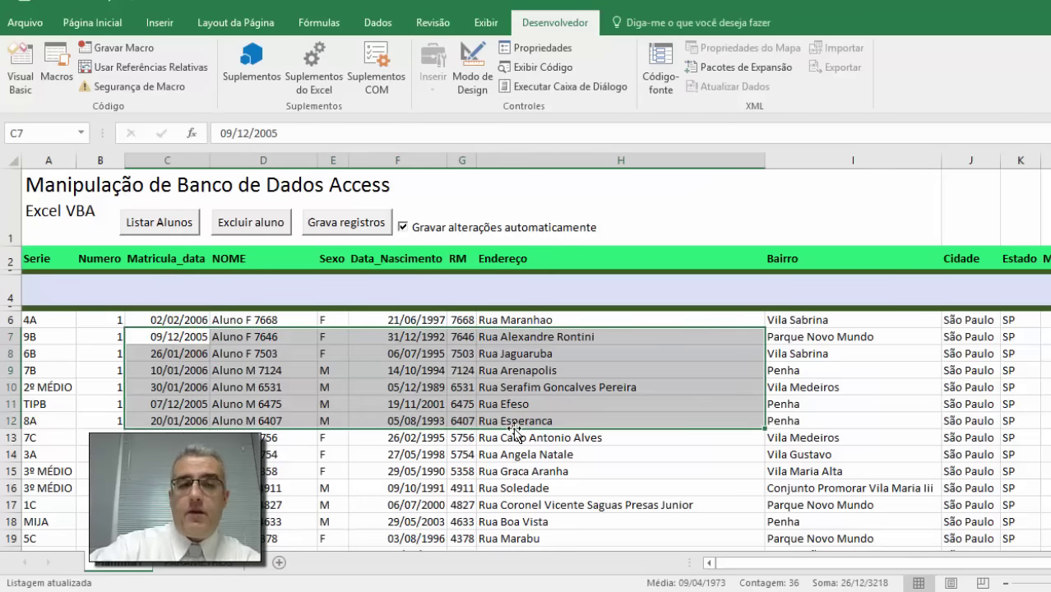
key("Delete")
left_click(581, 342)
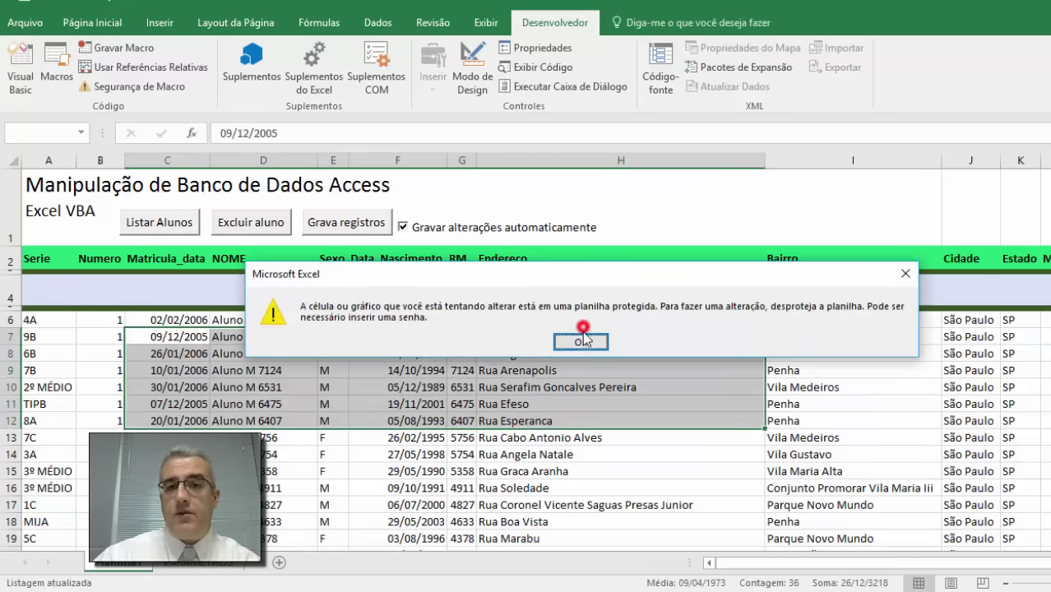
Step: Unprotect the worksheet and clear the student data in D8:H13
left_click(531, 354)
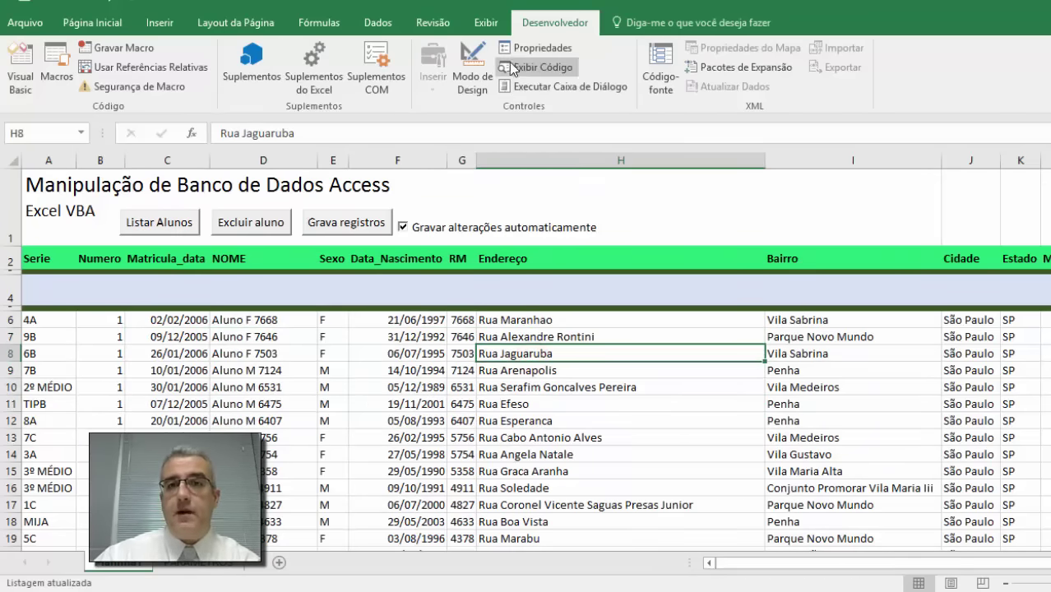
left_click(431, 22)
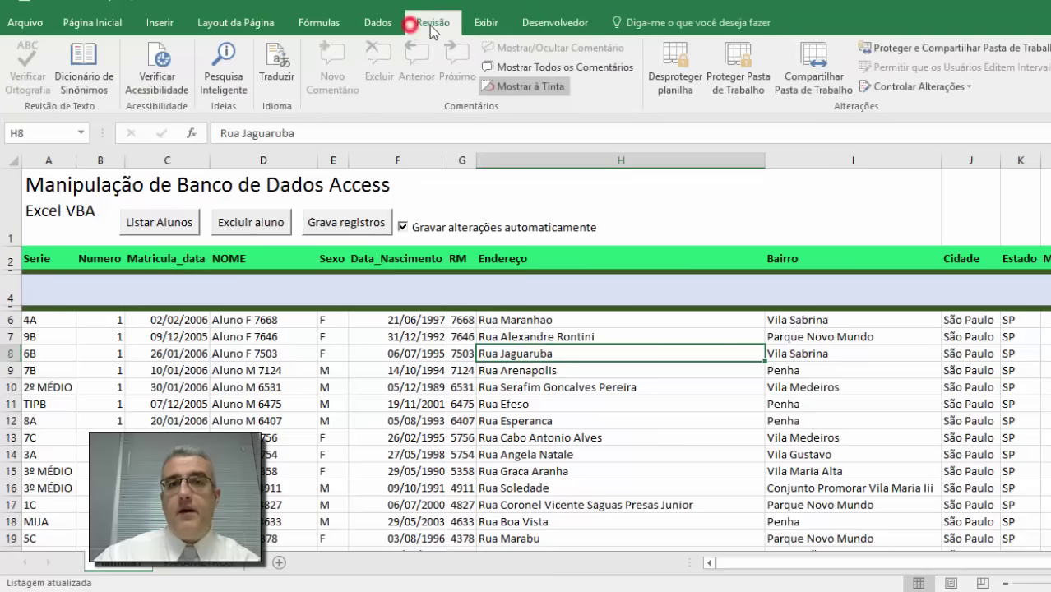
left_click(675, 64)
left_click_drag(290, 350, 597, 458)
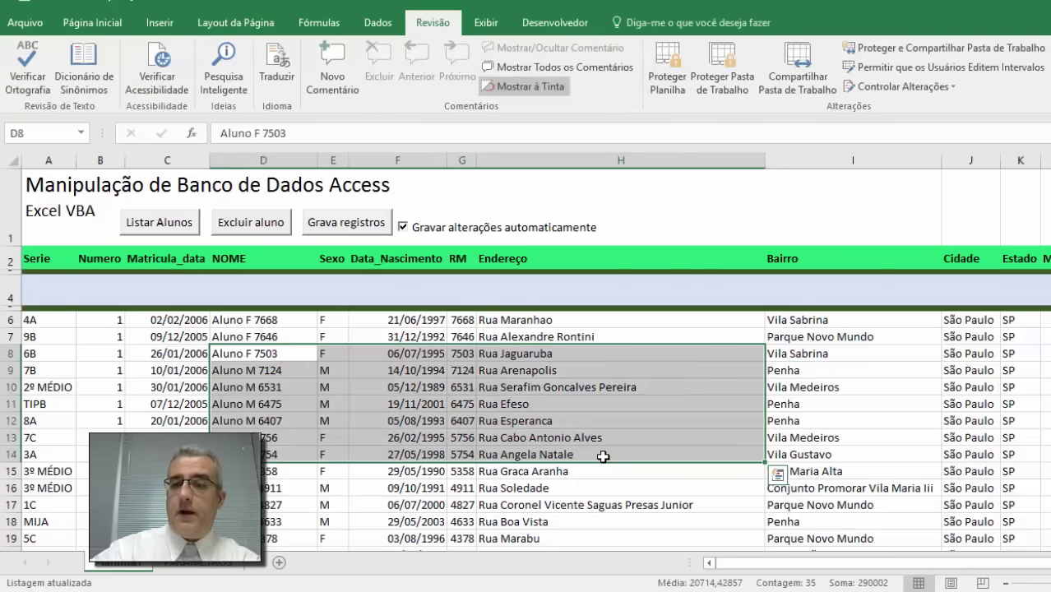
key("Delete")
Step: Click Listar Alunos to restore the cleared rows and check values like RM 7668
left_click(200, 358)
left_click(159, 222)
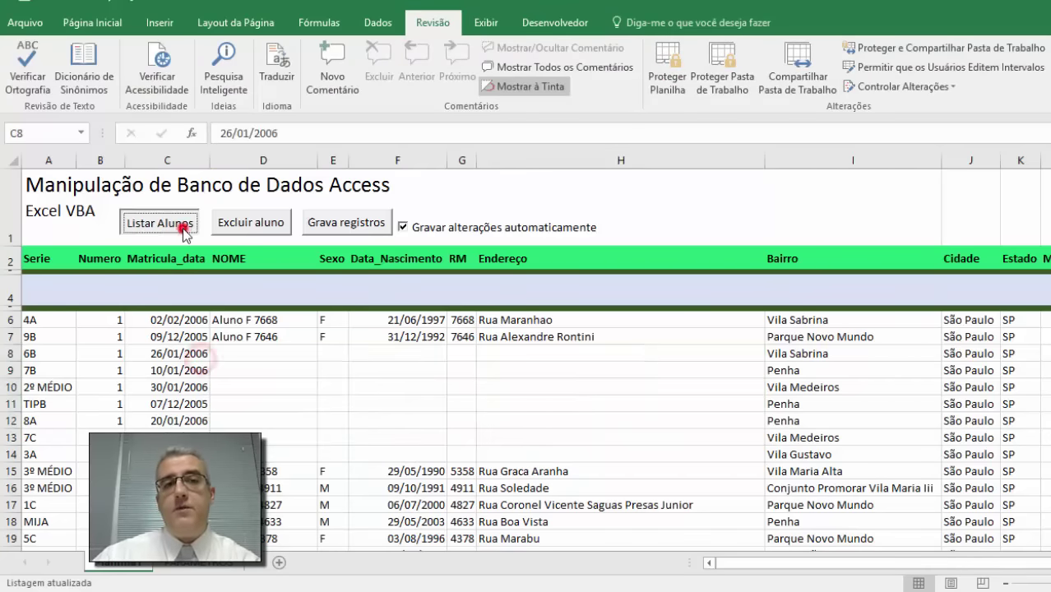
left_click(378, 370)
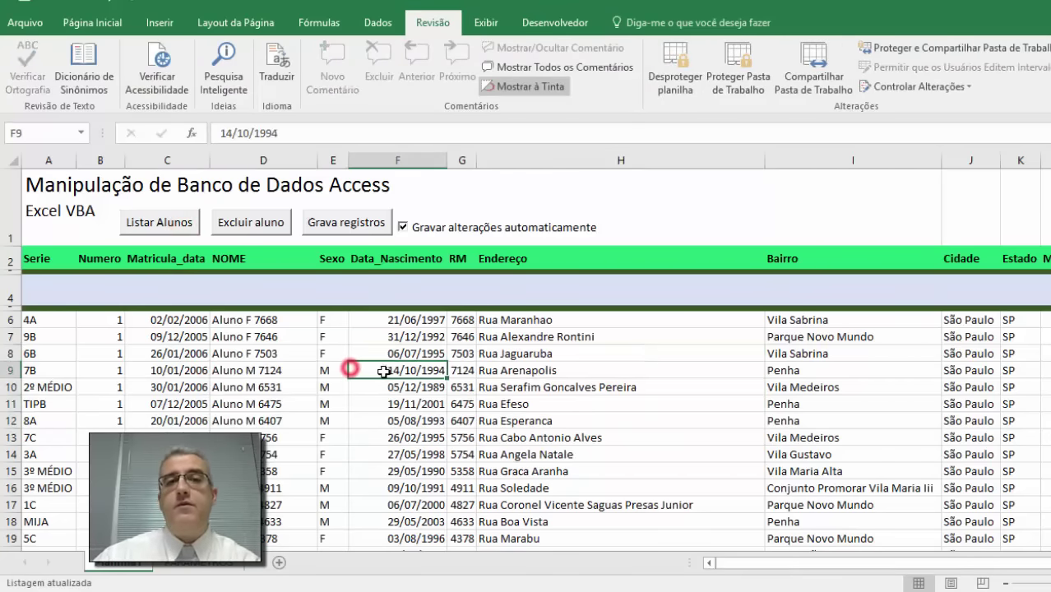
left_click(444, 382)
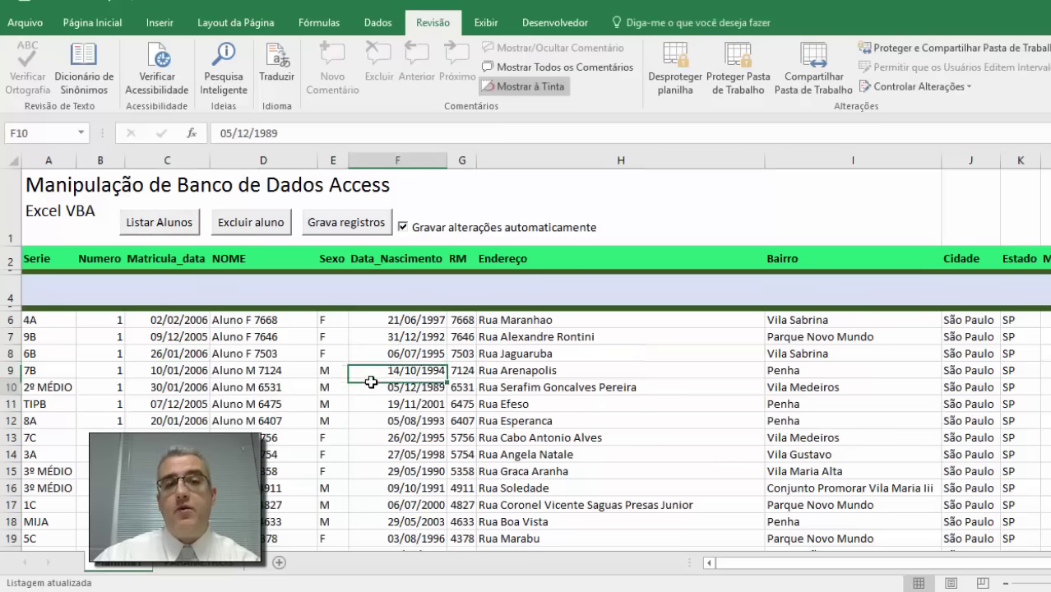
left_click(469, 319)
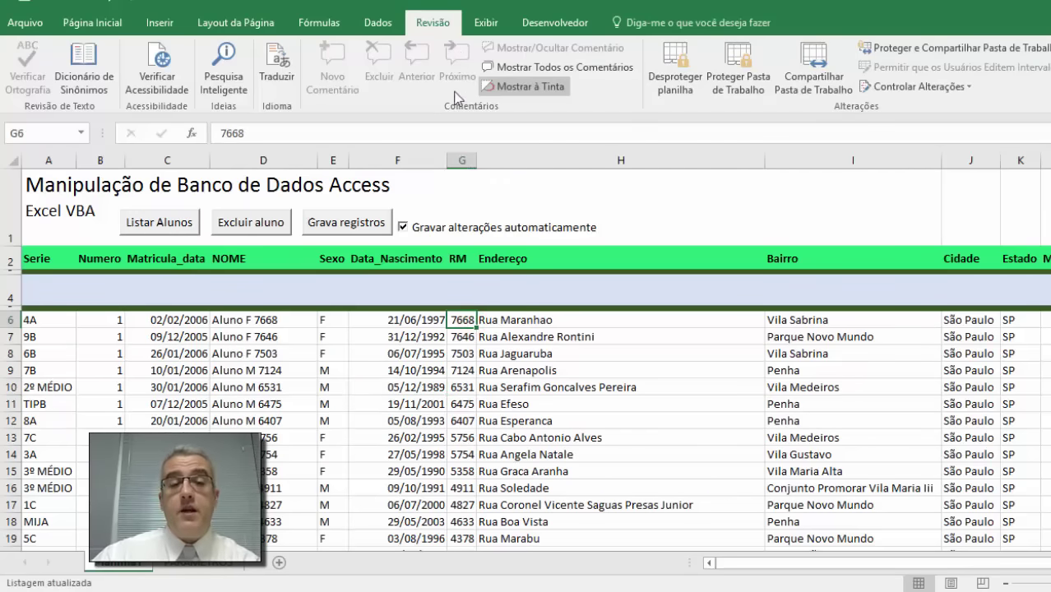
left_click(542, 23)
Step: Open and close the sheet Properties, then double-click Excluir aluno to create btExcluir_Click
left_click(522, 47)
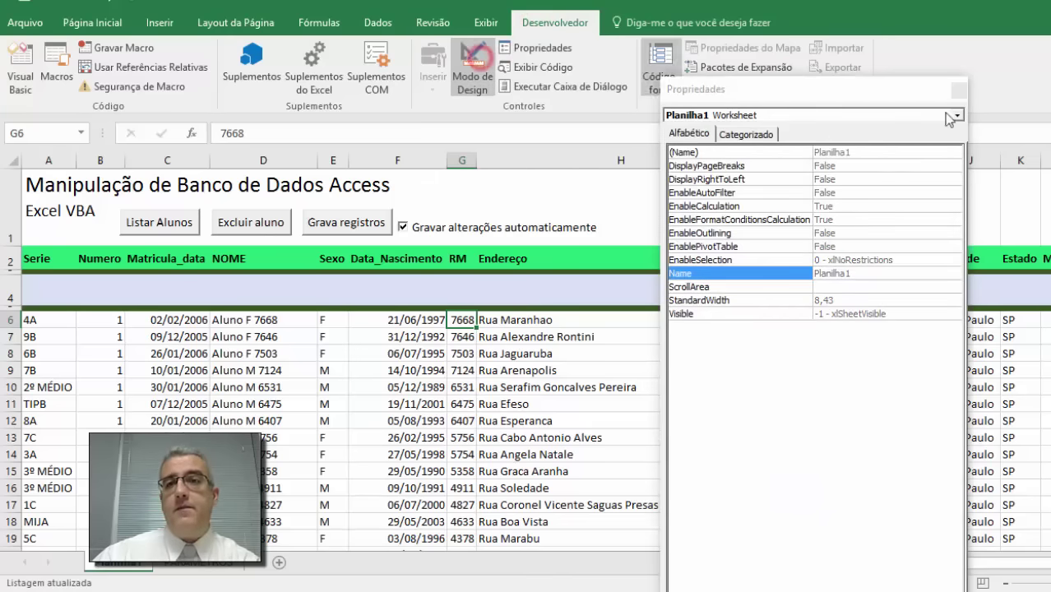
left_click(959, 90)
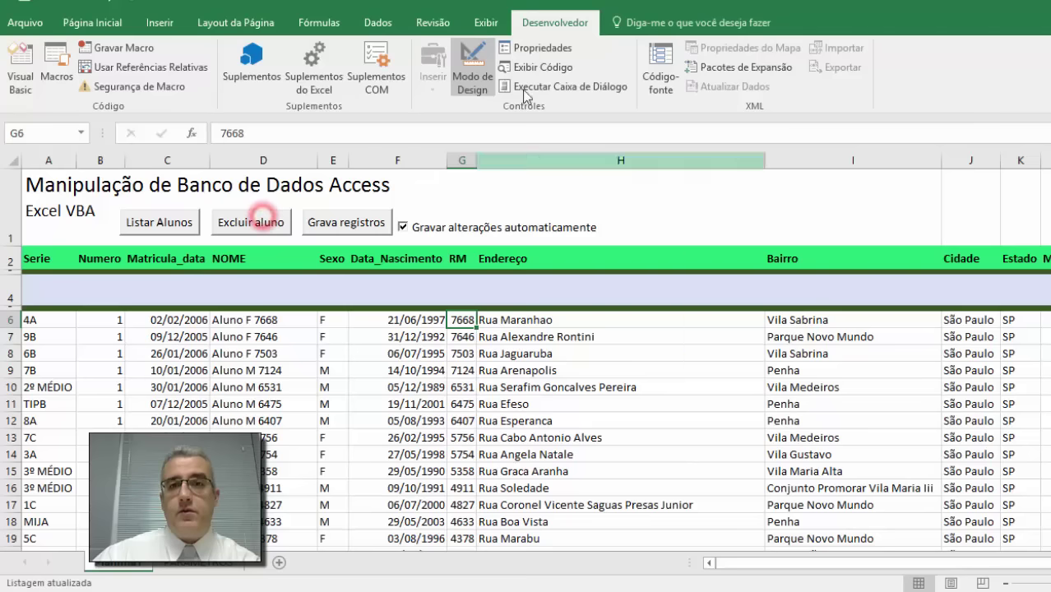
left_click(432, 22)
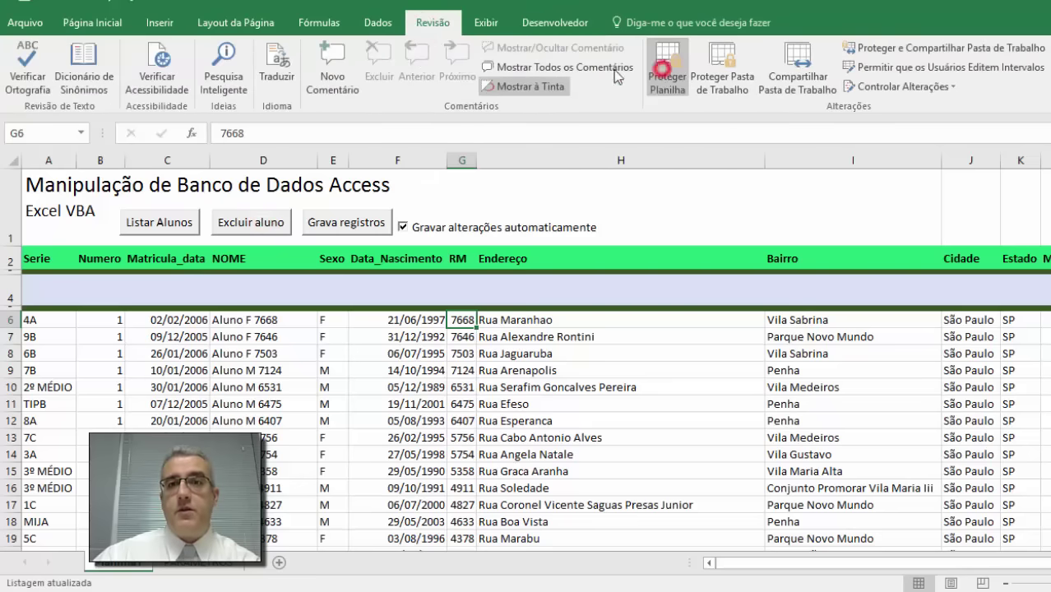
double_click(270, 223)
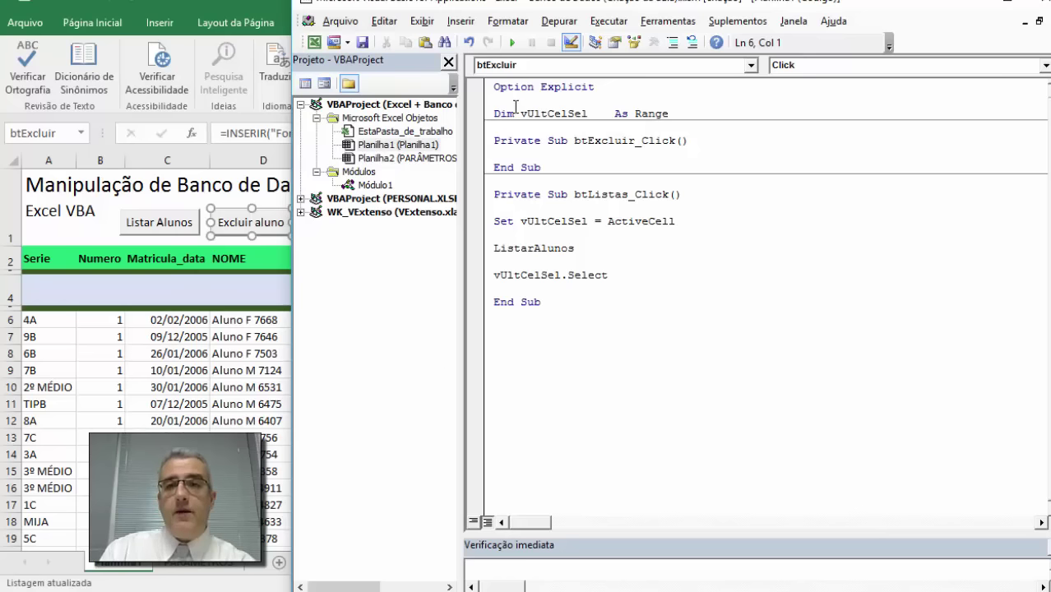
Step: Add Application.ScreenUpdating = False and Application.EnableEvents = False at the top of btExcluir_Click
key("Return")
key("Return")
key("Return")
key("Return")
key("Up")
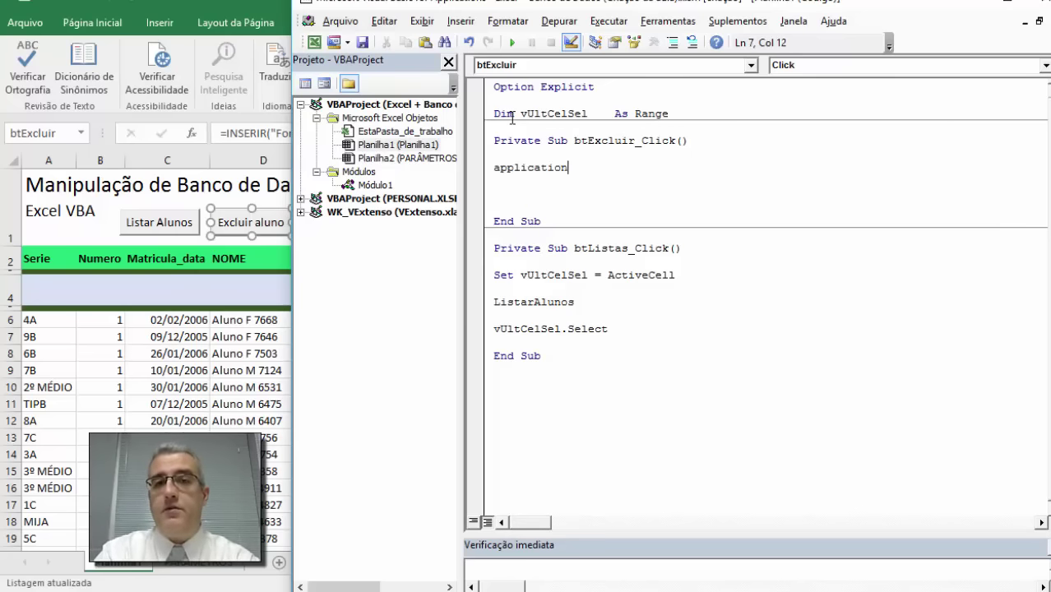
type(".s")
key("Tab")
type("= ")
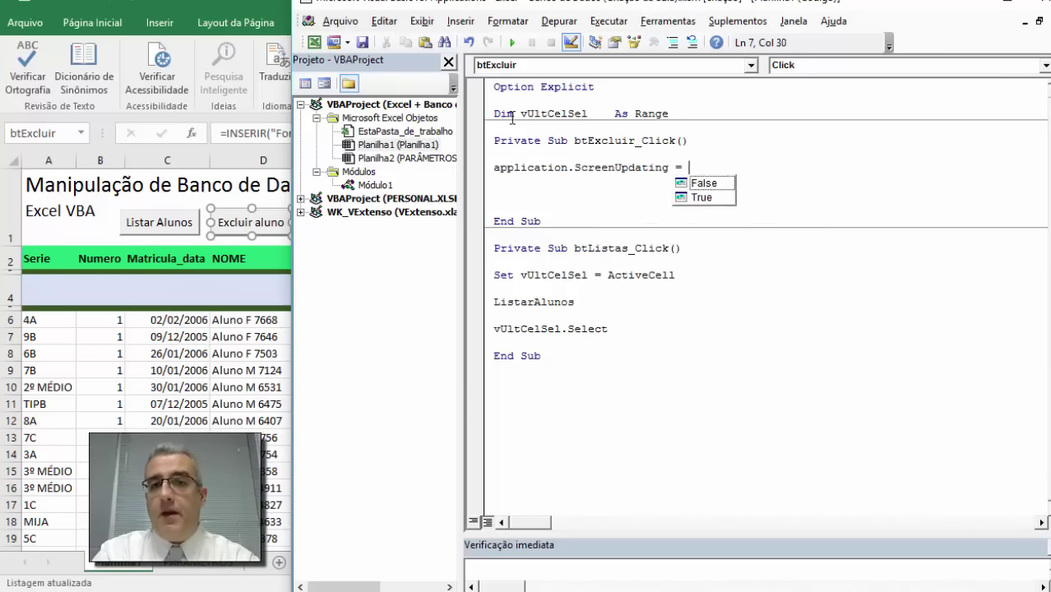
type("fal")
key("Return")
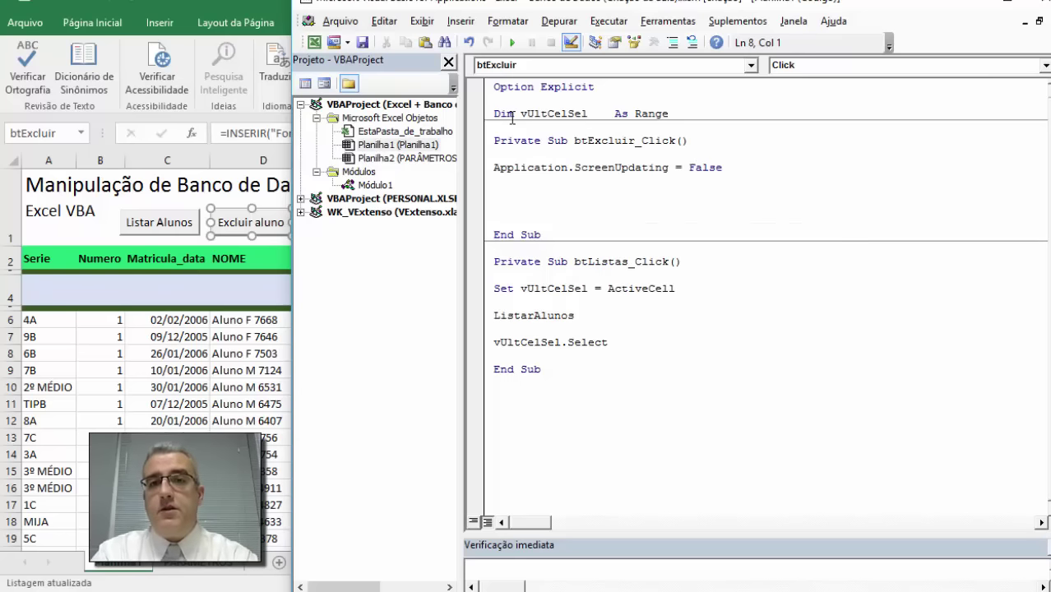
type("app")
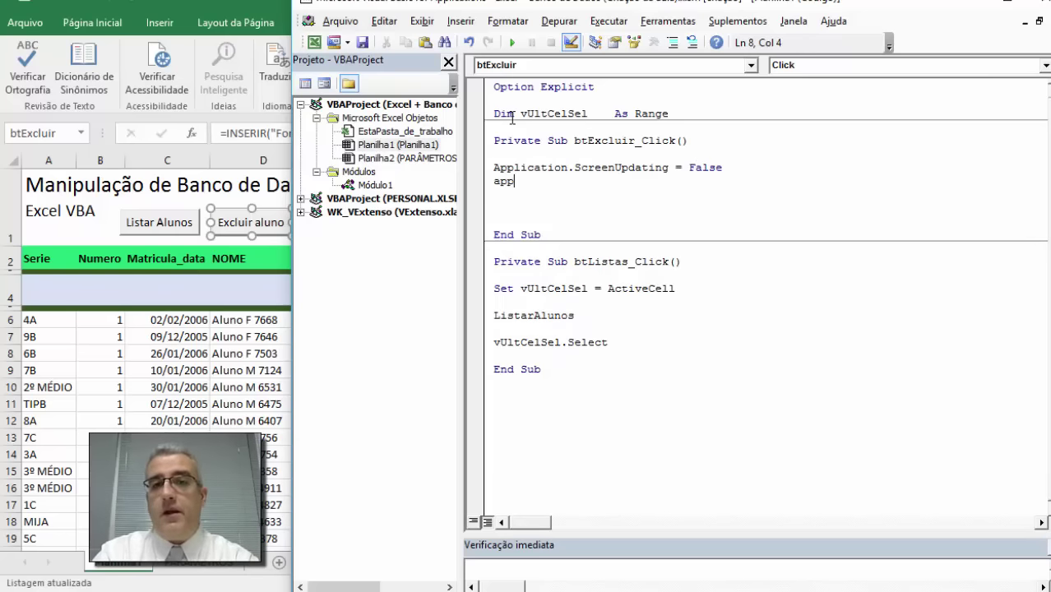
type("lication.e")
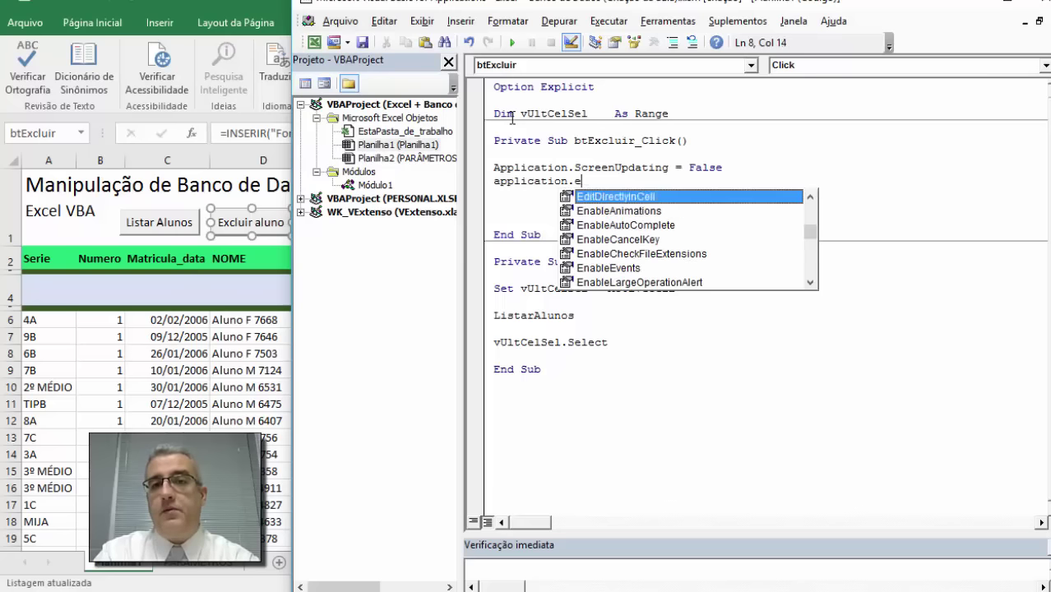
type("na")
key("Down")
key("Down")
key("Down")
key("Down")
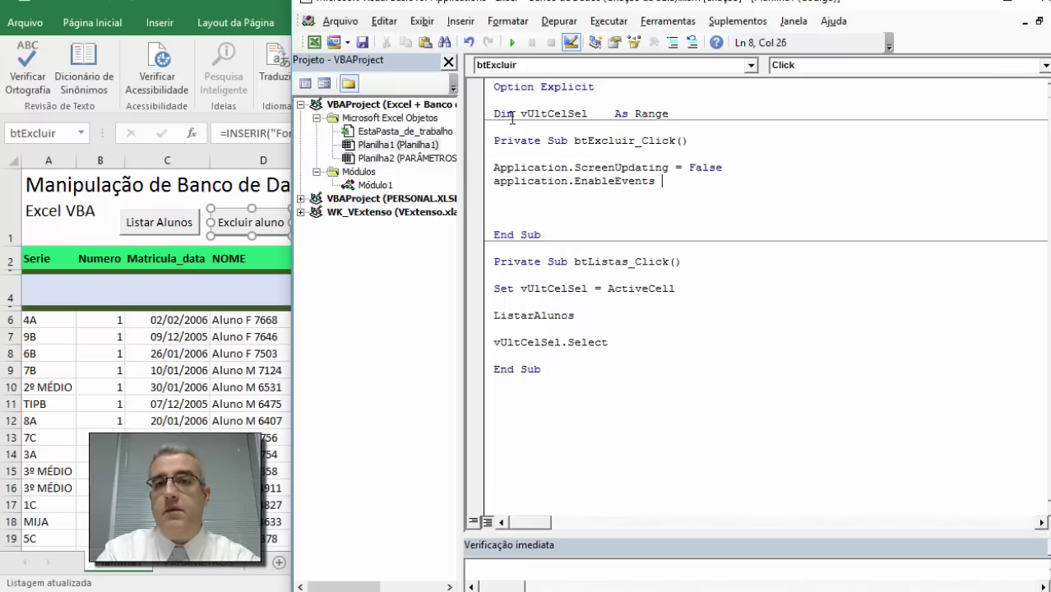
type("= fa")
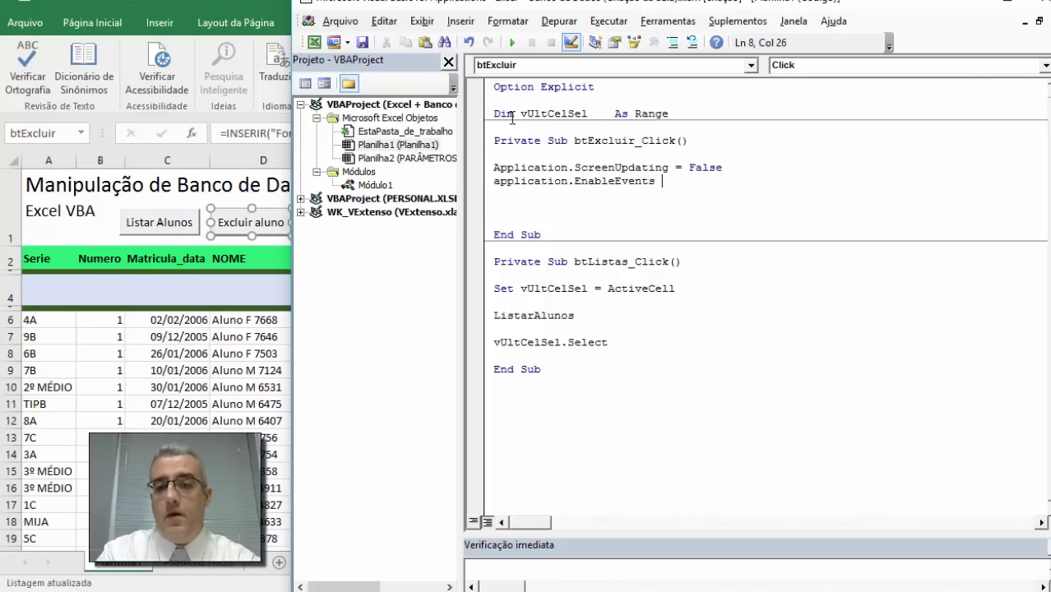
type("= fa")
key("Return")
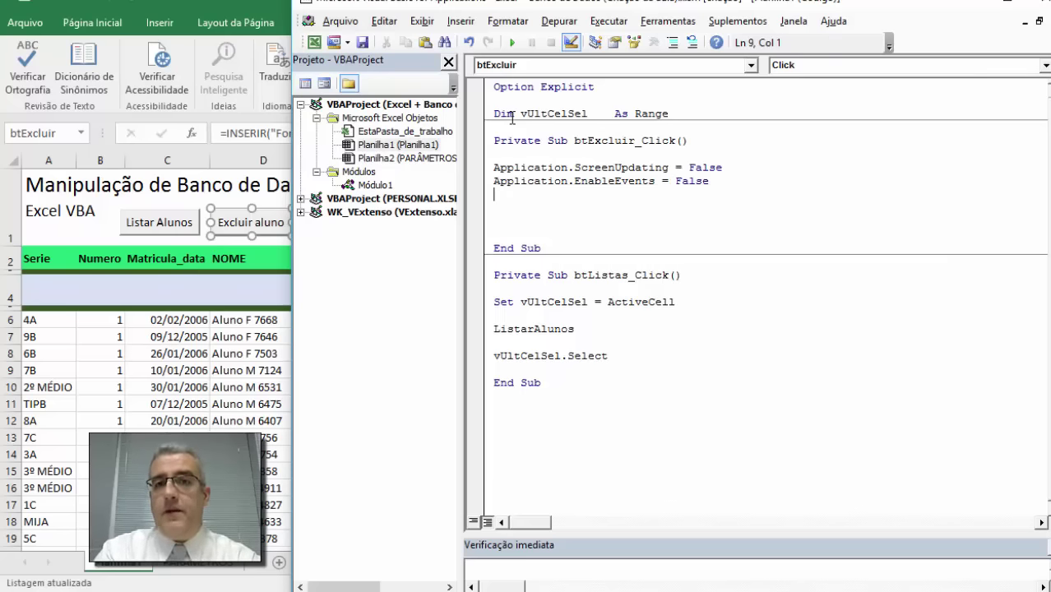
key("Return")
key("Return")
key("Return")
Step: Copy both Application lines and paste them just before End Sub
key("Up")
key("Up")
key("Up")
key("shift+Up")
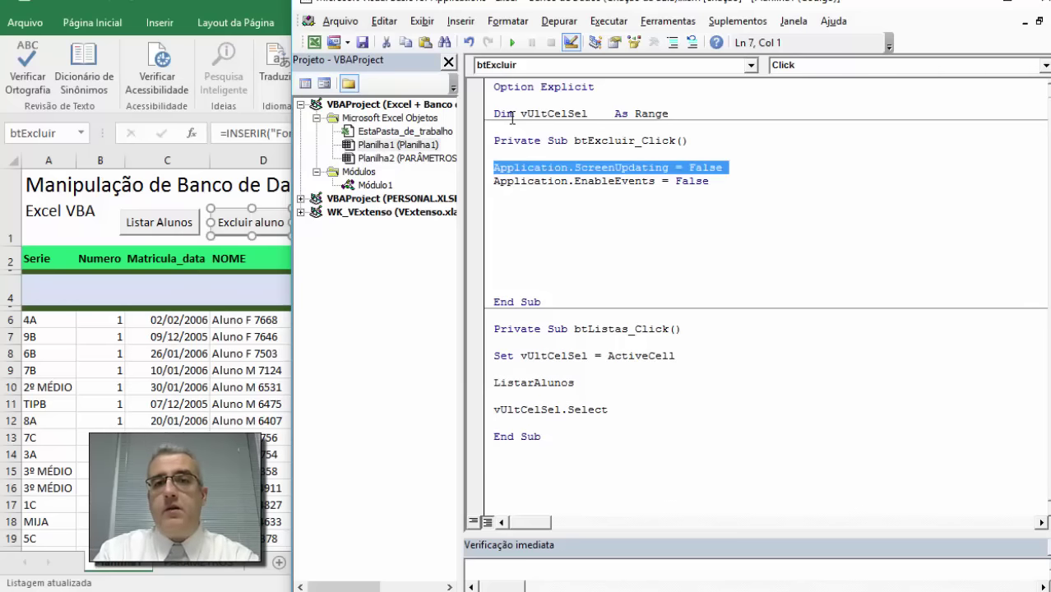
key("Up")
key("shift+Down")
key("shift+Down")
key("shift+Down")
key("ctrl+c")
key("Down")
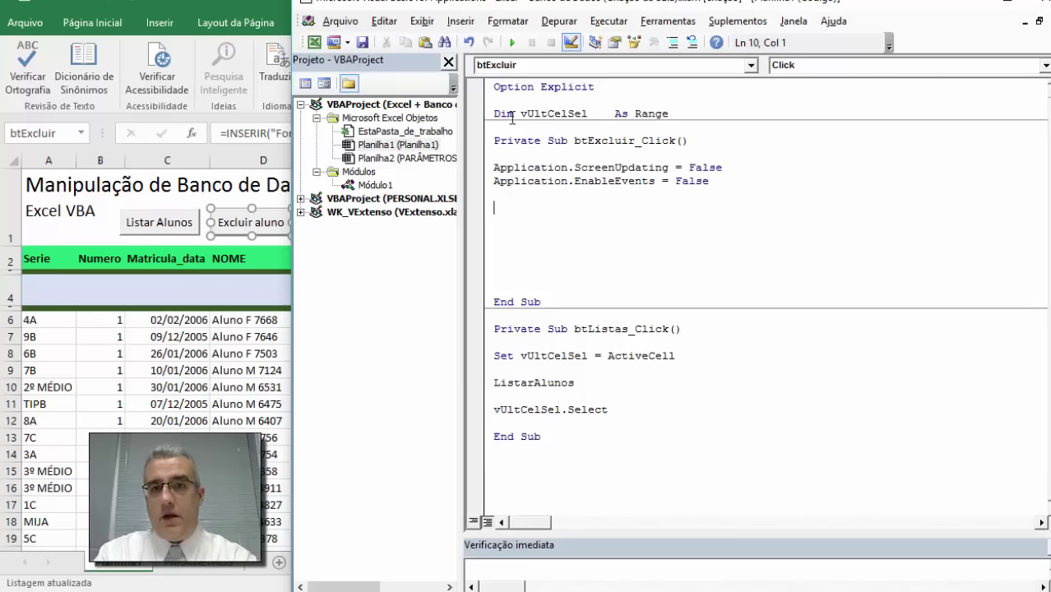
key("ctrl+v")
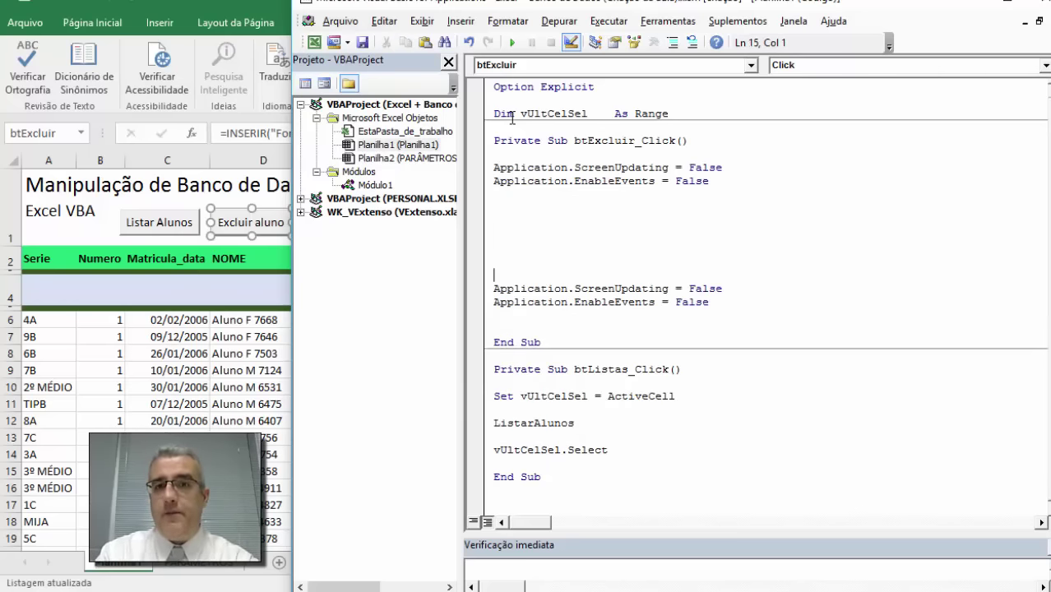
Step: Change the pasted ScreenUpdating and EnableEvents values to True, then return to Excel
key("Down")
key("End")
type("===")
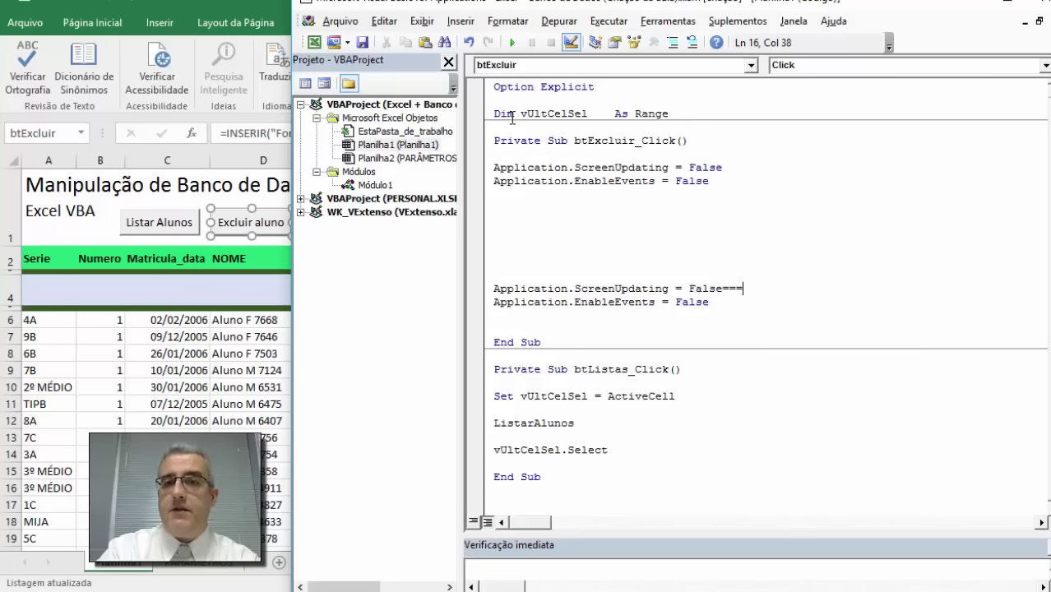
key("BackSpace")
key("BackSpace")
key("BackSpace")
type("true")
key("Down")
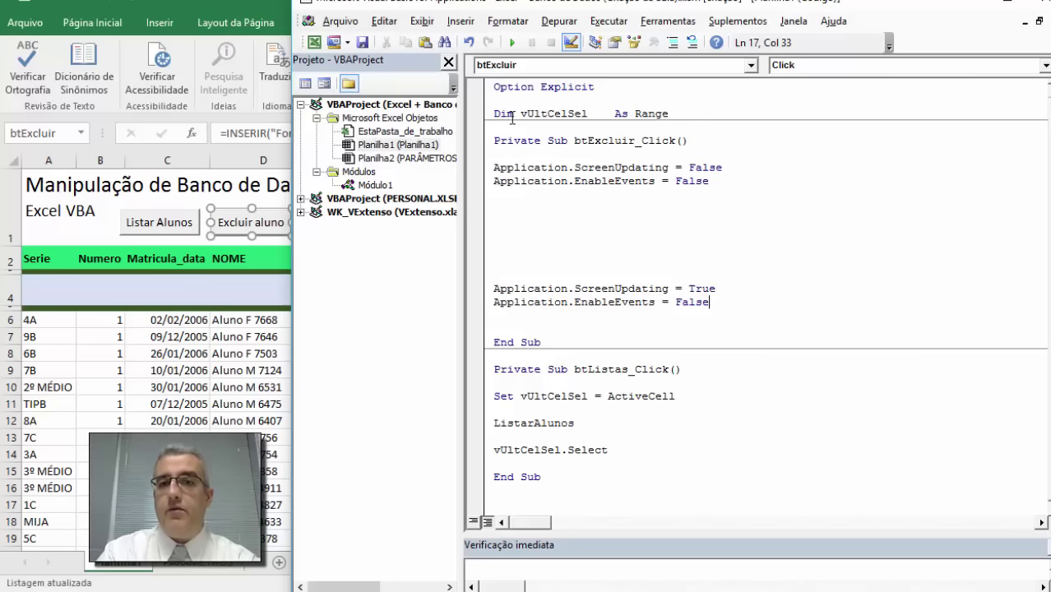
key("BackSpace")
key("BackSpace")
key("BackSpace")
key("BackSpace")
type("tre")
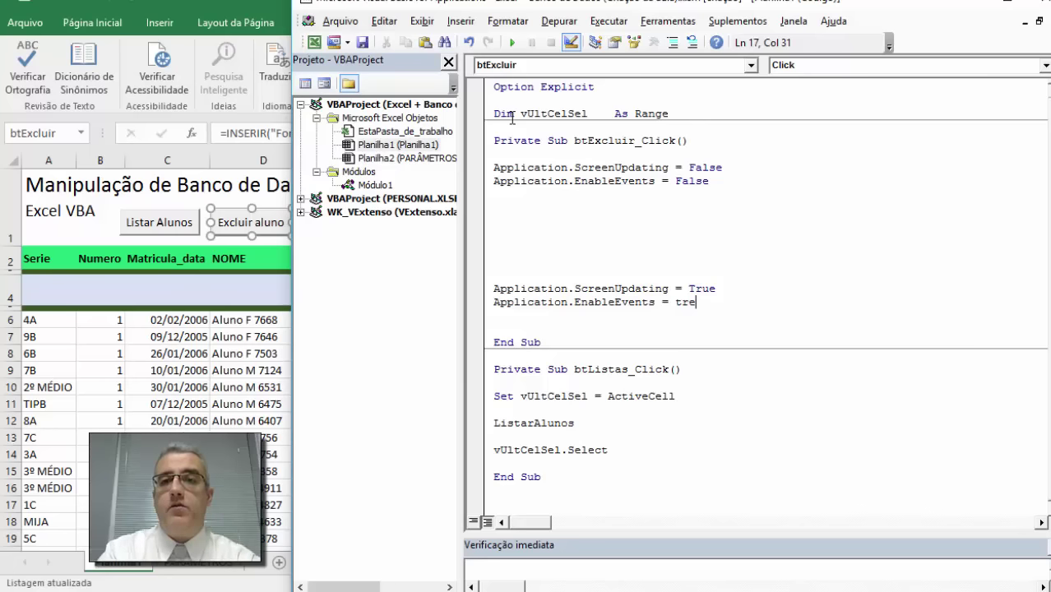
type("e")
key("Up")
key("Up")
key("Up")
key("Up")
key("Up")
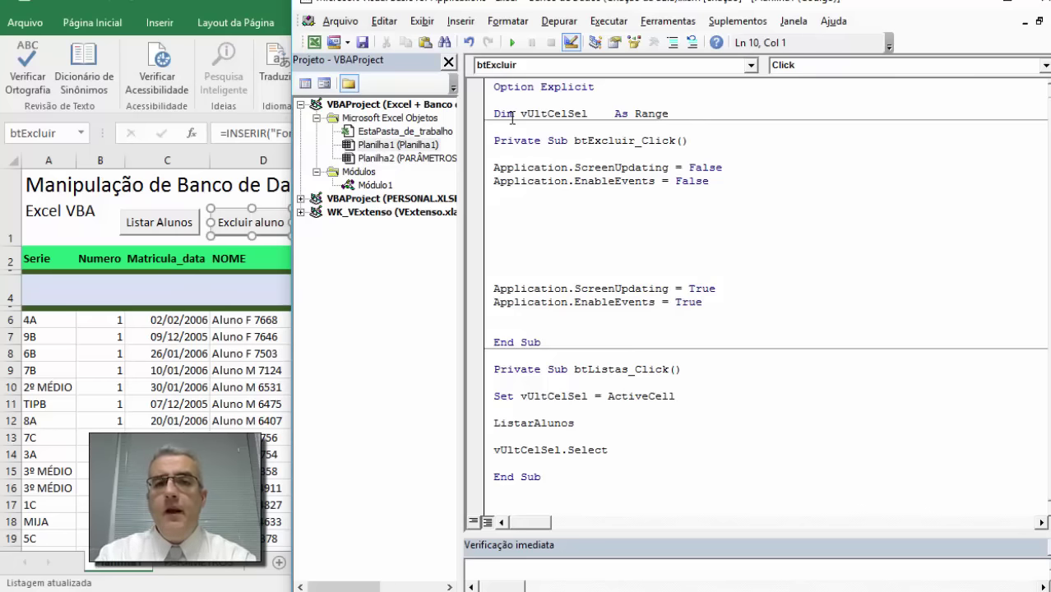
key("alt+F11")
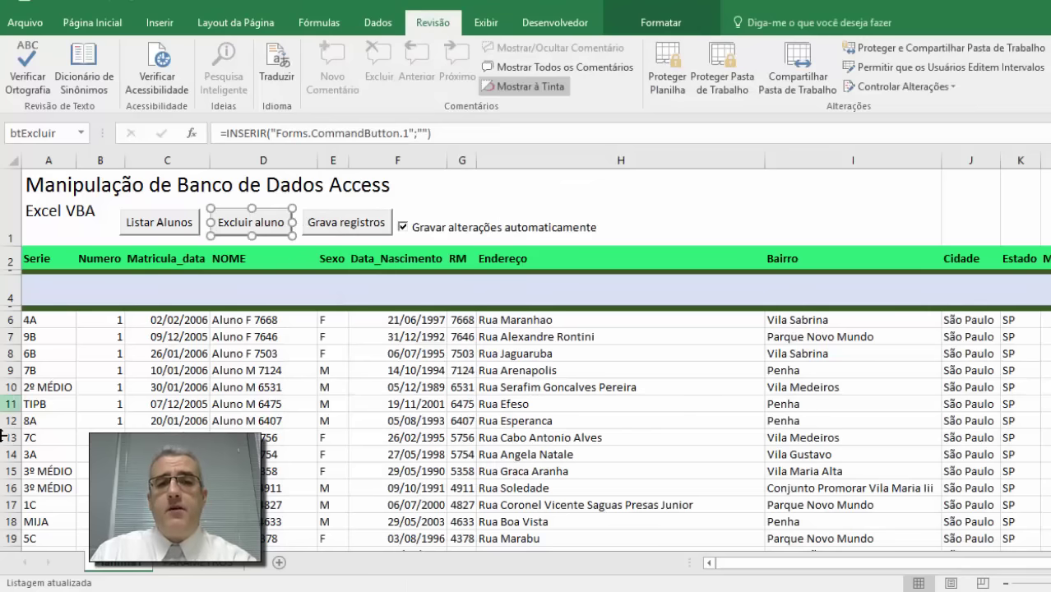
Step: Check student cells in rows 4 and 8, briefly flipping to the code editor and back
left_click(154, 342)
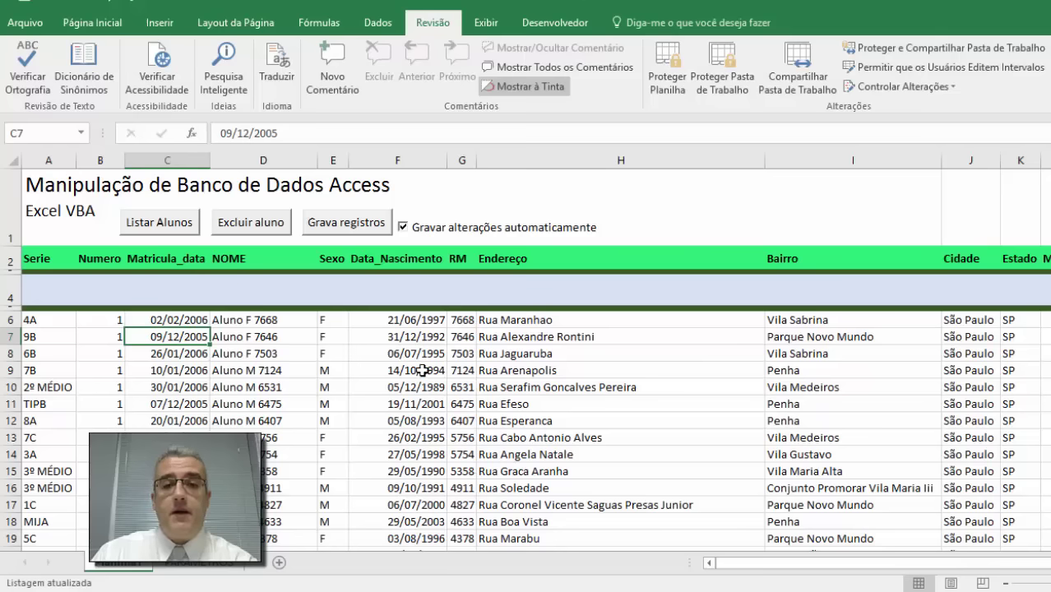
left_click(246, 301)
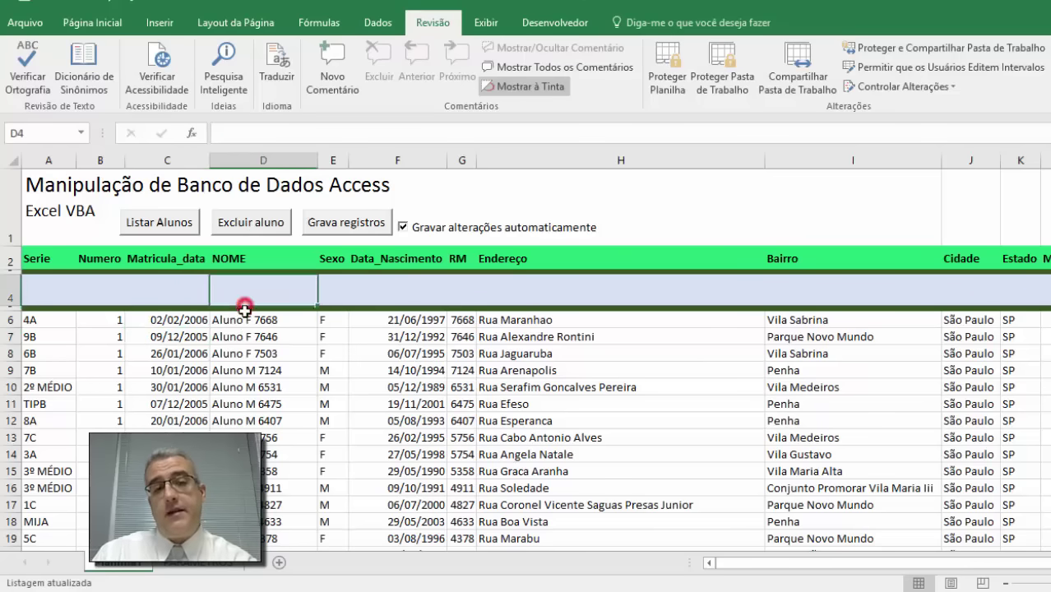
left_click(219, 353)
key("alt+F11")
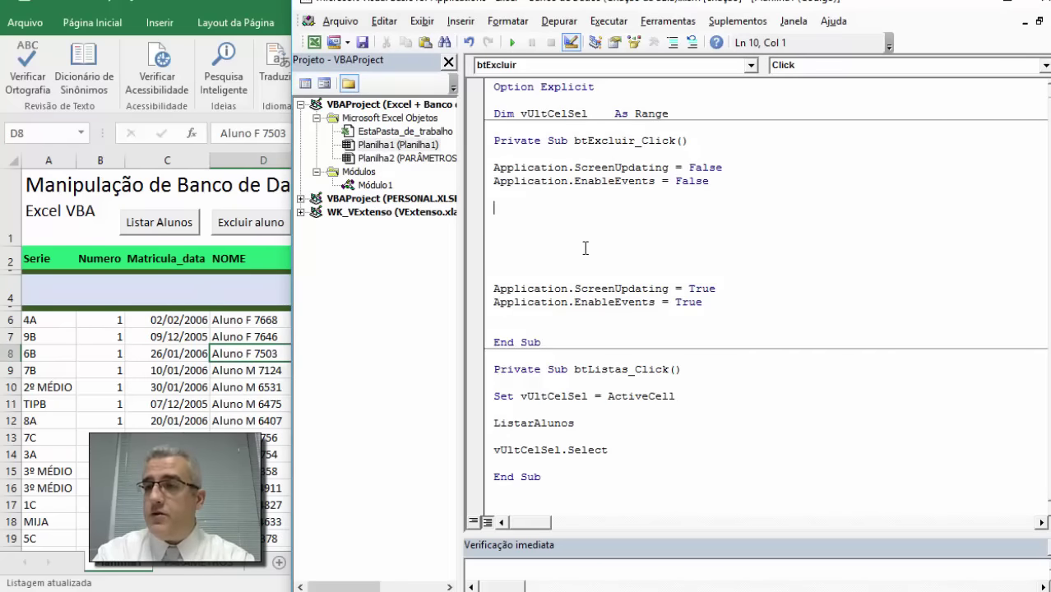
type("i")
key("BackSpace")
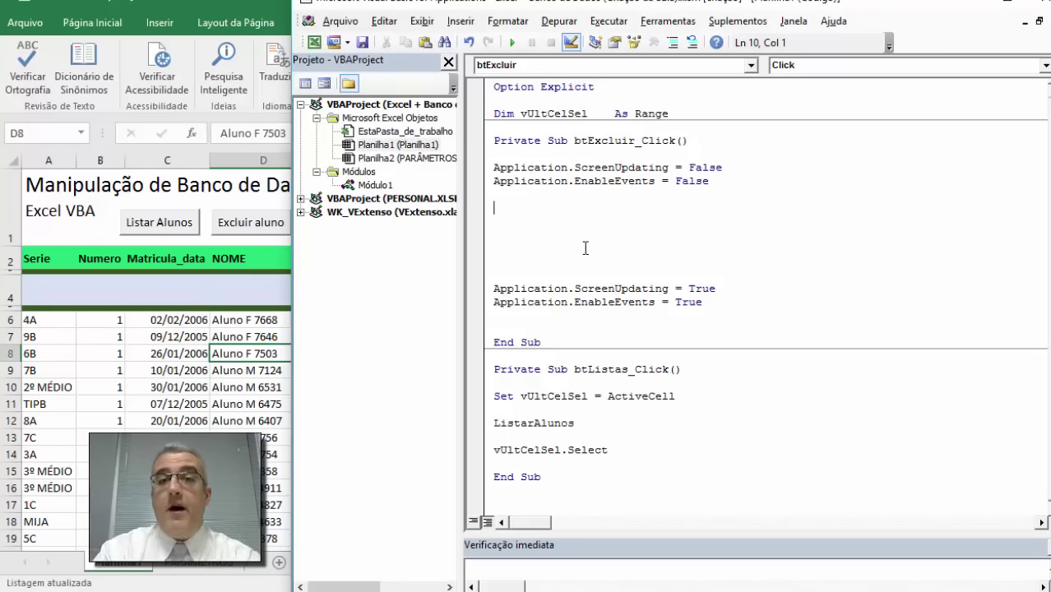
key("alt+F11")
Step: Inspect header row 2, banded row 4 and student rows 8–12, then make C10 active and reopen the editor
left_click(408, 336)
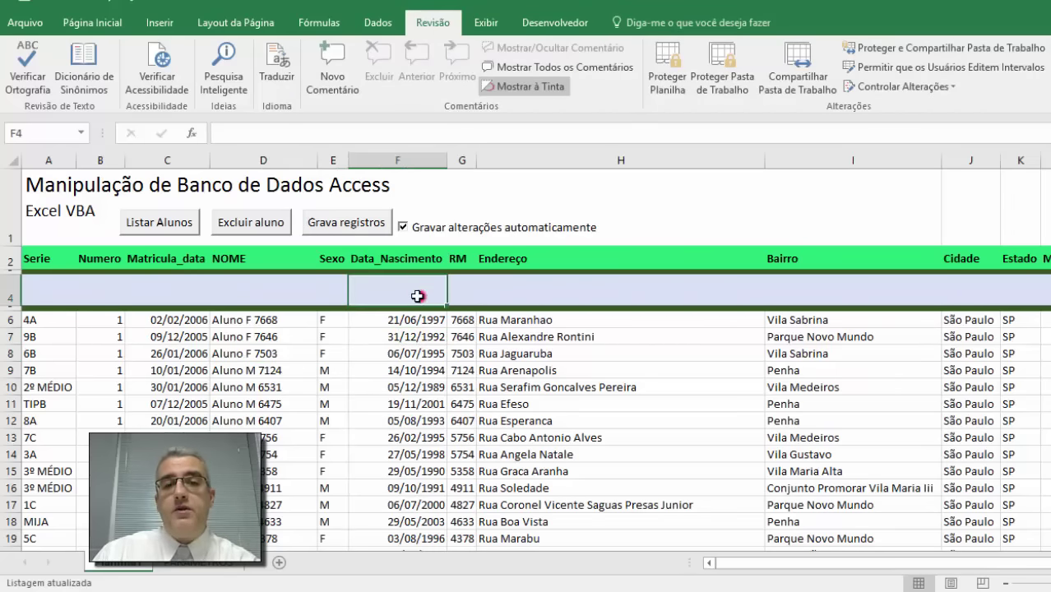
left_click(5, 293)
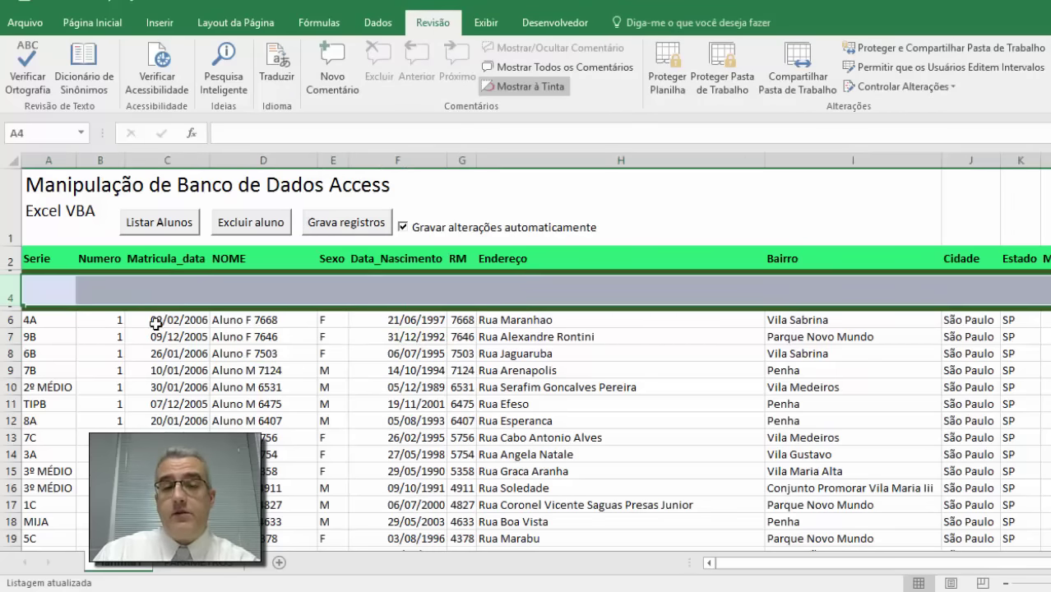
left_click_drag(51, 286, 485, 283)
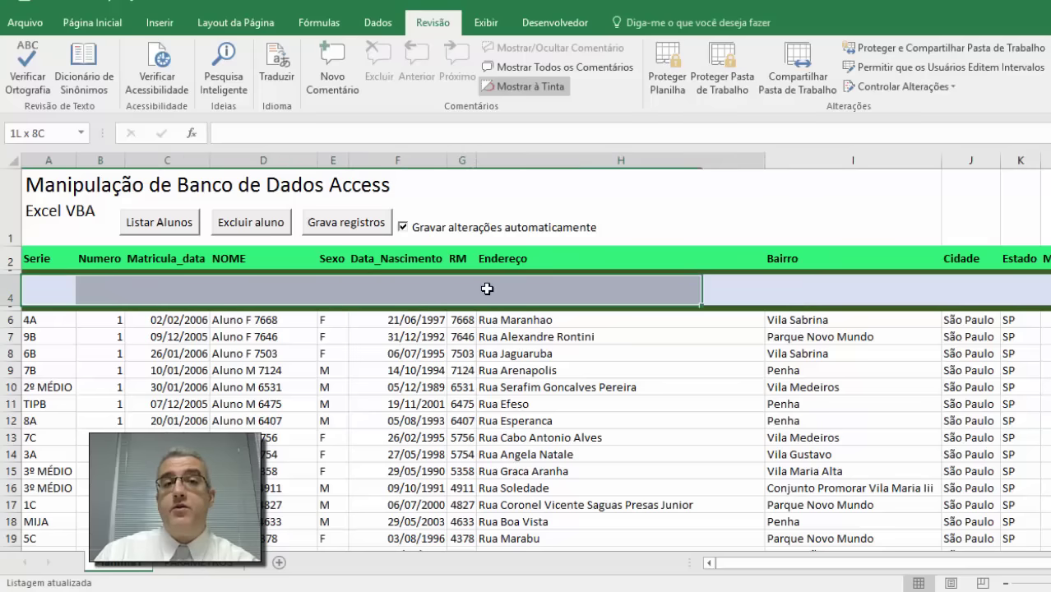
left_click(11, 261)
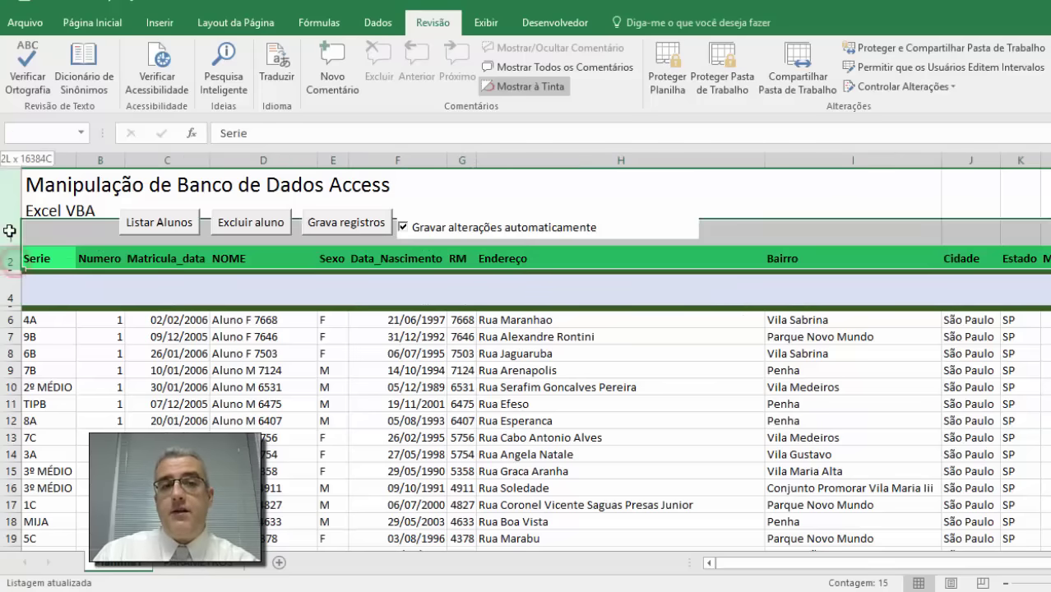
left_click(196, 299)
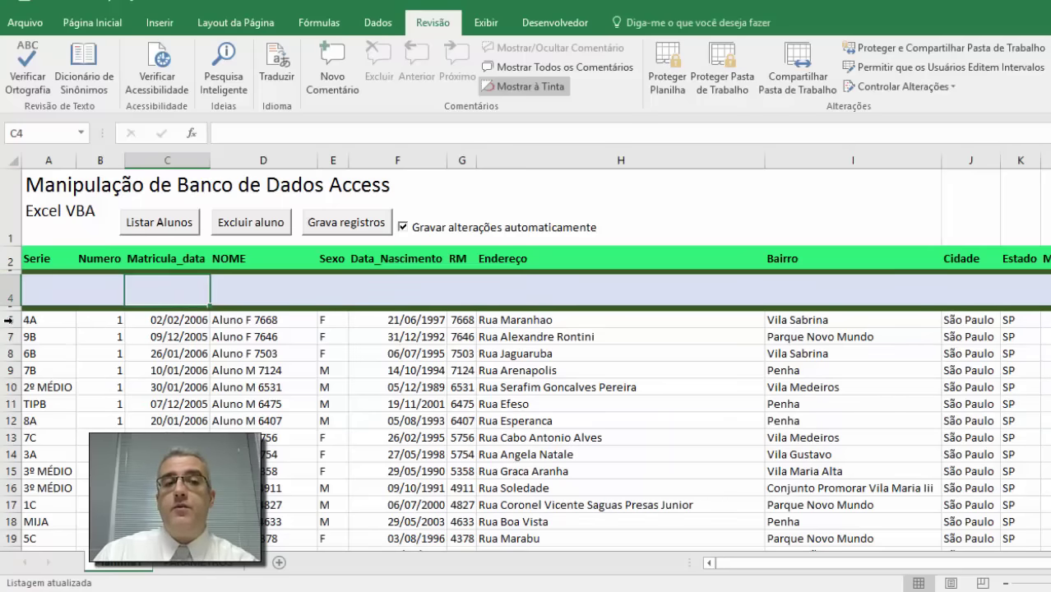
left_click_drag(11, 320, 11, 471)
left_click(189, 384)
left_click(189, 384)
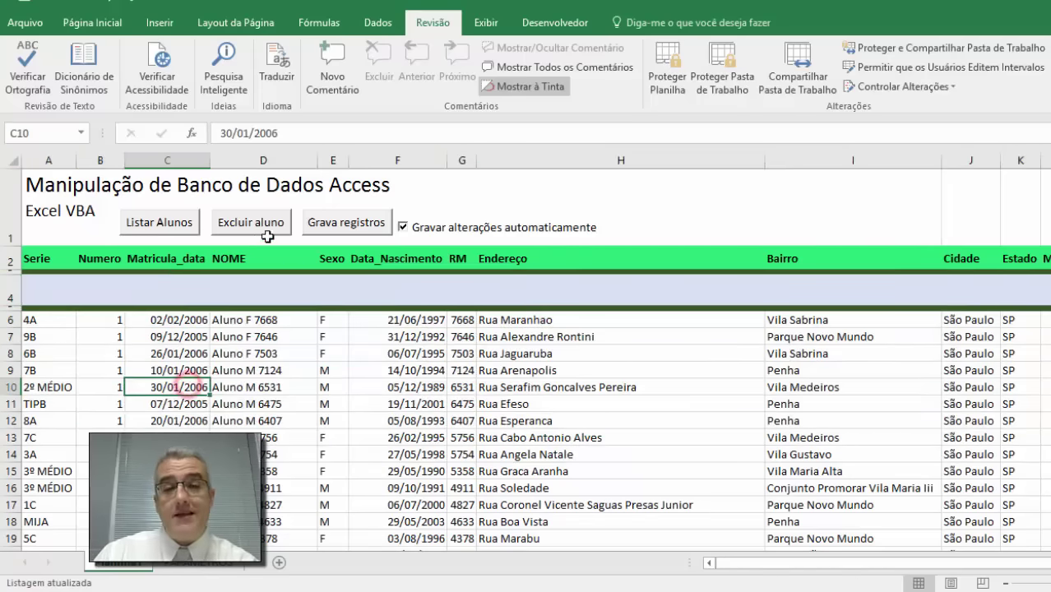
key("alt+F11")
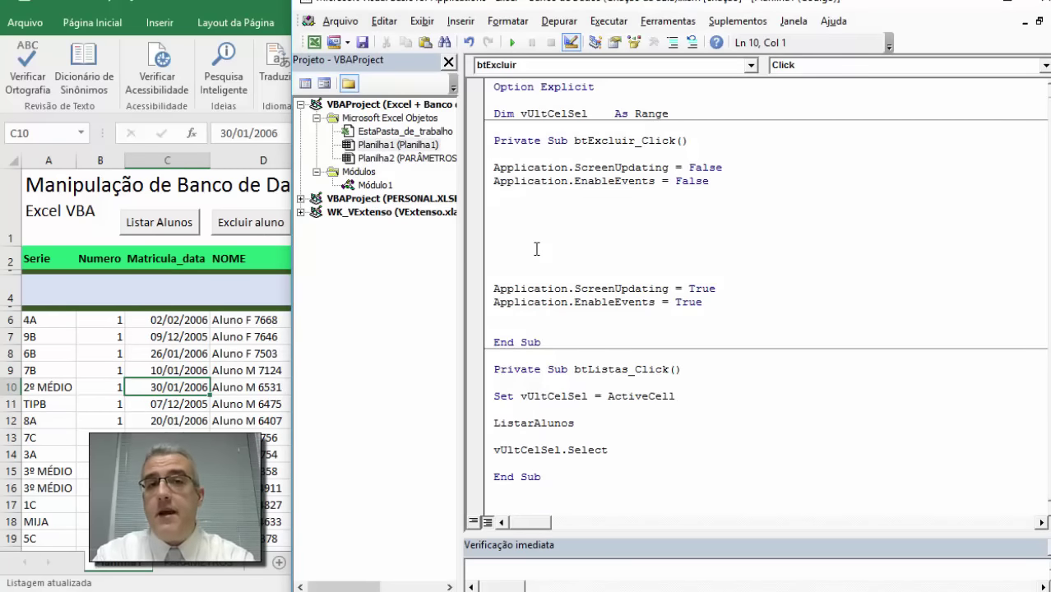
Step: Add an If ActiveCell.Row >= 6 Then … End If block to btExcluir_Click
type("if a")
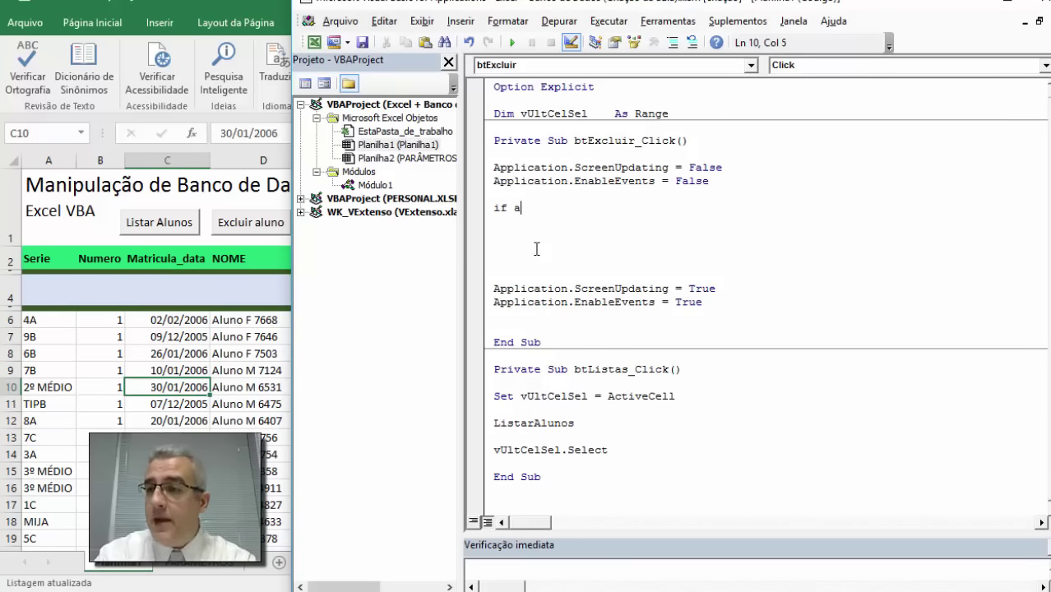
type("ctivecell.row")
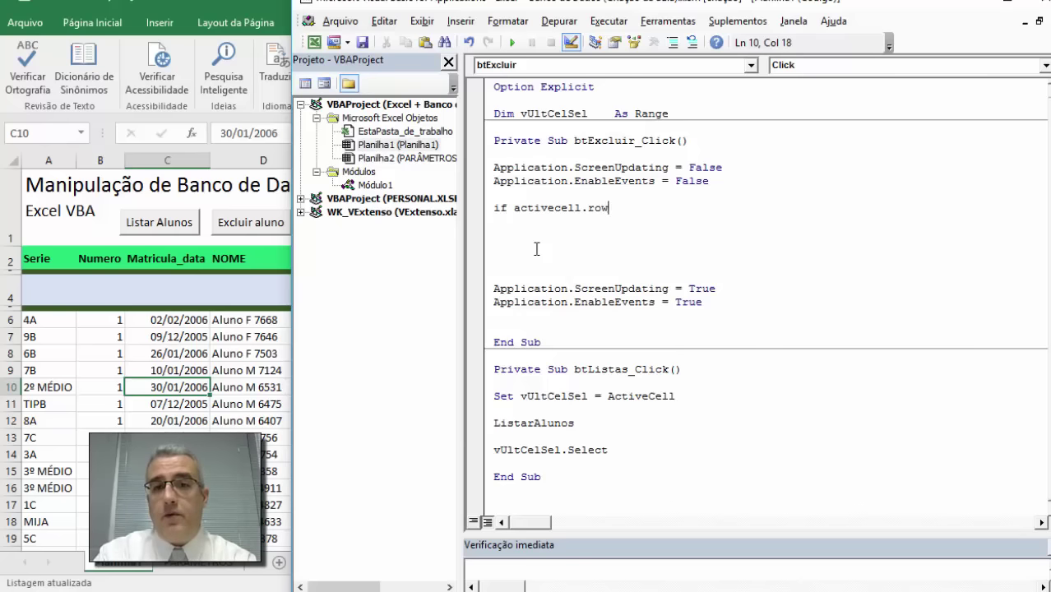
type(">6")
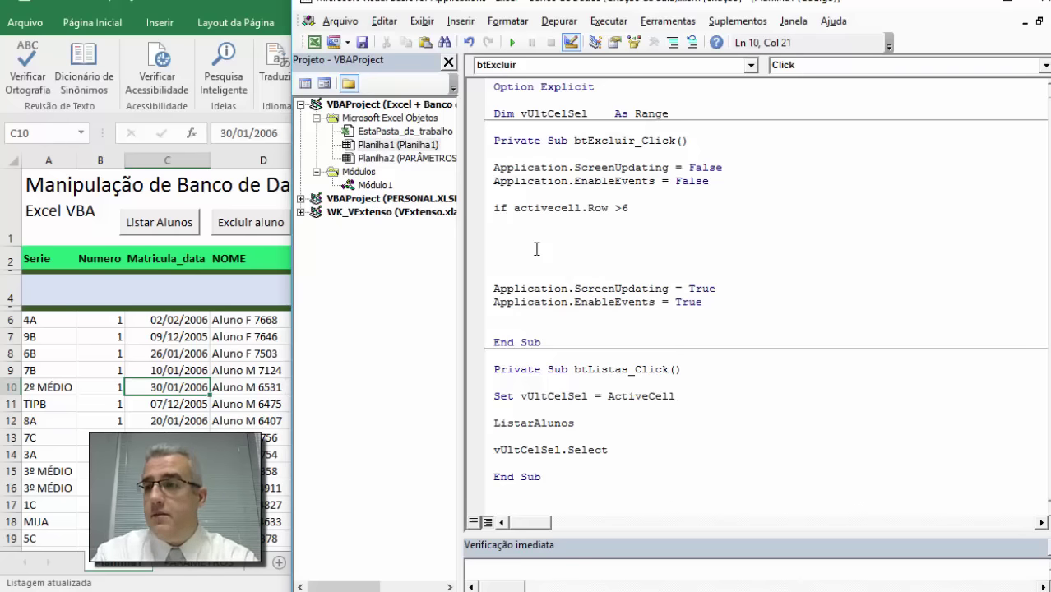
key("BackSpace")
type("= ")
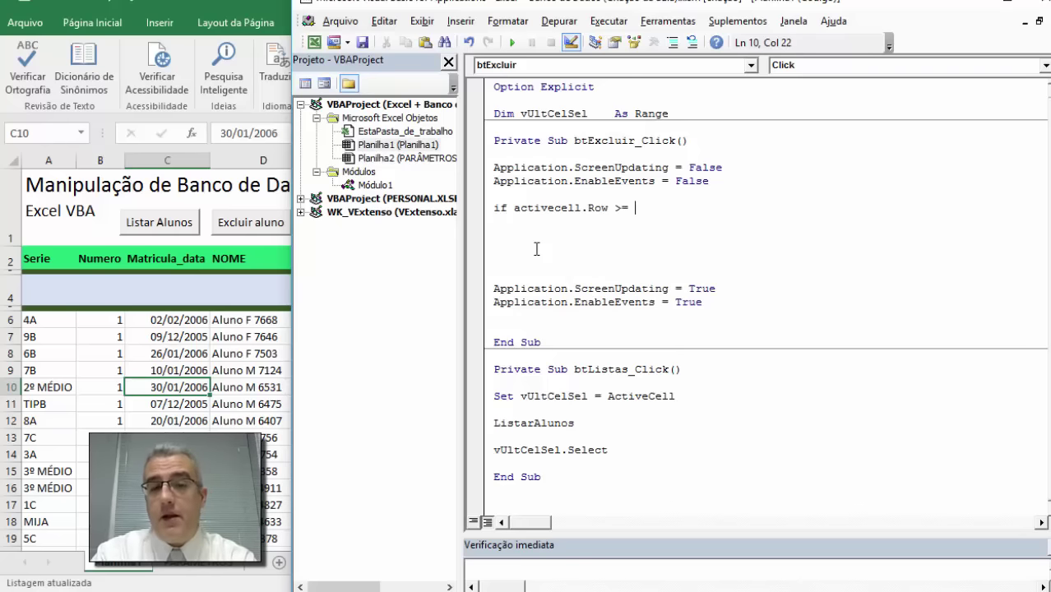
type("5")
key("BackSpace")
type("6 h")
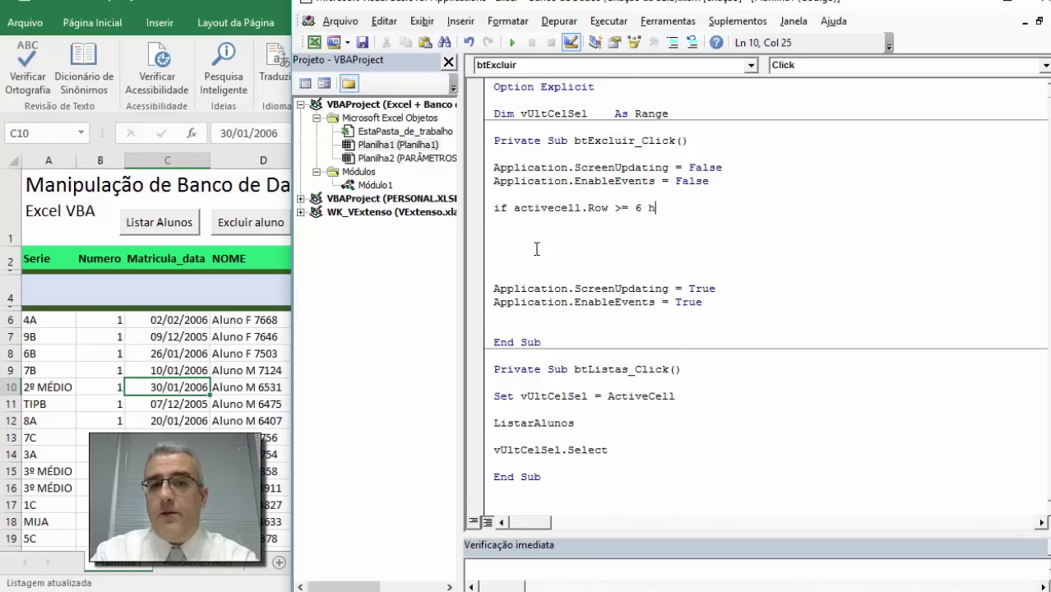
key("Down")
key("Down")
key("Down")
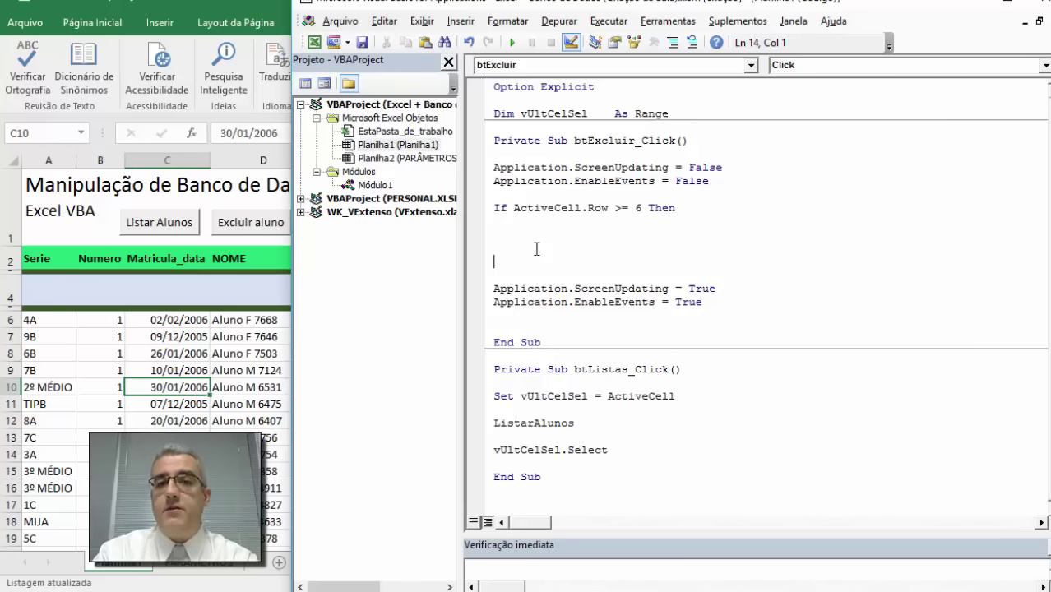
type("end if")
key("Up")
key("Up")
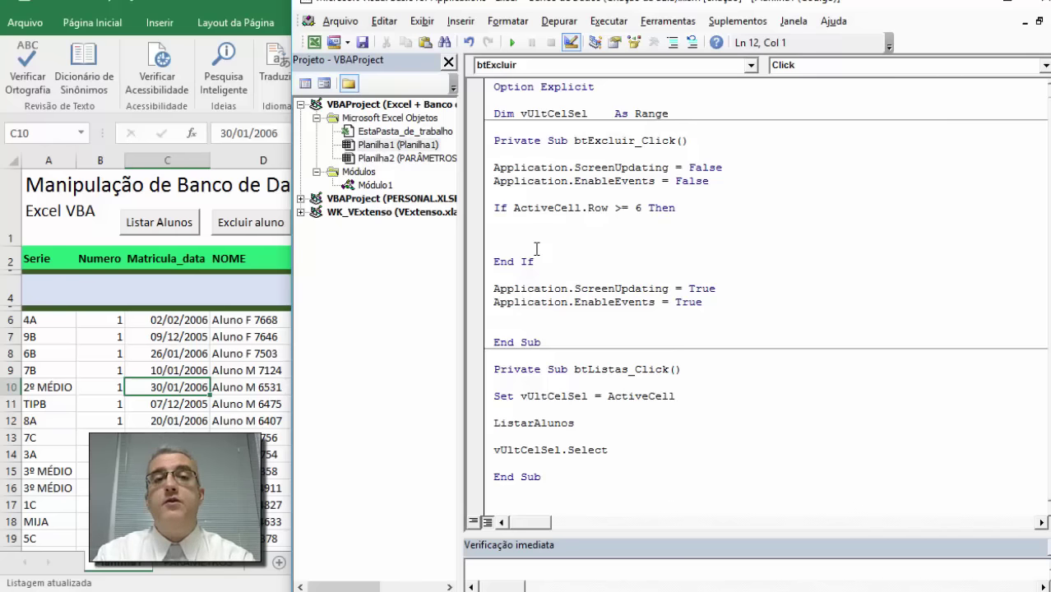
Step: Start 'Set W = Sheets' inside the If block, then check the sheet name in Excel
type("se")
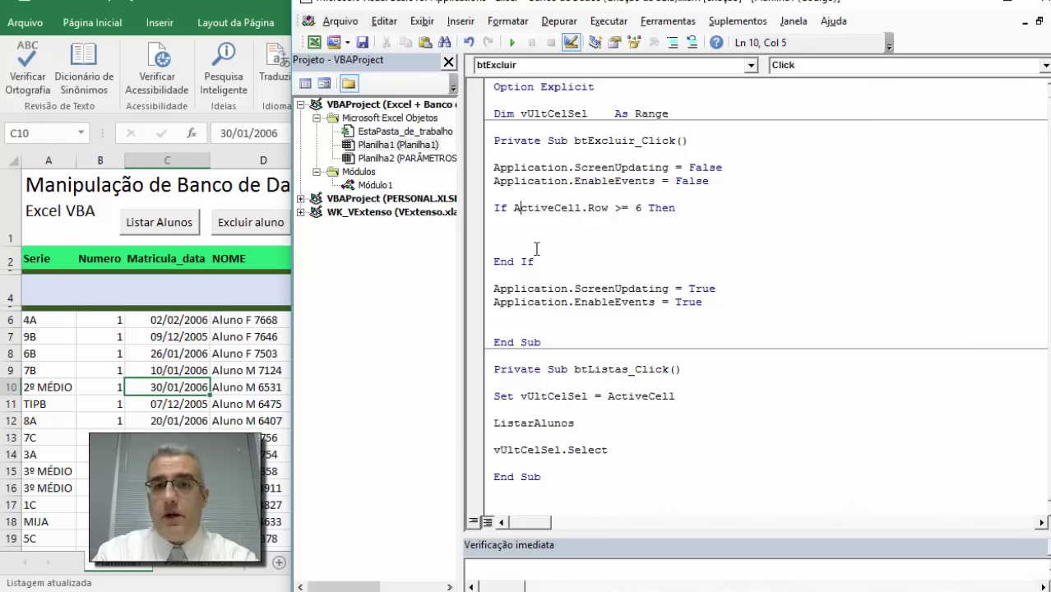
type("set w =sh")
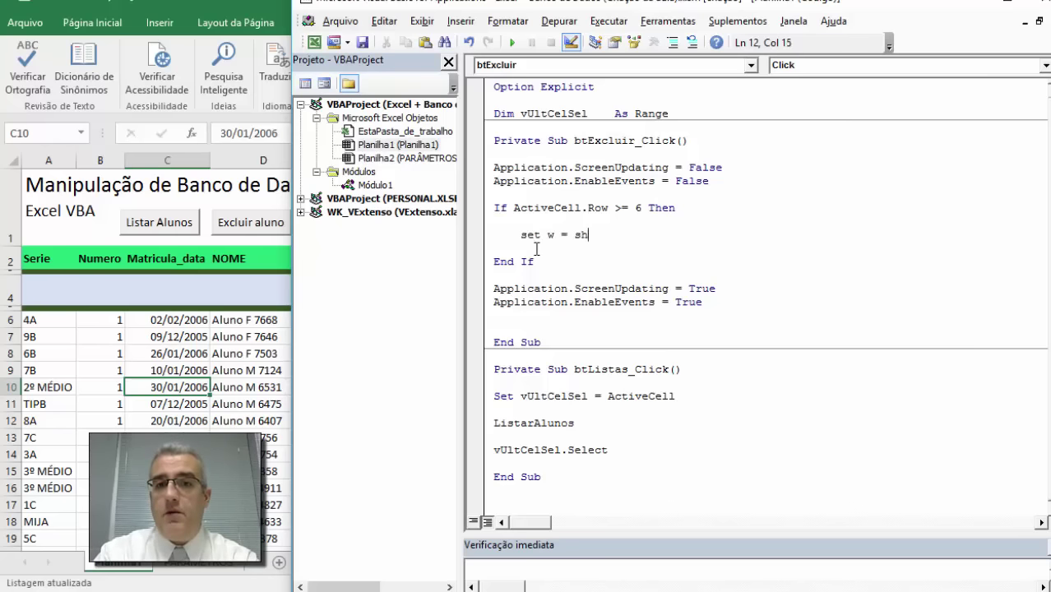
type("eets\"")
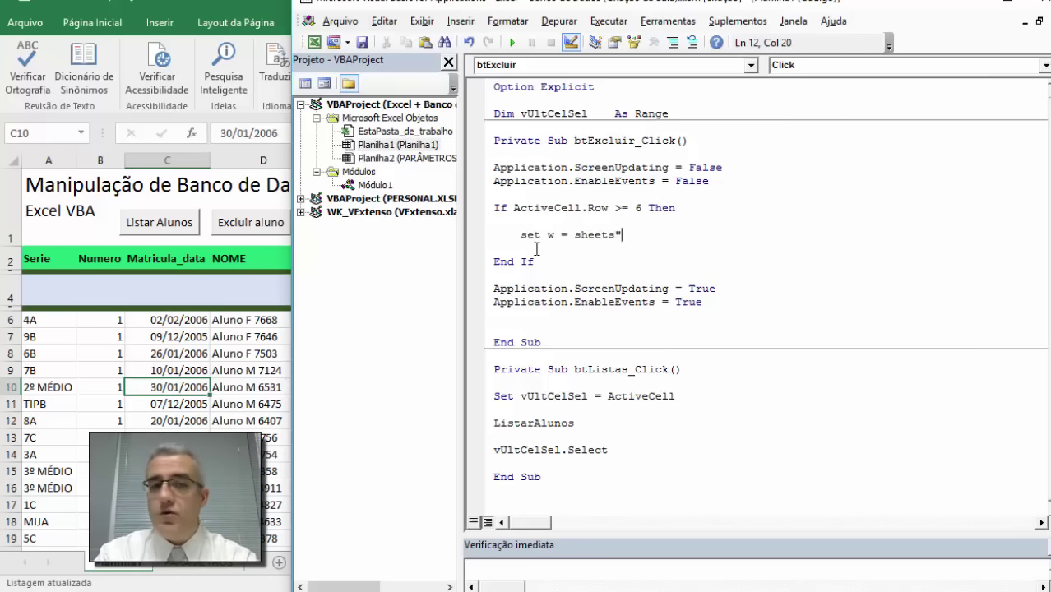
type("P")
key("BackSpace")
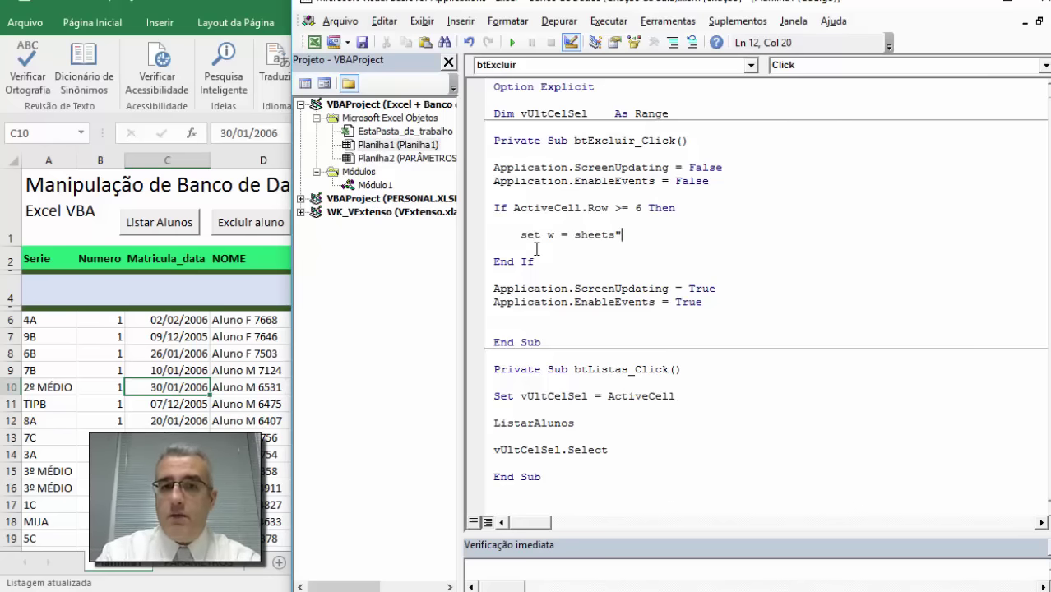
key("BackSpace")
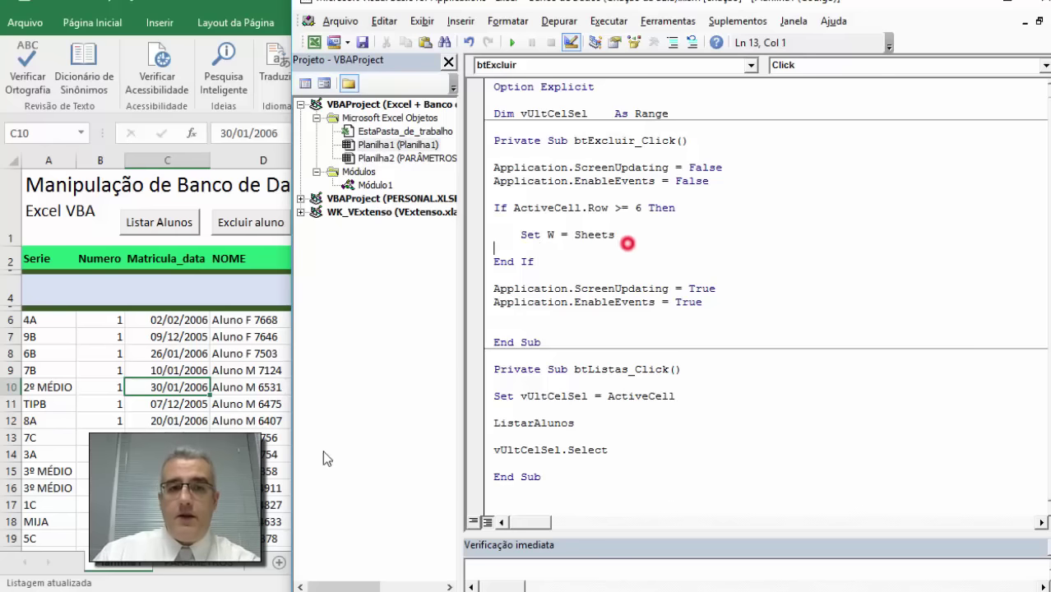
left_click(136, 564)
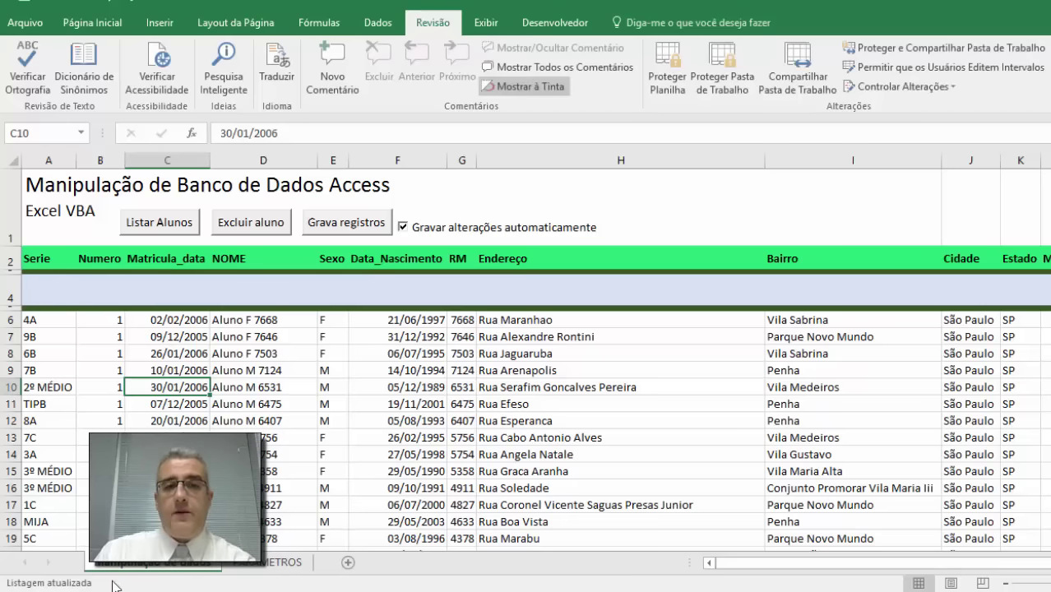
Step: Complete the Set W line with the sheet name "Manipulação de dados"
left_click(242, 430)
key("alt+F11")
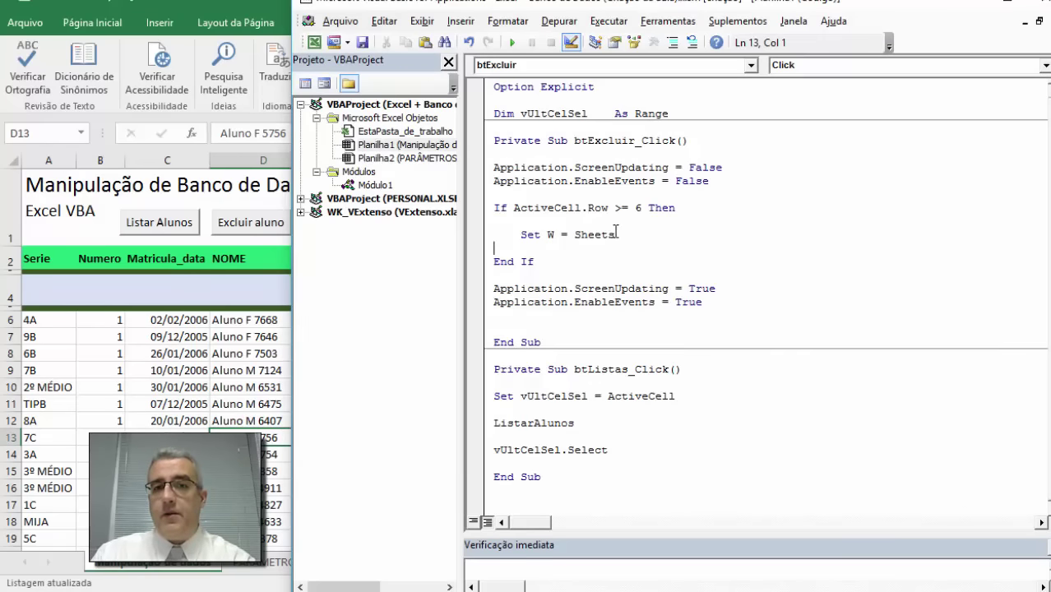
left_click(617, 234)
type("(\"Manipulação de dados")
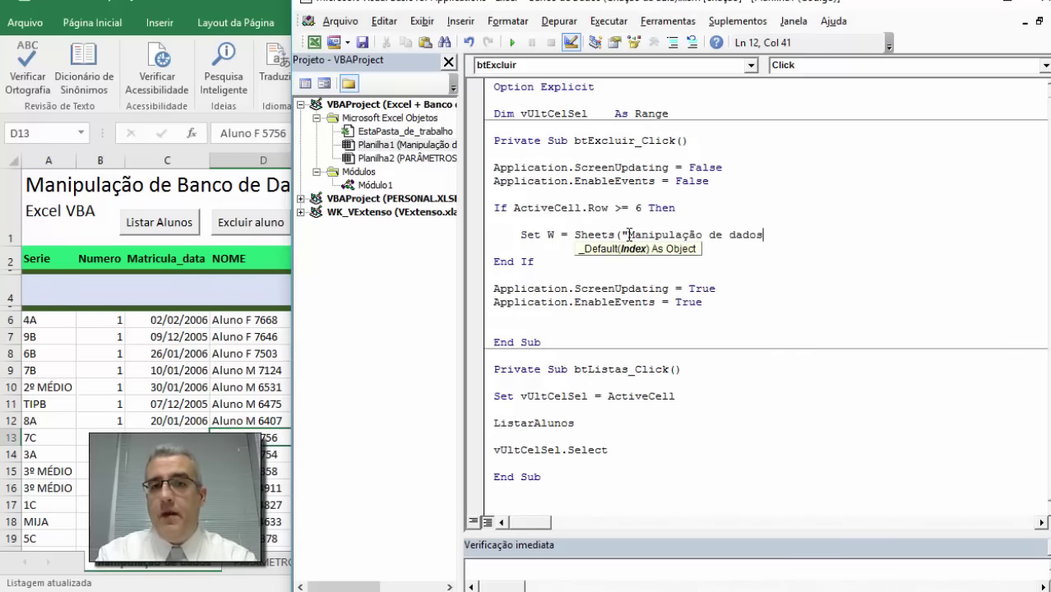
type("\")")
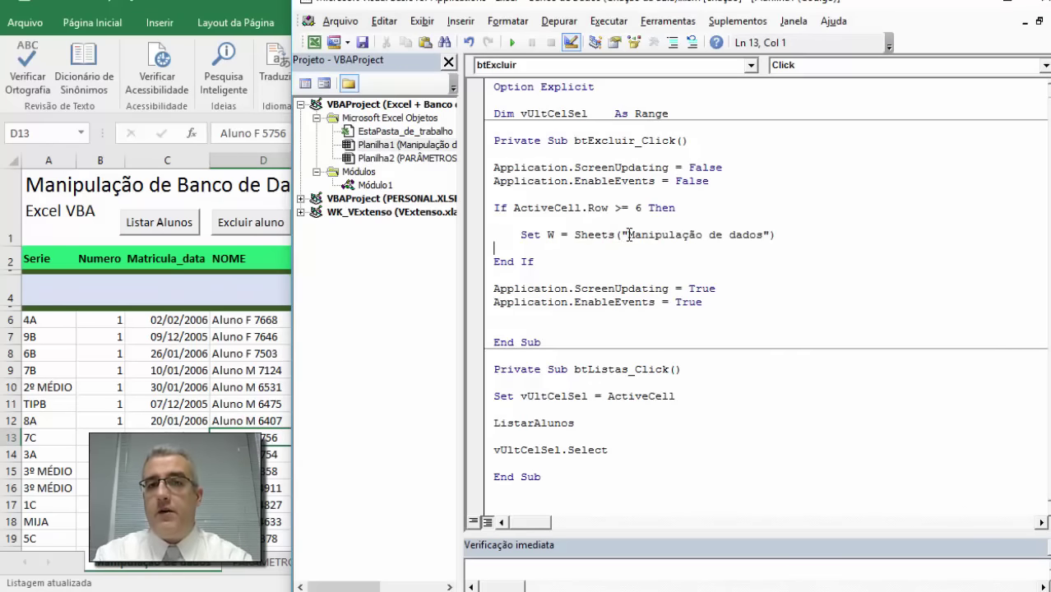
key("Return")
key("Return")
key("Return")
left_click(628, 235)
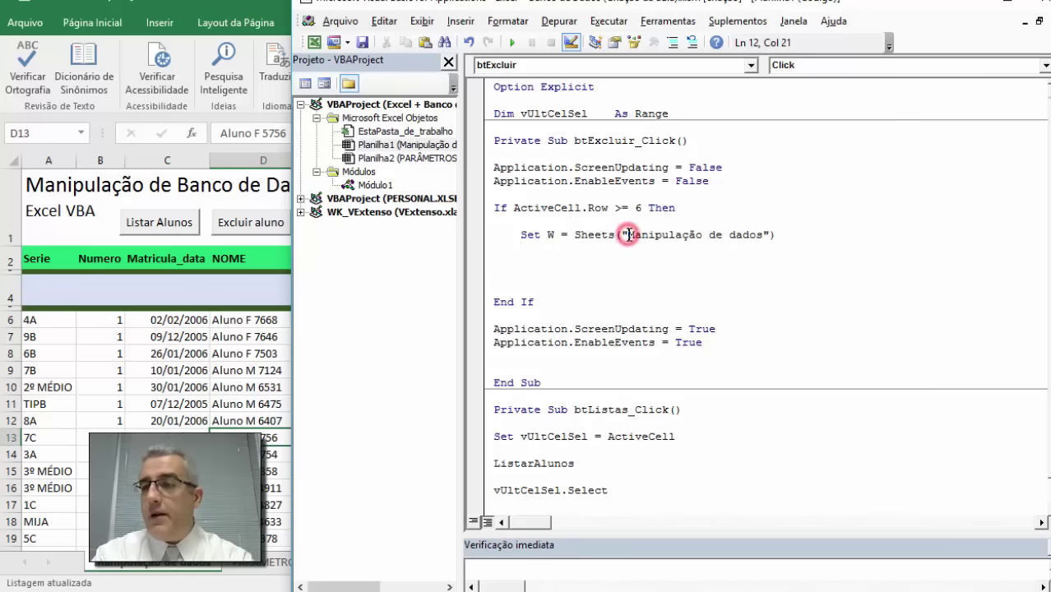
type("E")
key("BackSpace")
Step: Add W.Select under the Set W line, leaving a blank line after it
key("Down")
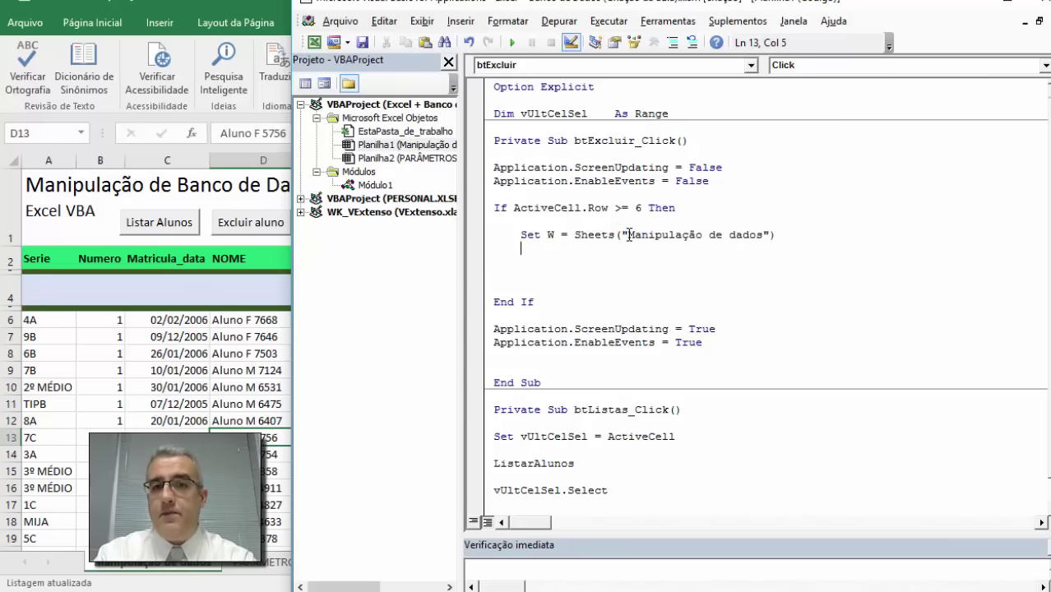
type("w.seleect")
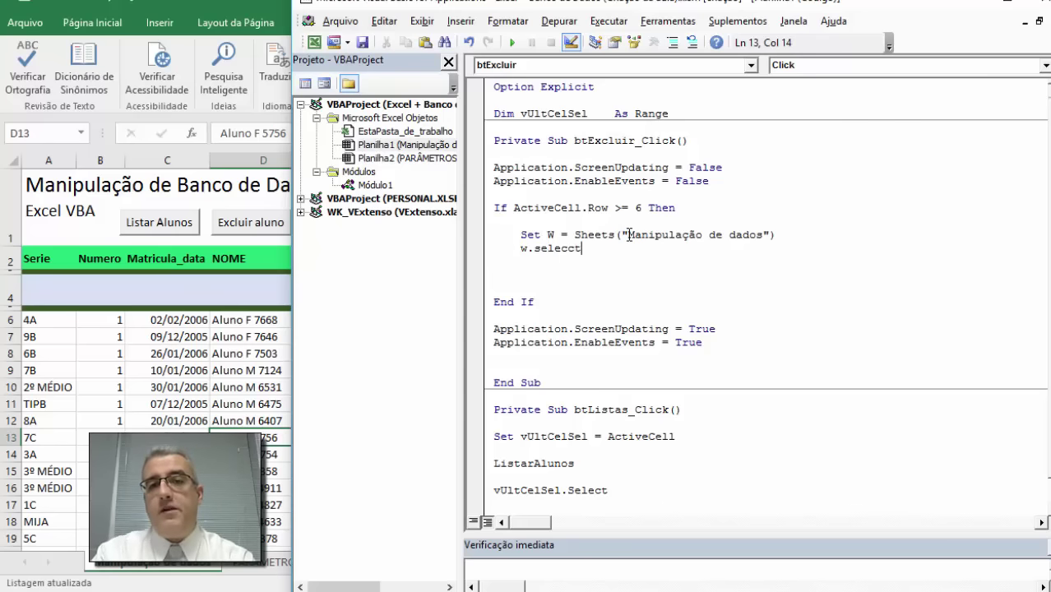
key("BackSpace")
key("BackSpace")
type("t")
key("Return")
key("Down")
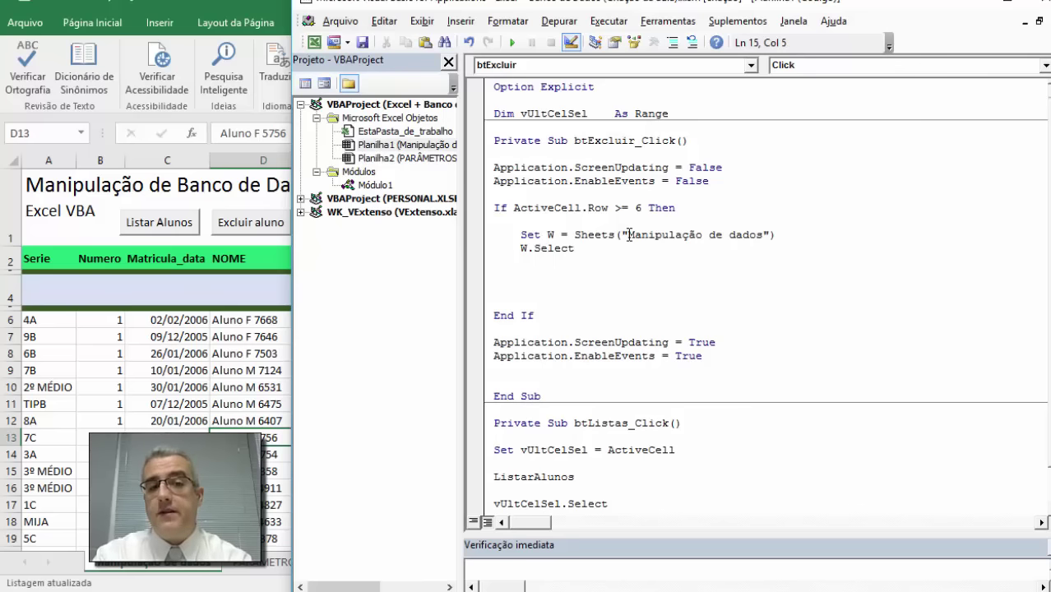
Step: Add the comment 'Atualizar o banco de dados' on its own line
type("'")
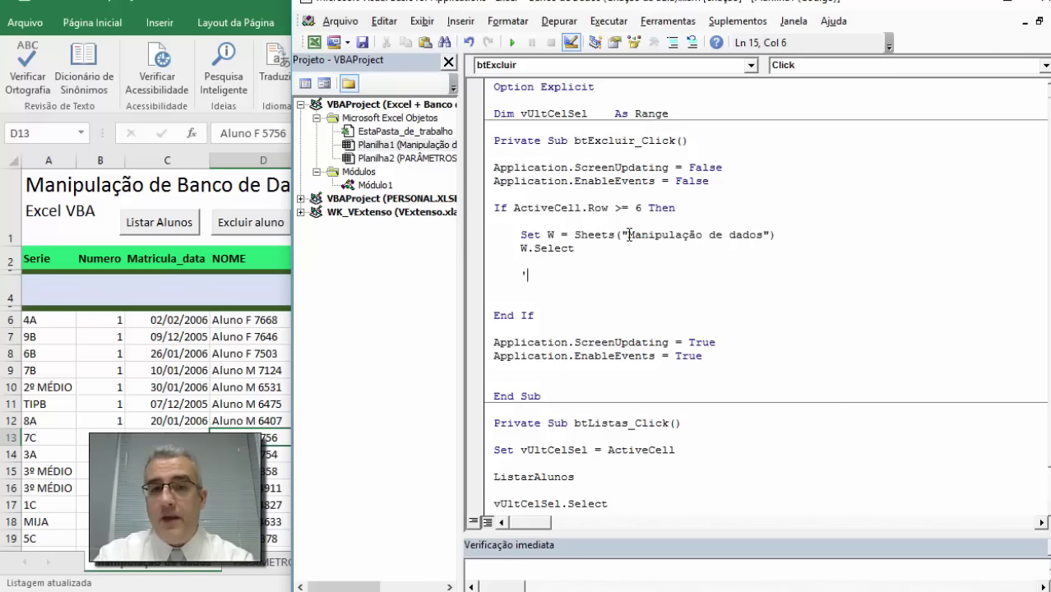
type("At")
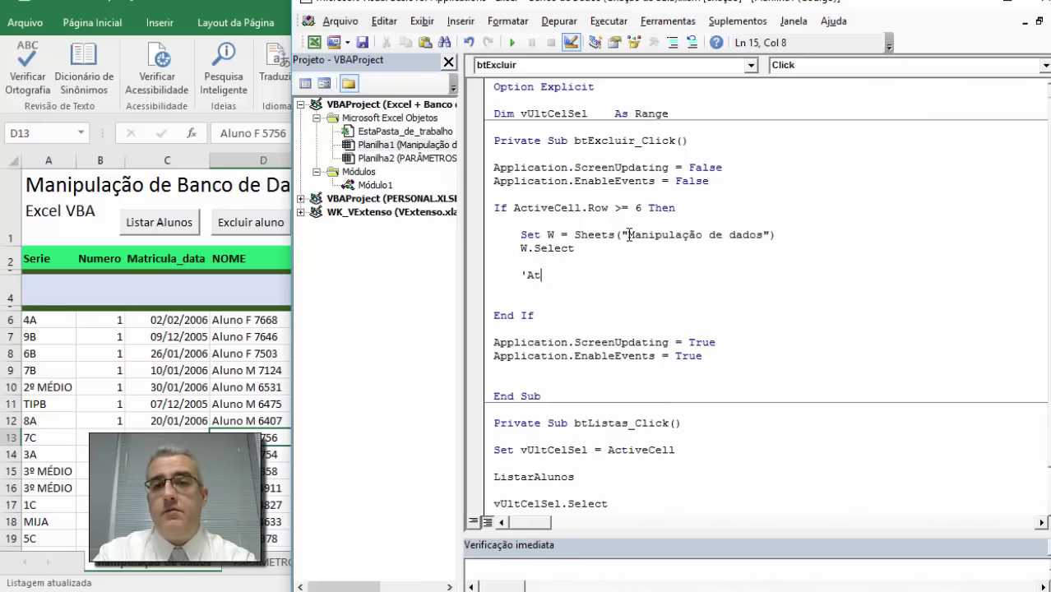
type("uaualzia")
key("BackSpace")
key("BackSpace")
key("BackSpace")
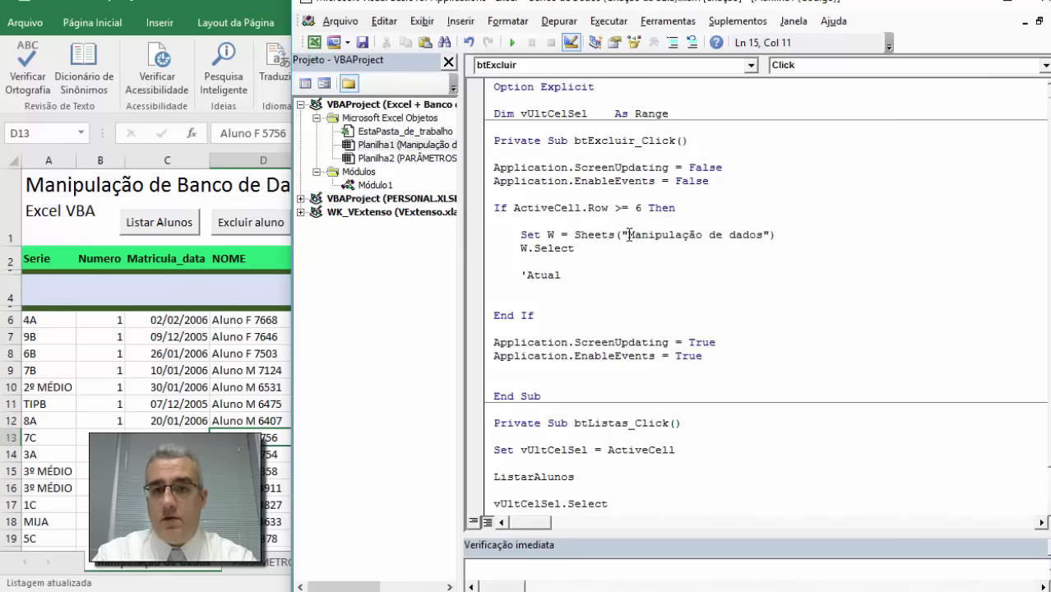
type("izar o banco de ")
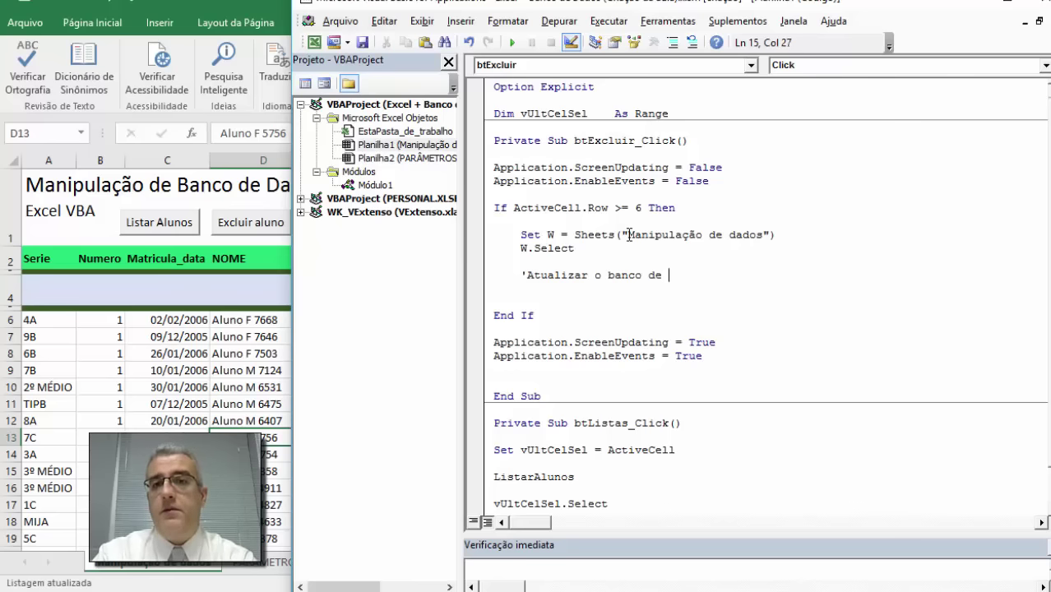
type("dados")
key("Return")
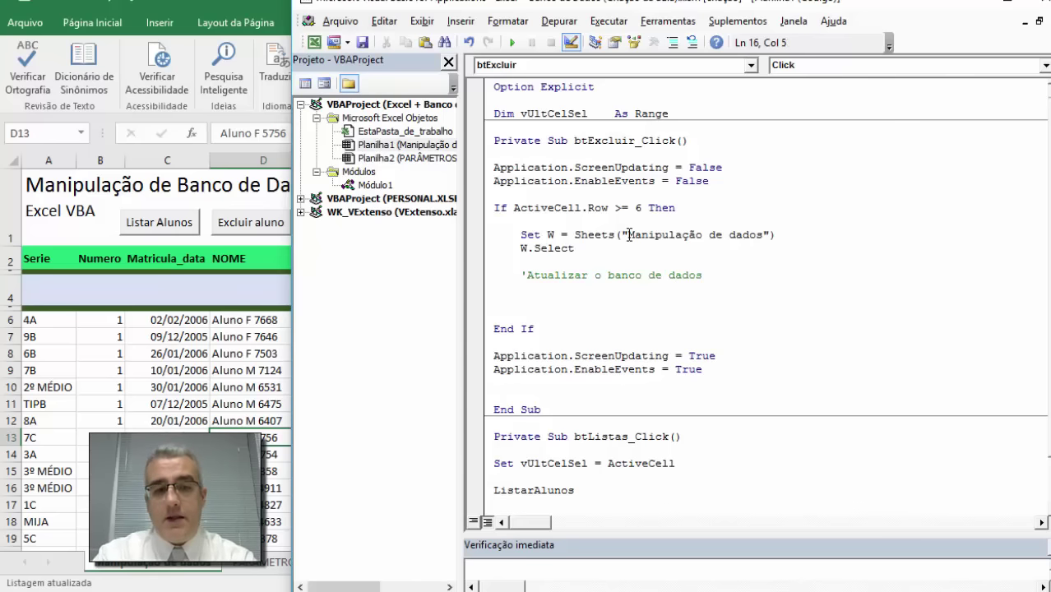
Step: Add an apostrophe-dash separator comment line ('----------) beneath the comment, then a new line
type("'-------------------------------------")
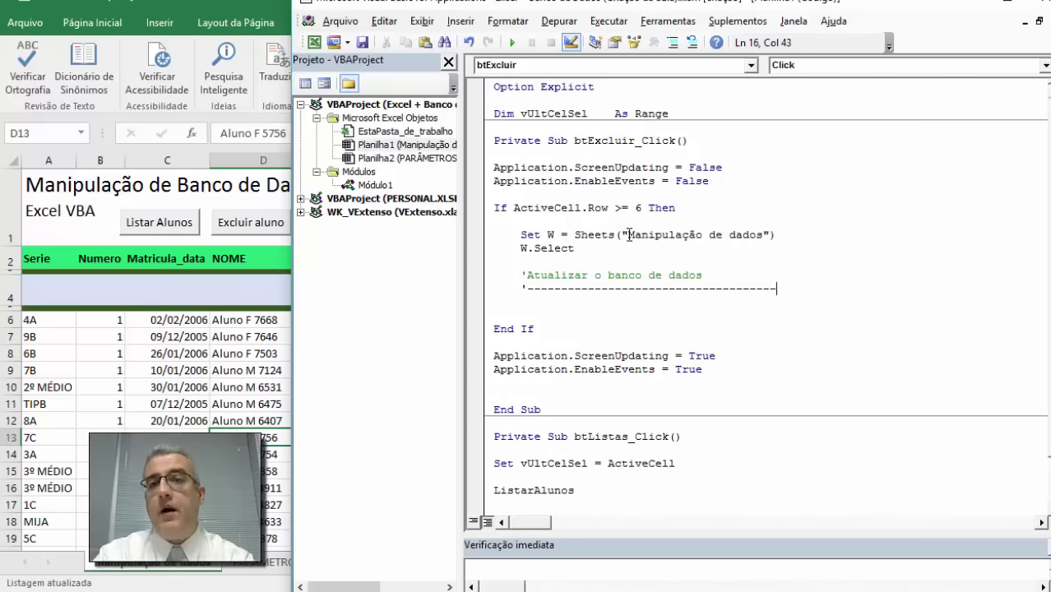
type("---")
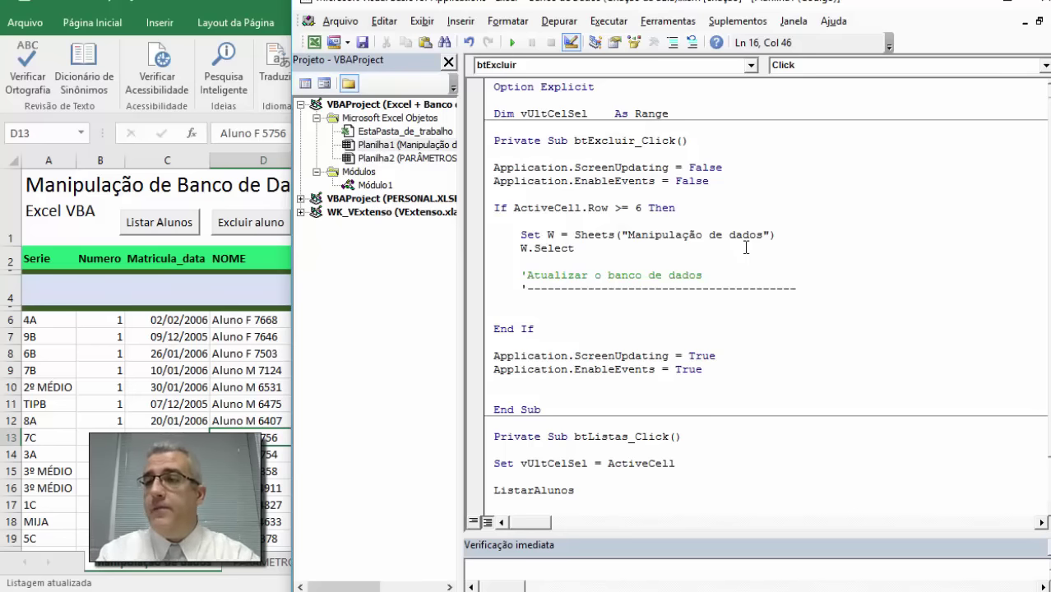
key("Return")
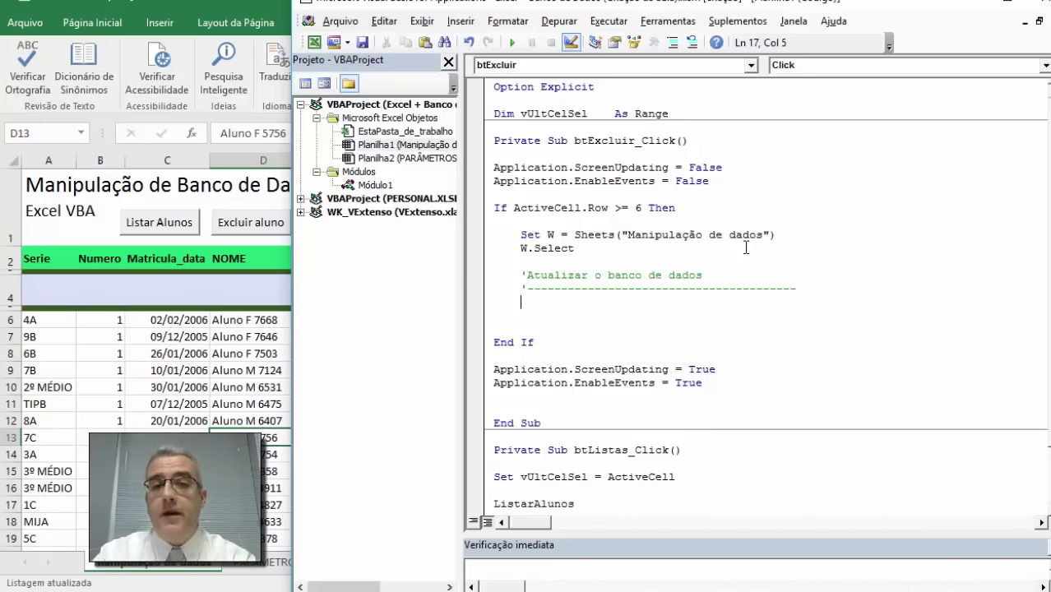
Step: Declare cn As New ADODB.Connection and RS As New ADODB.Recordset at module level
key("Up")
key("Up")
key("Up")
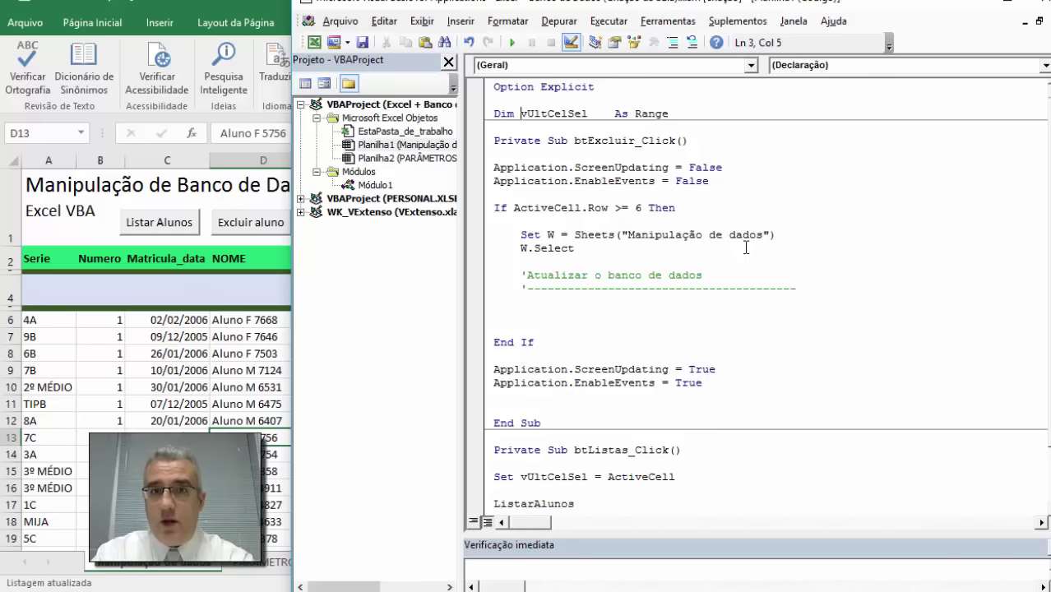
key("Return")
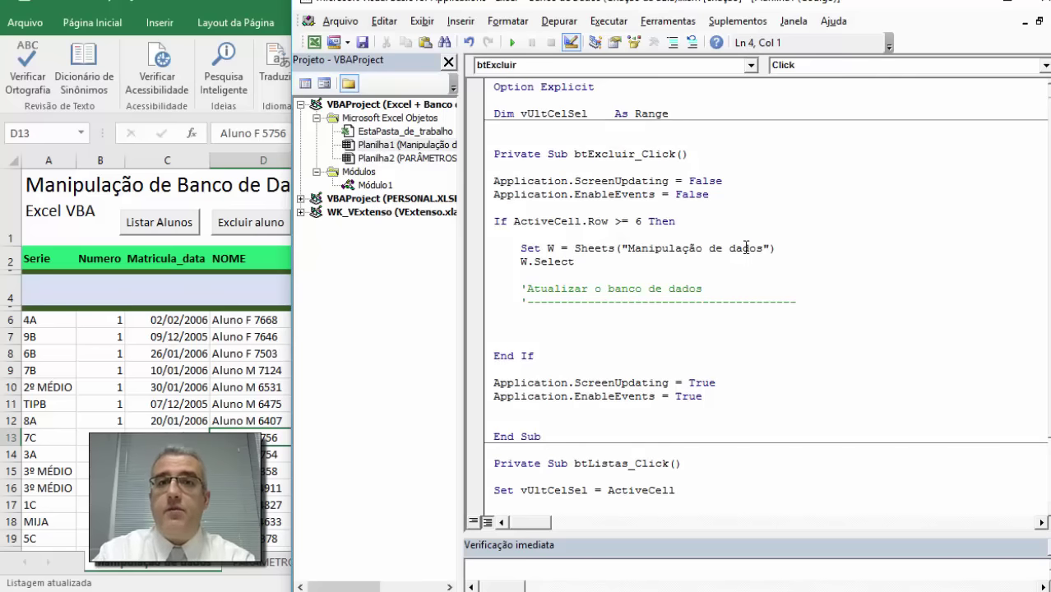
type("Dim ")
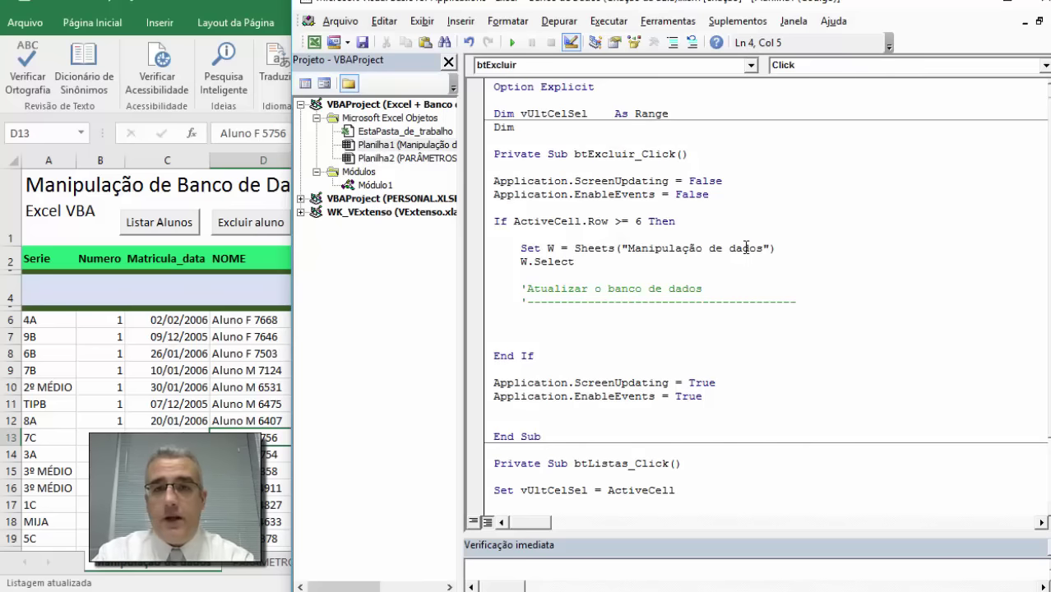
type("cn")
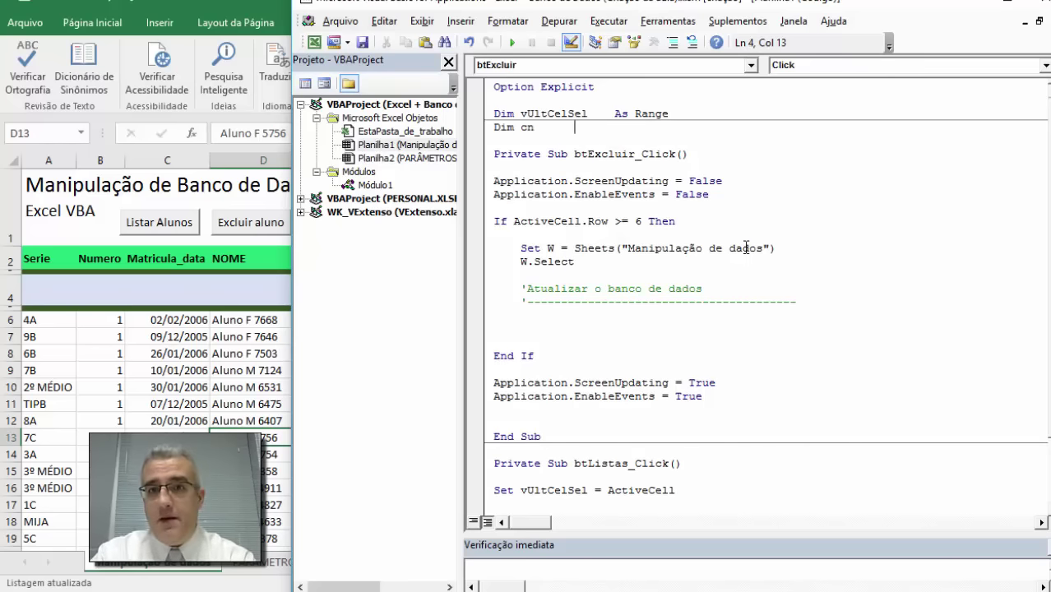
key("BackSpace")
type("s Ne")
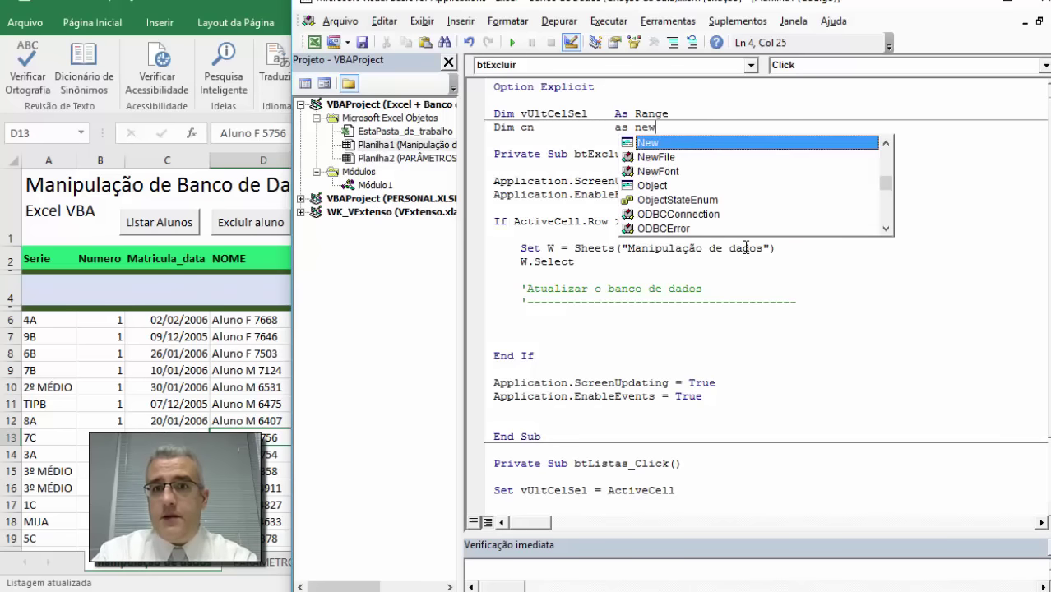
type("w adodb.conn")
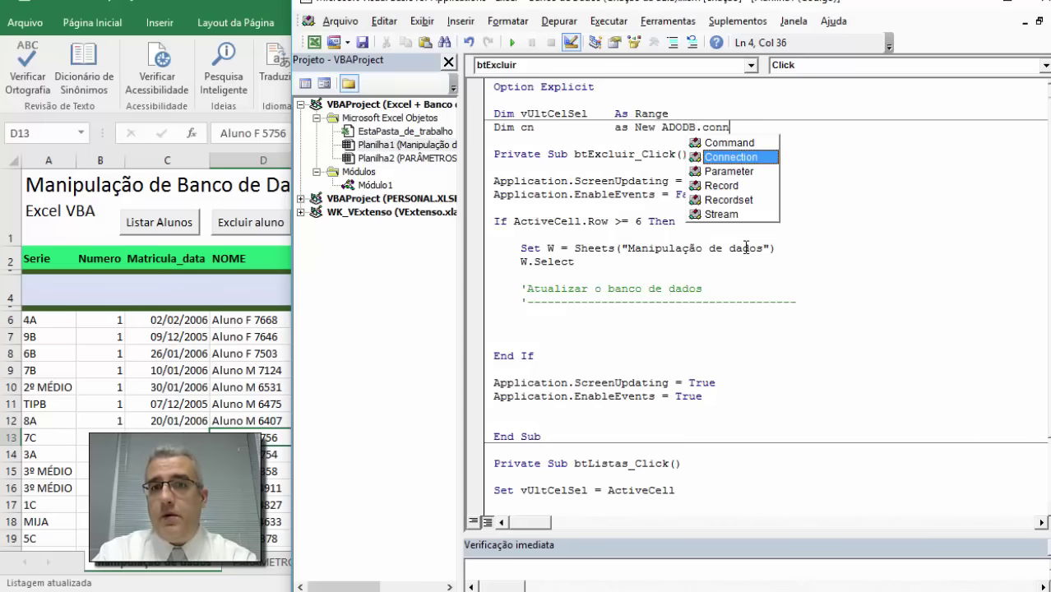
type("ection")
key("Return")
type("Dim ")
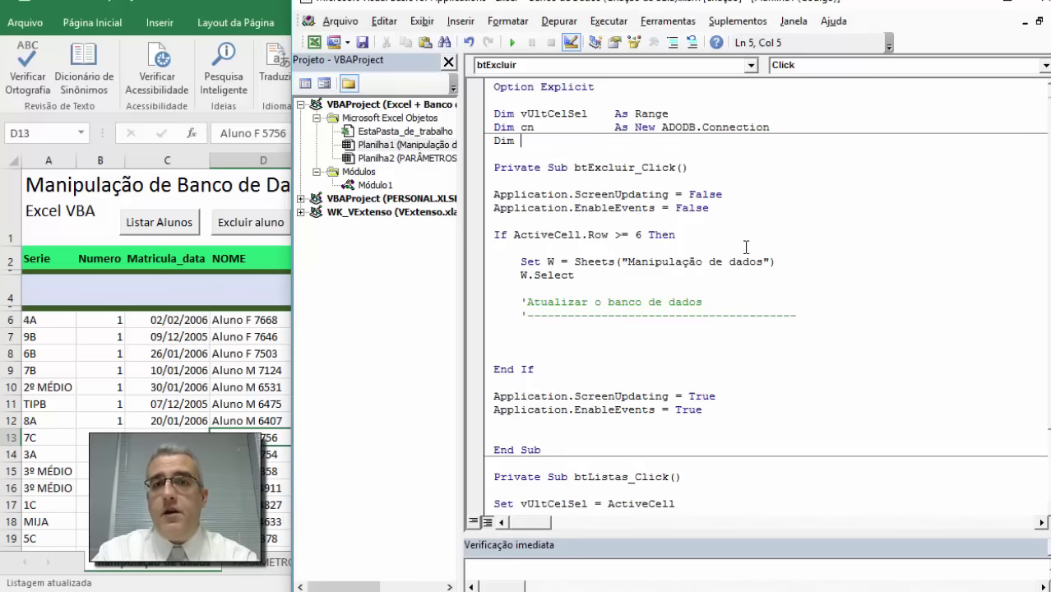
type("RS            a")
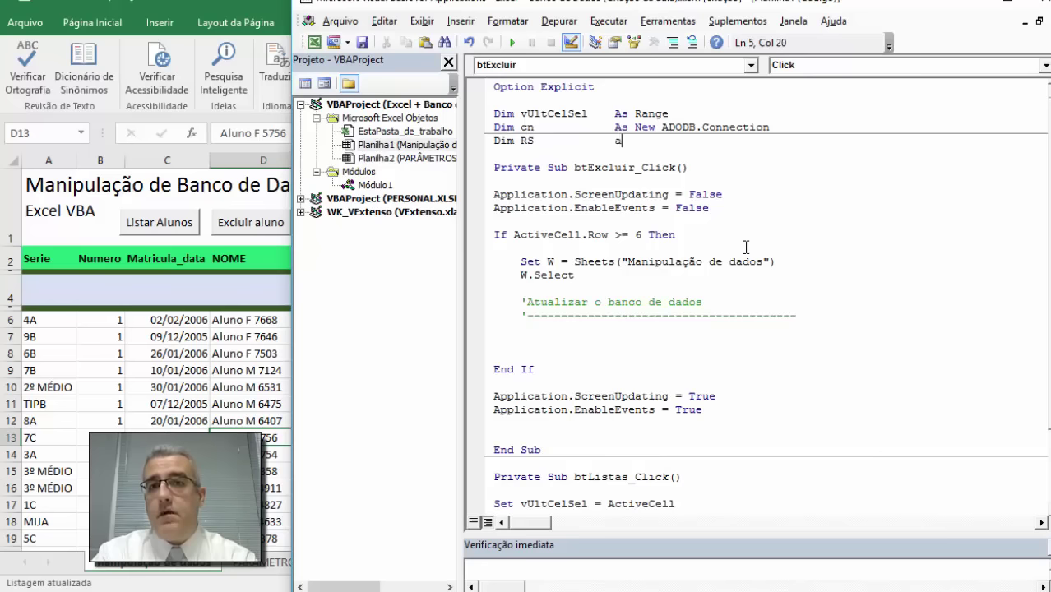
type("s New AD")
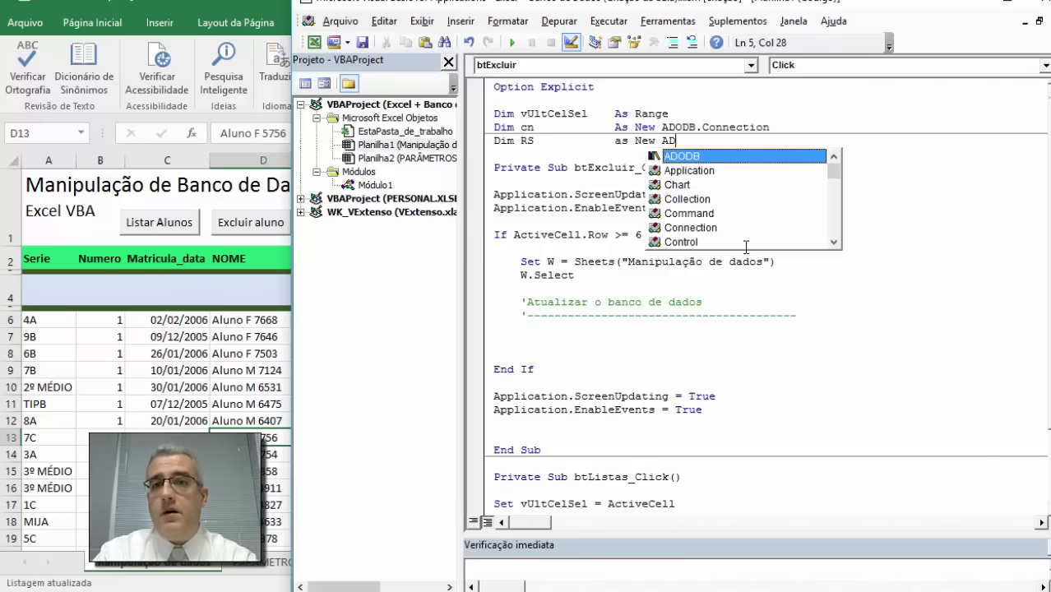
key("Tab")
type(".rec")
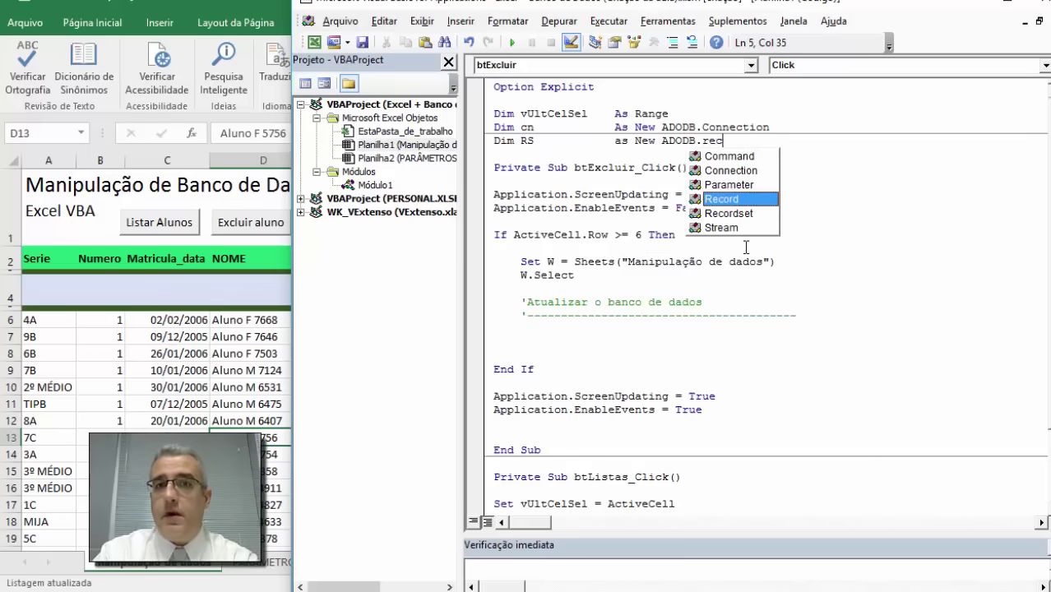
key("Down")
key("Tab")
Step: Declare FD As ADODB.Field and SQL As String below them
key("Return")
type("Di")
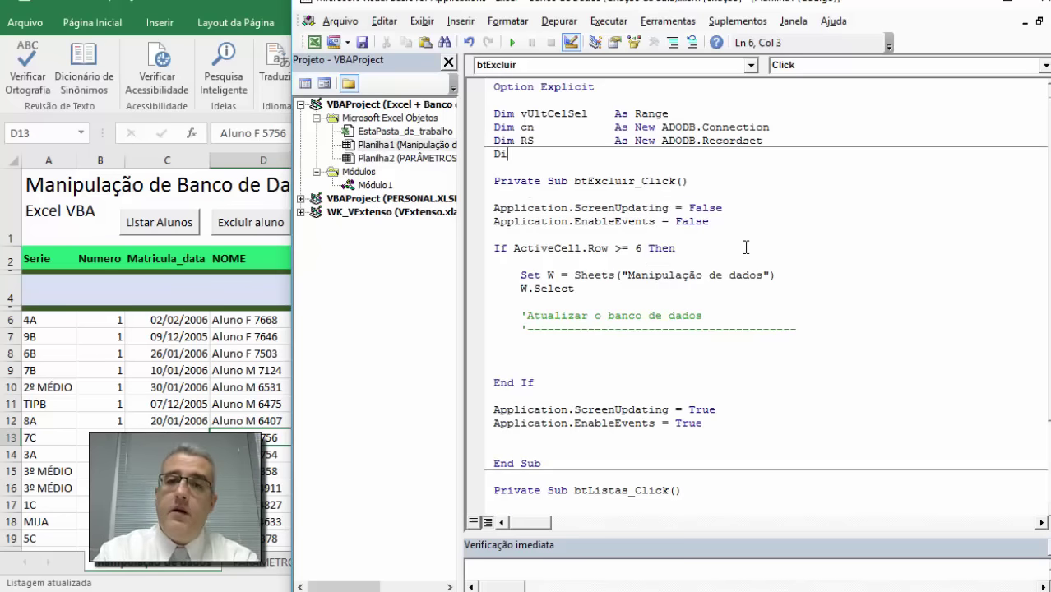
type("m FD            ")
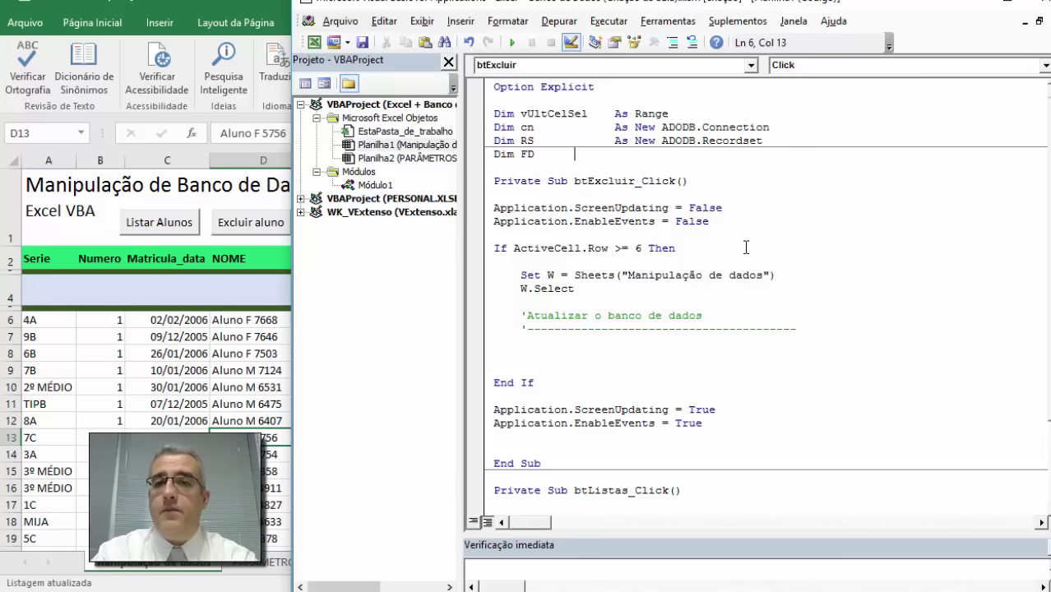
type("as a")
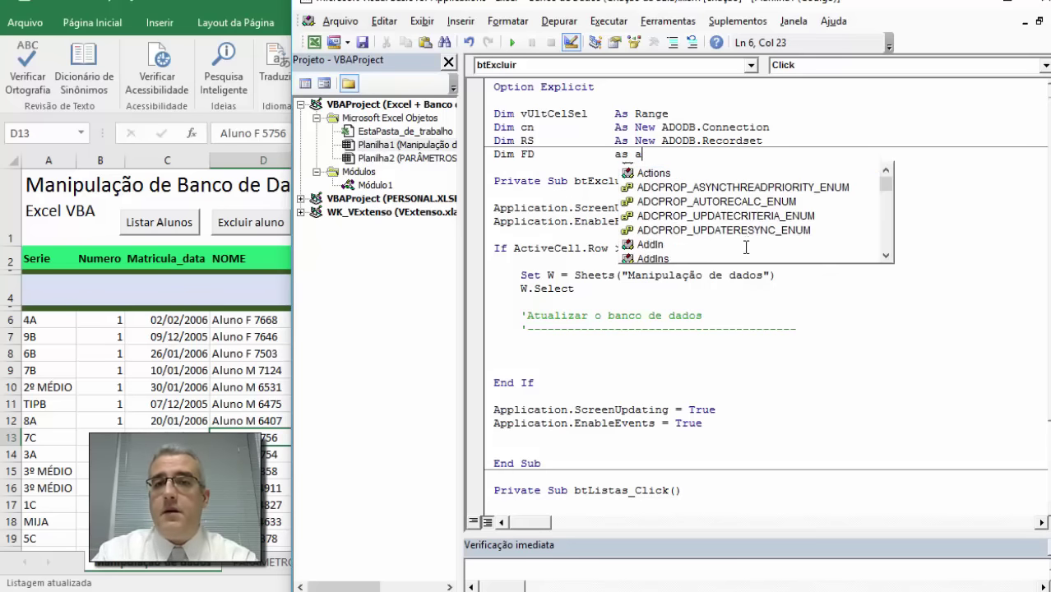
type("dodb")
key("Escape")
type(".Fiel")
key("Tab")
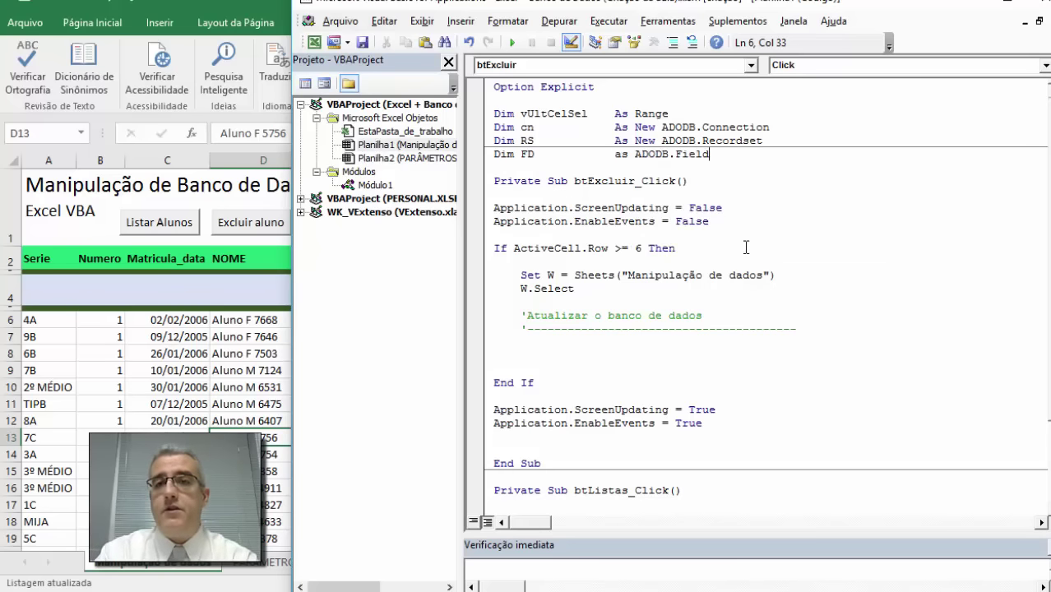
key("Down")
key("Up")
key("Up")
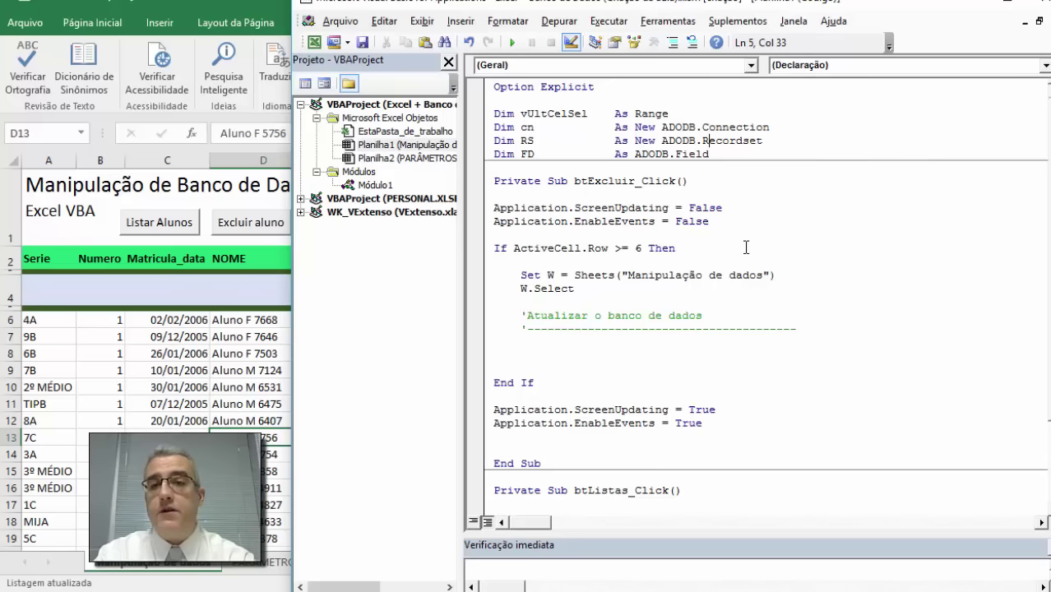
key("Down")
key("Return")
type("Dim SQ")
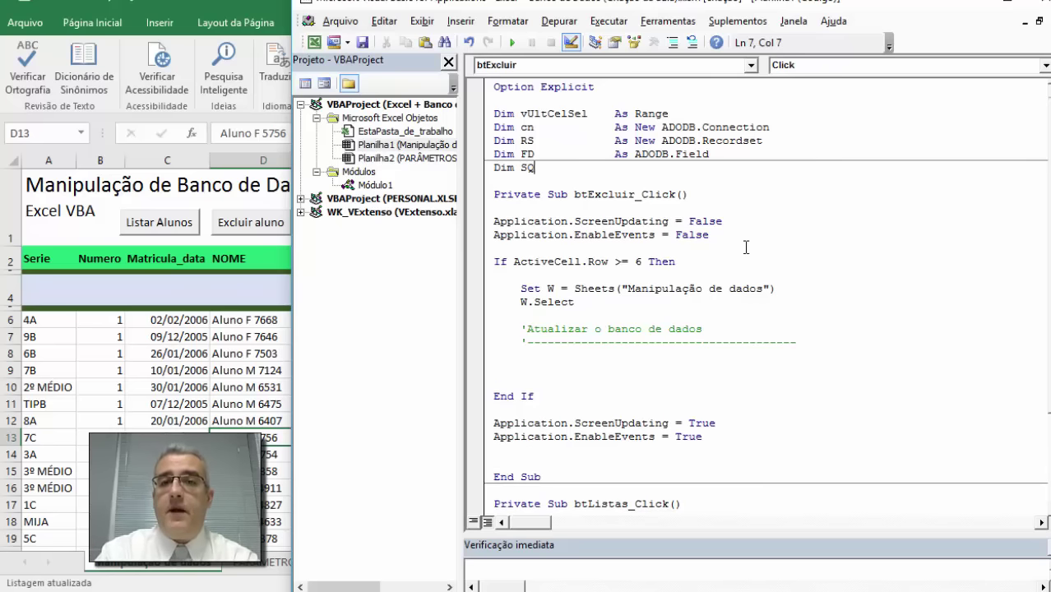
type("L             ")
type("as")
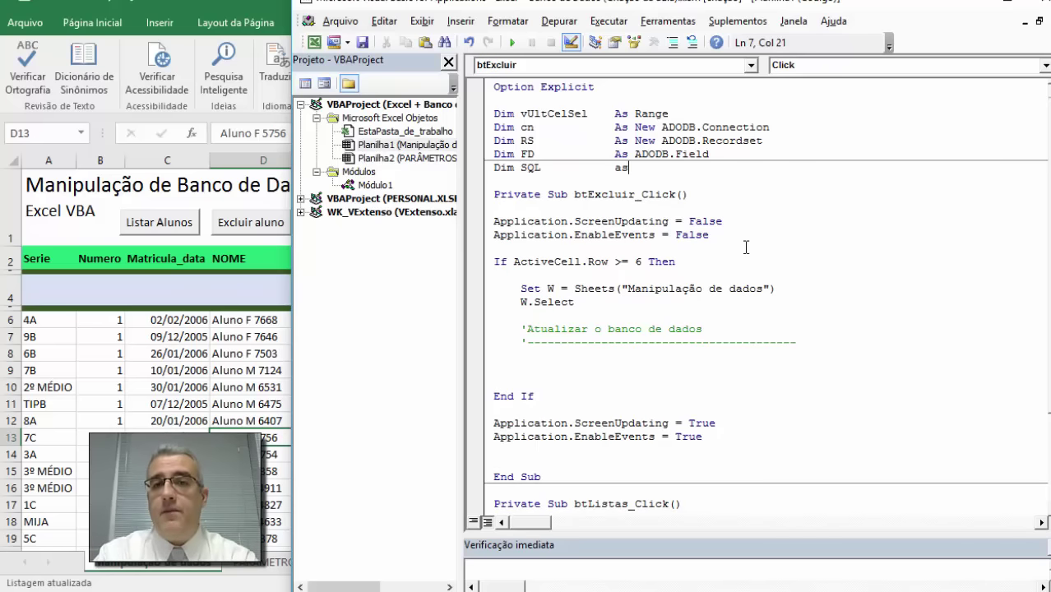
type(" stri")
key("Tab")
key("Up")
key("Up")
key("Up")
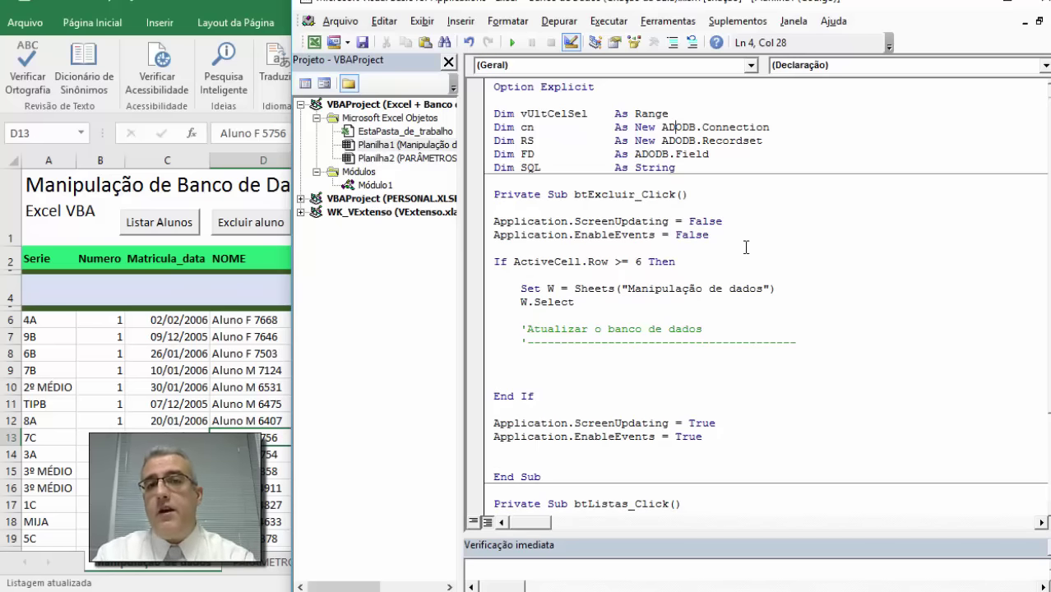
key("ctrl+Left")
key("shift+Right")
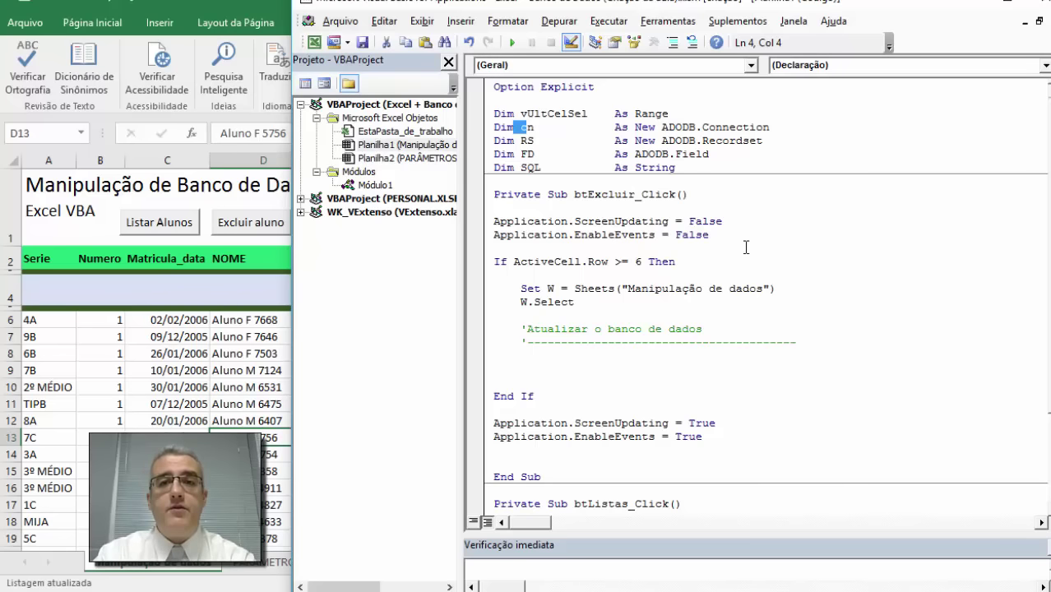
key("Right")
key("shift+Right")
key("shift+Right")
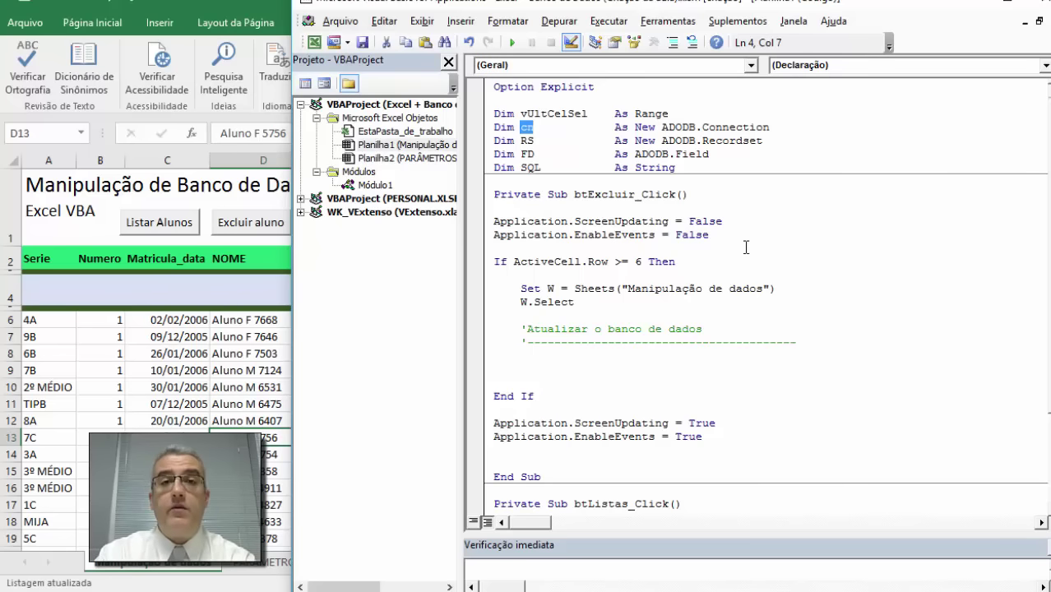
key("Down")
key("shift+Left")
key("shift+Left")
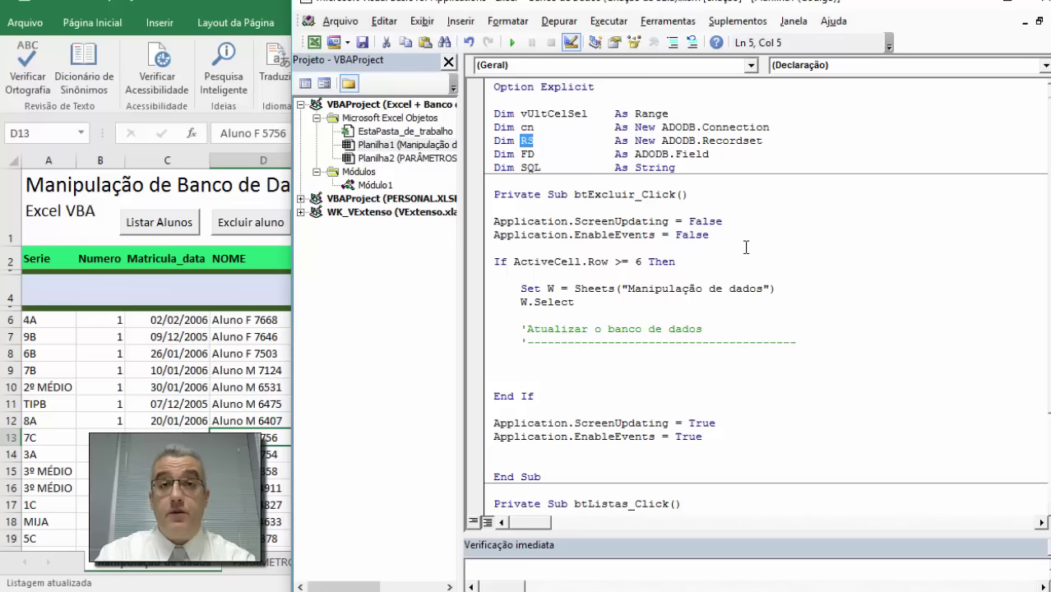
key("Down")
key("shift+Right")
key("shift+Right")
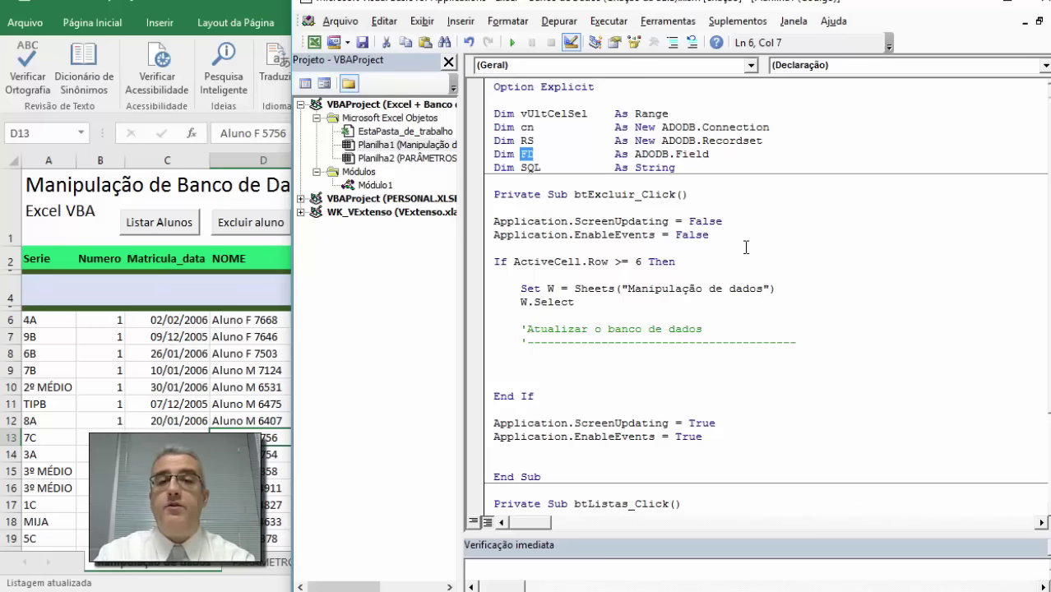
key("Down")
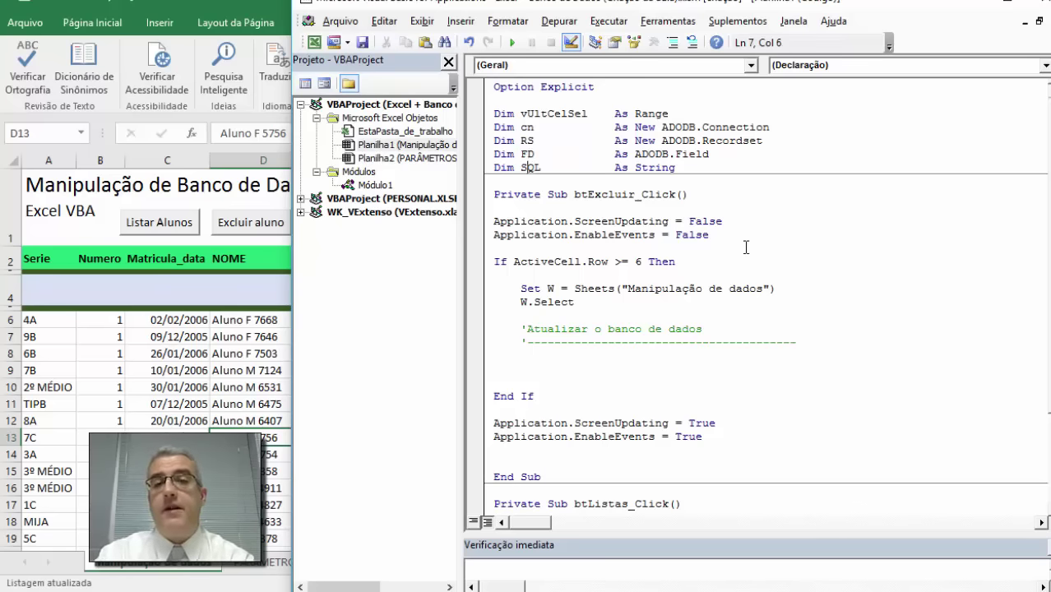
Step: Add cn.Open ConexaoDB inside the If block of btExcluir_Click
key("shift+Right")
key("shift+Right")
key("shift+Right")
key("Down")
key("Down")
key("Down")
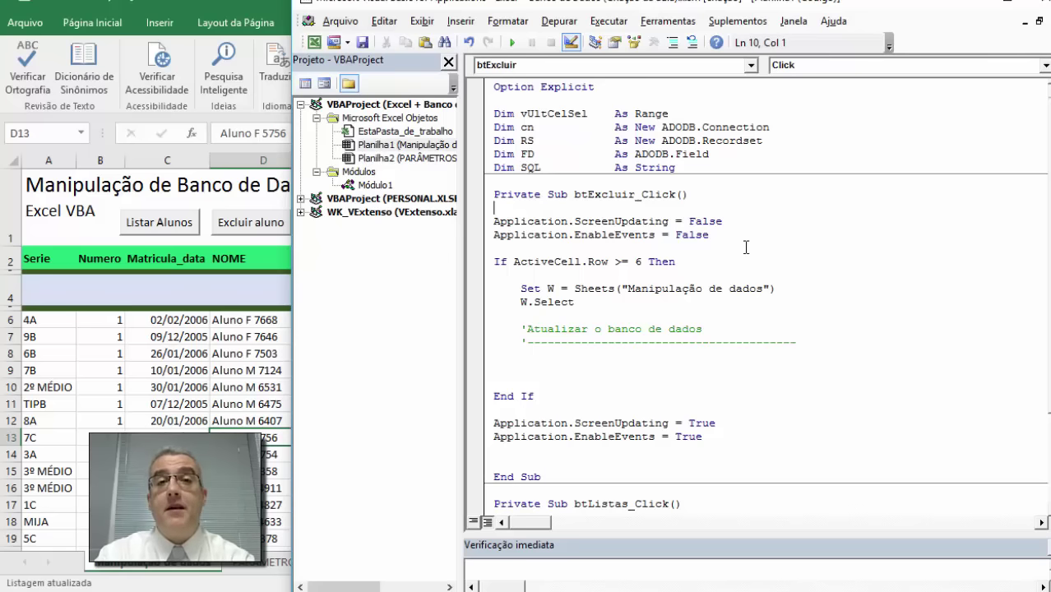
key("Down")
key("Down")
key("Down")
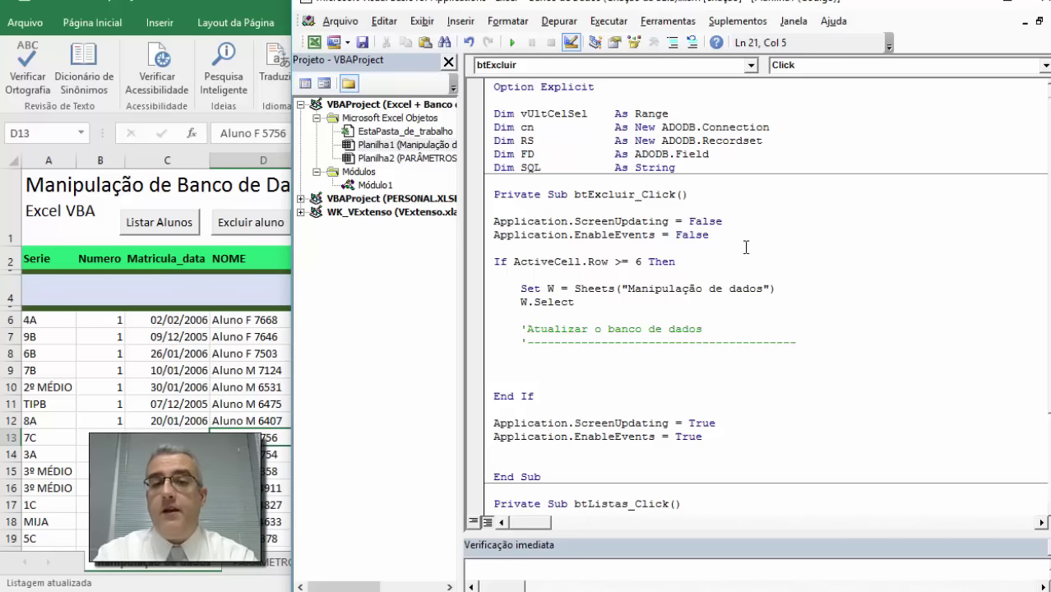
type("cn.open ")
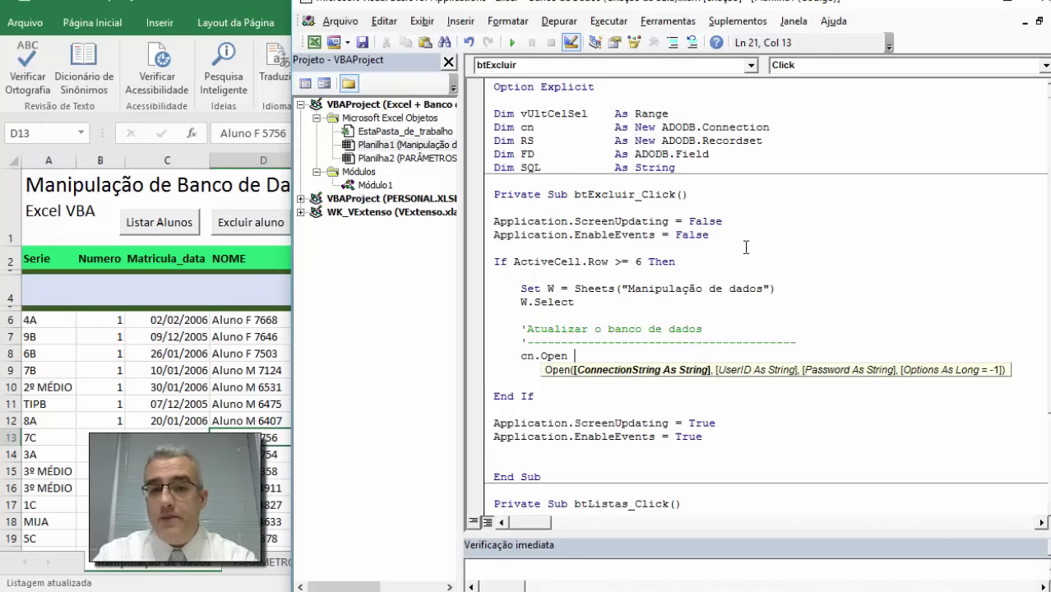
type("con")
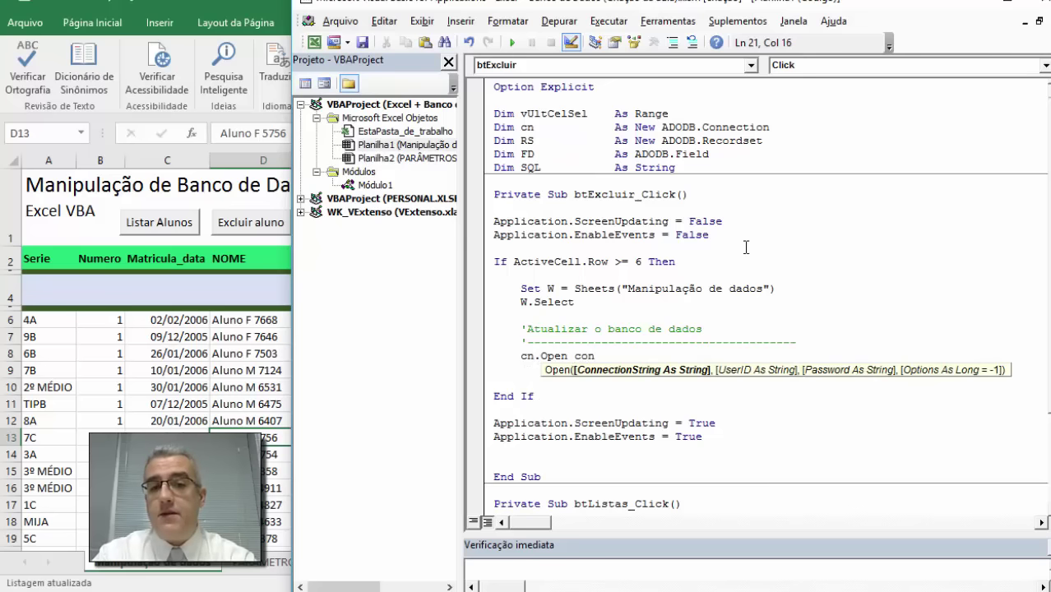
type("exaodb")
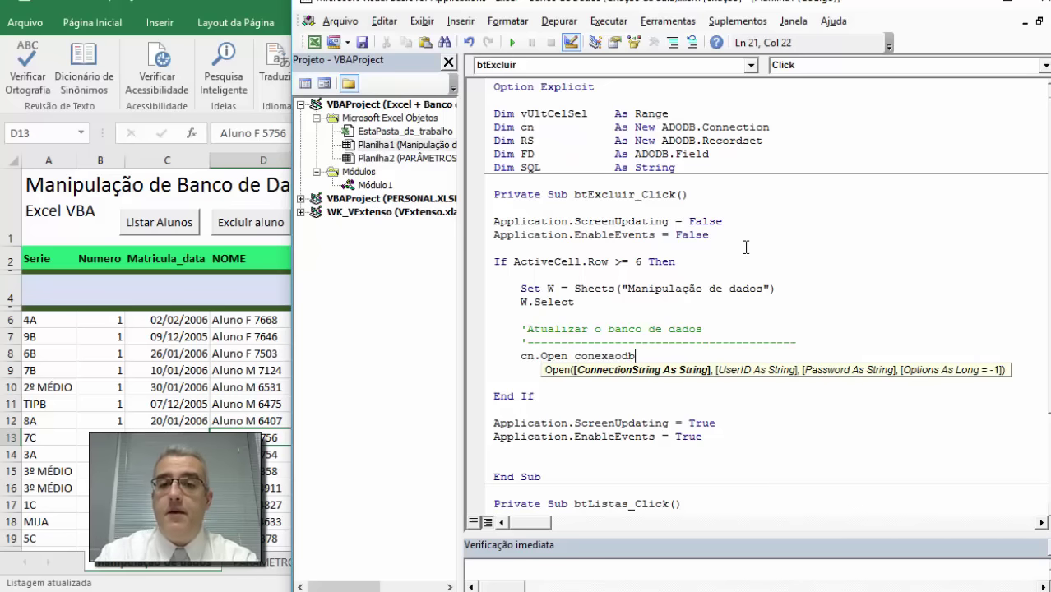
key("Return")
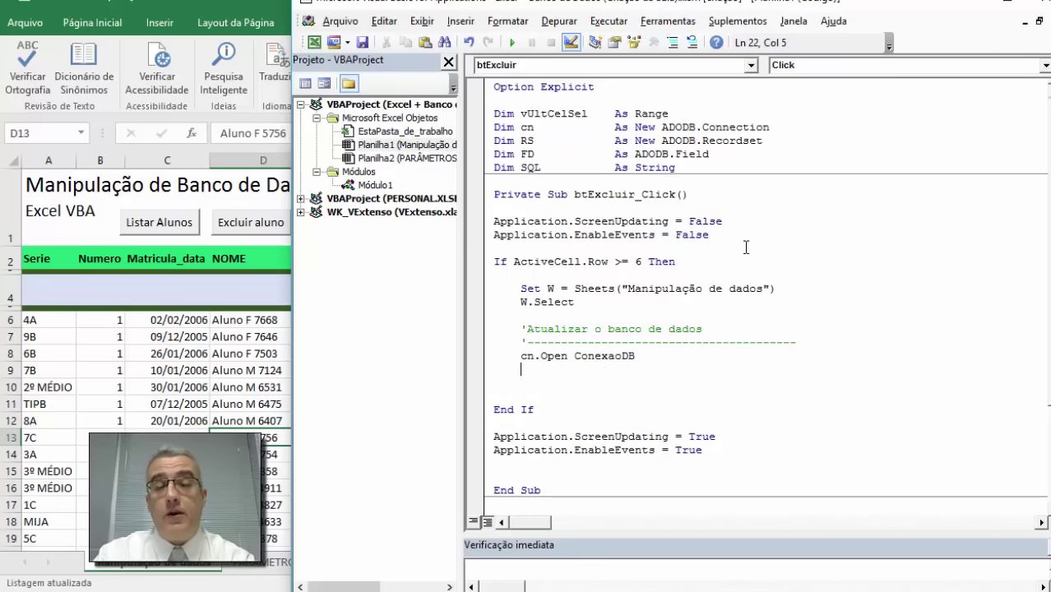
key("Return")
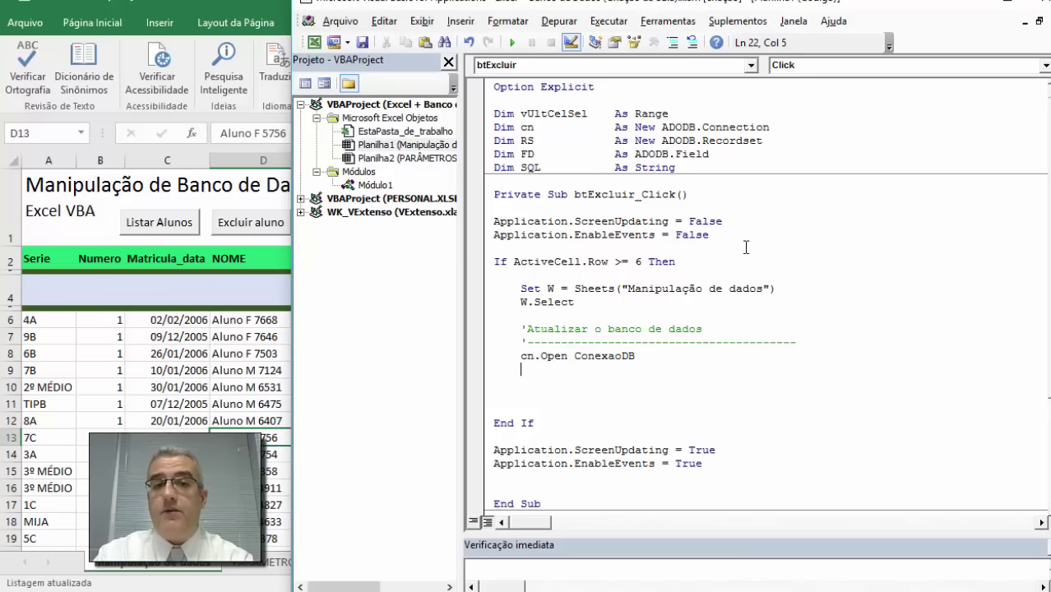
key("Down")
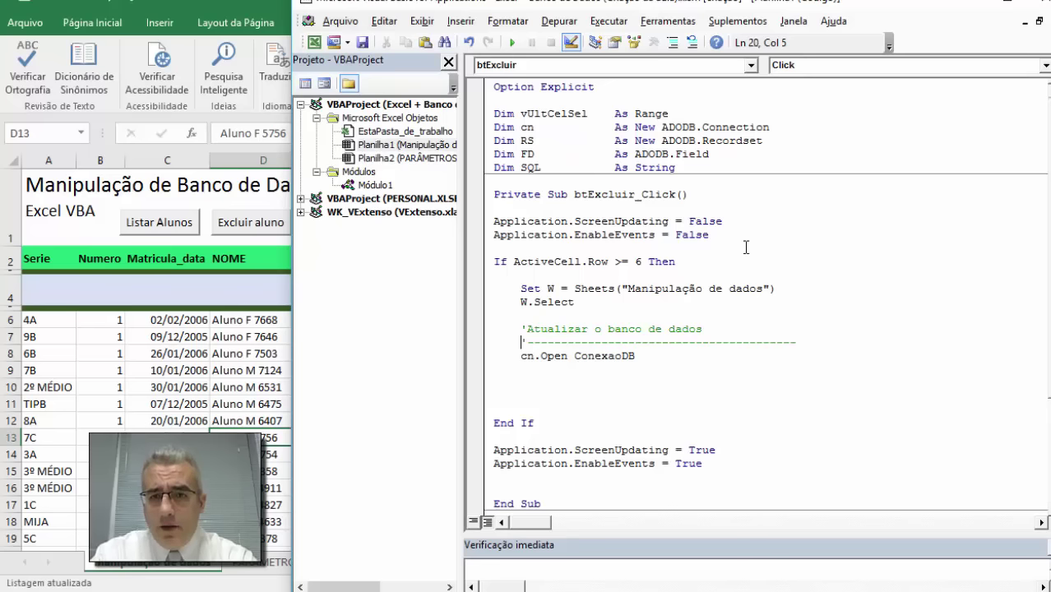
Step: Insert Set cn = New ADODB.Connection above the cn.Open line
key("Up")
key("Up")
key("Up")
key("Up")
key("Up")
key("Up")
key("Up")
key("Up")
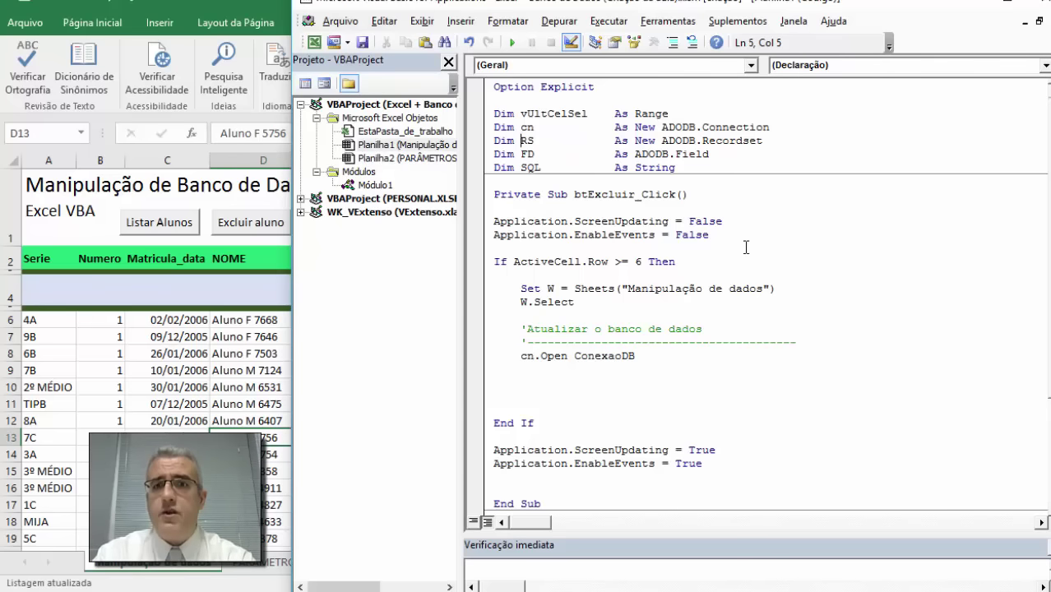
key("Down")
key("Down")
key("Down")
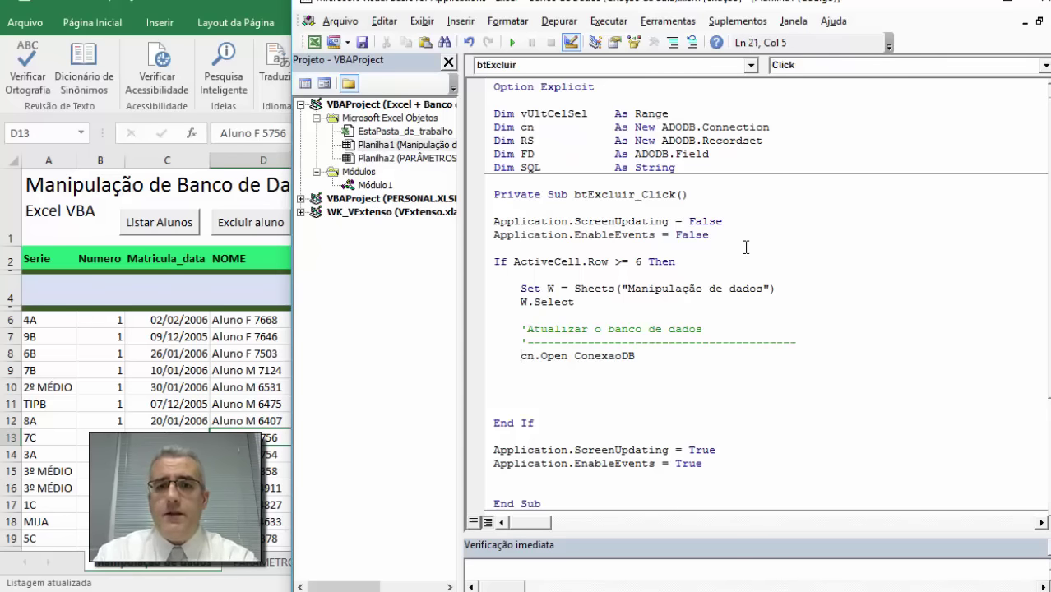
key("Return")
type("set")
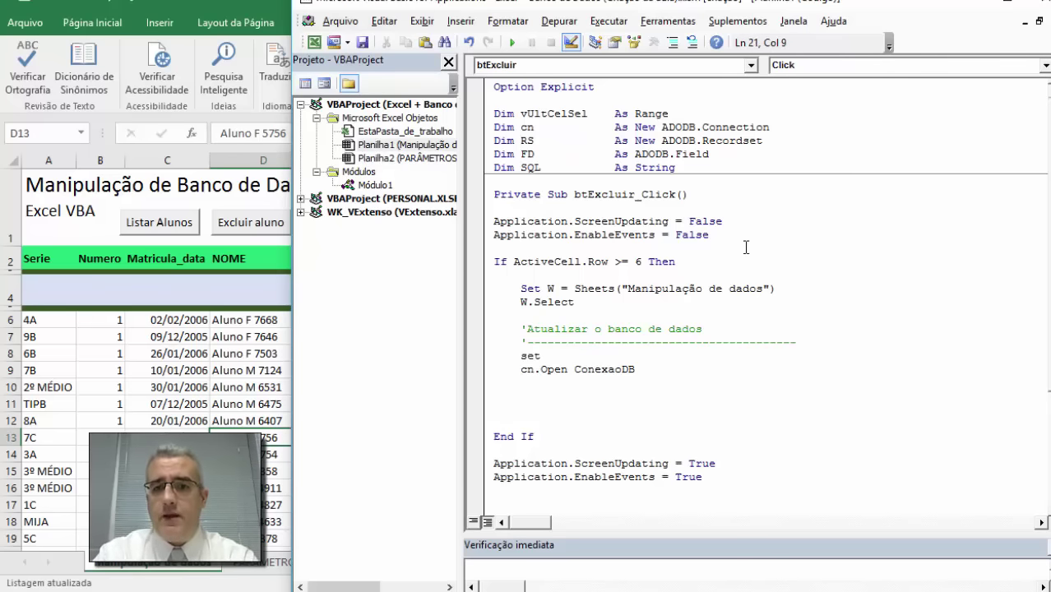
type("cn")
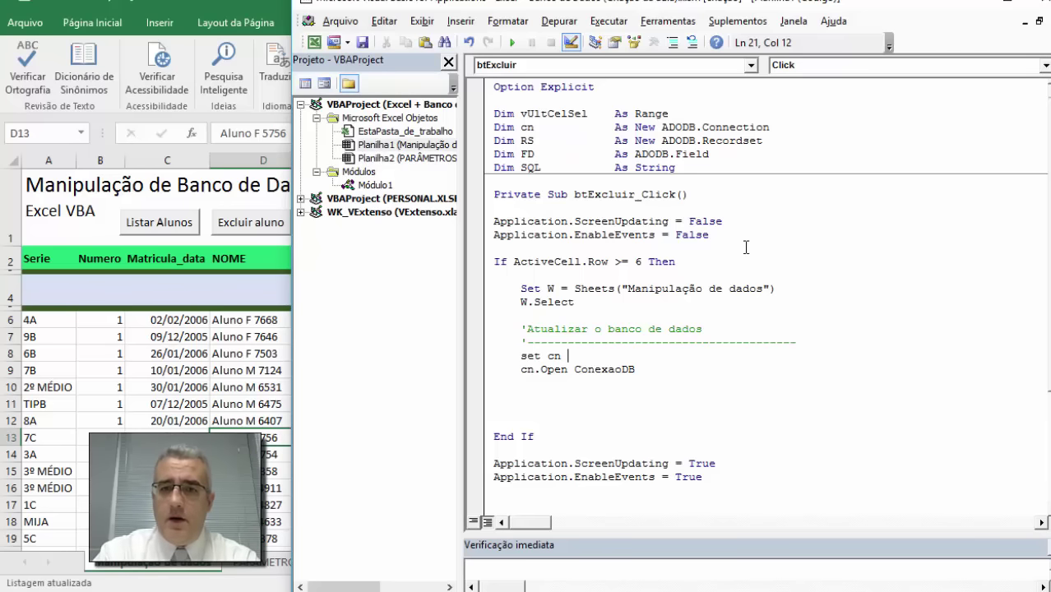
type(" = ")
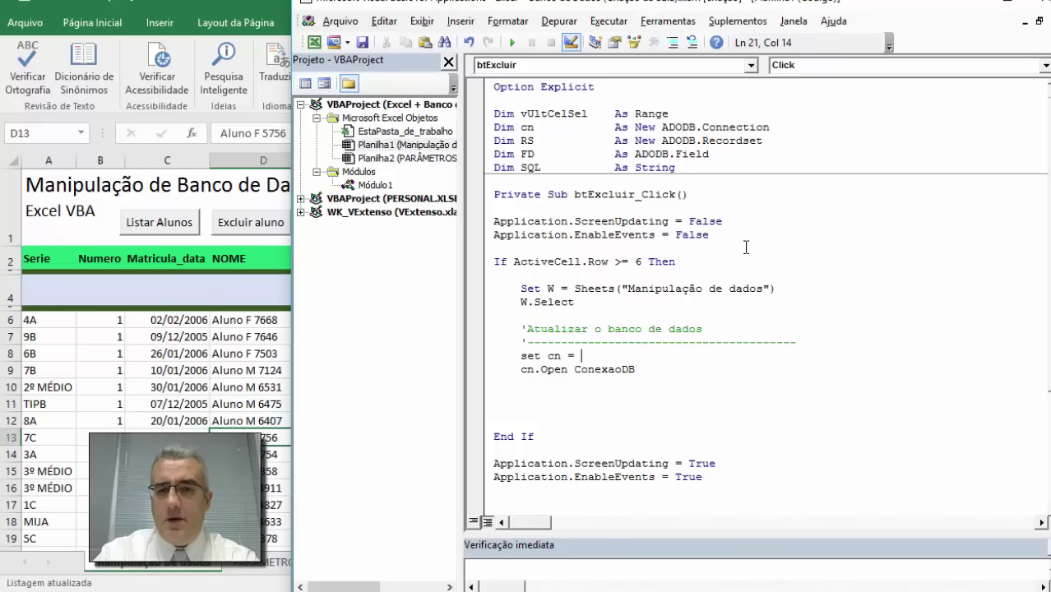
type("= new adod")
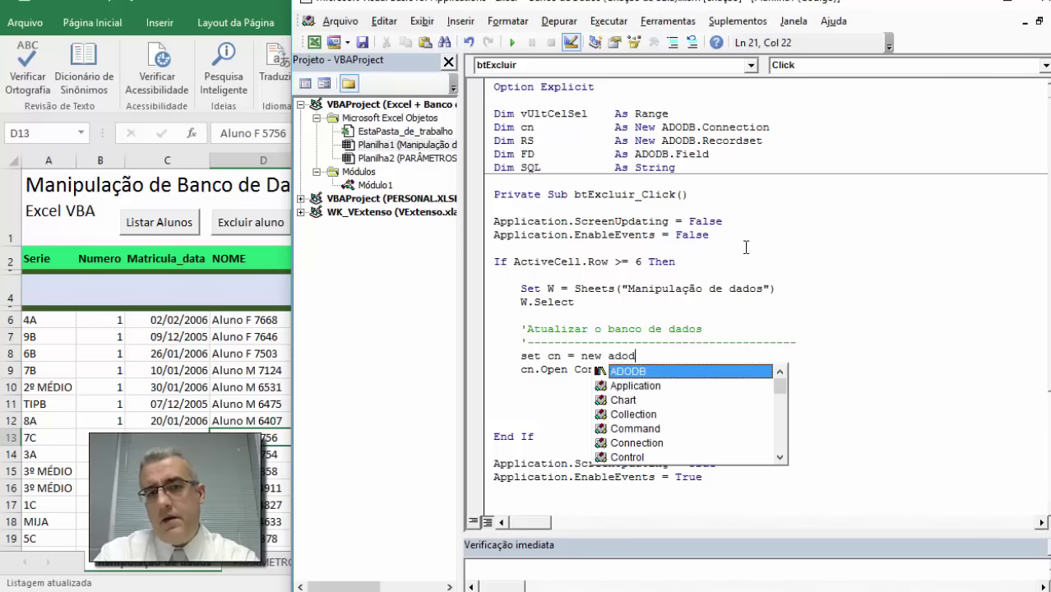
type("b.conn")
key("Tab")
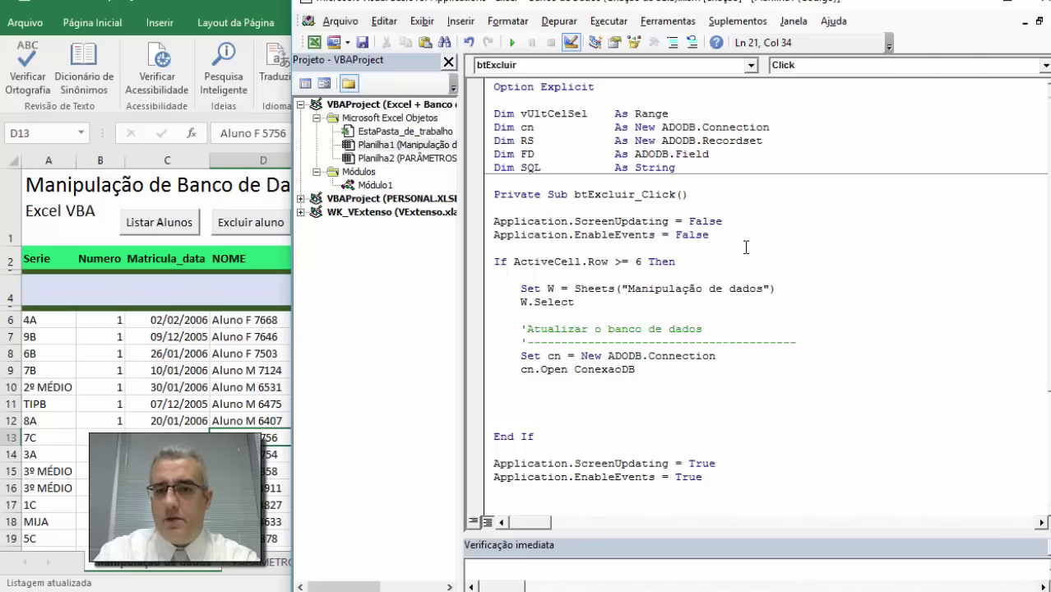
key("Down")
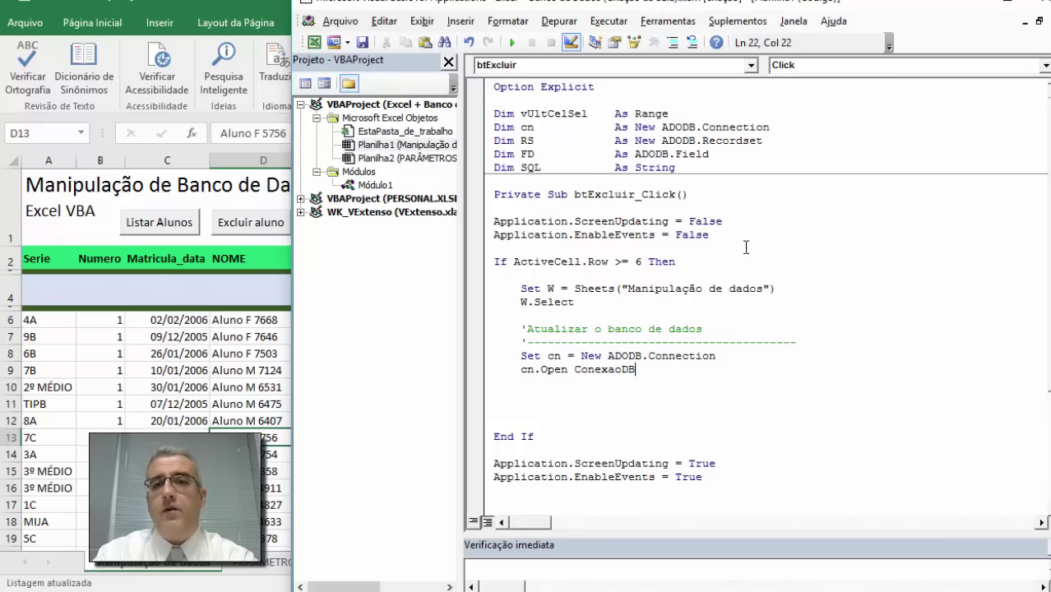
key("Return")
key("Return")
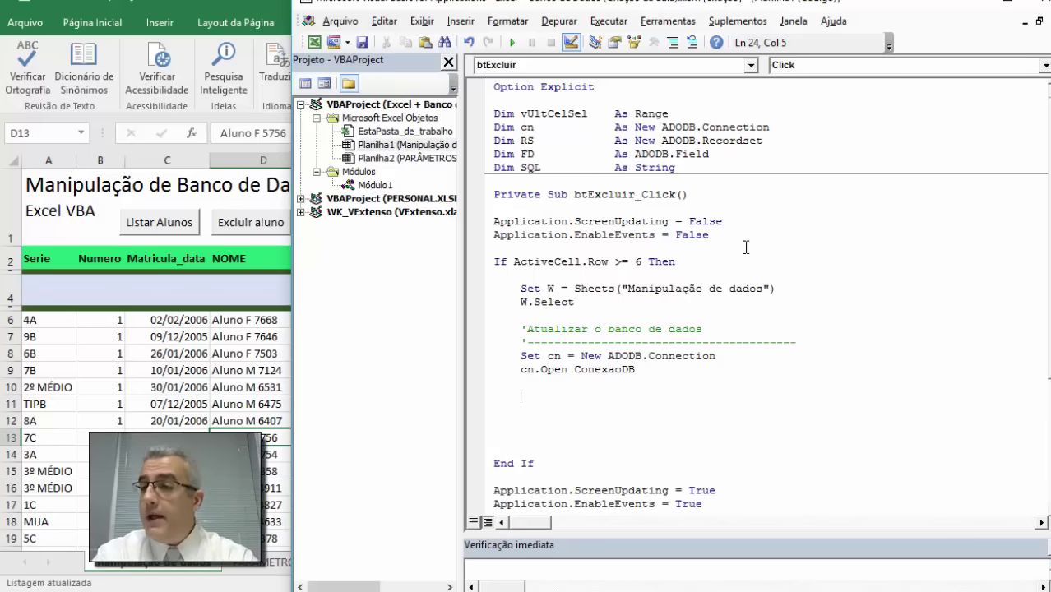
Step: Assign SQL = "Delete from tbalunos TB " in the delete handler
type("SL")
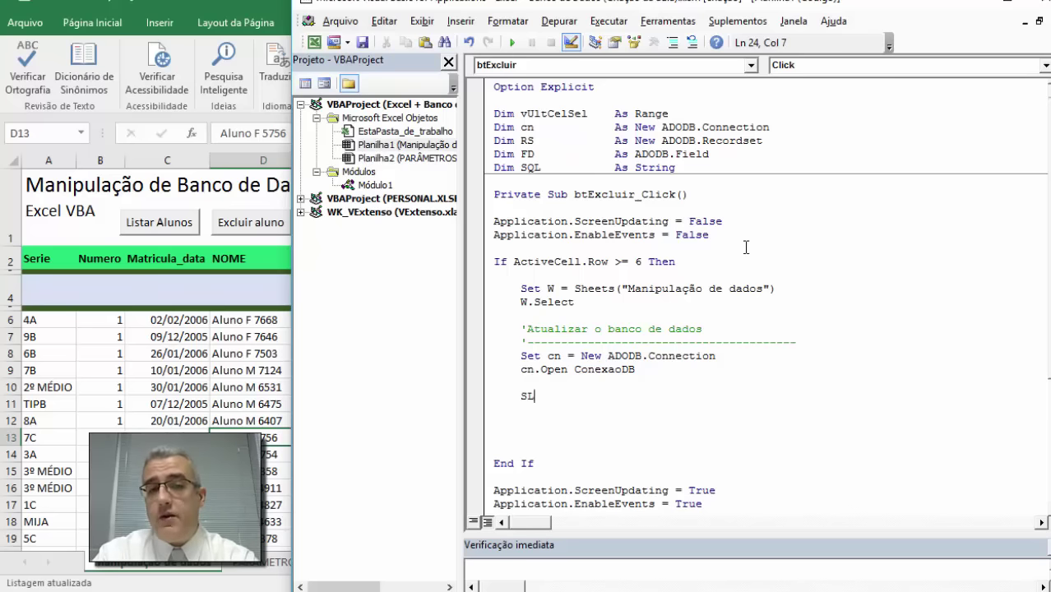
key("BackSpace")
type("QL = ")
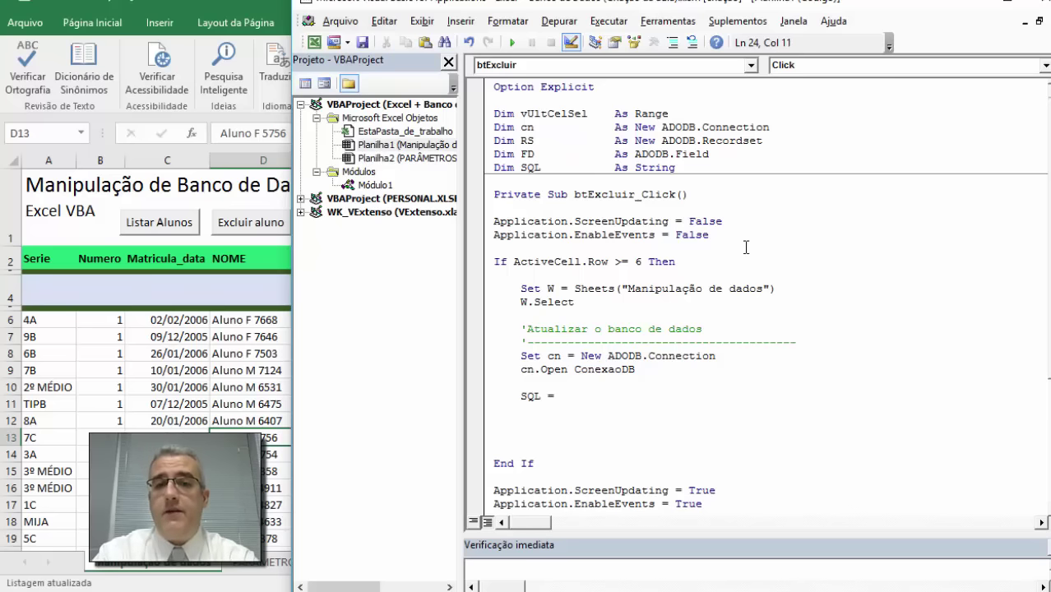
type("\"Delete ")
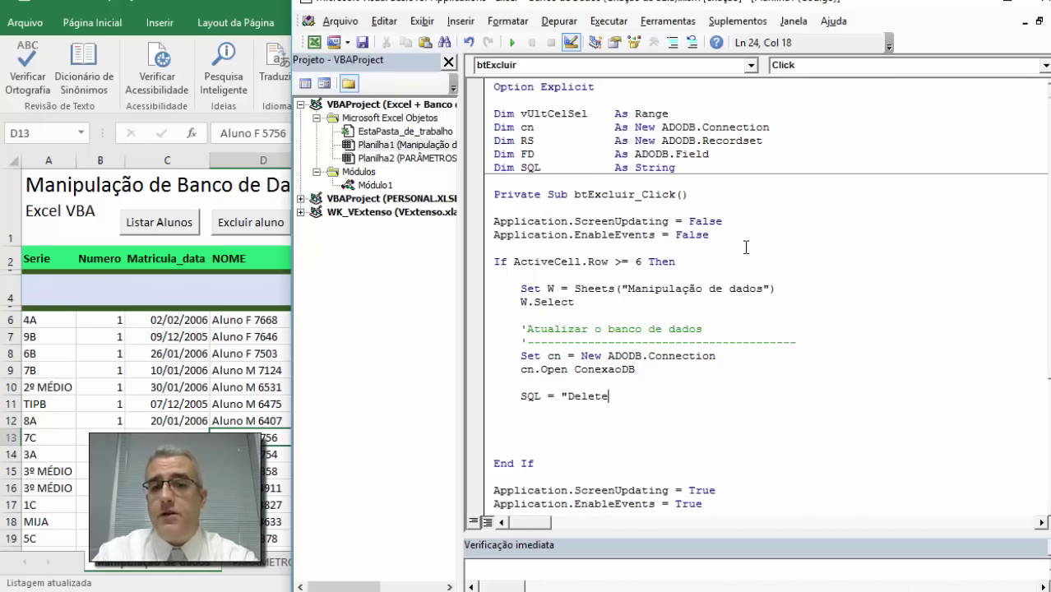
type("from t")
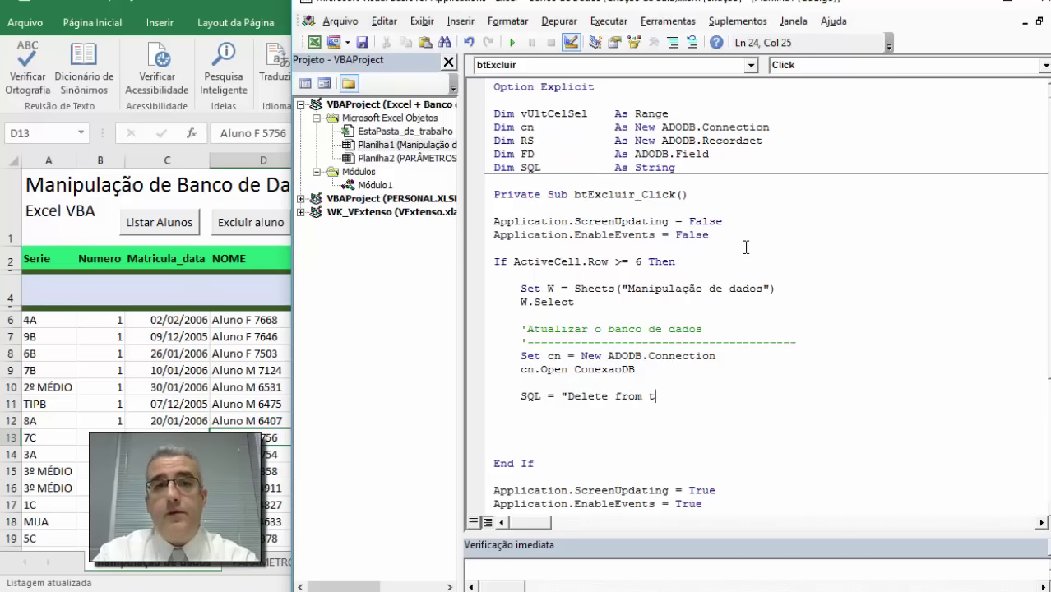
type("balunos TB ")
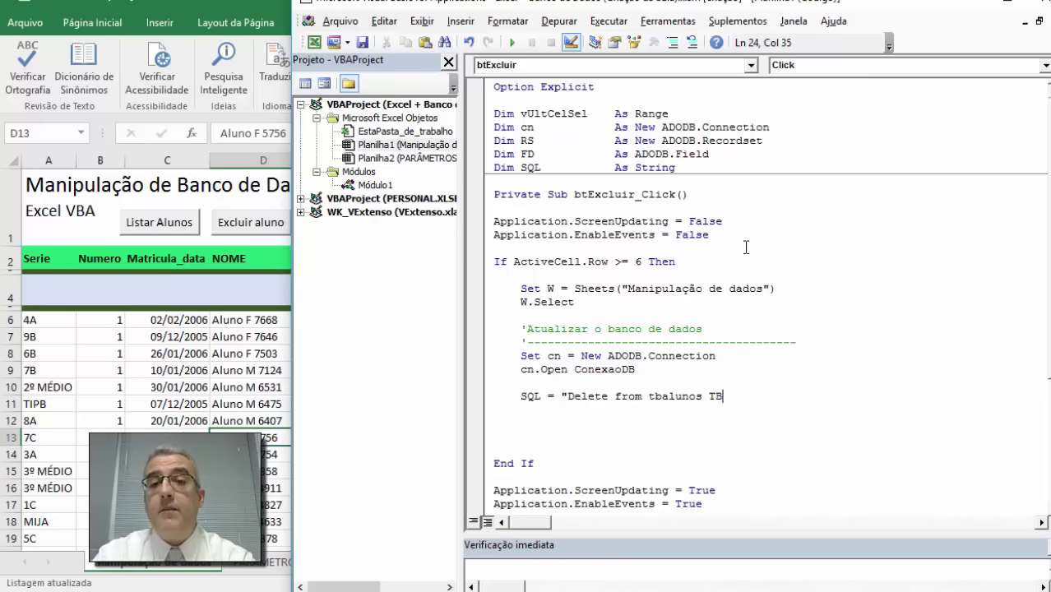
type("\"")
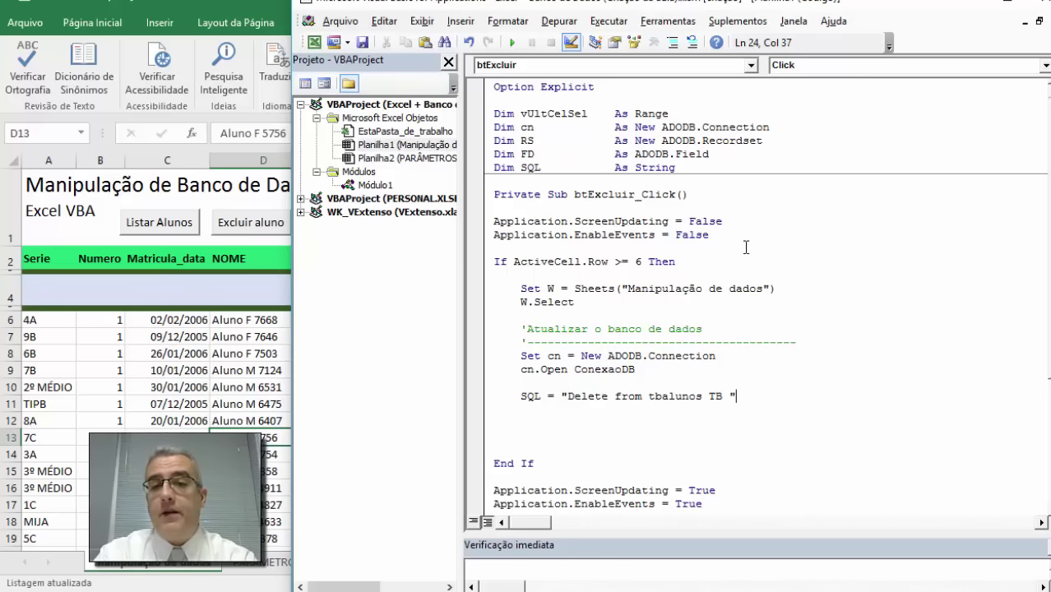
key("Return")
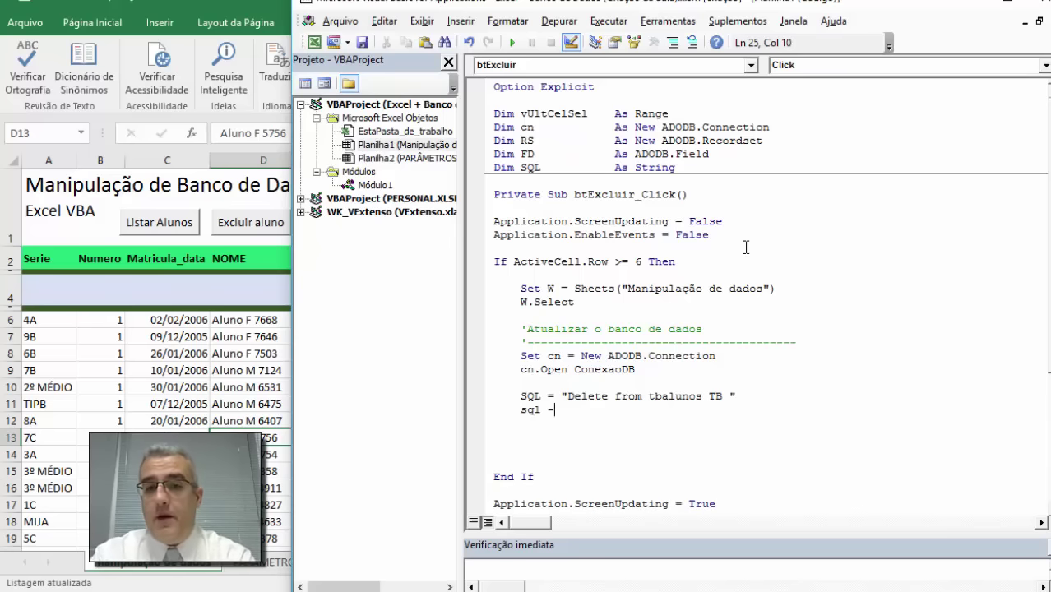
Step: Append the condition with SQL = SQL & " where tb.rm = " & RM
type("\"")
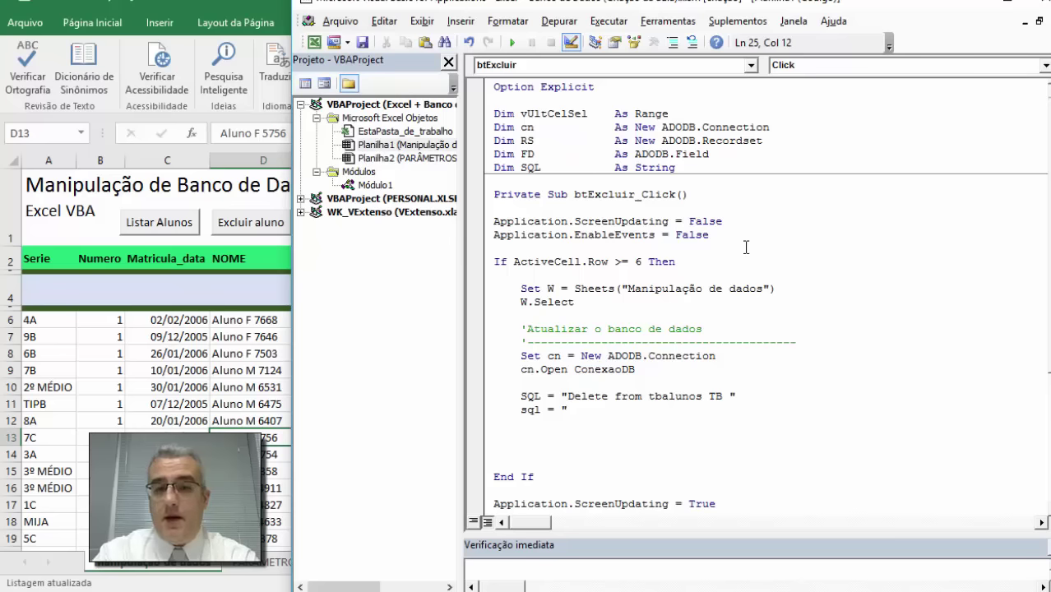
key("BackSpace")
type("sq")
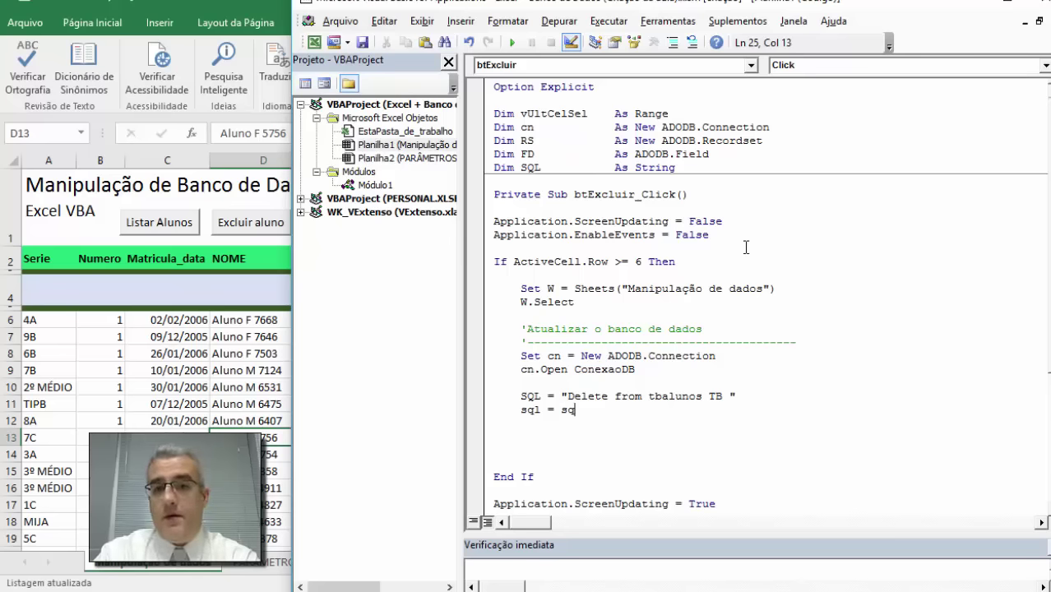
type("l = ")
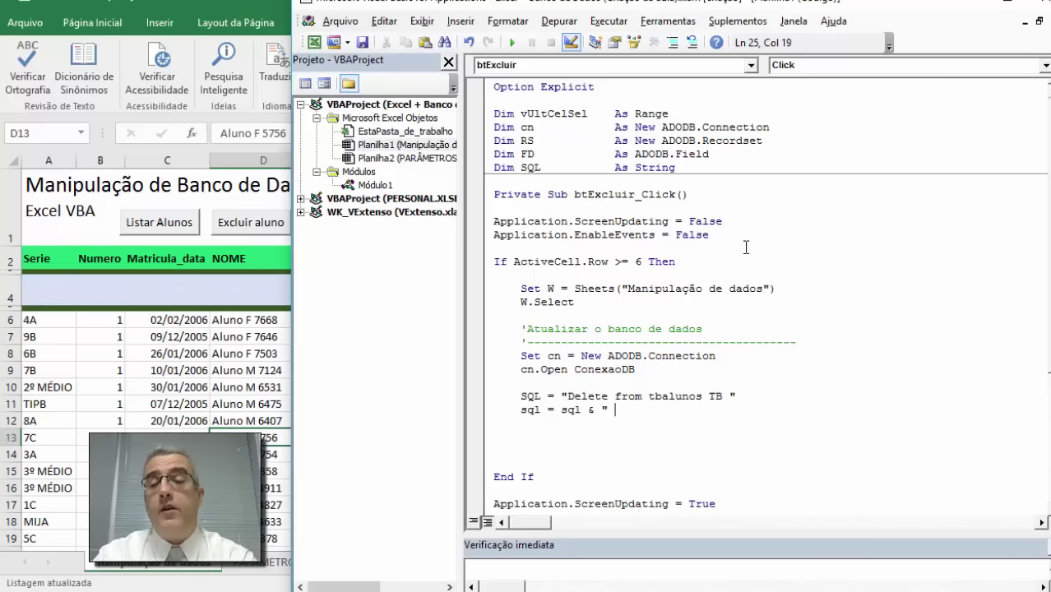
type("s")
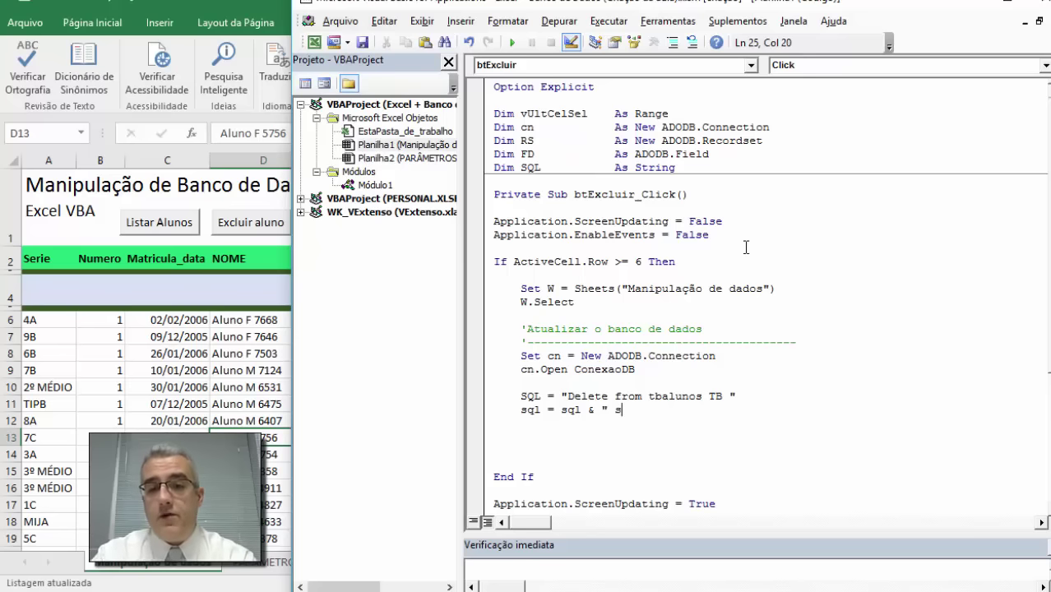
key("BackSpace")
type("wh")
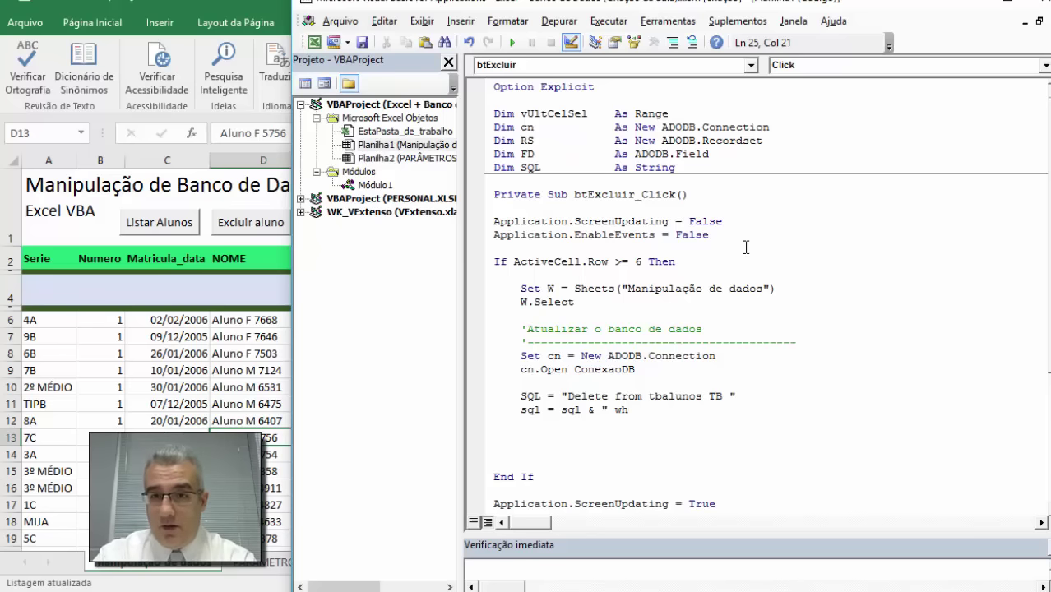
type("ere tb.")
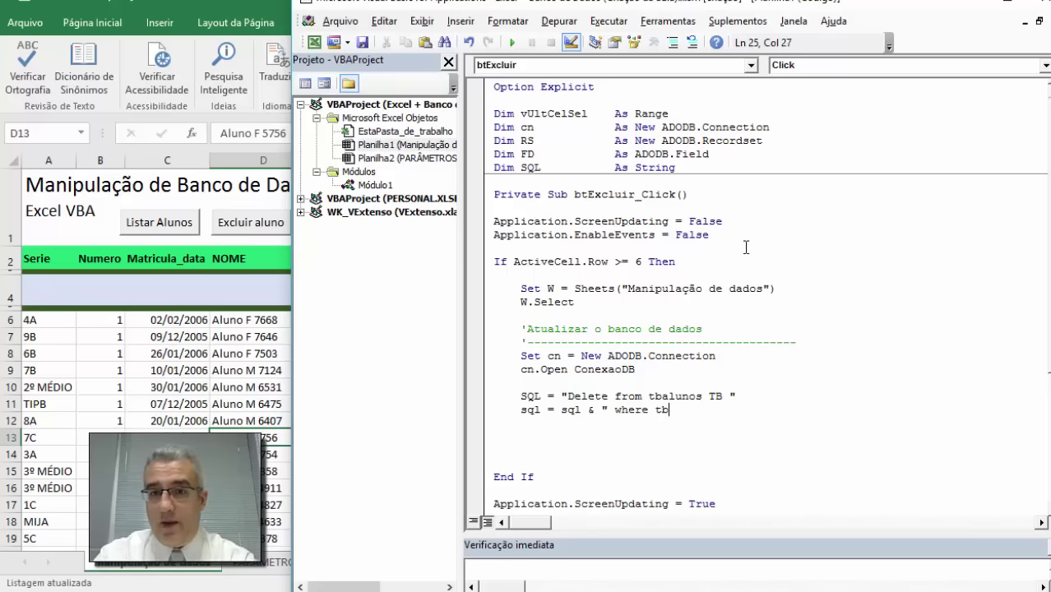
type("rm = \" ")
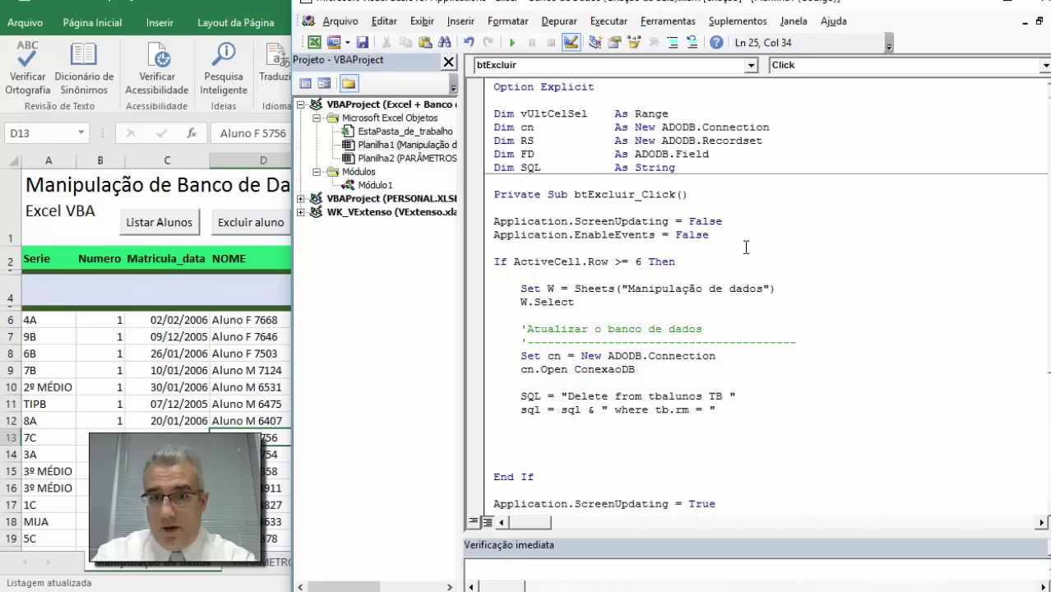
type("& RM")
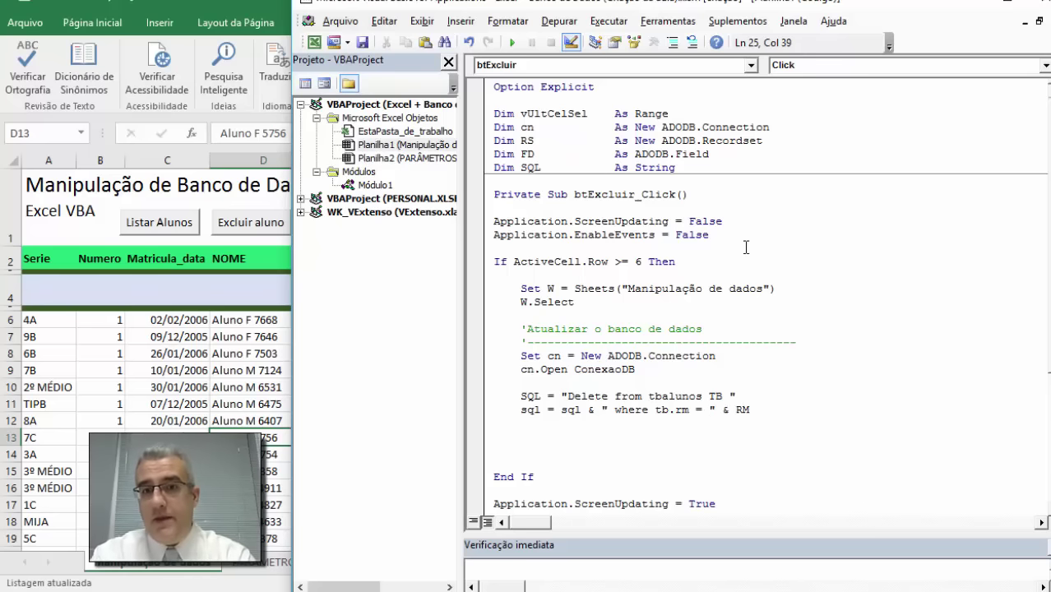
key("Return")
key("Return")
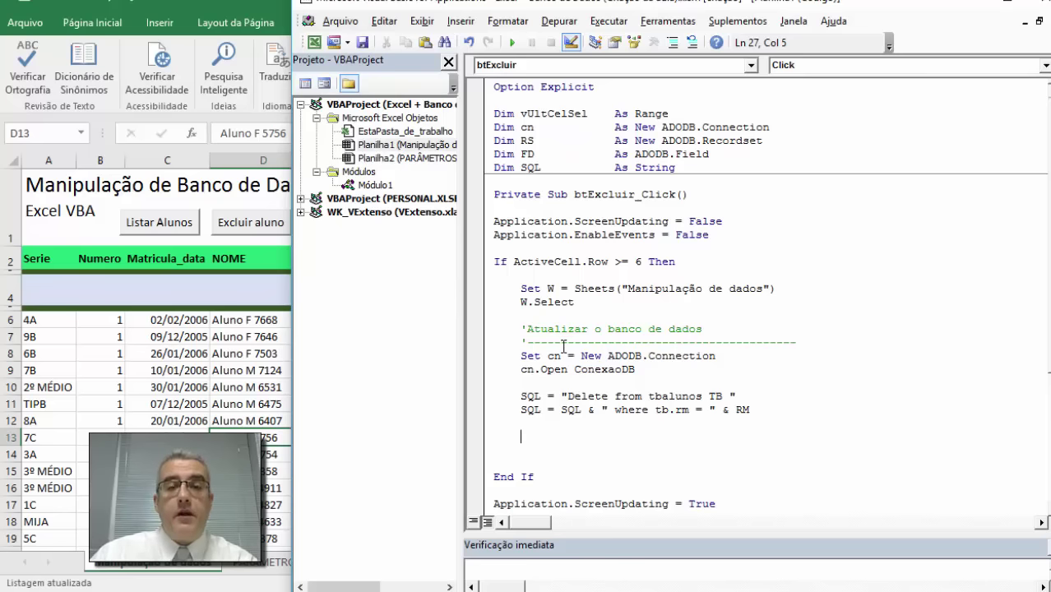
scroll(564, 339, "down", 1)
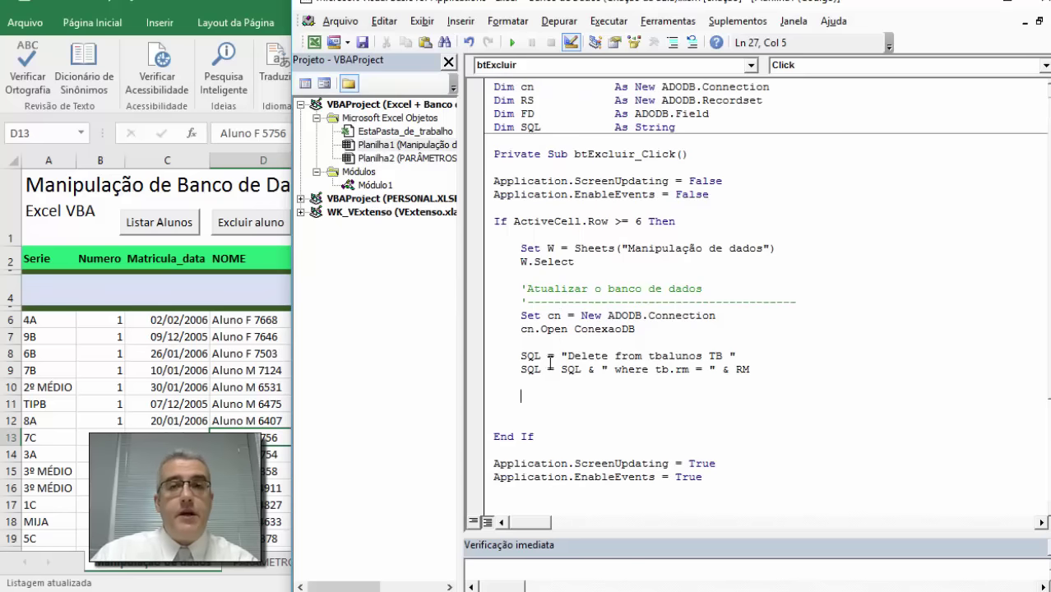
left_click_drag(567, 356, 724, 356)
left_click(729, 355)
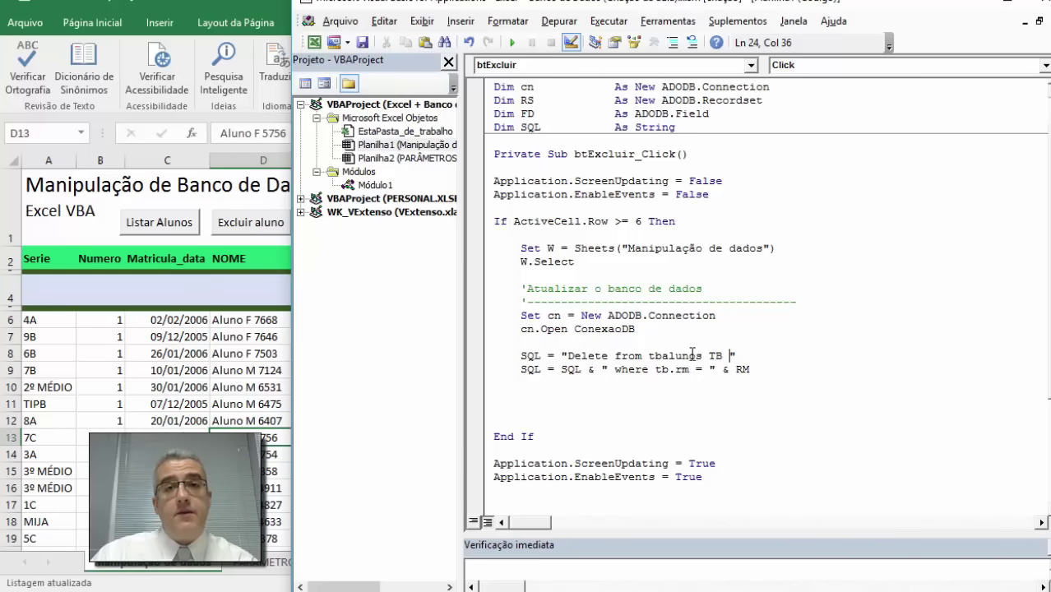
left_click(567, 356)
double_click(576, 356)
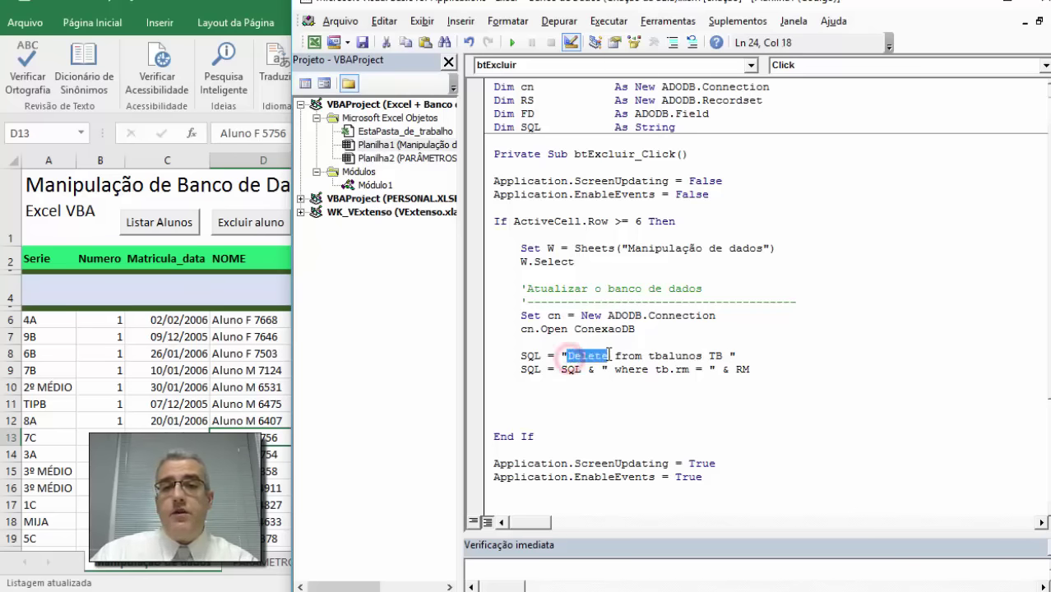
left_click(615, 356)
left_click_drag(521, 356, 722, 356)
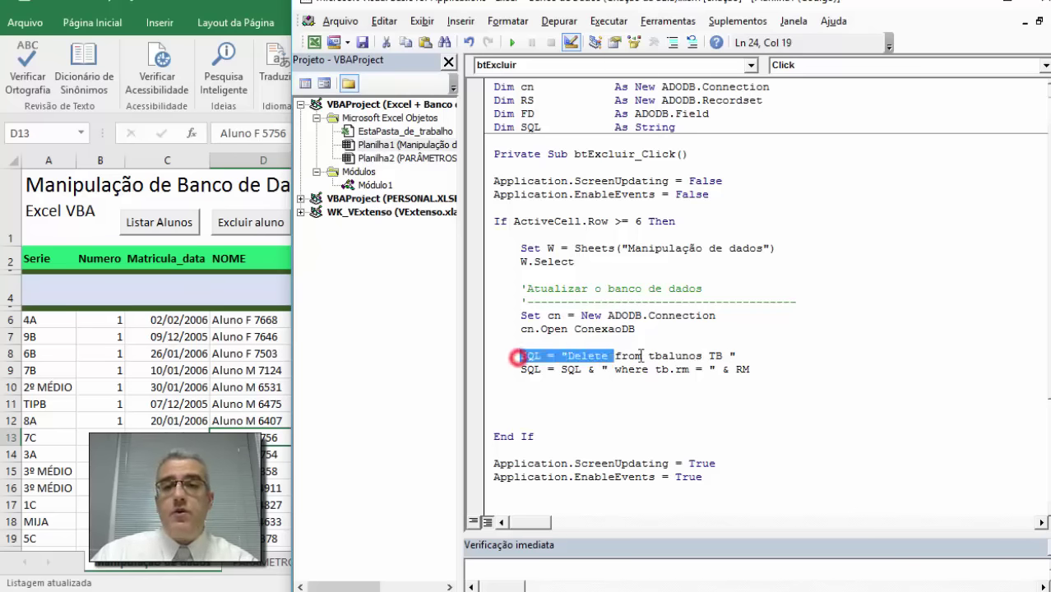
left_click(614, 369)
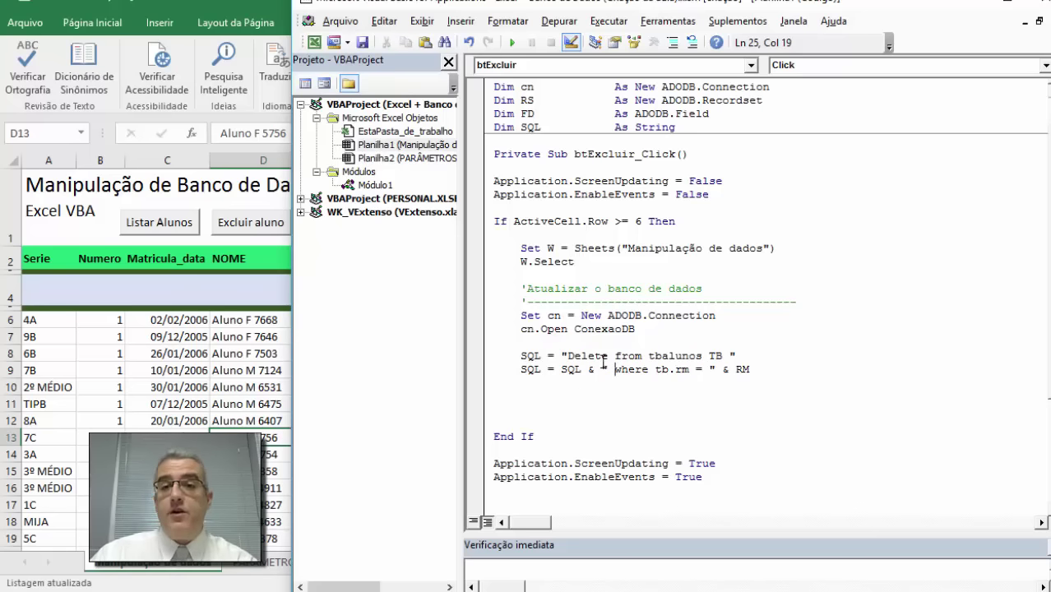
double_click(635, 369)
left_click(634, 371)
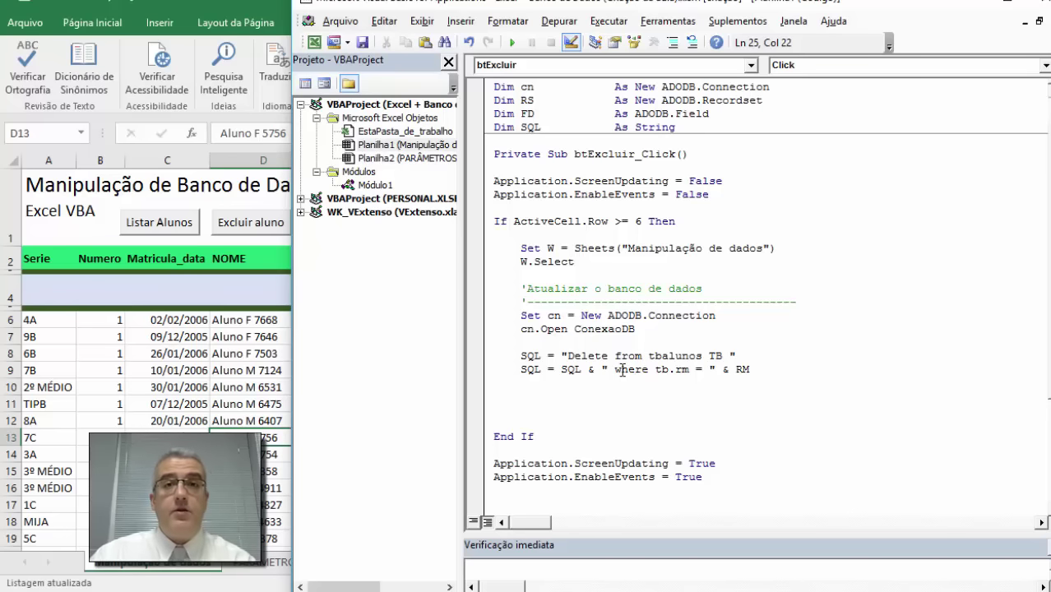
double_click(743, 369)
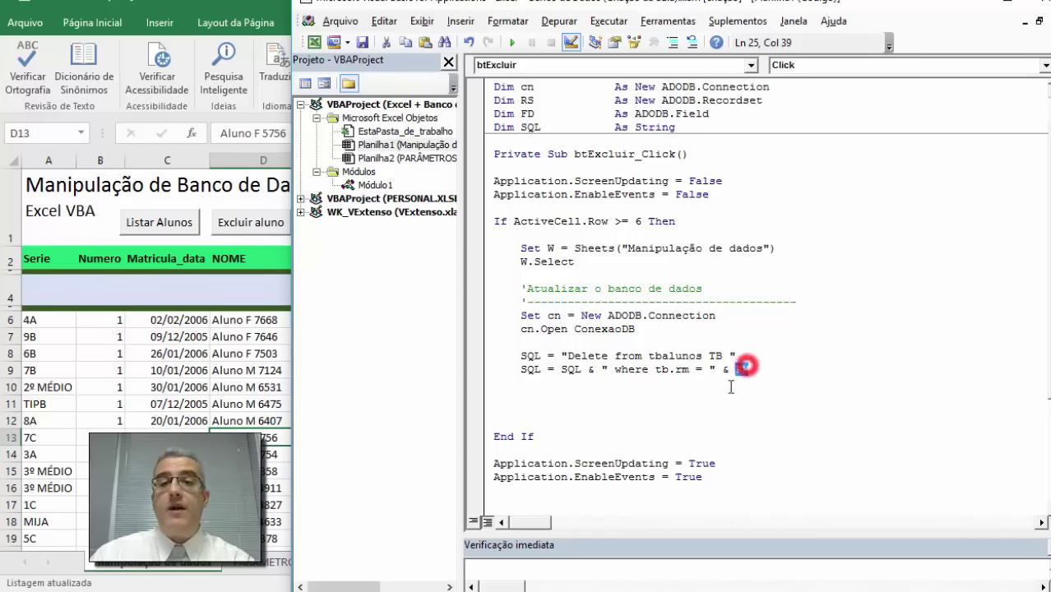
left_click(692, 123)
Step: Declare Dim vRM As String under the Dim SQL line
key("Return")
type("Dim")
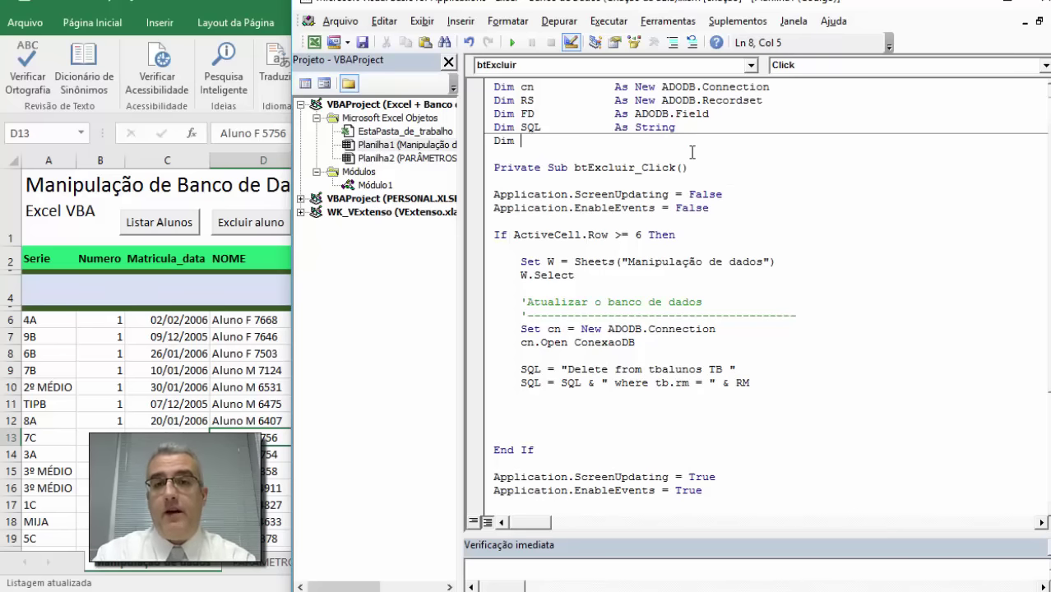
key("Tab")
key("Tab")
key("Tab")
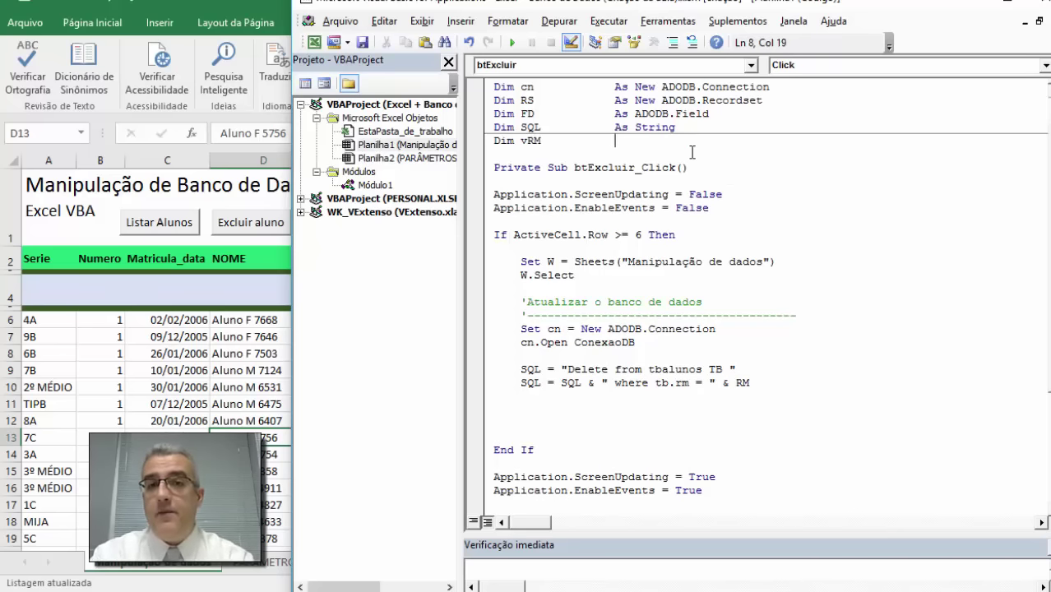
type("as string")
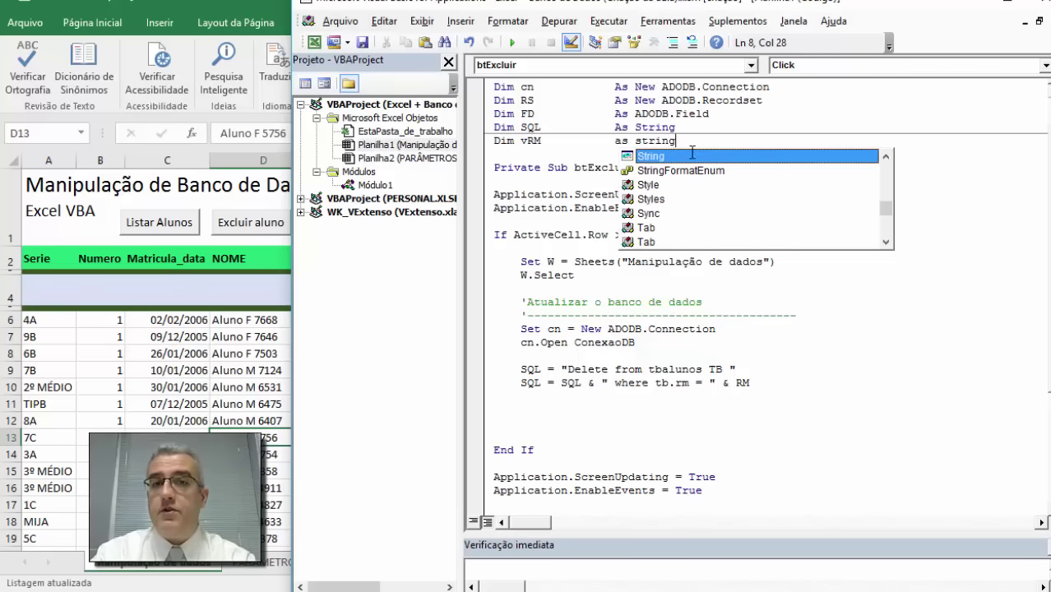
key("Escape")
key("Down")
key("Down")
key("Down")
key("Down")
key("Down")
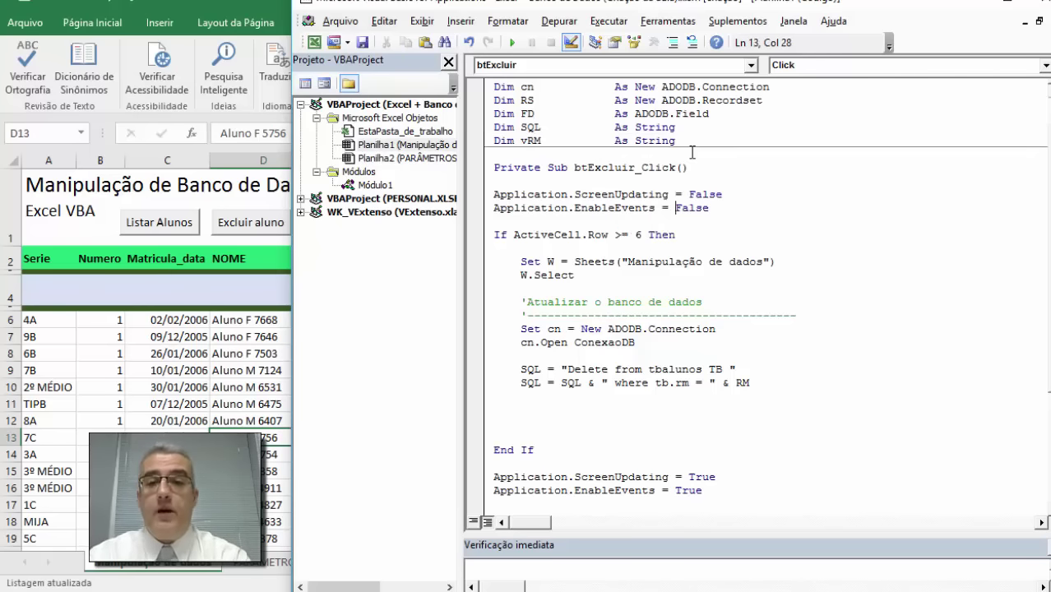
key("Down")
key("Down")
key("Down")
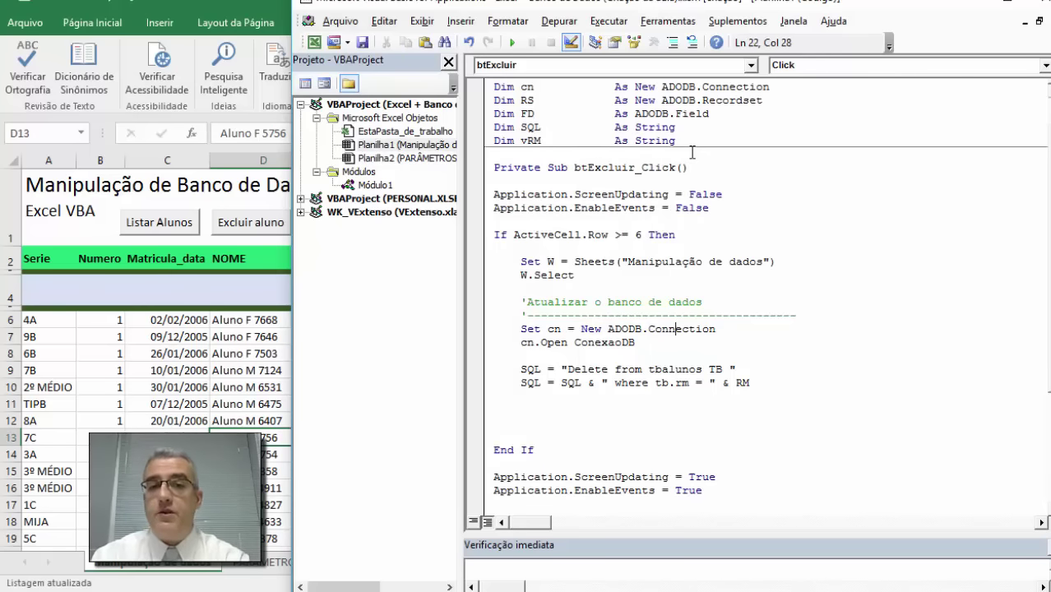
Step: Change the where clause to append vRM instead of RM, then return to the worksheet
key("ctrl+End")
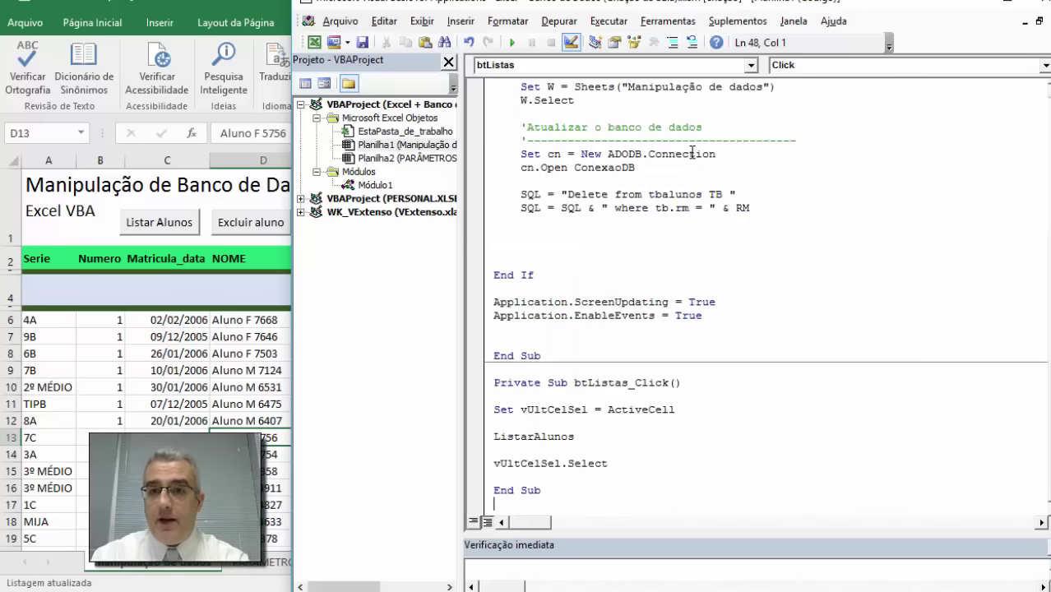
scroll(673, 272, "up", 1)
left_click(736, 248)
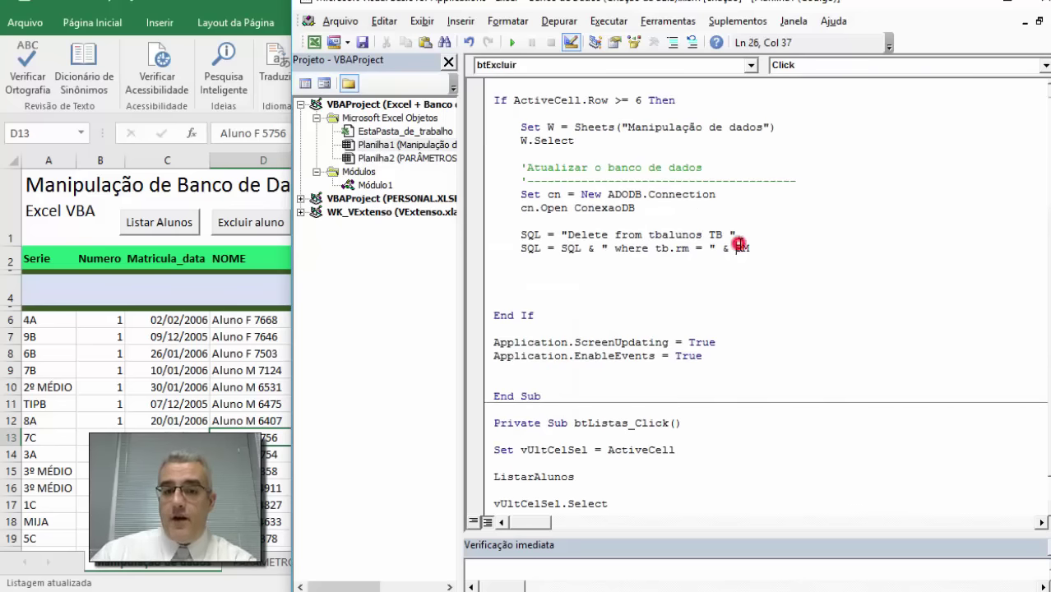
type("v")
left_click(582, 222)
scroll(699, 194, "up", 1)
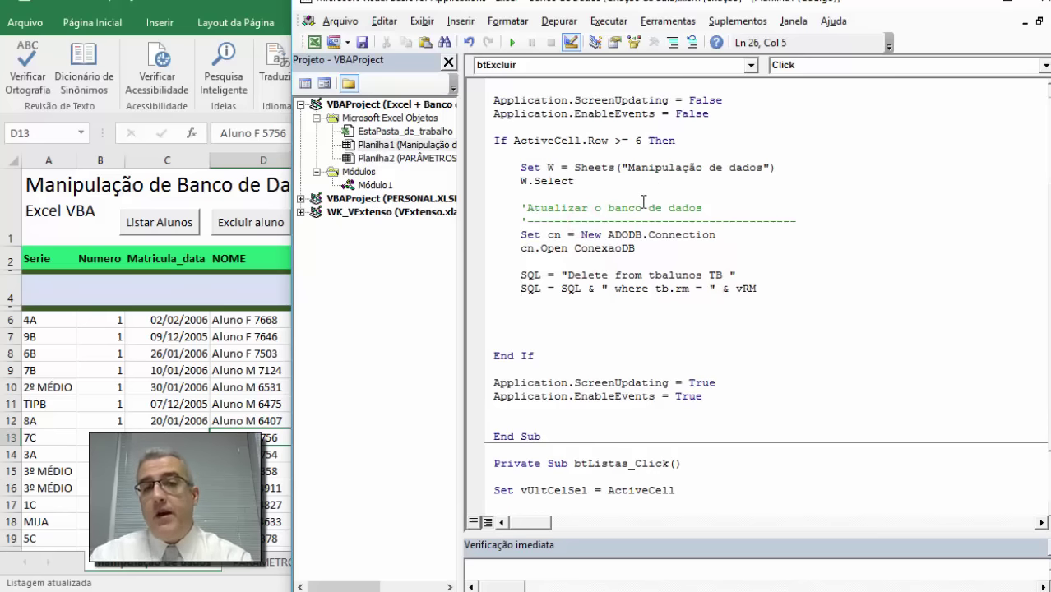
key("alt+F11")
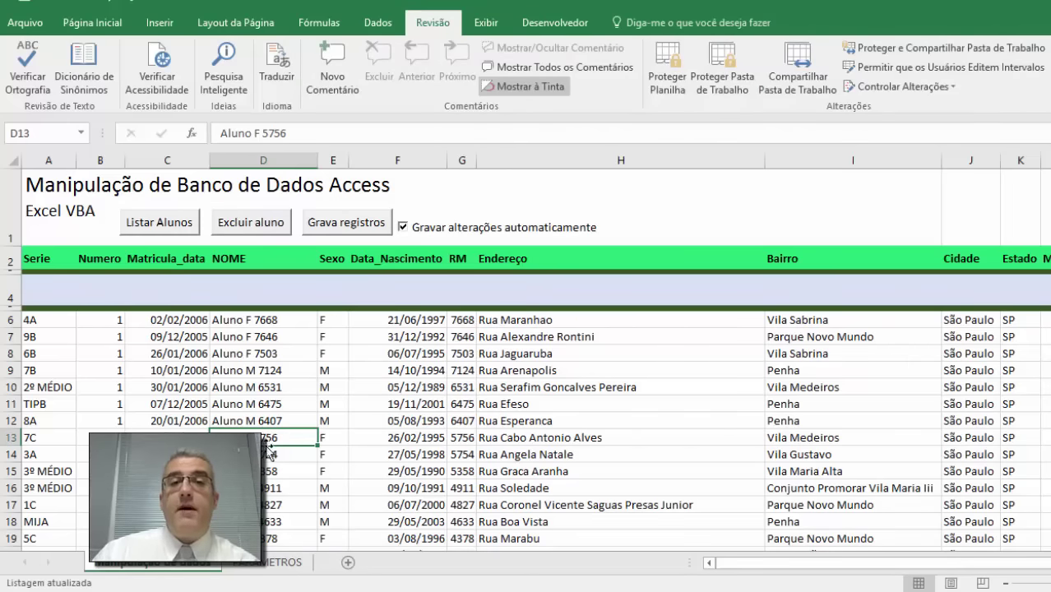
Step: Select cells in row 8 to confirm the RM 7503 in G8, then reopen the code
left_click(265, 378)
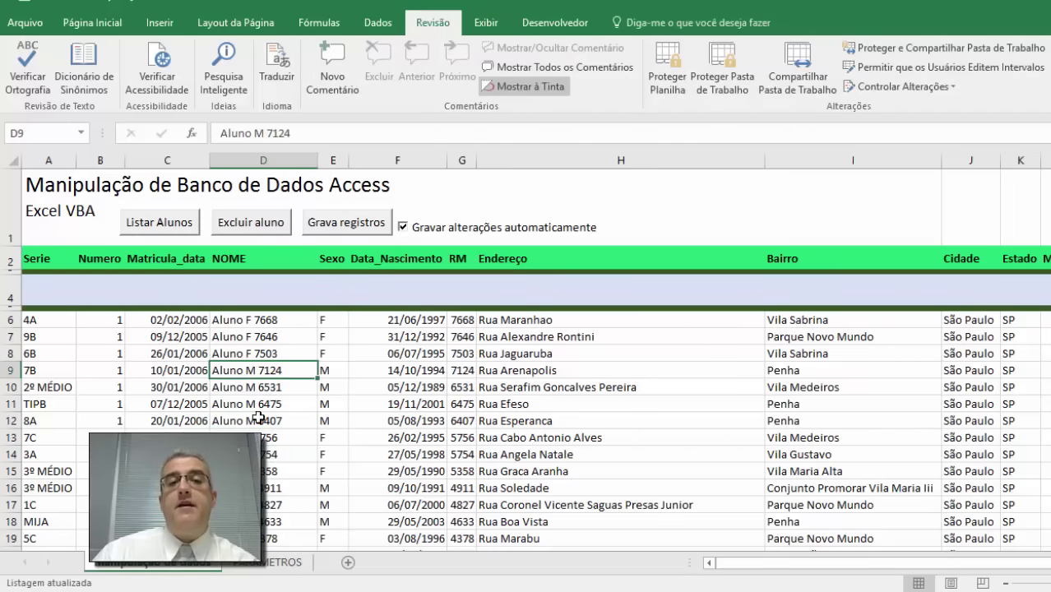
left_click(486, 355)
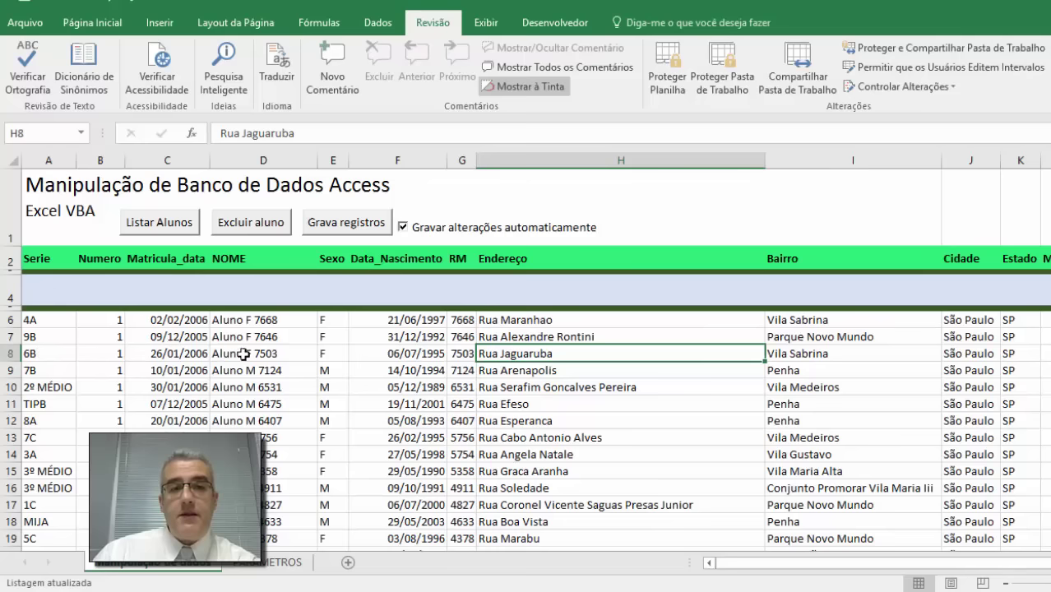
left_click(15, 354)
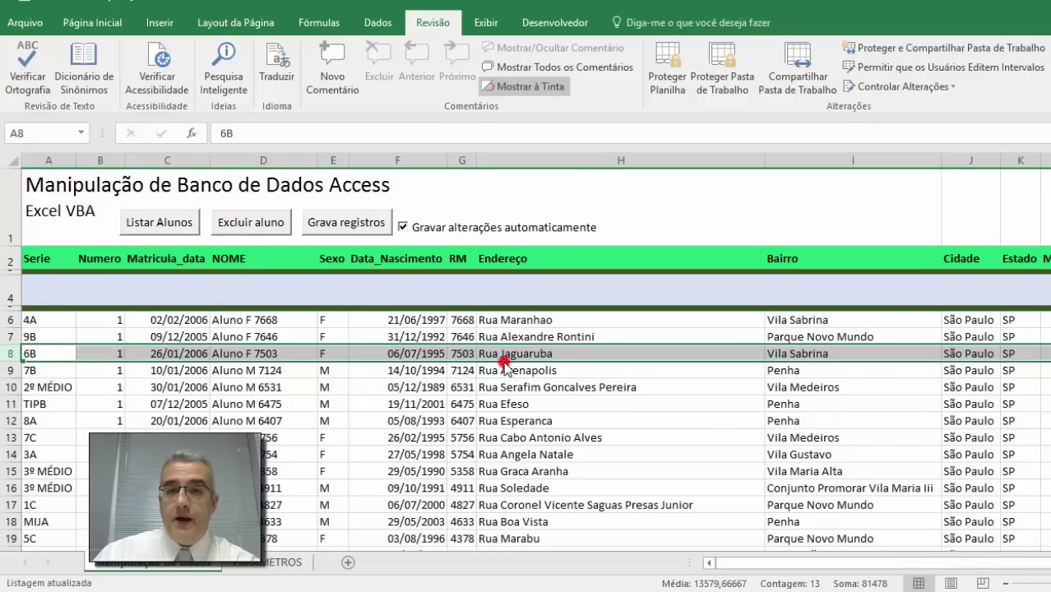
left_click(465, 354)
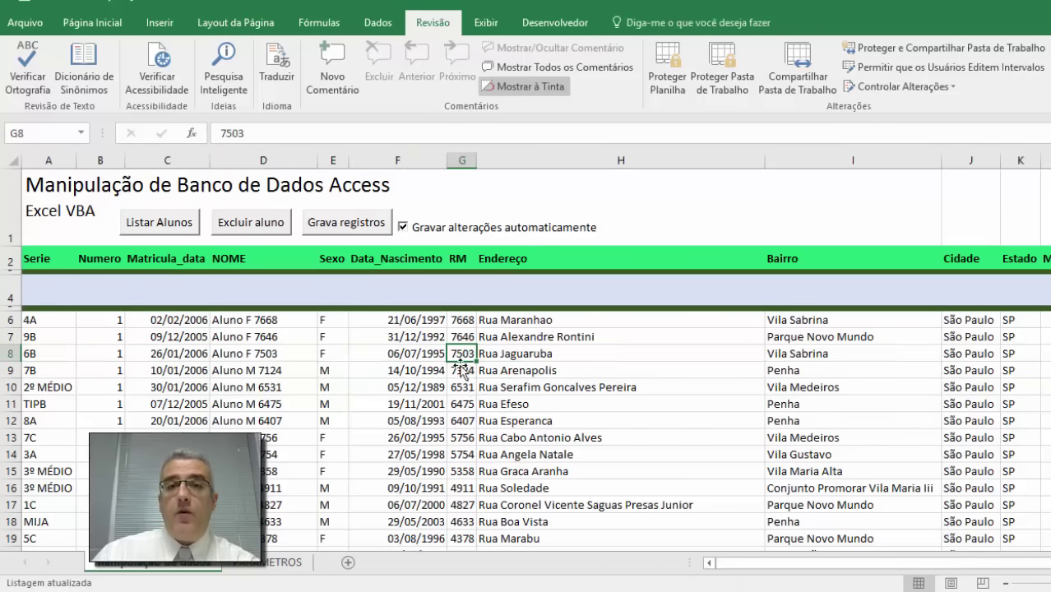
key("alt+F11")
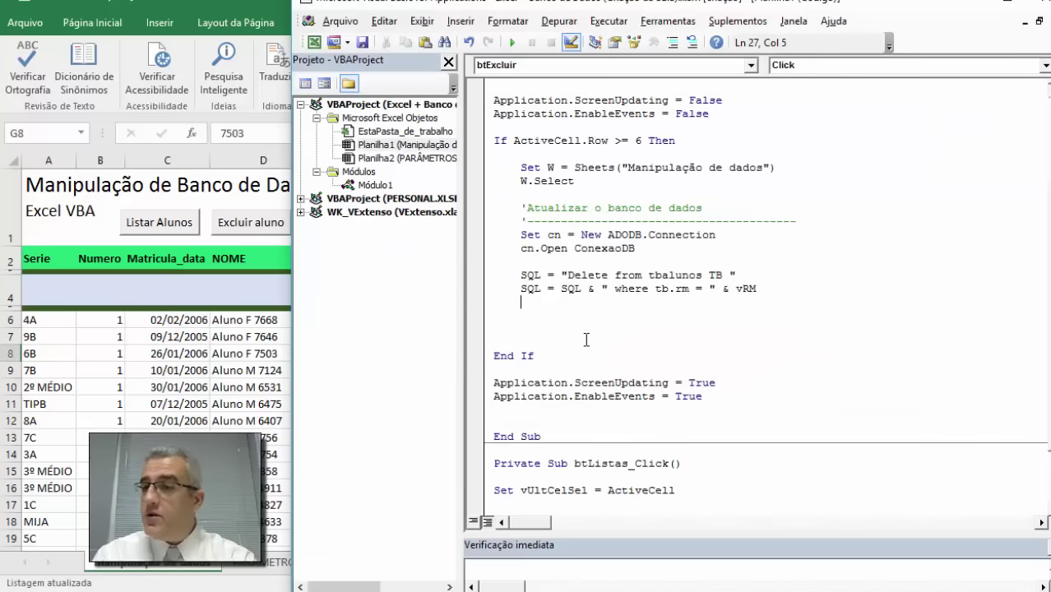
Step: Start a vRM assignment reading W.Cells(ActiveCell.Row, above the SQL lines
key("Up")
key("Up")
key("Up")
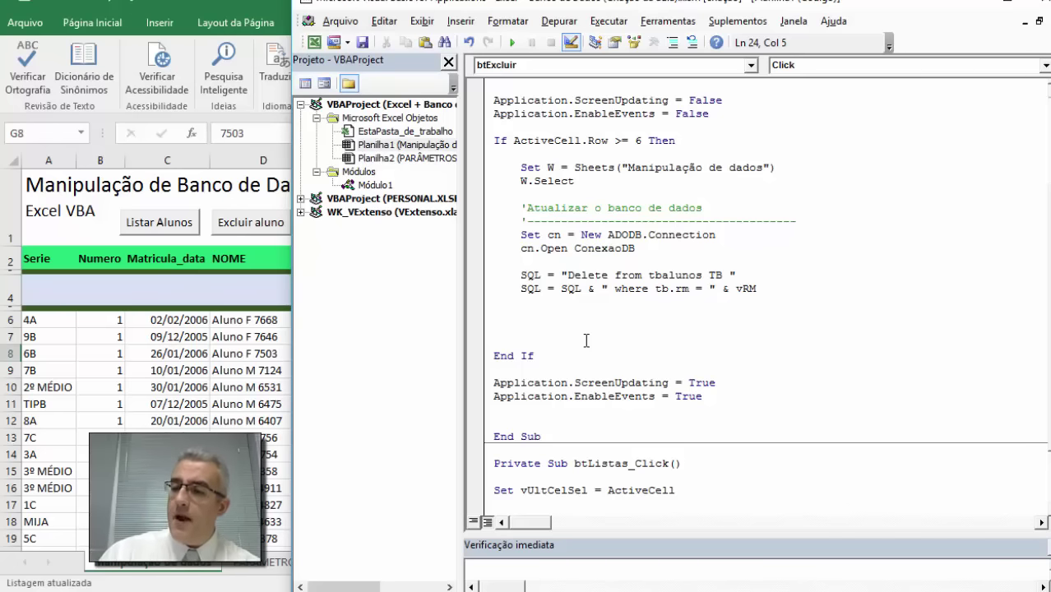
left_click(611, 303)
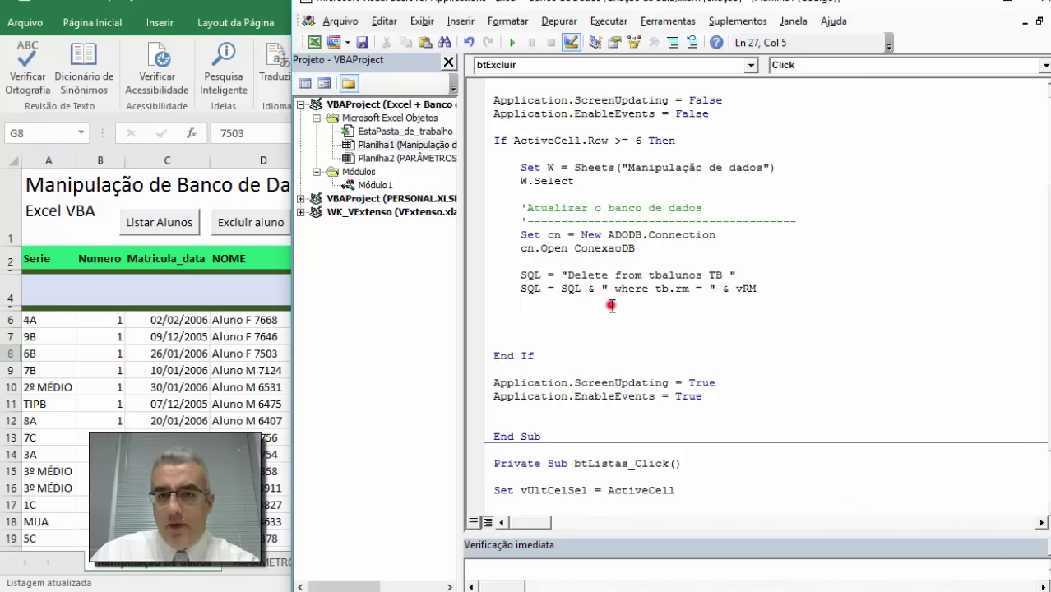
key("Up")
key("Up")
key("Return")
key("Return")
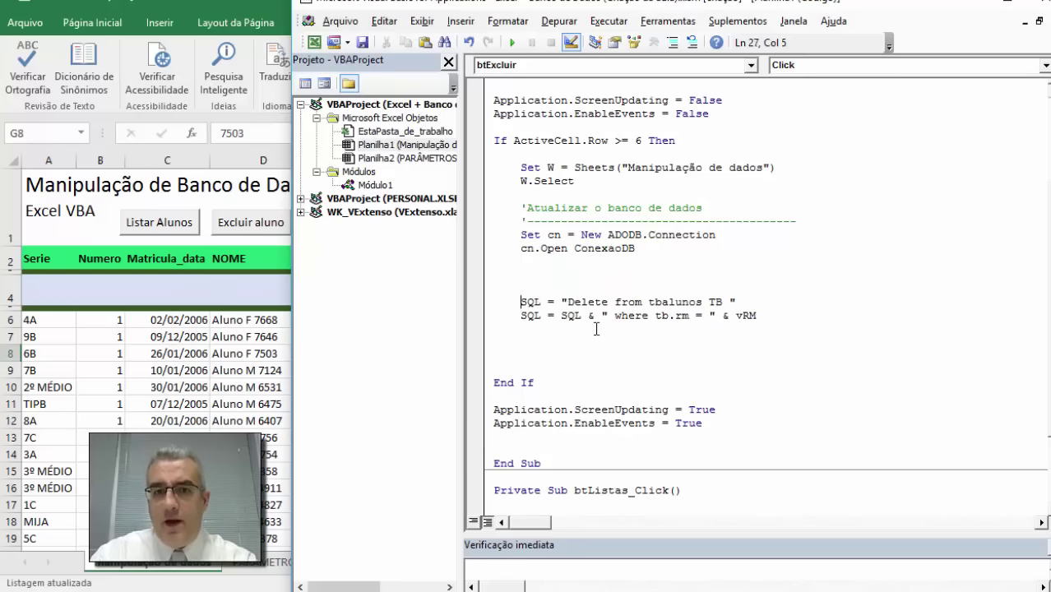
type("vrm = ")
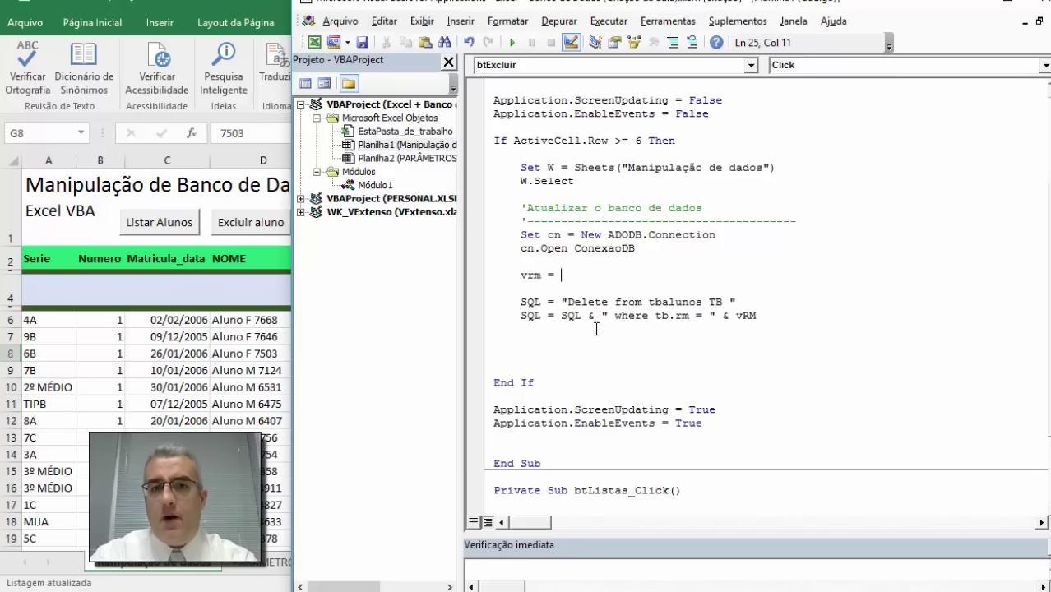
type("activex")
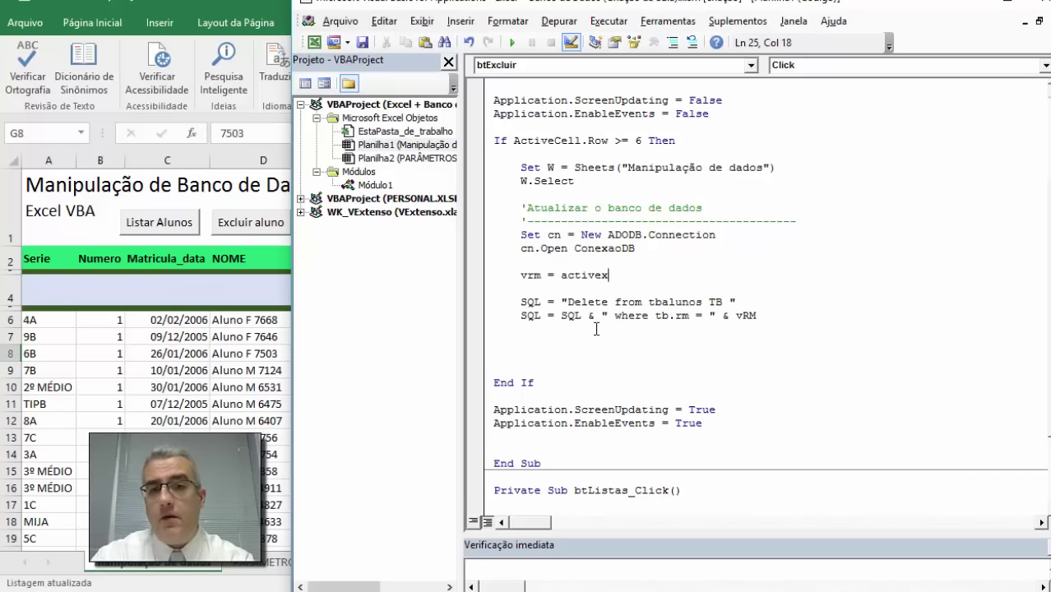
key("BackSpace")
type("cell.ro")
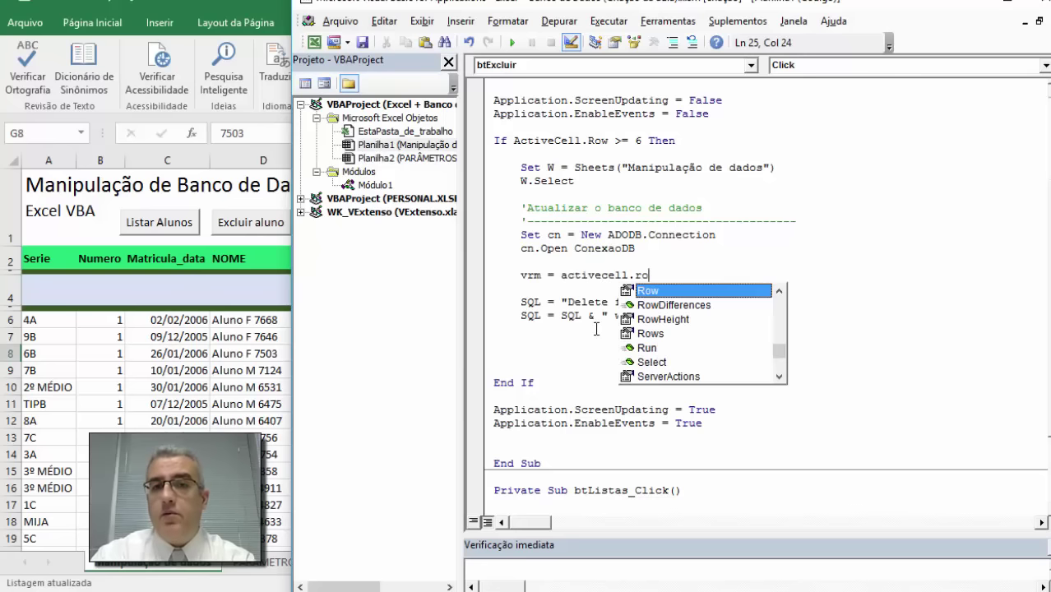
type("w")
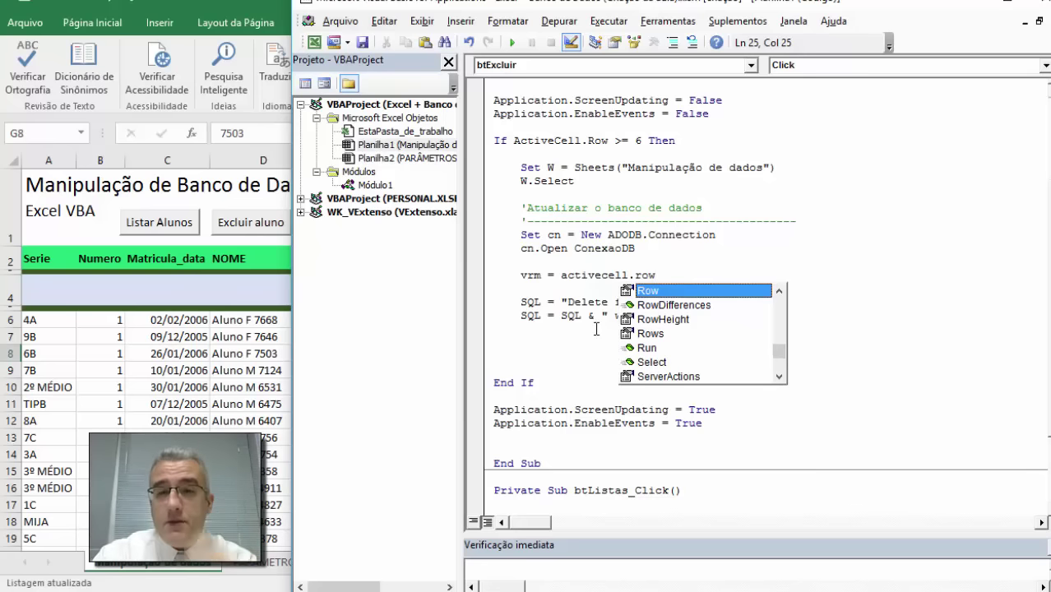
key("BackSpace")
key("BackSpace")
key("BackSpace")
key("BackSpace")
key("BackSpace")
key("BackSpace")
type("w")
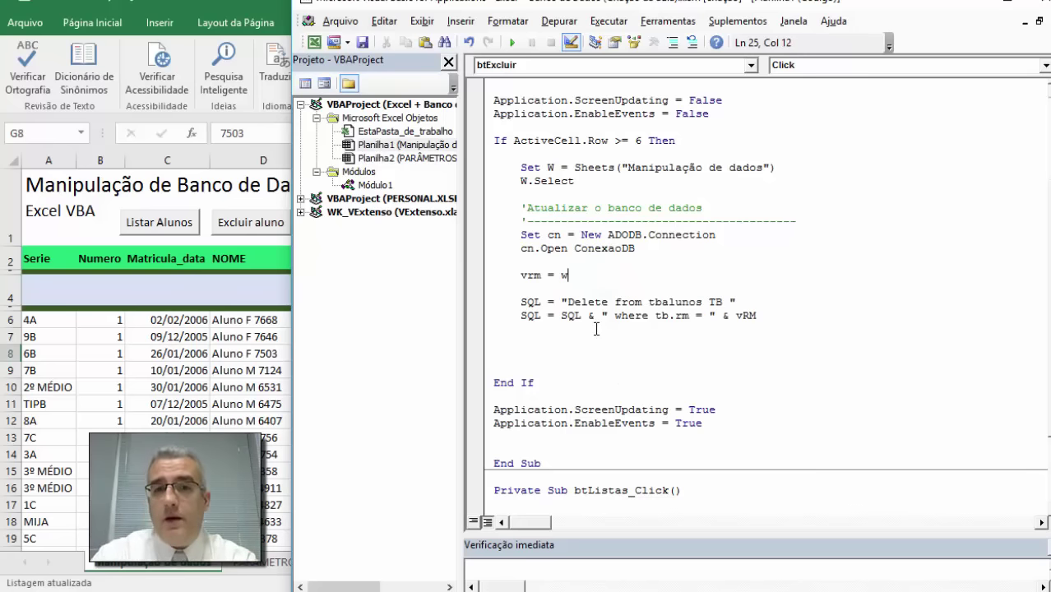
type(".cells(acti")
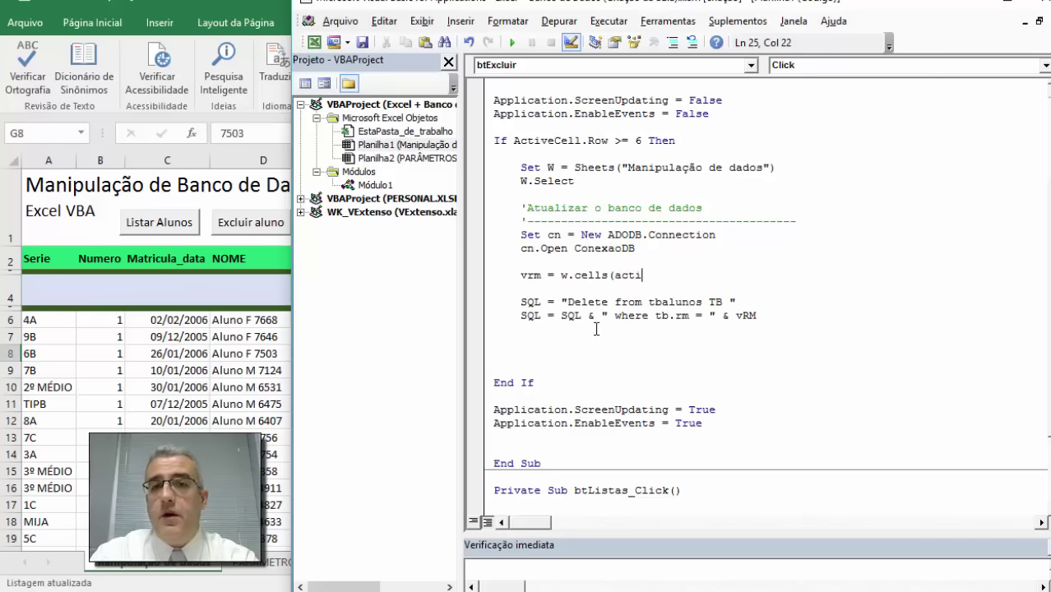
type("vec")
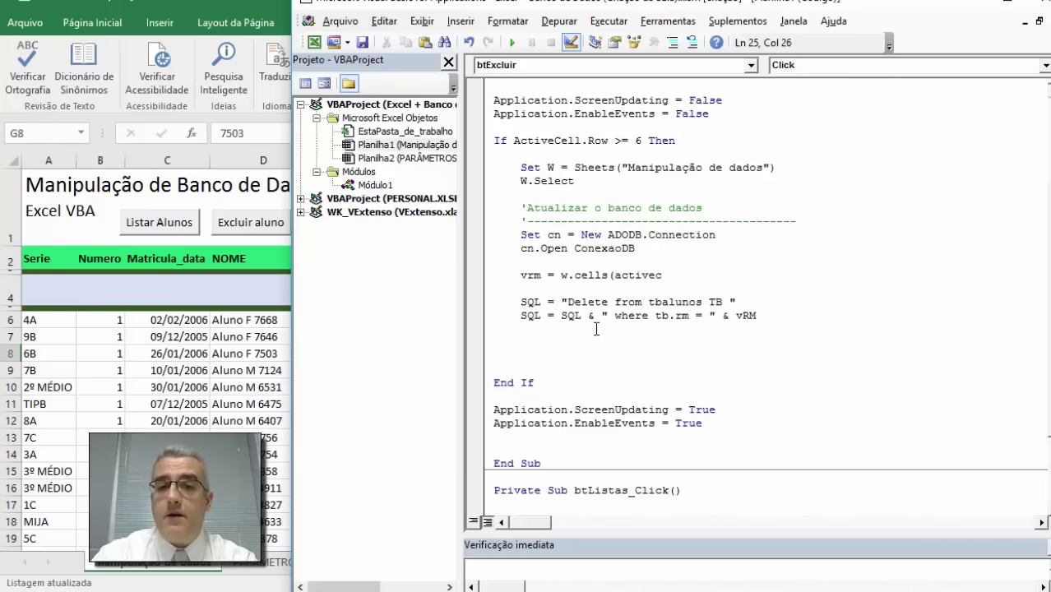
type("ell.row,")
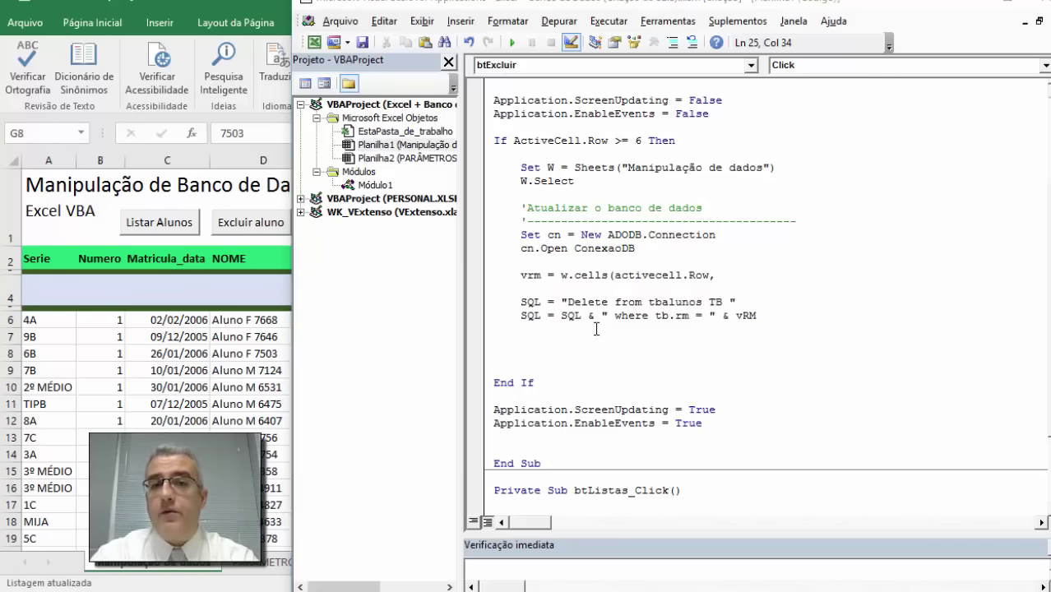
Step: Finish it as vRM = W.Cells(ActiveCell.Row, 7).Value, then show the worksheet
key("alt+F11")
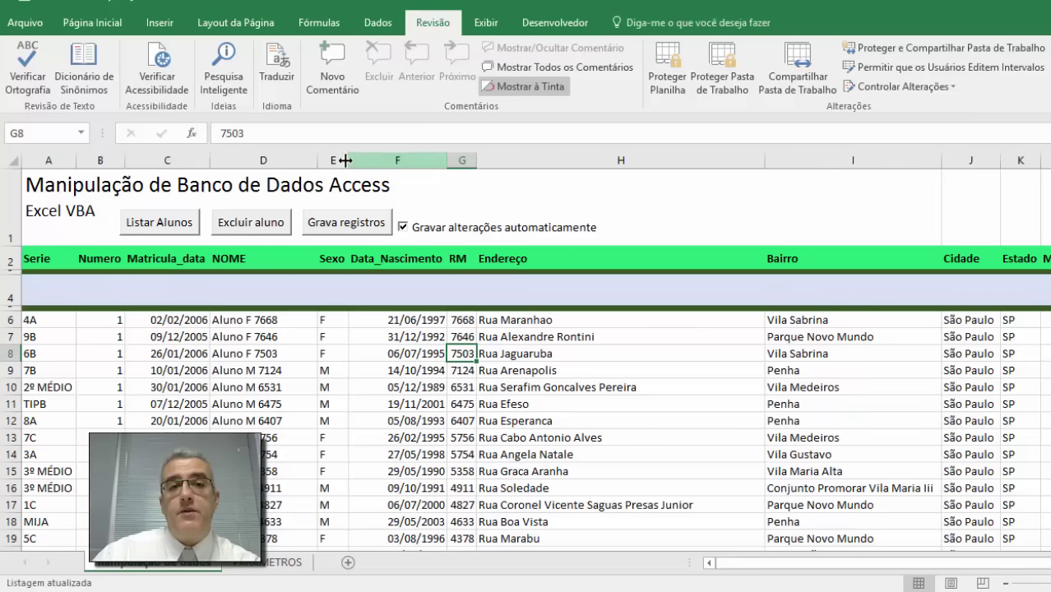
key("alt+F11")
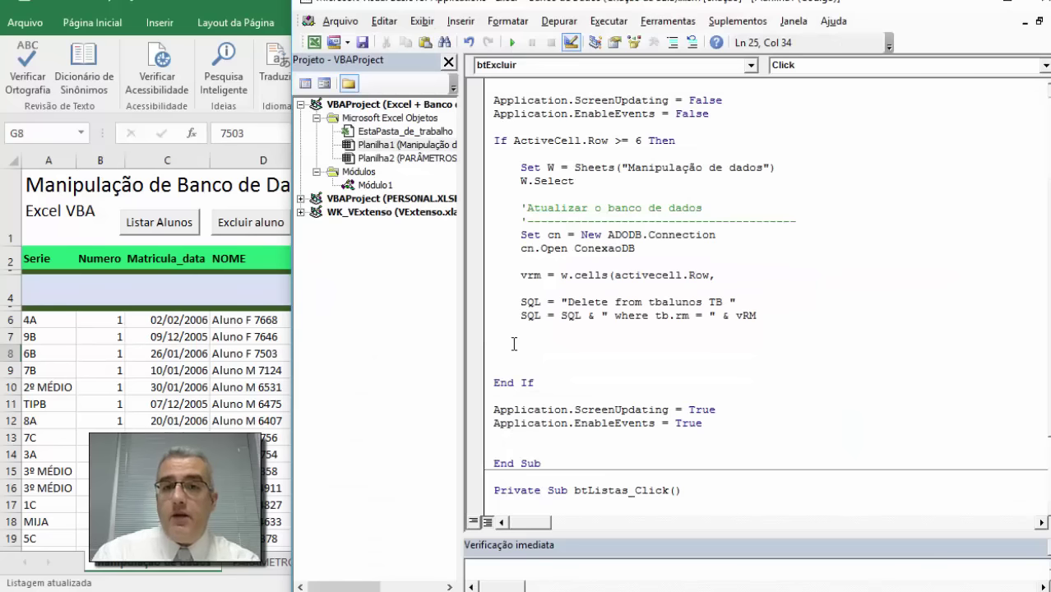
type("70")
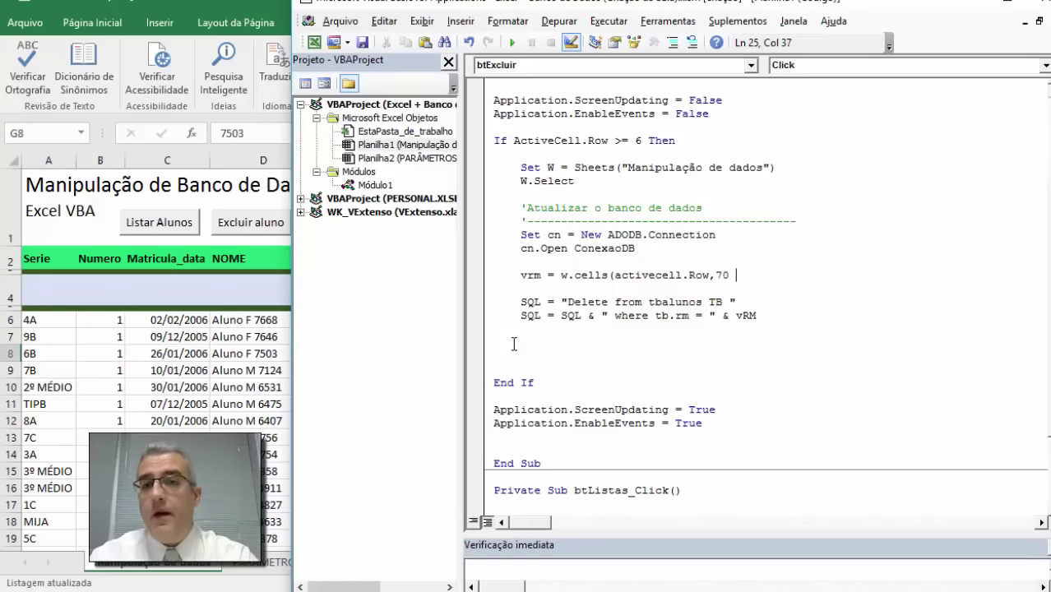
key("BackSpace")
type(").V")
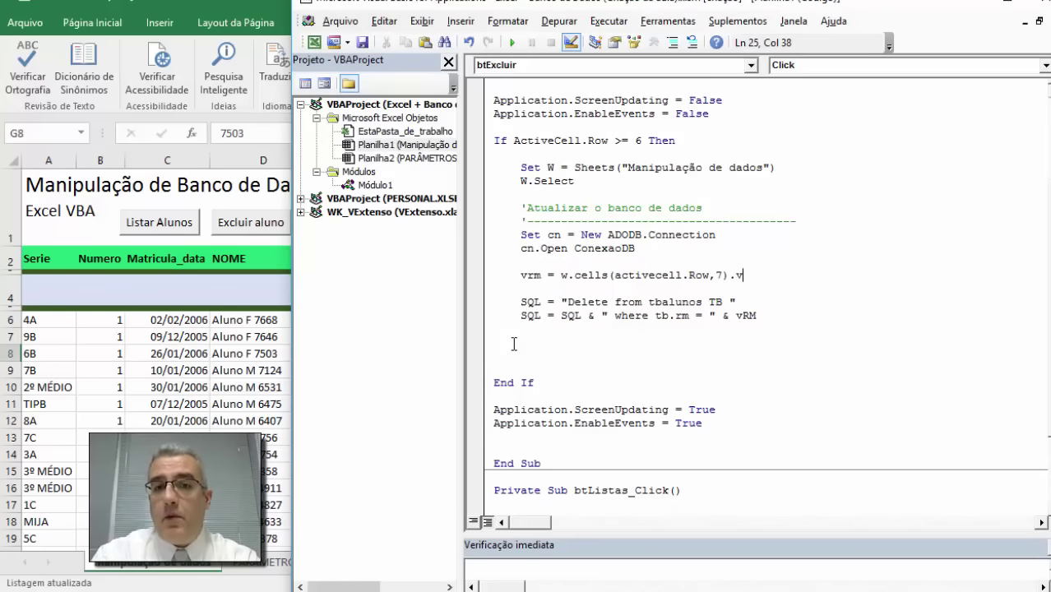
type("alue")
key("Down")
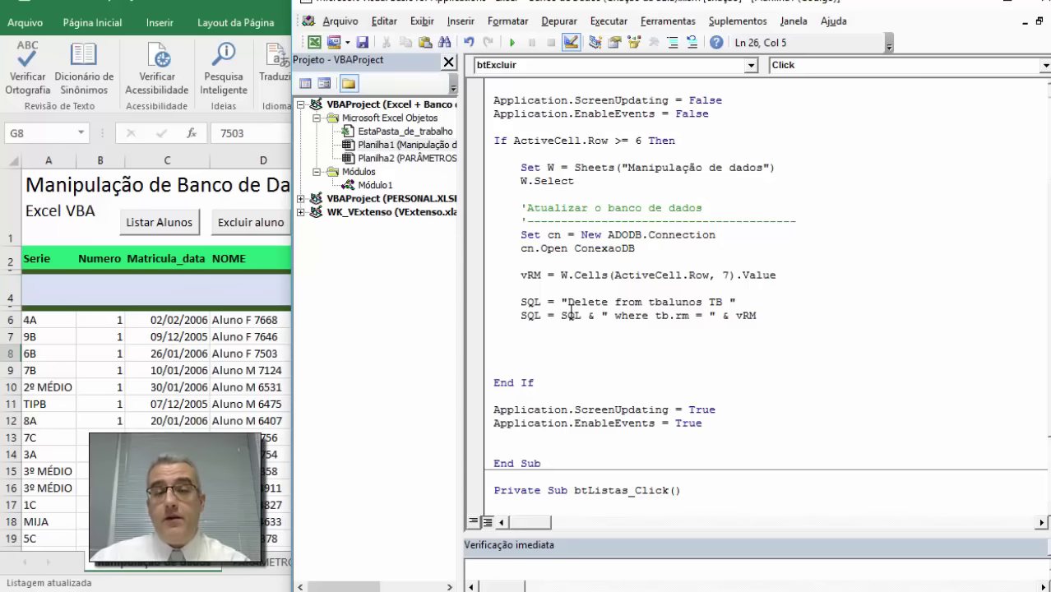
key("alt+F11")
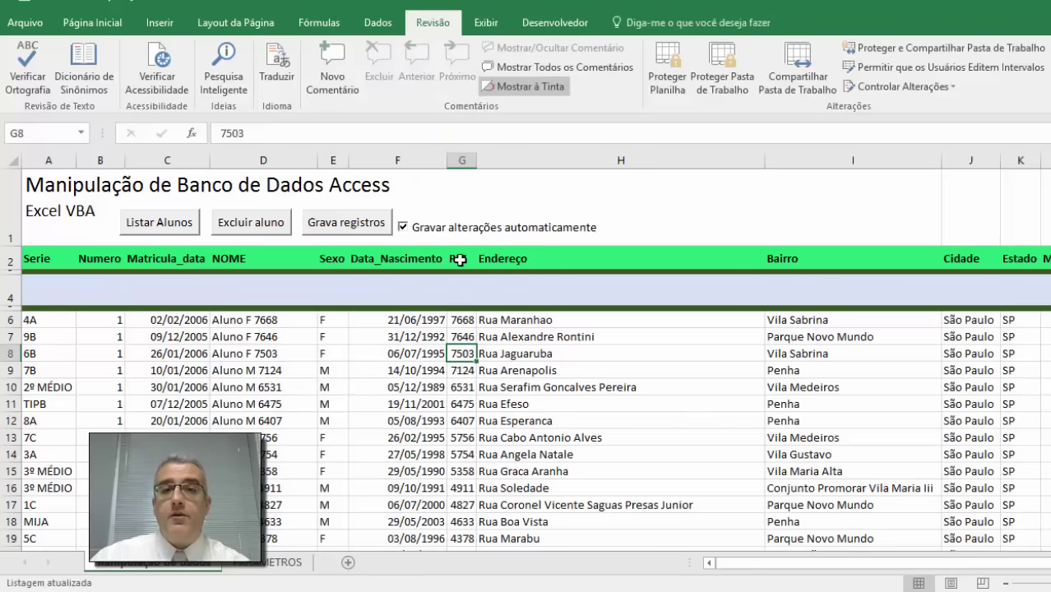
Step: Return to the VBA editor and highlight the W.Cells(ActiveCell.Row, 7) reference in the vRM line
key("alt+F11")
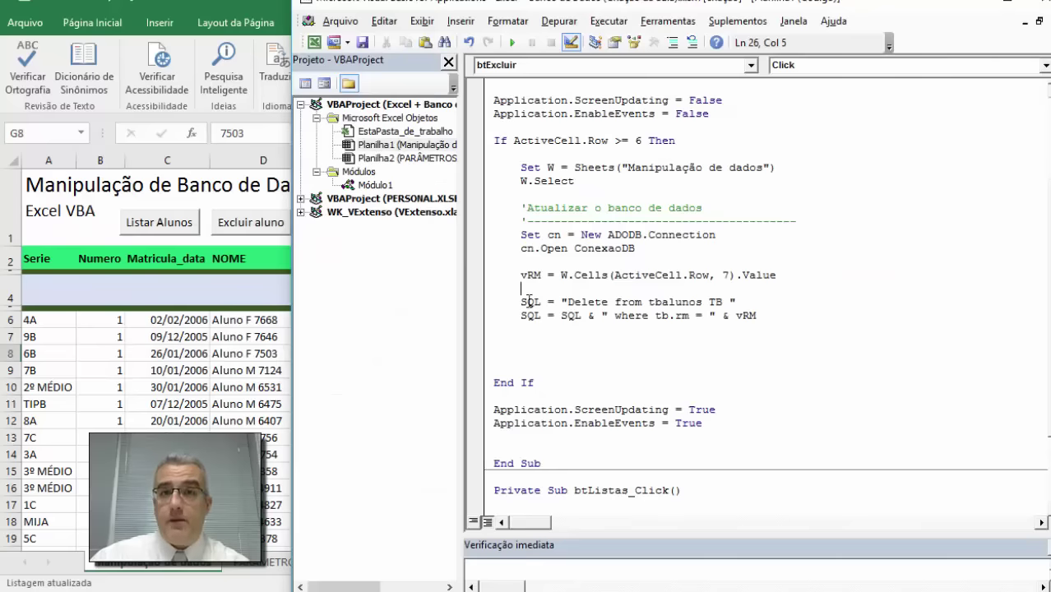
left_click(619, 304)
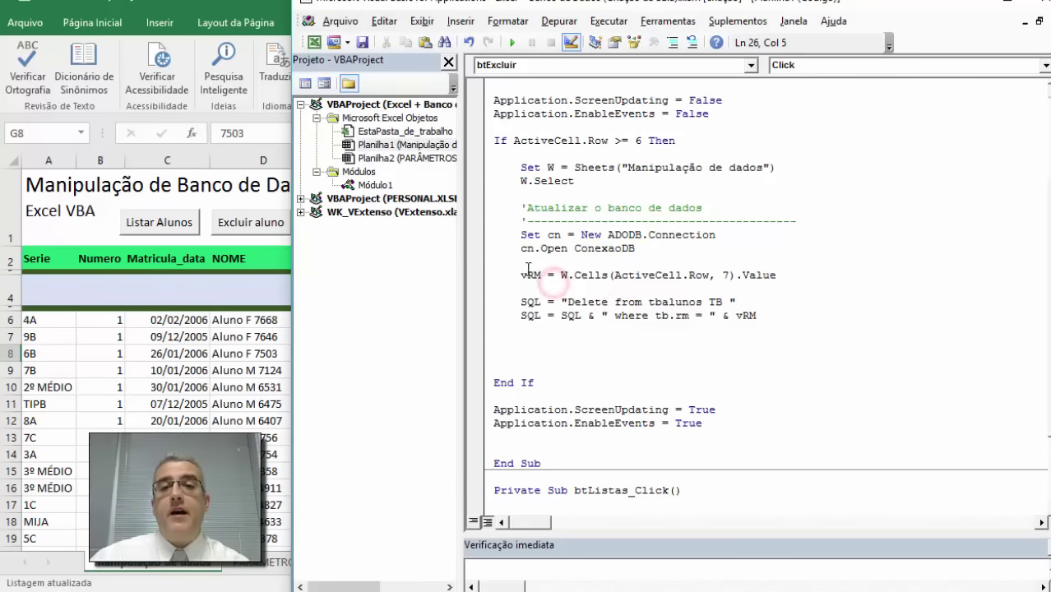
left_click(526, 262)
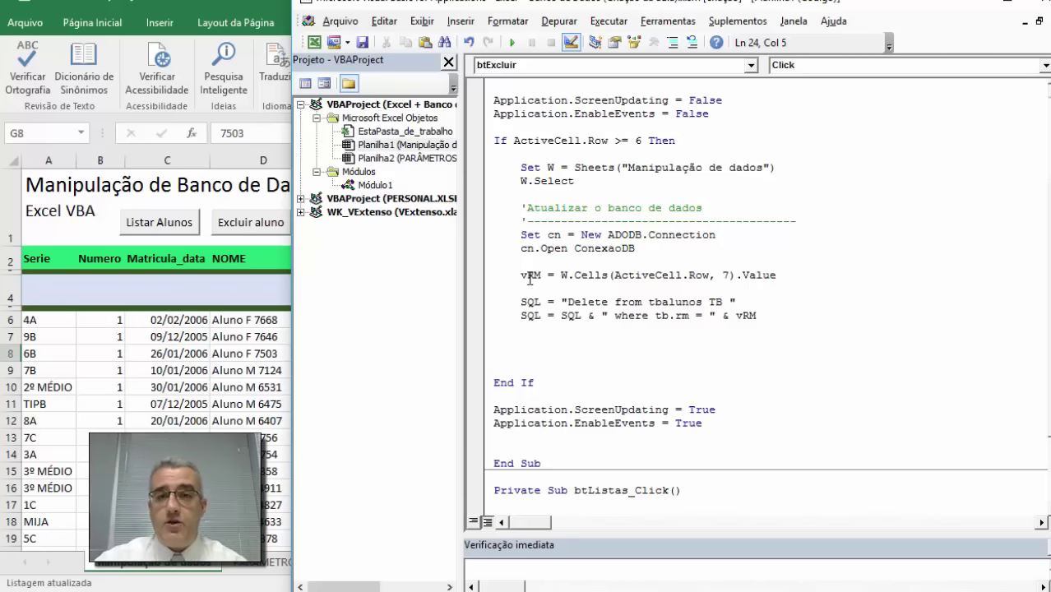
scroll(530, 279, "up", 1)
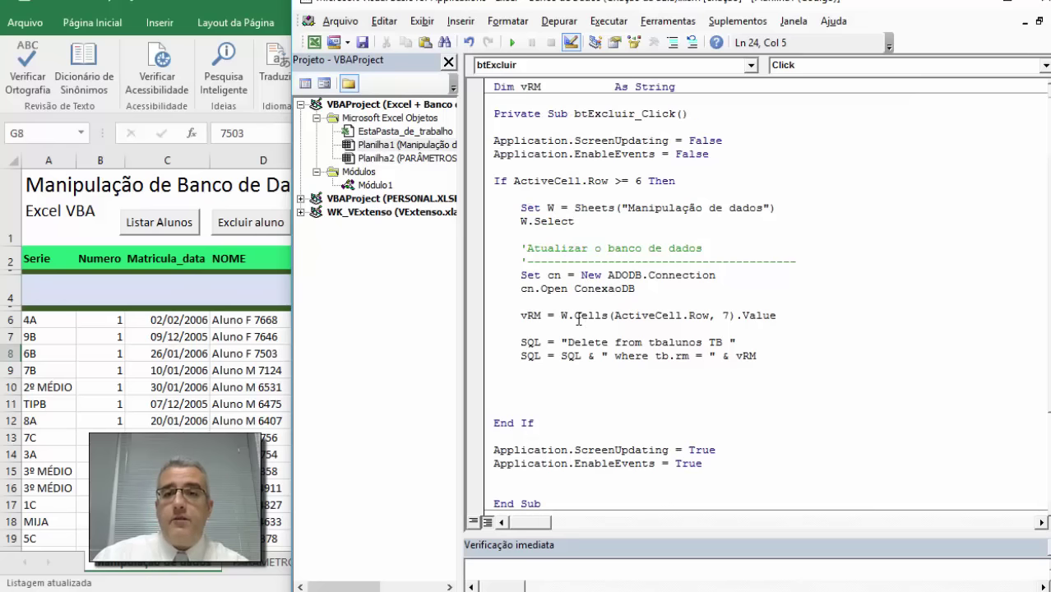
left_click_drag(560, 315, 776, 315)
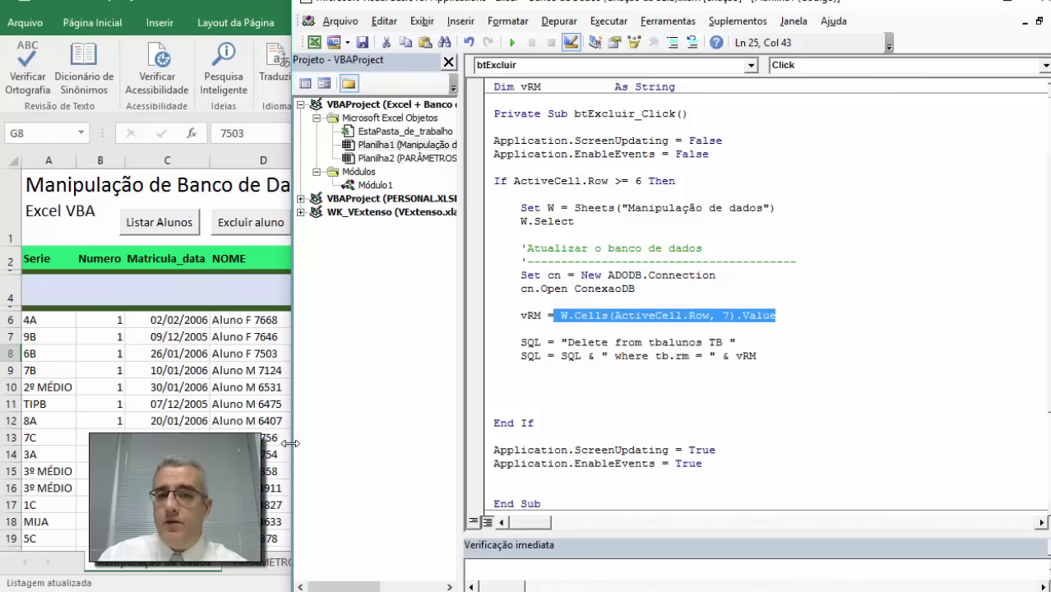
left_click(576, 363)
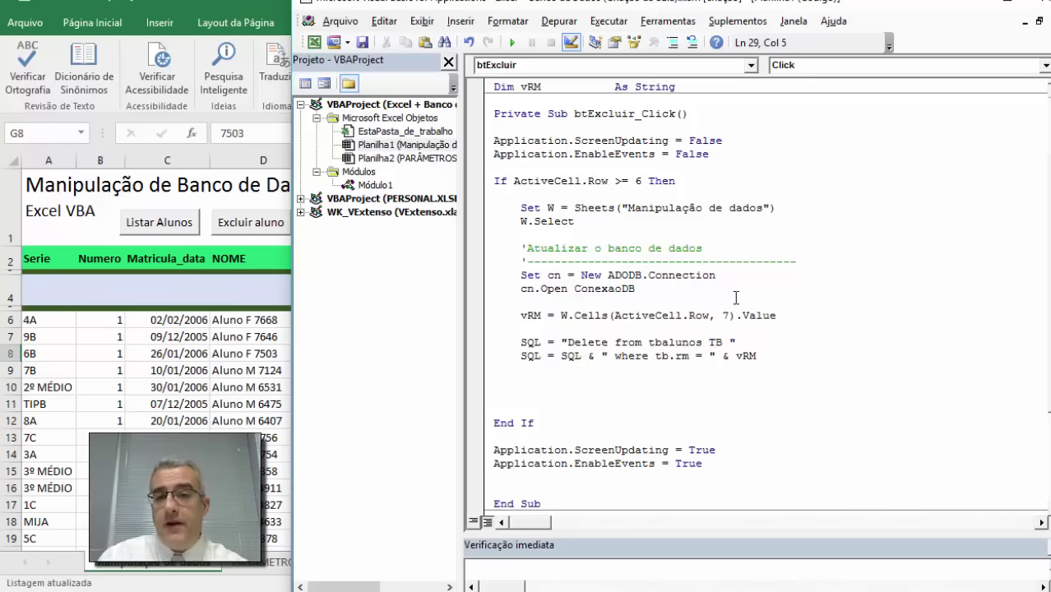
Step: Highlight vRM and ActiveCell, briefly show the worksheet, and park the caret after the SQL lines
double_click(533, 318)
double_click(633, 315)
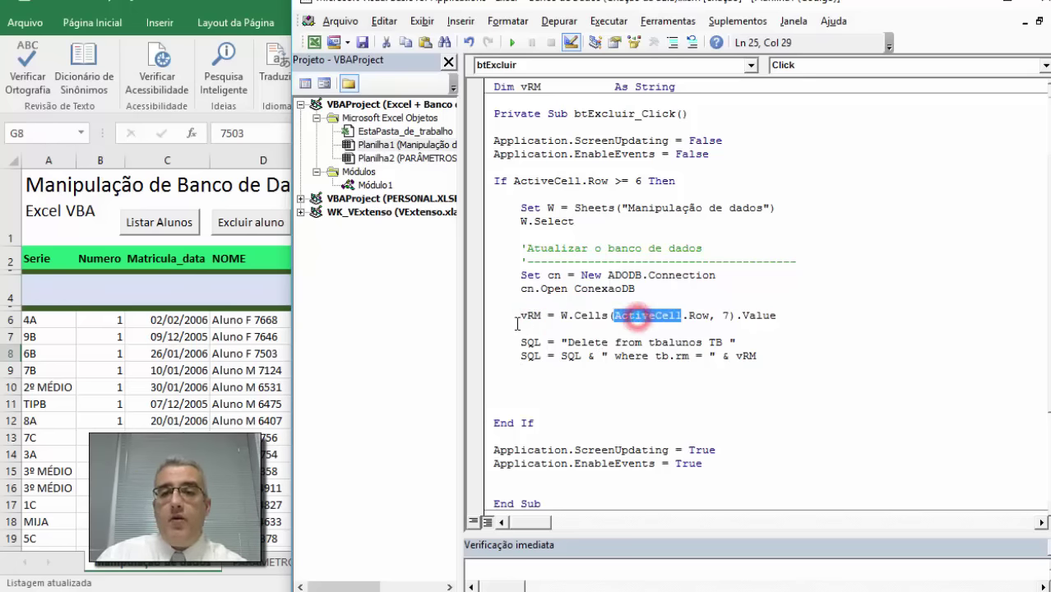
key("alt+F11")
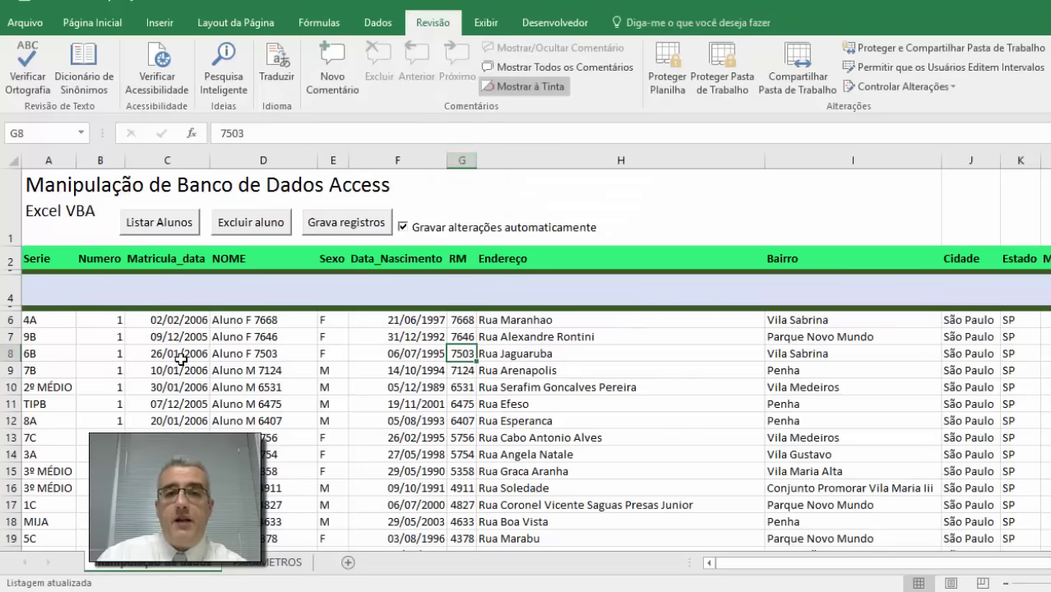
key("alt+F11")
left_click(540, 342)
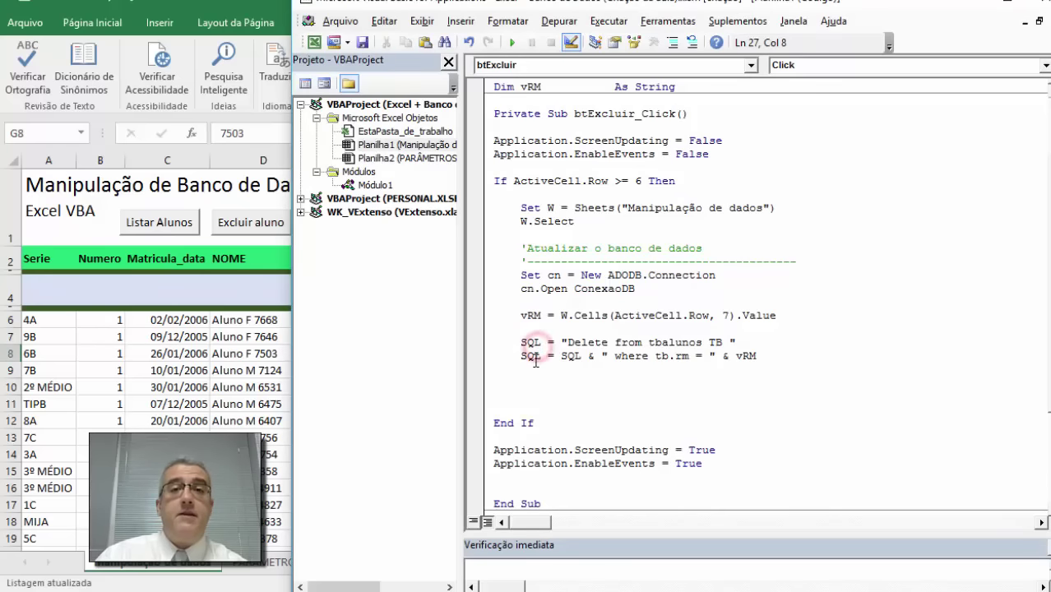
scroll(543, 312, "down", 2)
left_click(540, 307)
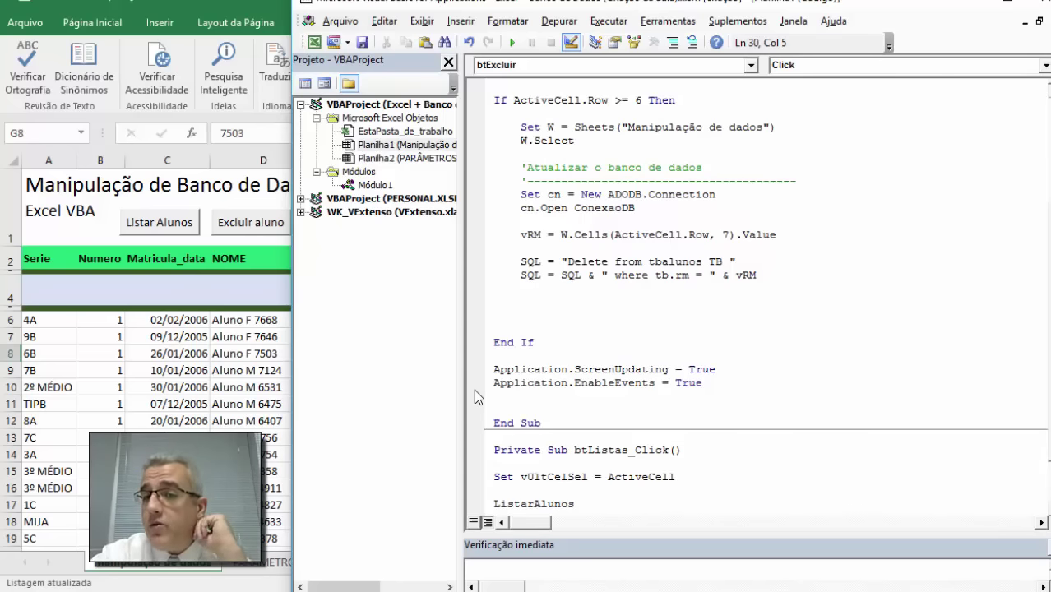
Step: Add the guard line On Error GoTo exit_point after the SQL lines
type("on ")
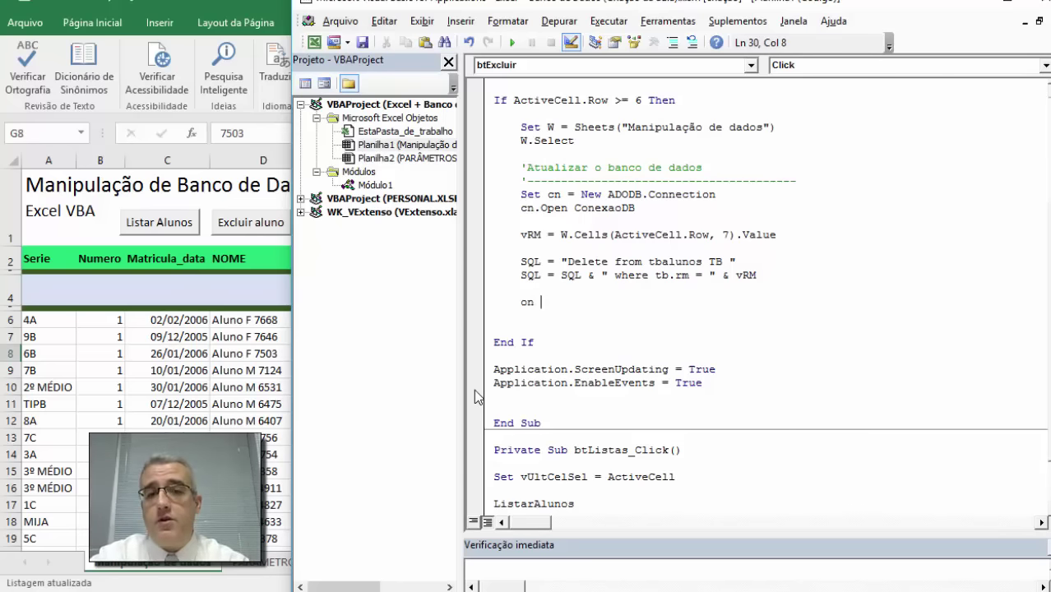
type("error goto e")
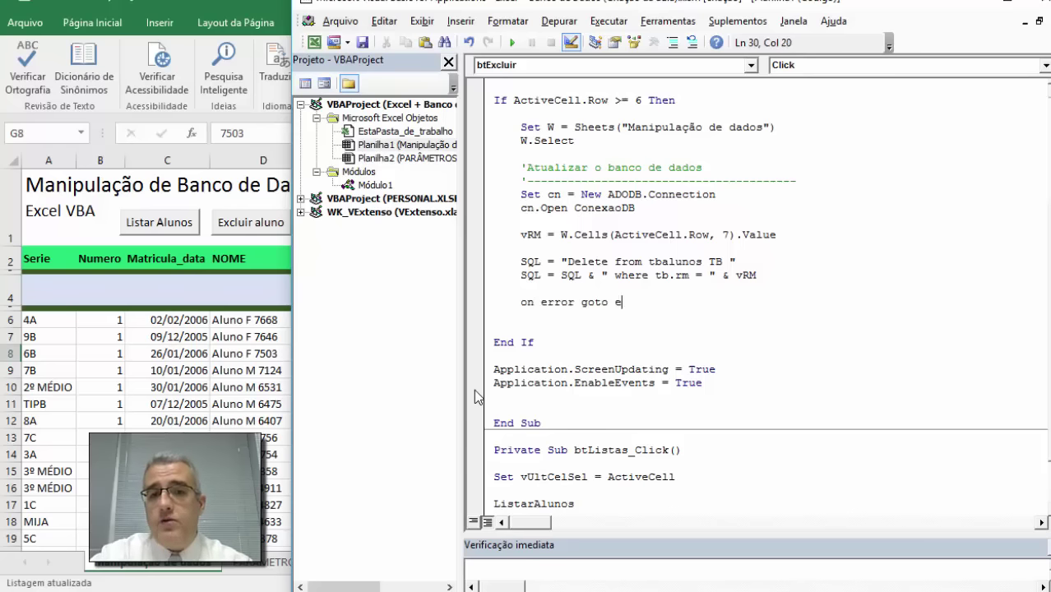
type("xit_poi")
key("BackSpace")
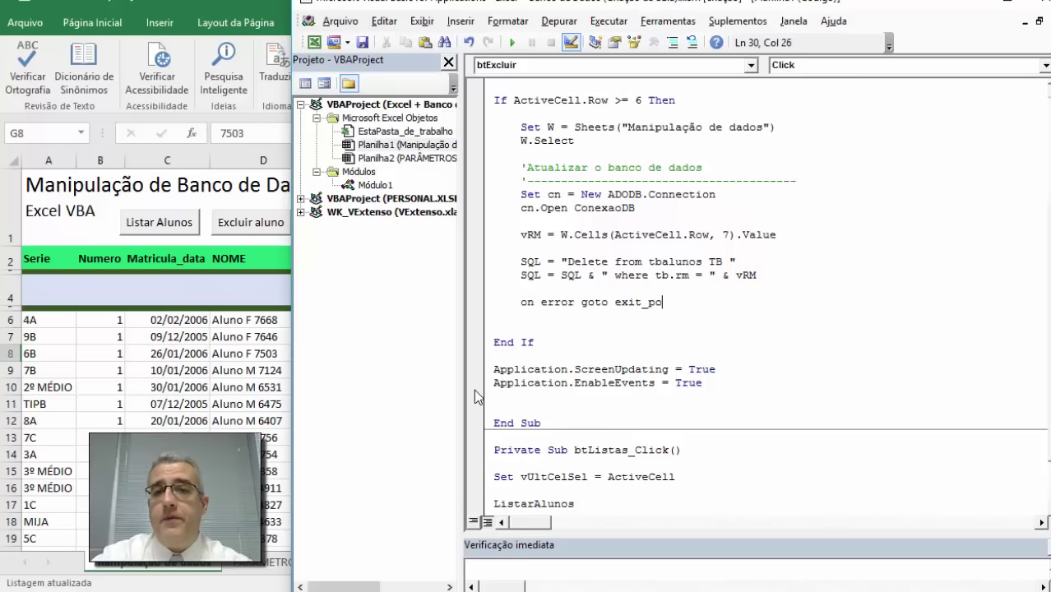
type("int")
key("Return")
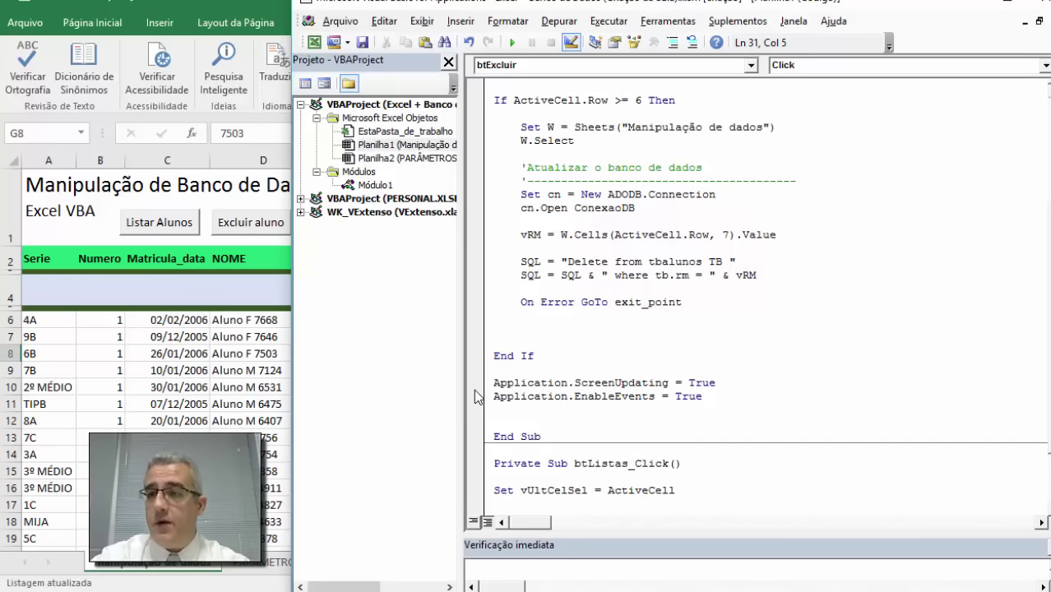
Step: Add cn.Execute SQL and cn.Close on the following lines
type("cn")
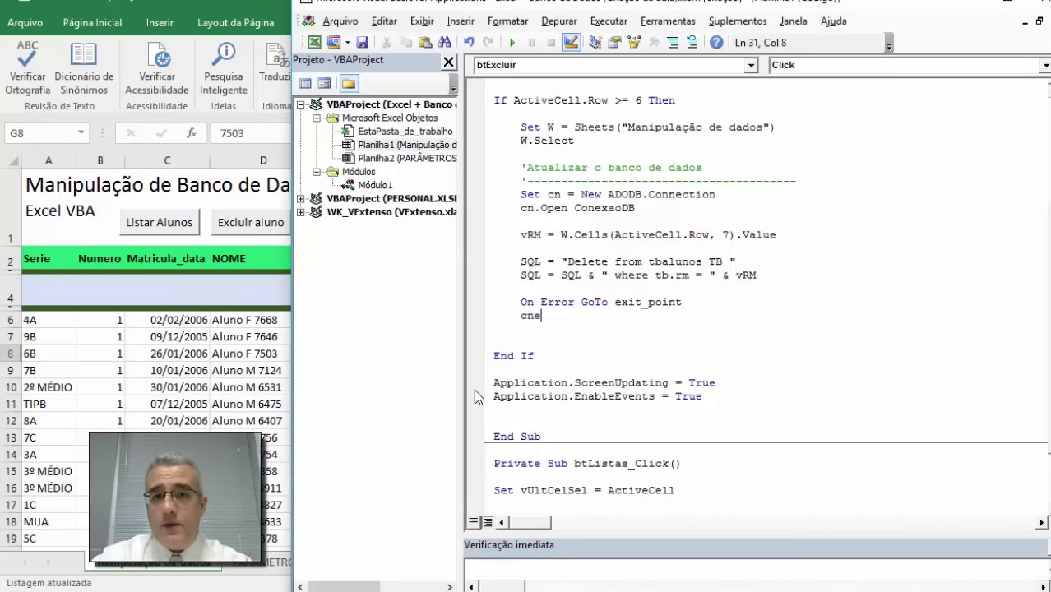
type(".ec")
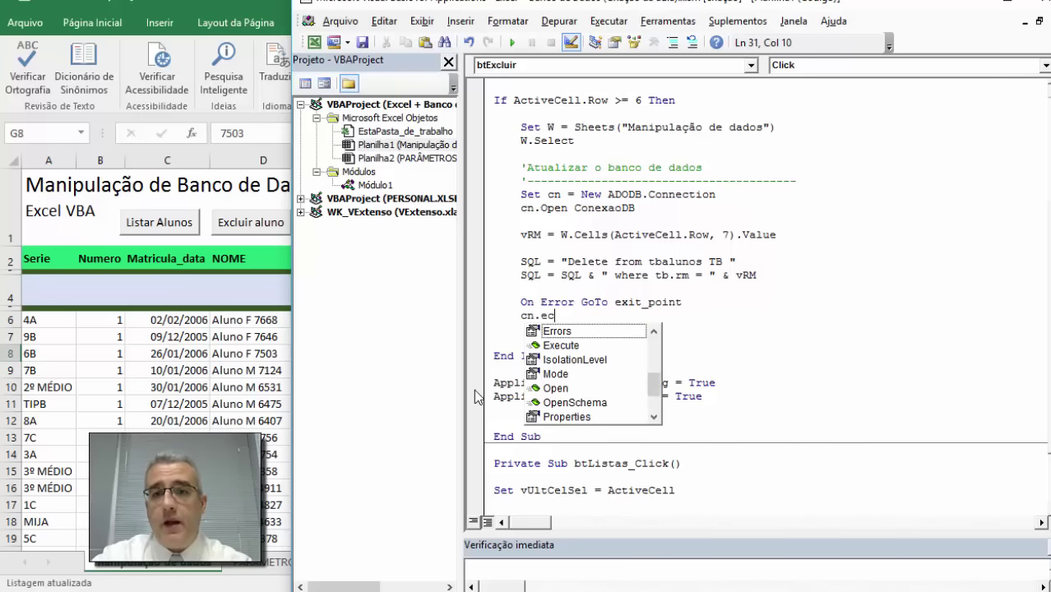
type("ex")
key("Tab")
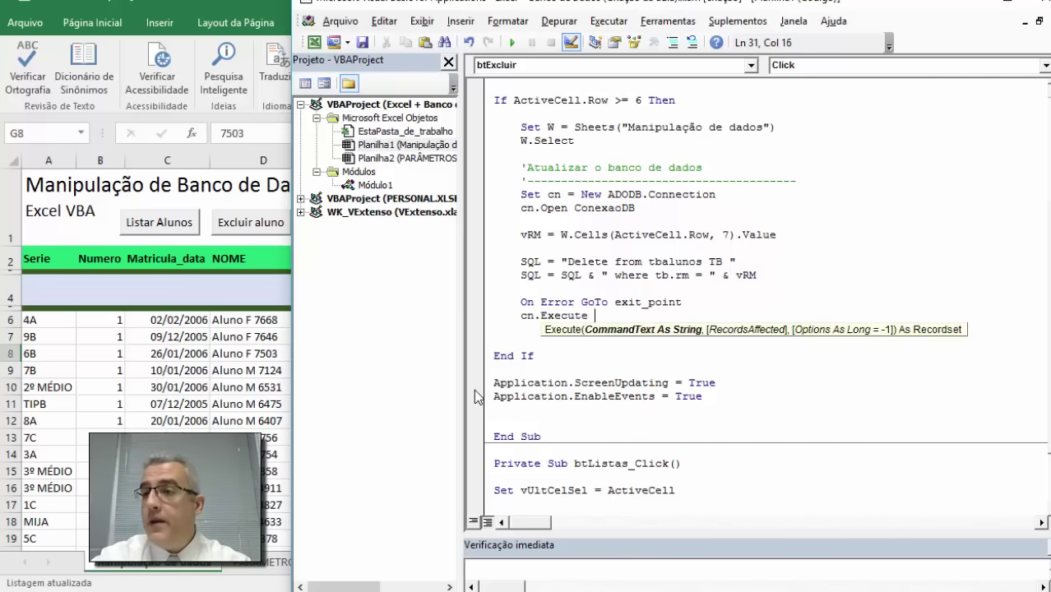
type("SQL")
key("Return")
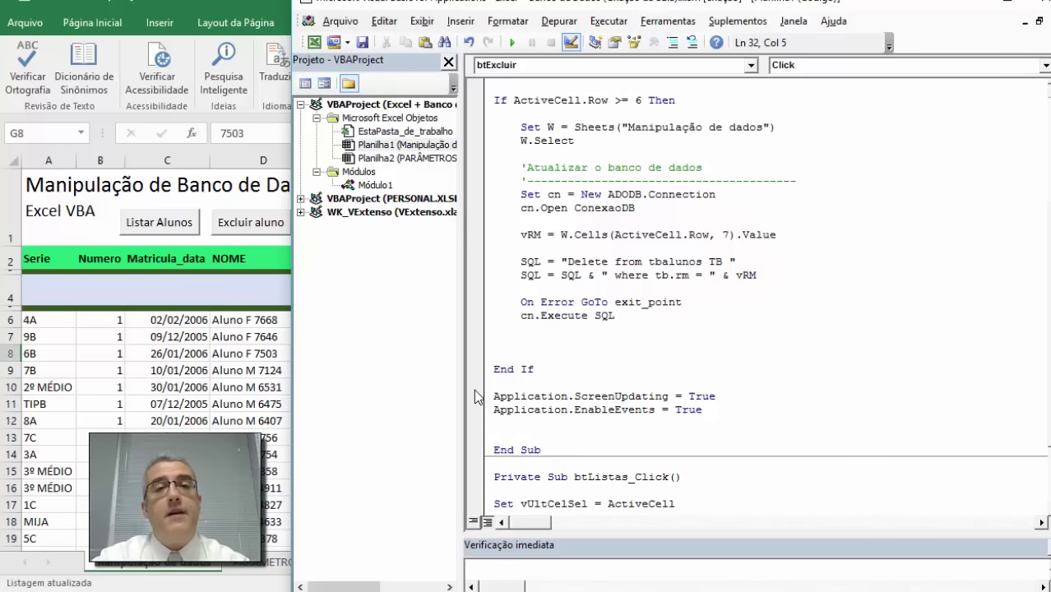
type("cn.close")
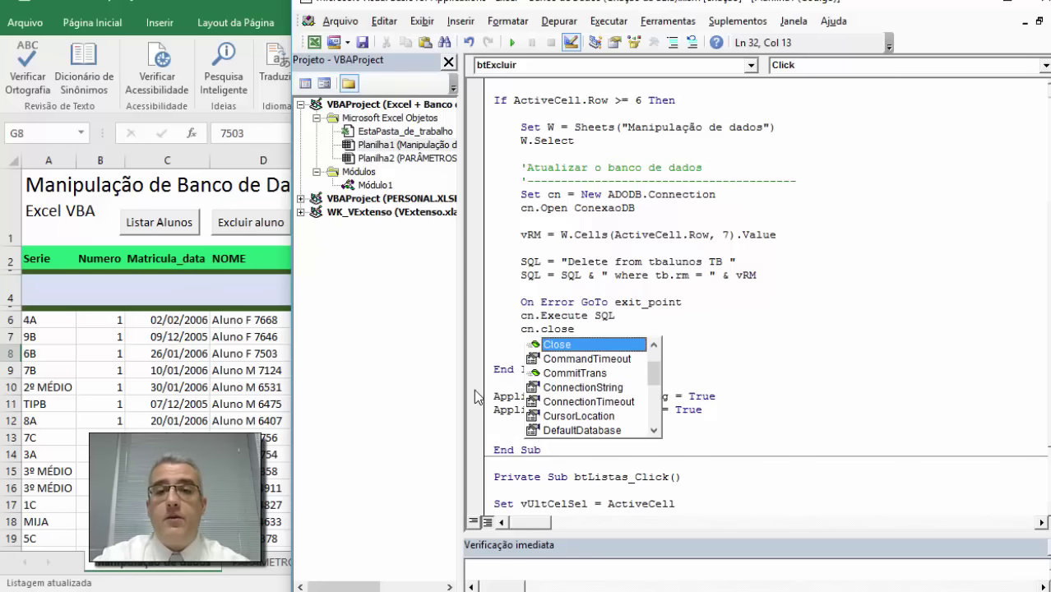
key("Return")
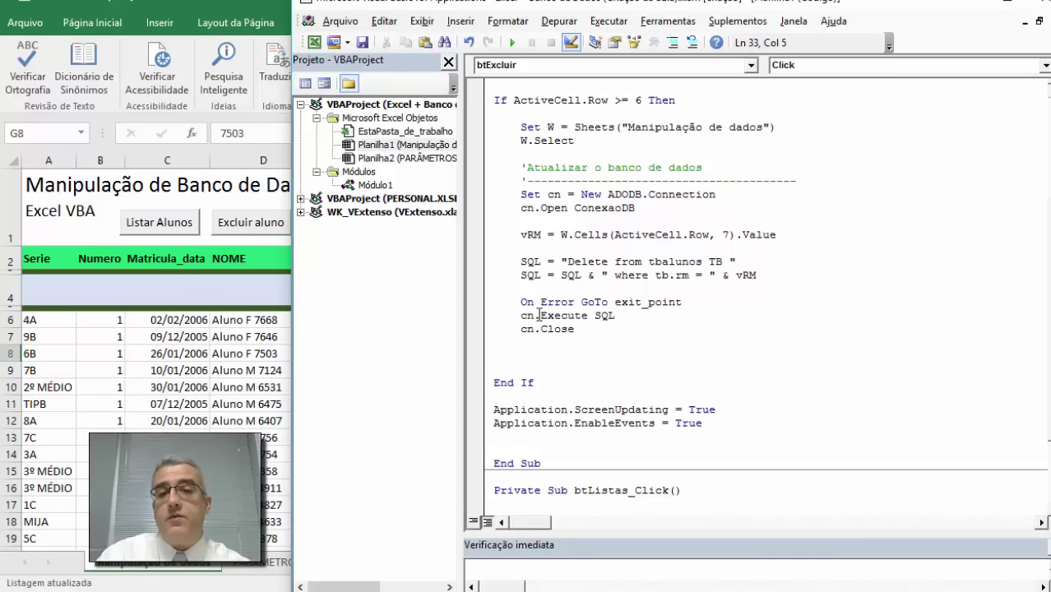
Step: Highlight cn.Execute and its SQL argument to explain them, then move below cn.Close
left_click_drag(519, 315, 605, 316)
double_click(567, 316)
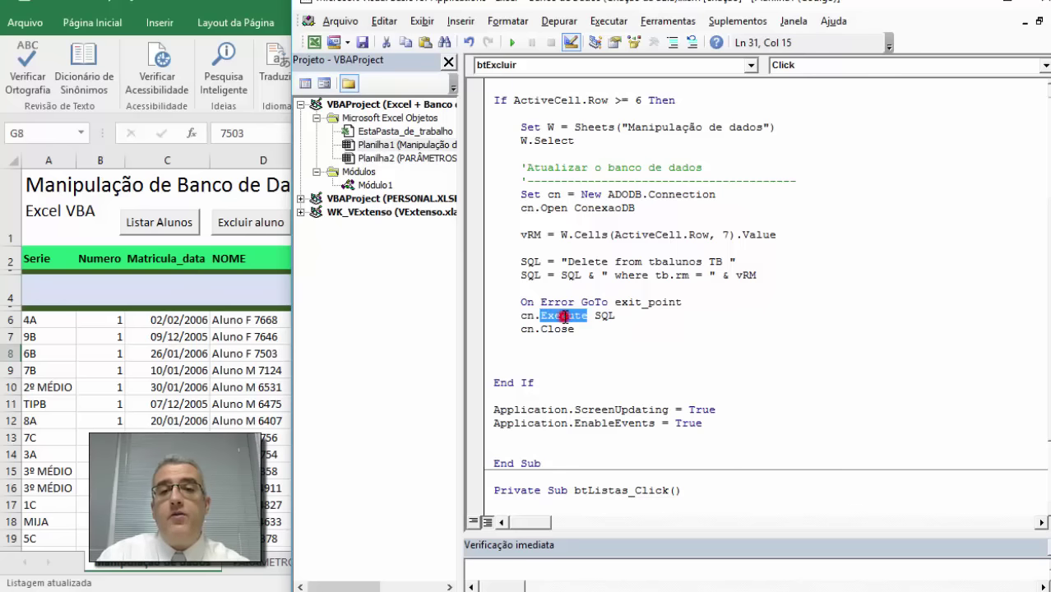
double_click(605, 315)
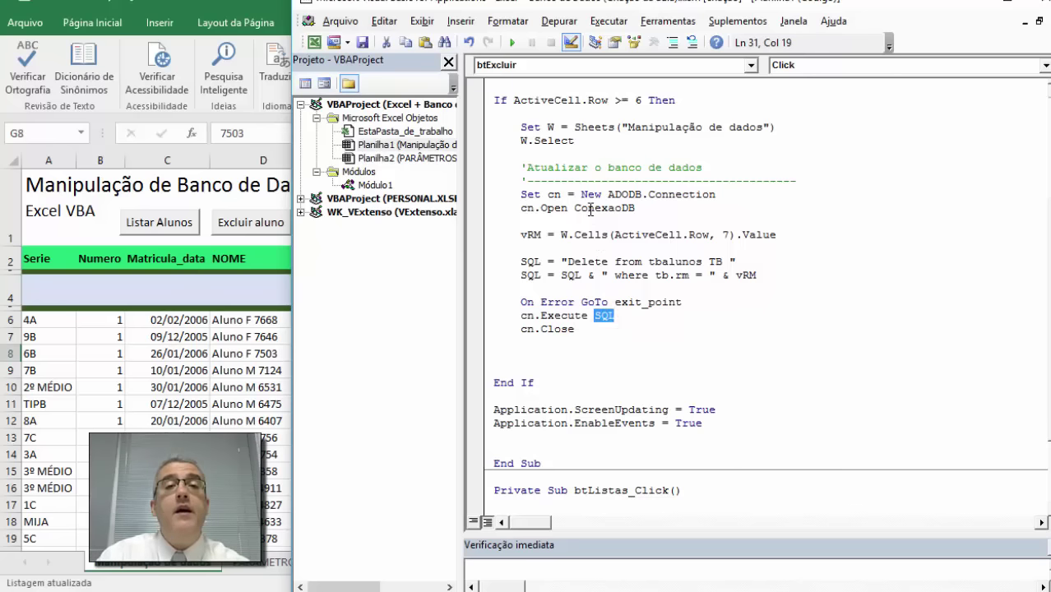
scroll(609, 279, "down", 1)
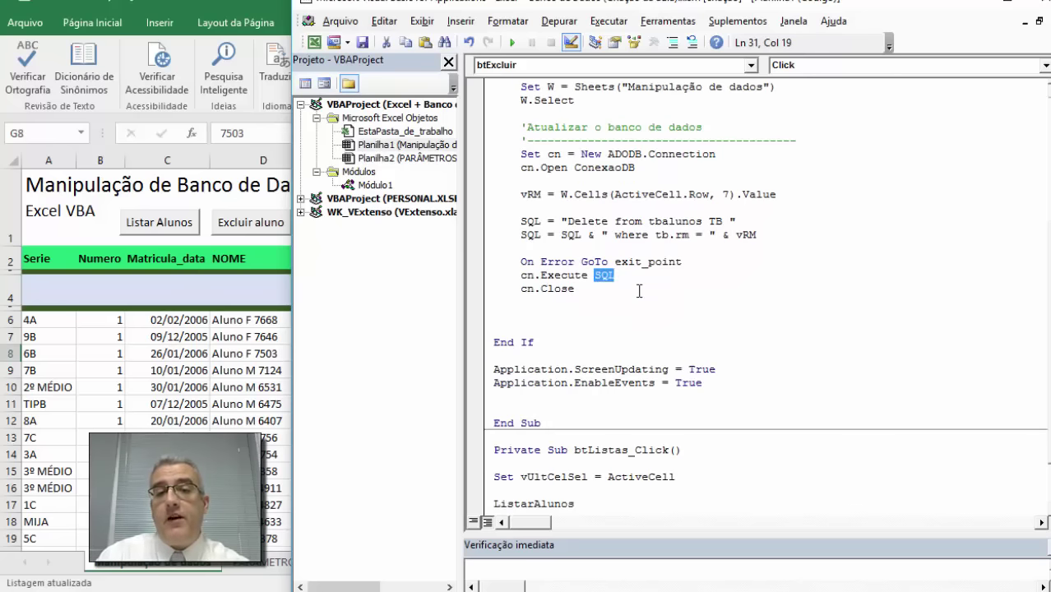
left_click(563, 300)
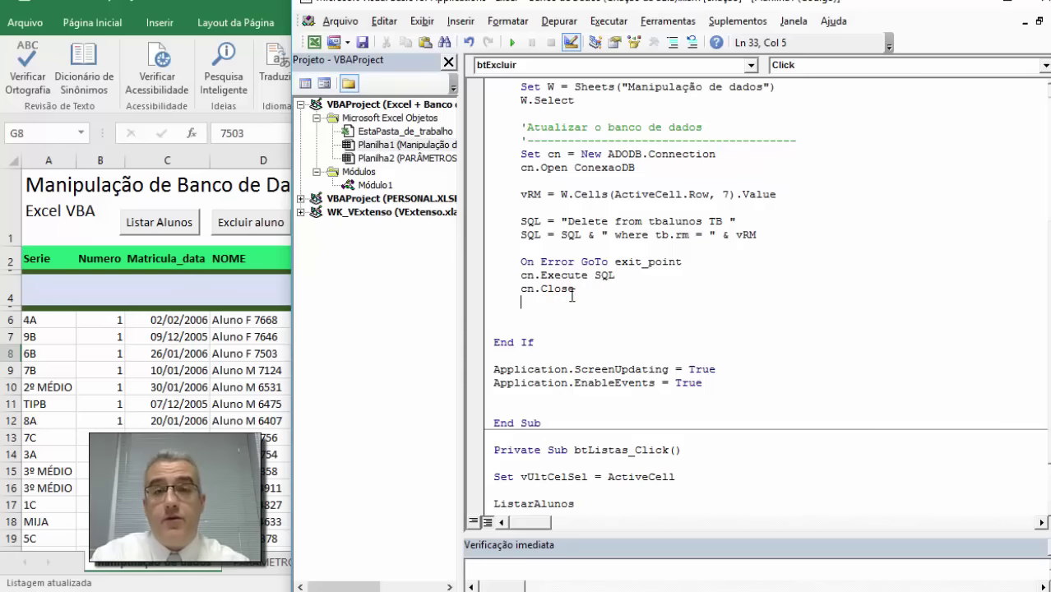
Step: Indent cn.Execute SQL and cn.Close under On Error GoTo exit_point, then add a blank line after them
left_click_drag(714, 262, 523, 264)
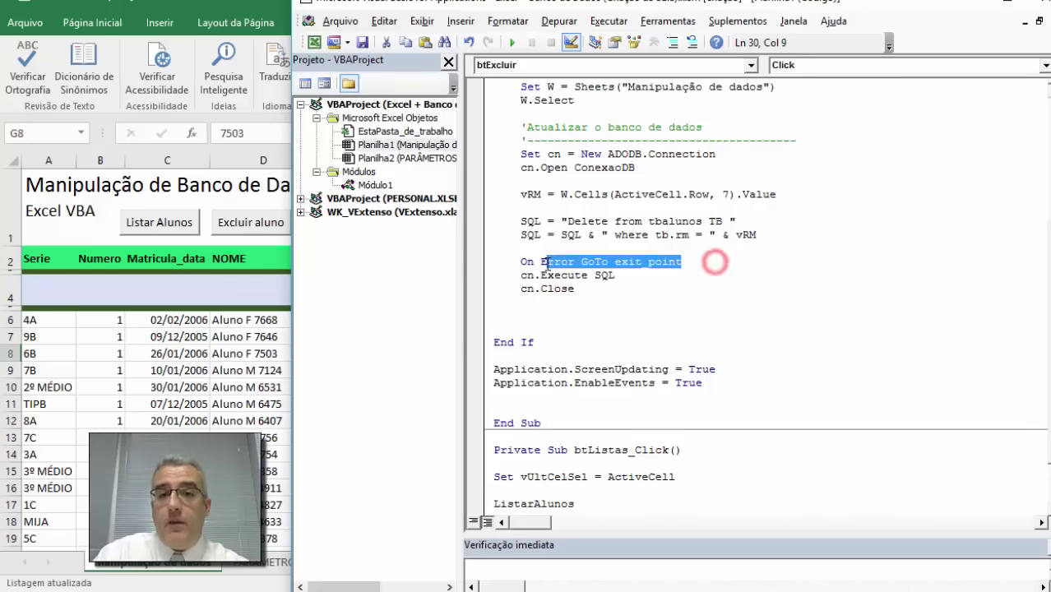
left_click(517, 275)
left_click(516, 288)
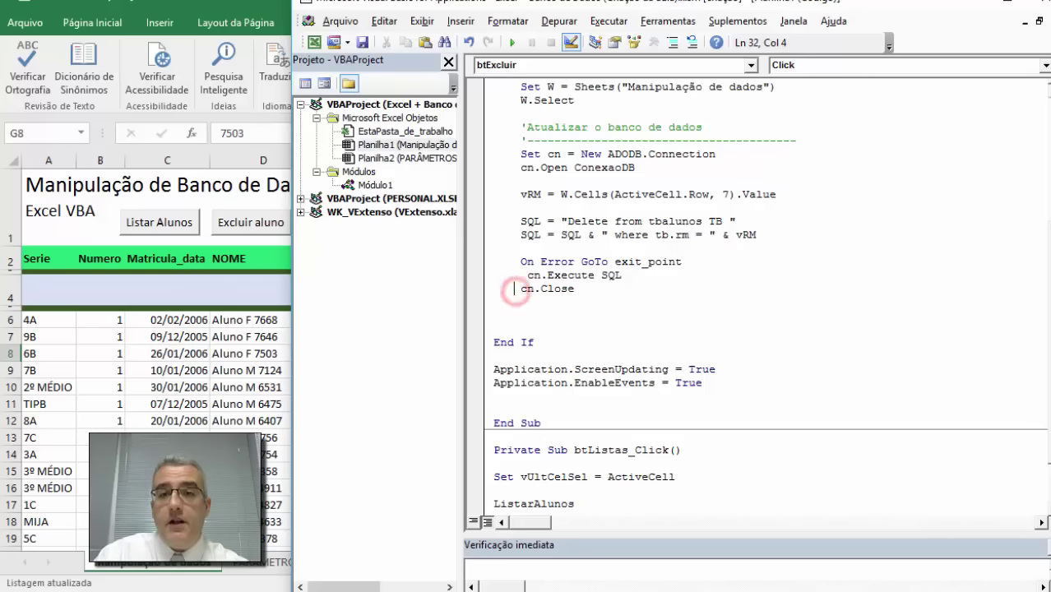
left_click(528, 275)
key("Tab")
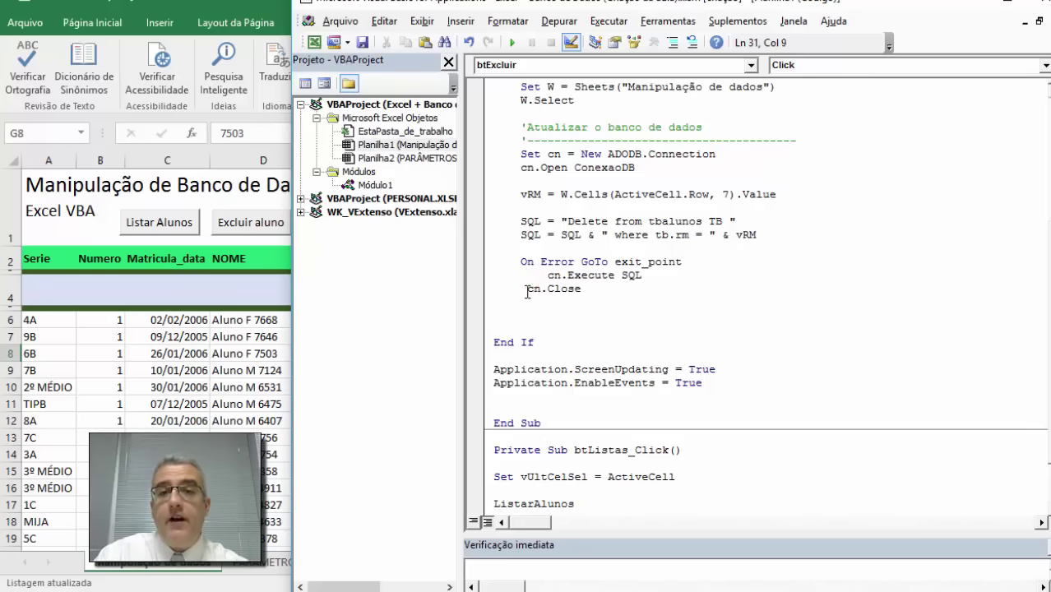
left_click(527, 288)
key("Tab")
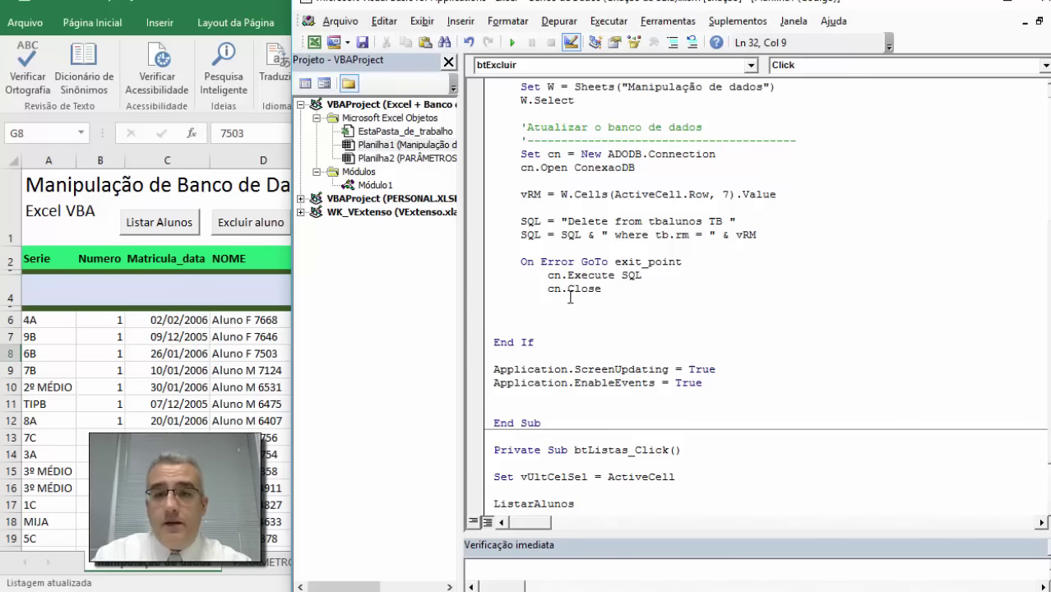
key("Down")
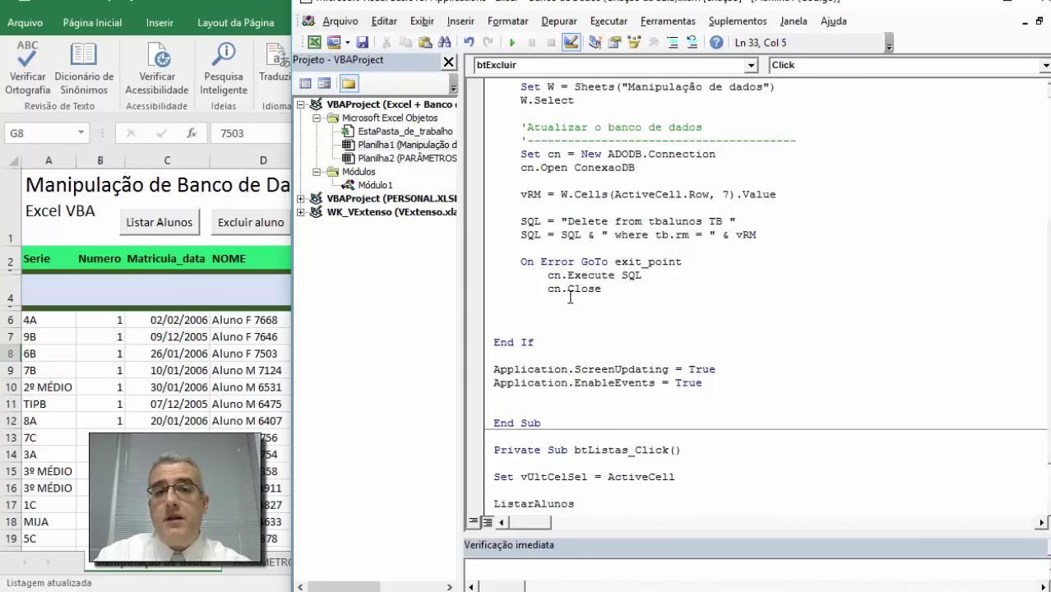
key("Return")
Step: Add a ListarAlunos call under the comment 'Atualiza a lista de alunos and a dashed separator line
type("List")
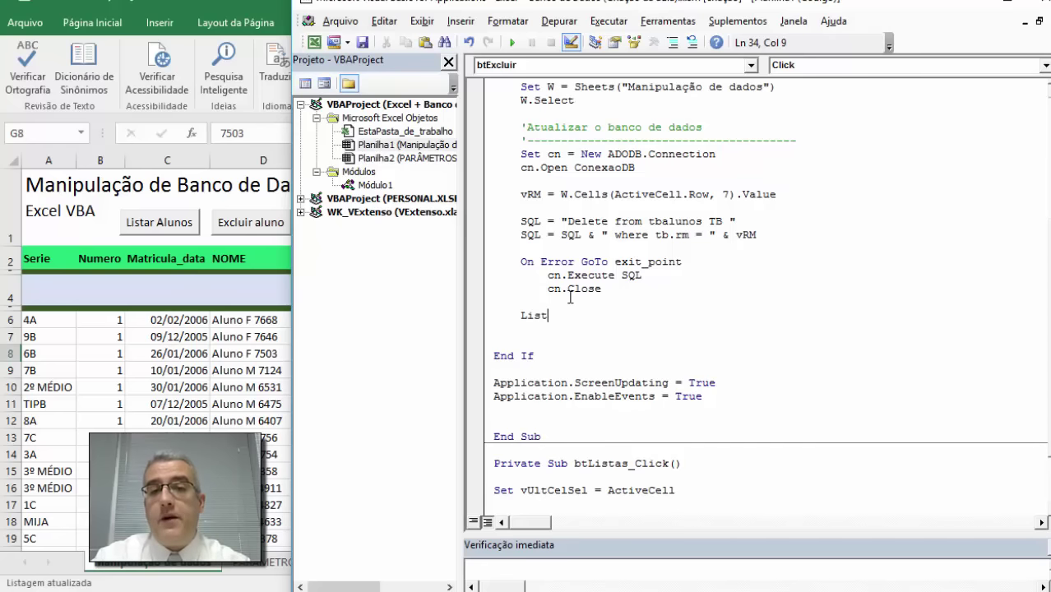
type("aralun")
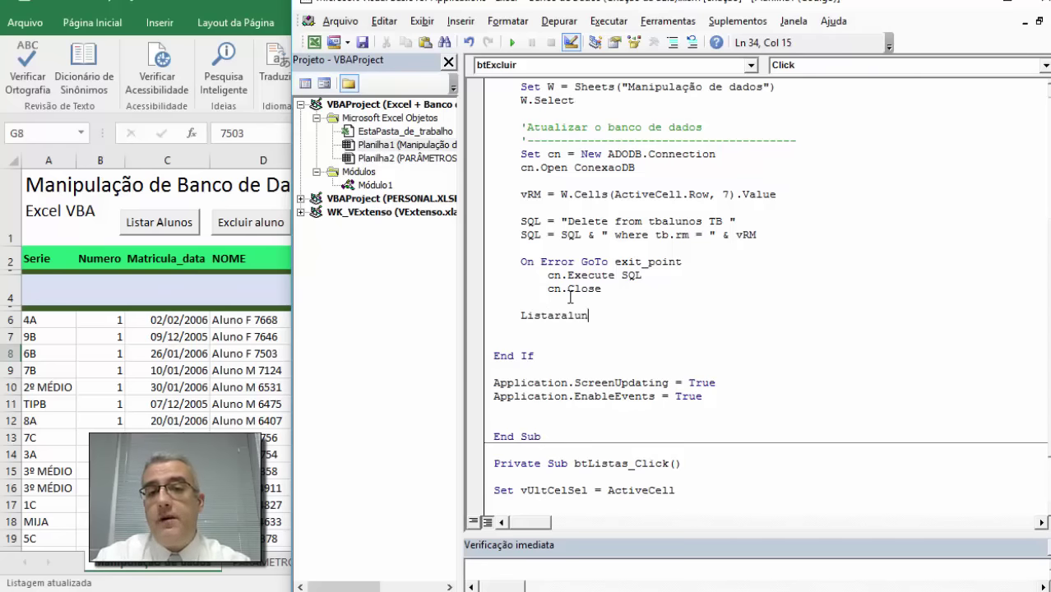
type("os")
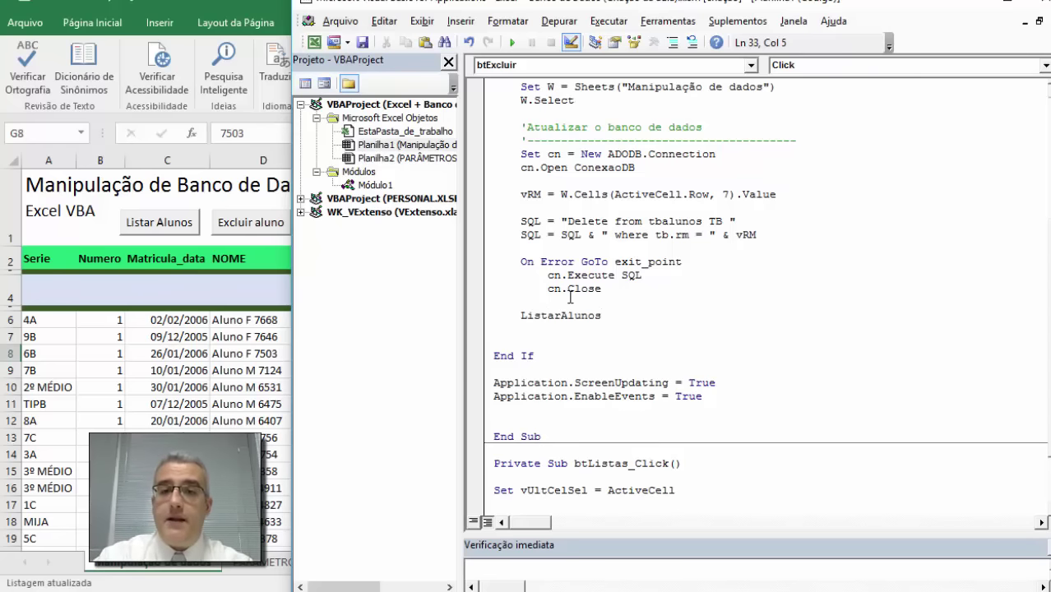
key("Return")
type("'Atualiza a l")
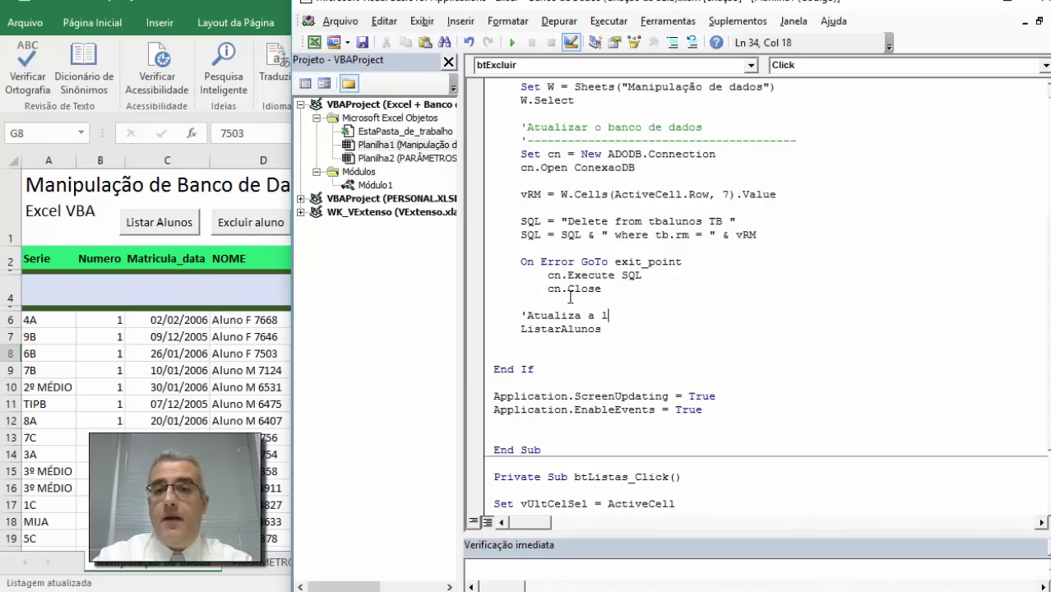
type("ista de alunos")
key("Return")
type("'")
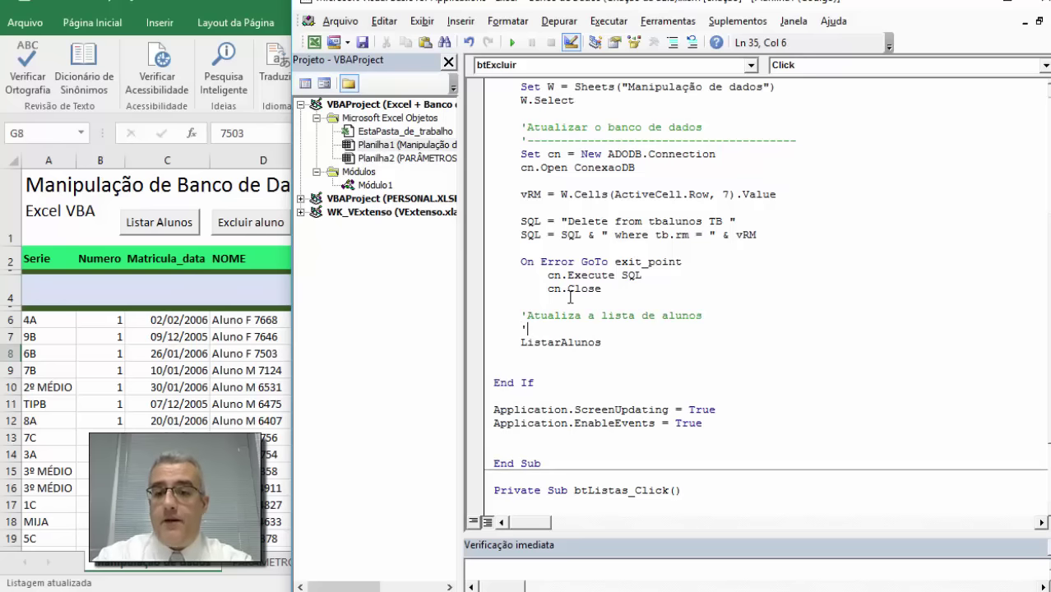
type("------------------------------------")
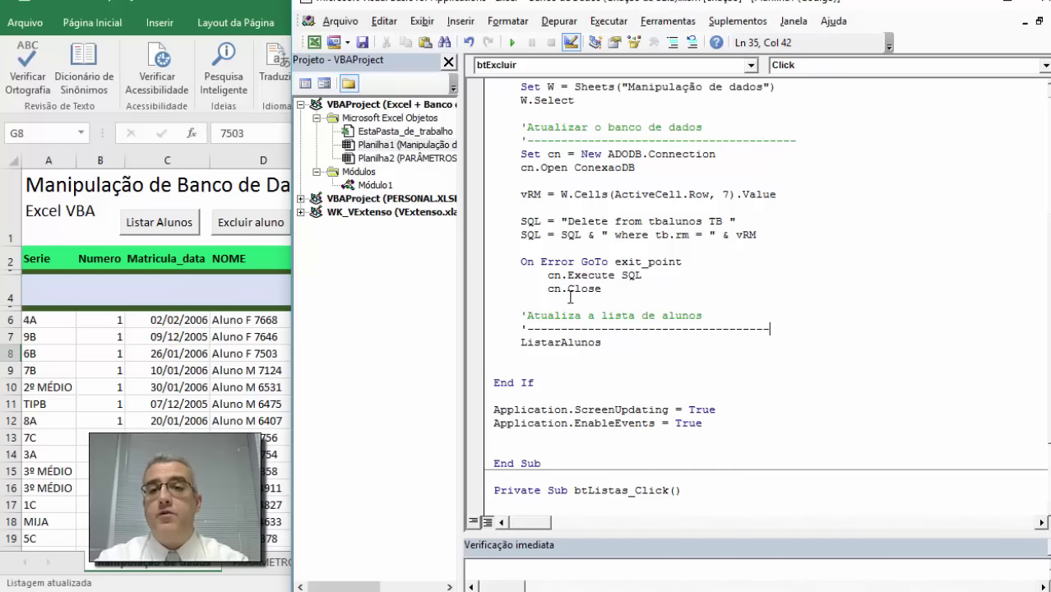
type("----")
Step: Insert a blank line after the EnableEvents line, just above End Sub
key("Down")
key("Down")
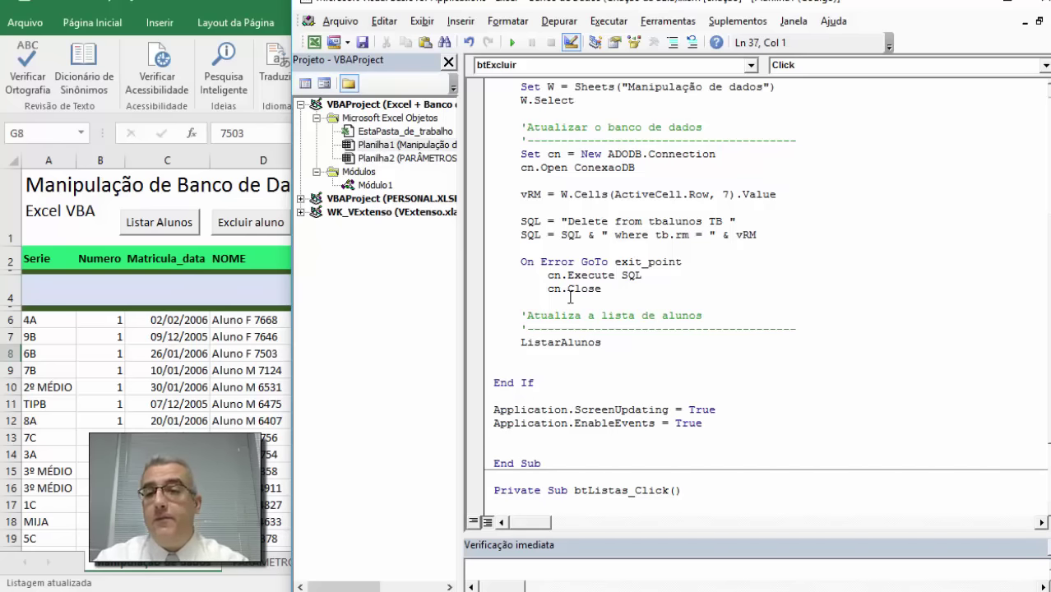
scroll(650, 336, "down", 1)
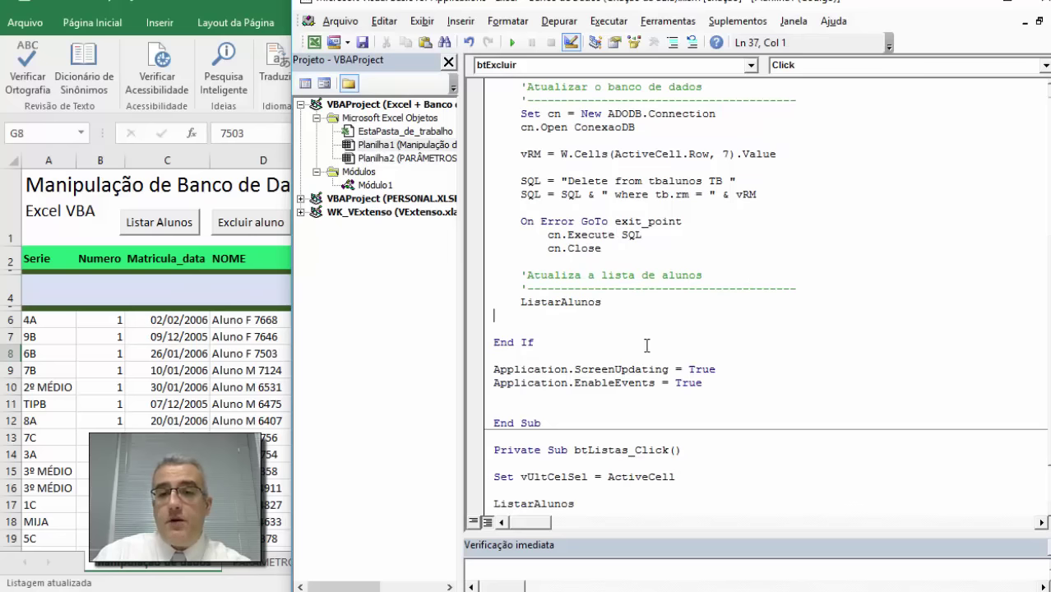
key("Down")
key("Down")
key("Down")
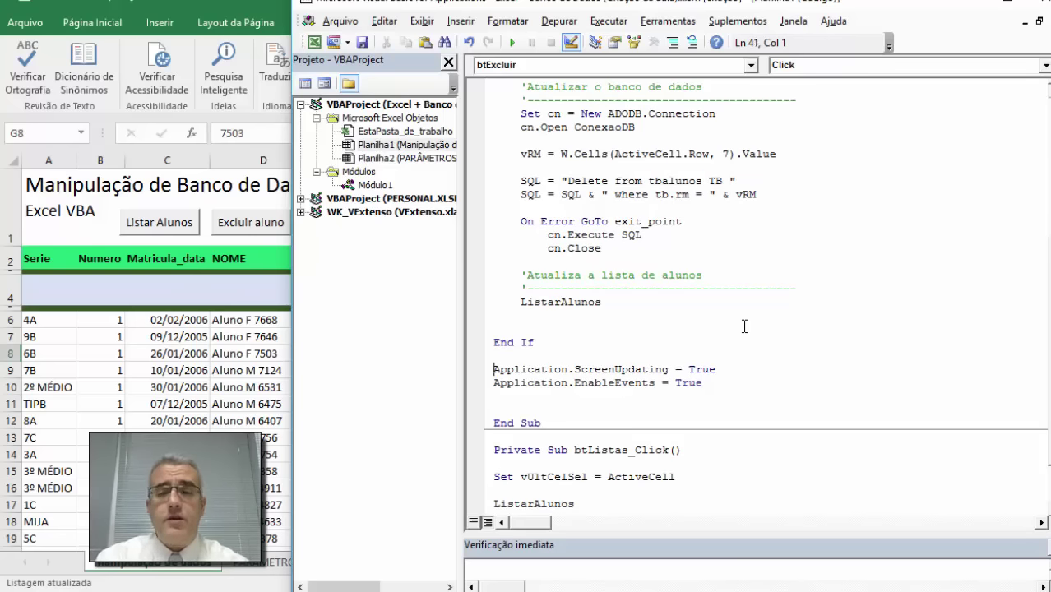
key("Down")
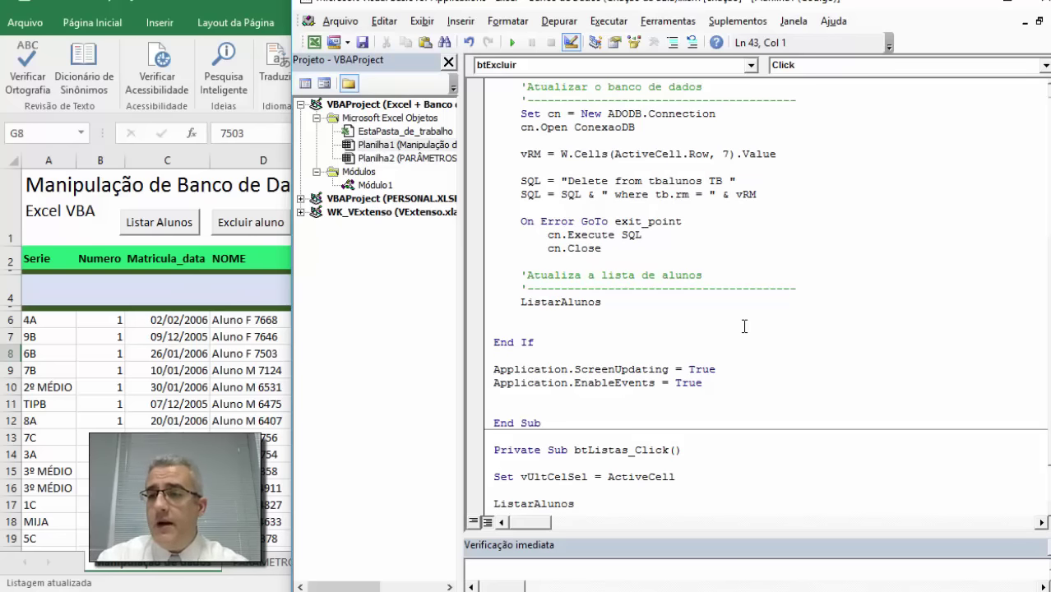
key("Return")
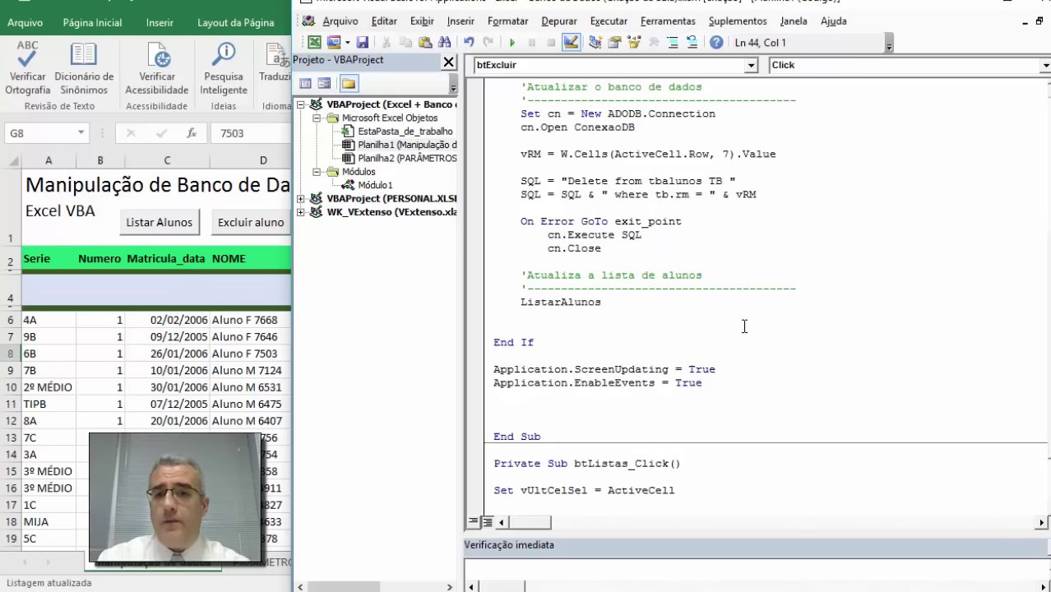
Step: Add the statement Application.StatusBar = "Registro excluido" above End Sub
type("api")
type("lica")
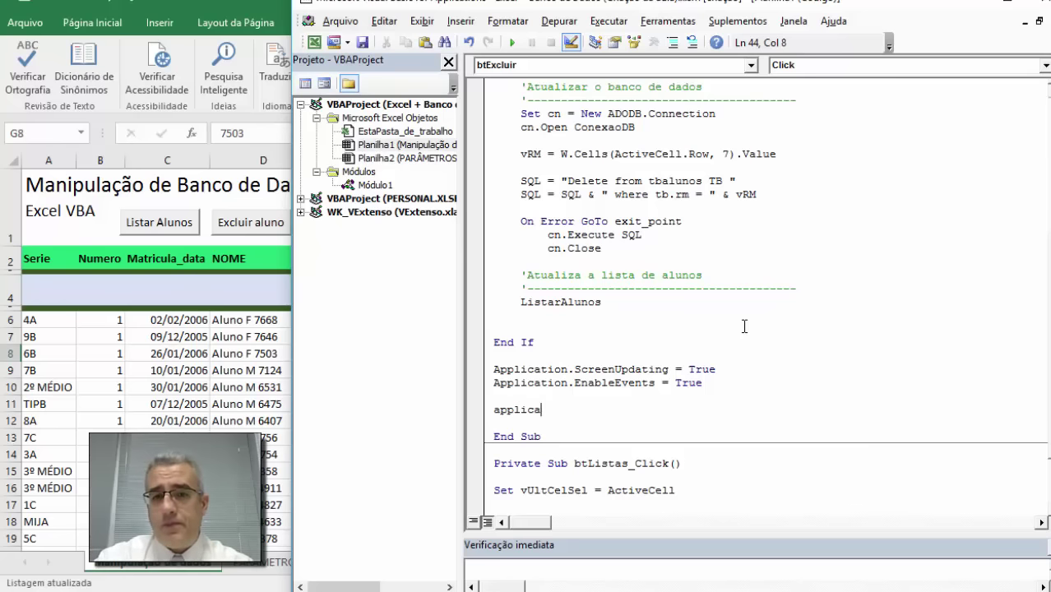
type("tion.")
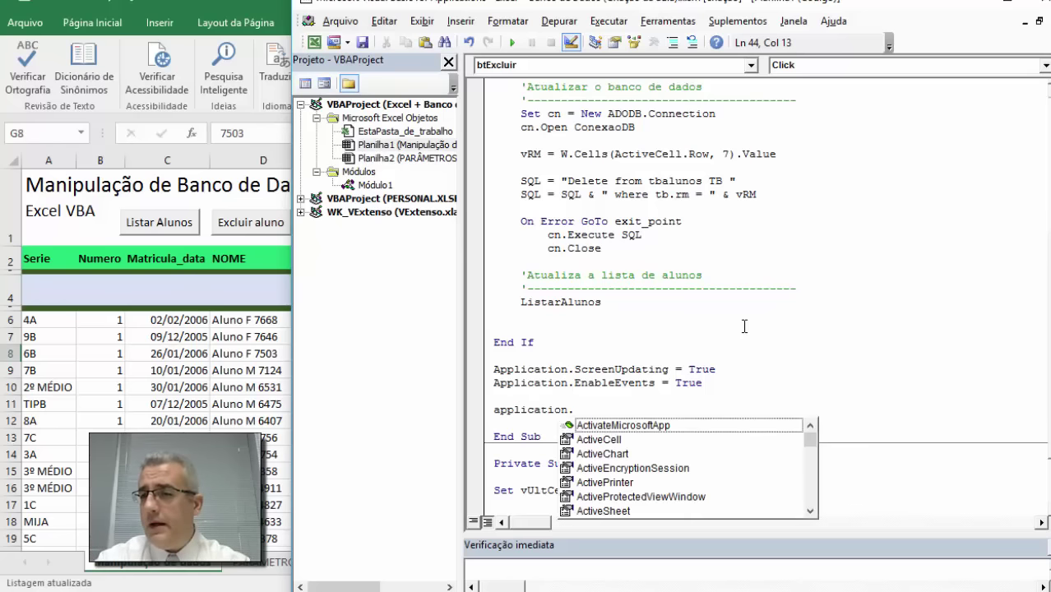
type("st")
key("Tab")
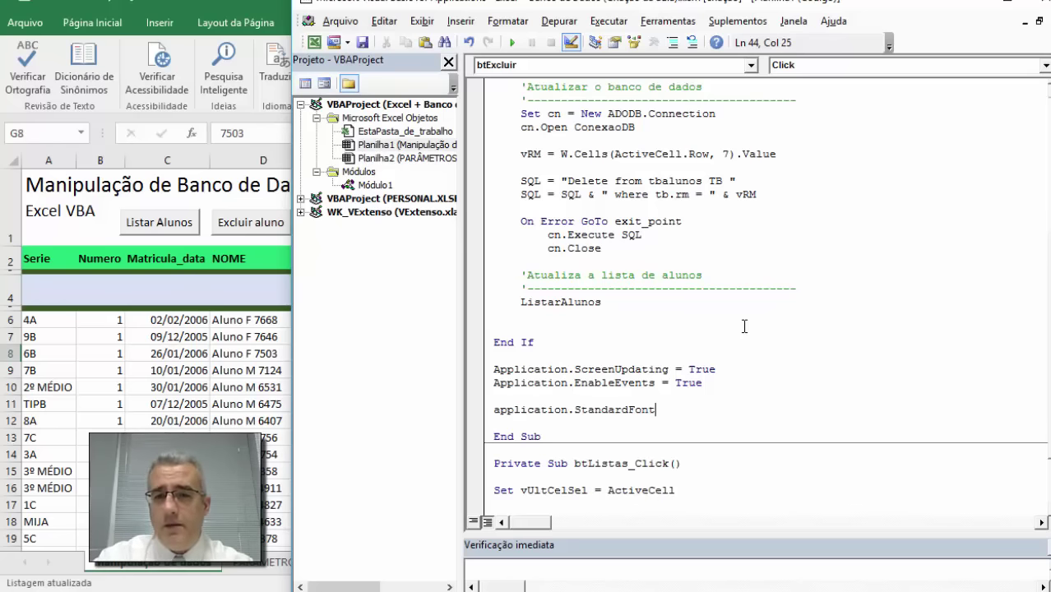
key("BackSpace")
key("BackSpace")
key("BackSpace")
key("BackSpace")
key("BackSpace")
key("BackSpace")
key("BackSpace")
key("BackSpace")
key("BackSpace")
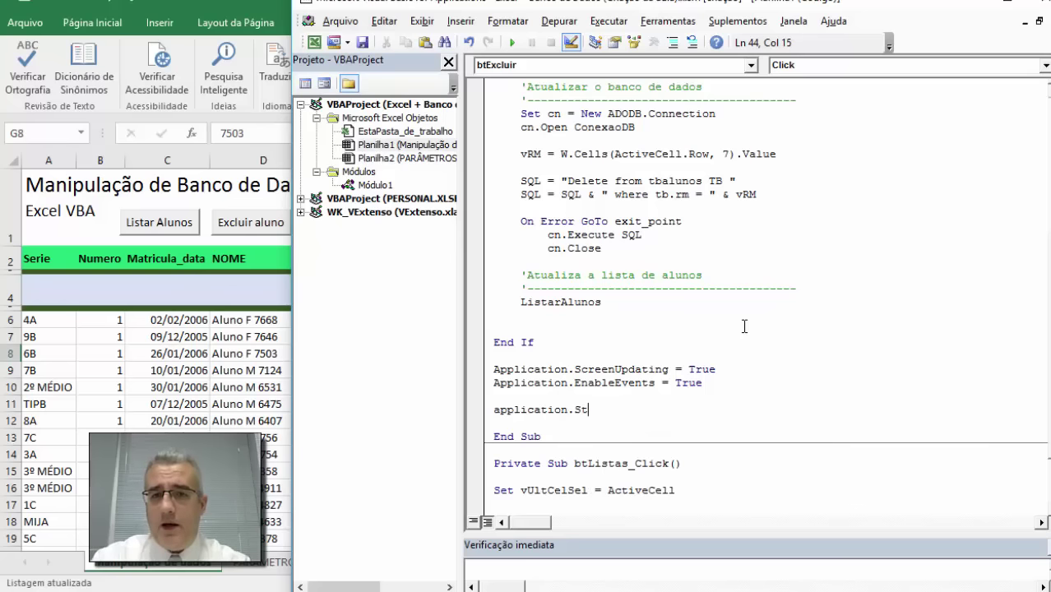
type("tuu")
type("sbar")
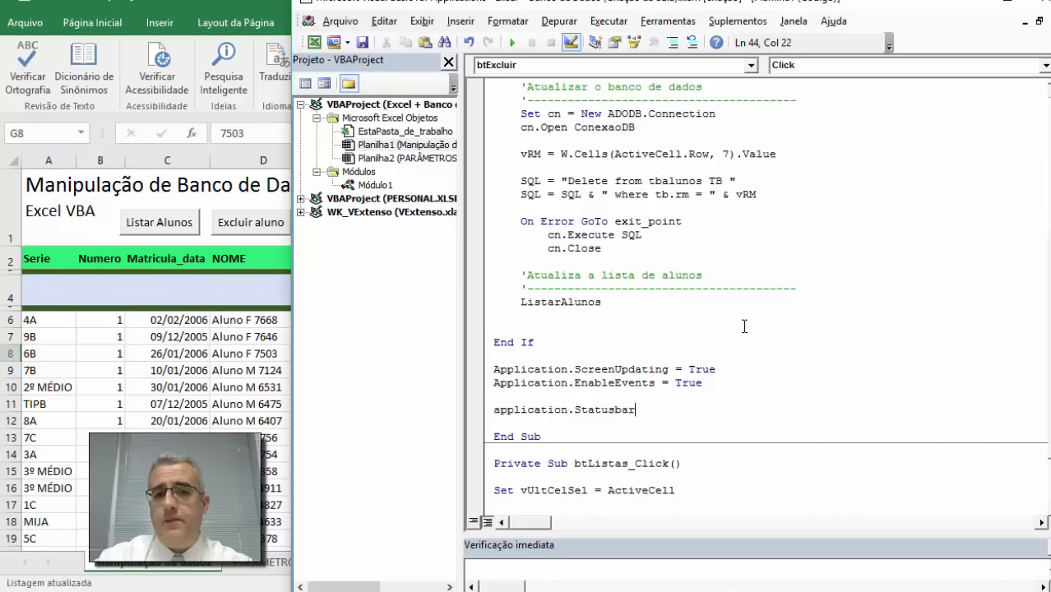
type(" R")
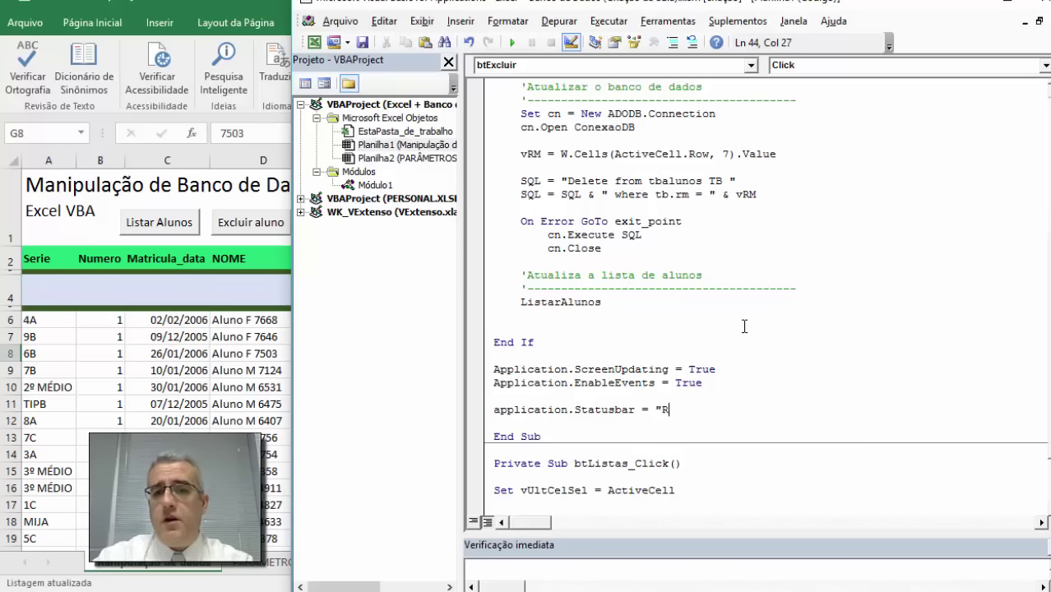
type("egistro exclui")
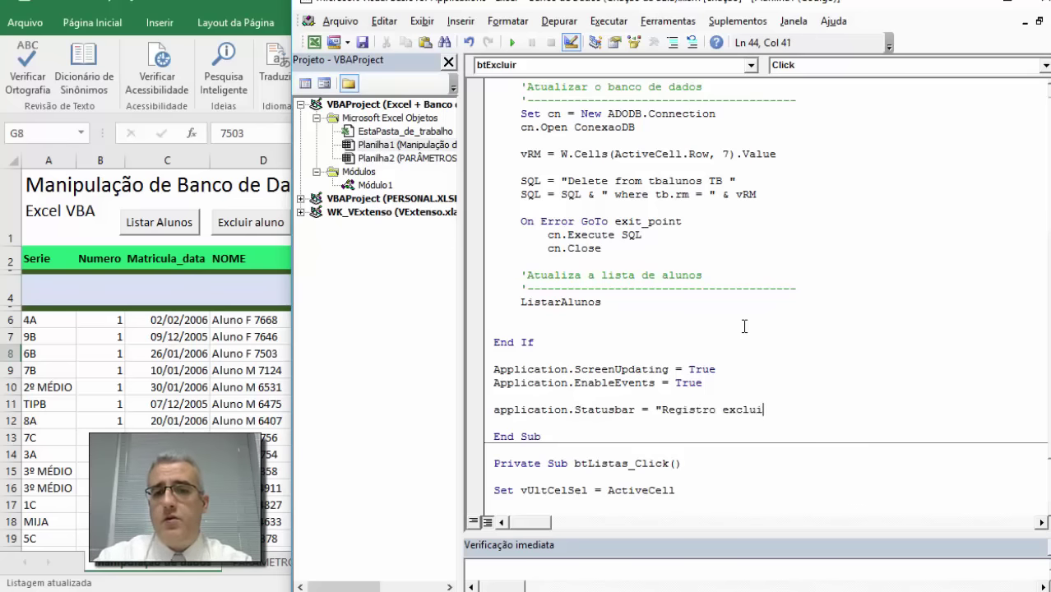
type("do\"")
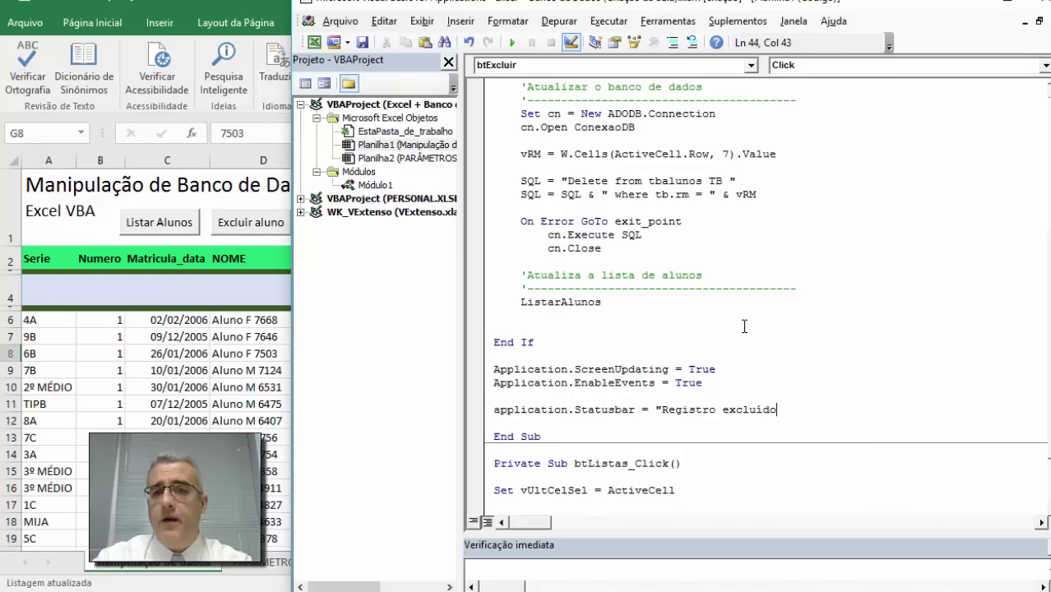
key("Return")
key("Return")
key("Return")
key("Return")
key("Return")
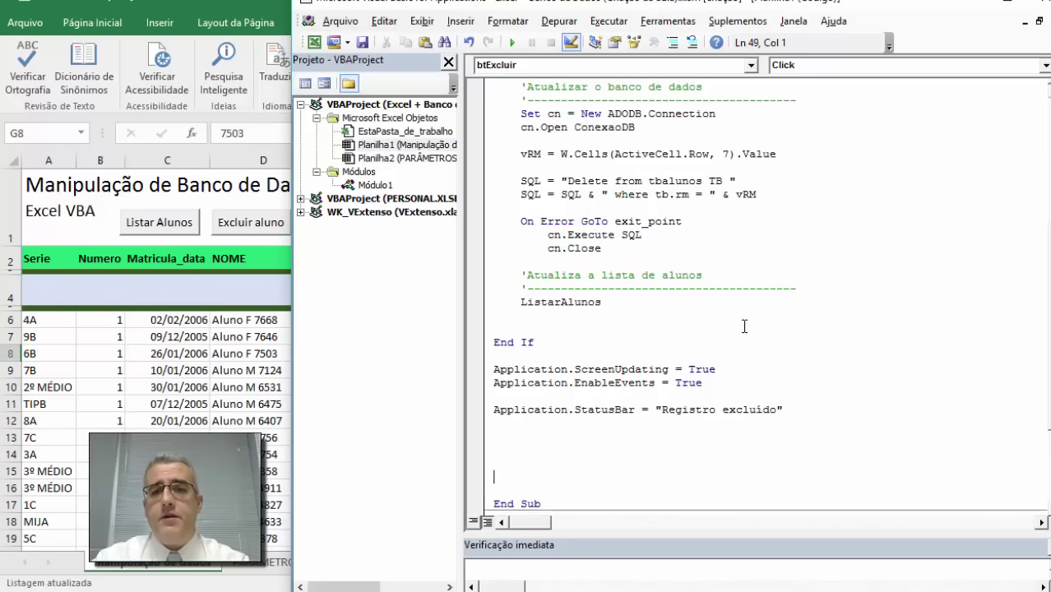
key("Return")
key("Return")
key("Return")
Step: Add an Exit Sub line after the StatusBar statement
key("Up")
key("Up")
key("Up")
key("Up")
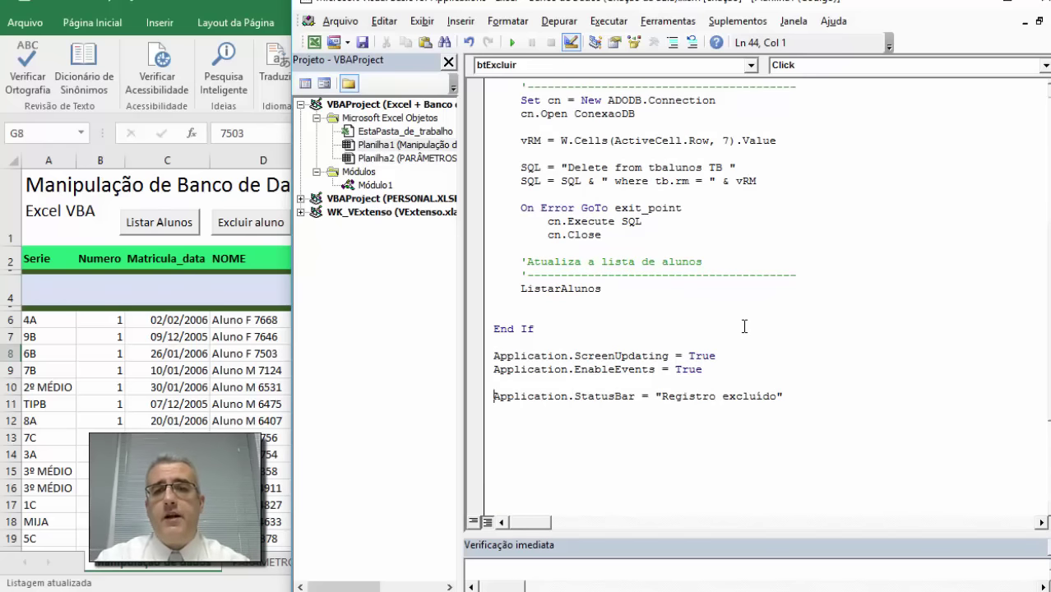
key("shift+Down")
key("Down")
key("Down")
type("exit")
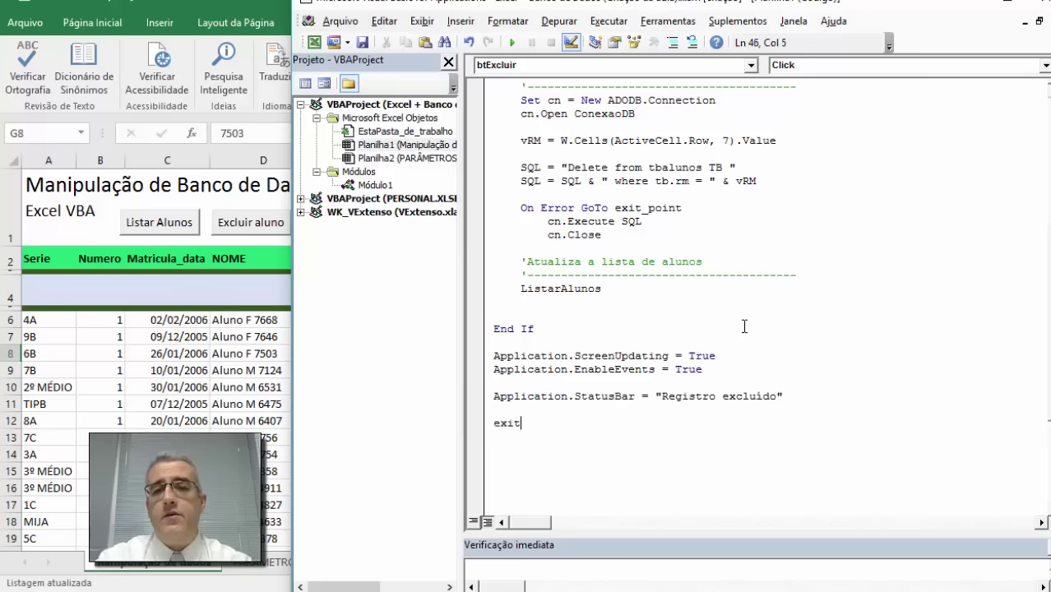
type(" sub")
key("Return")
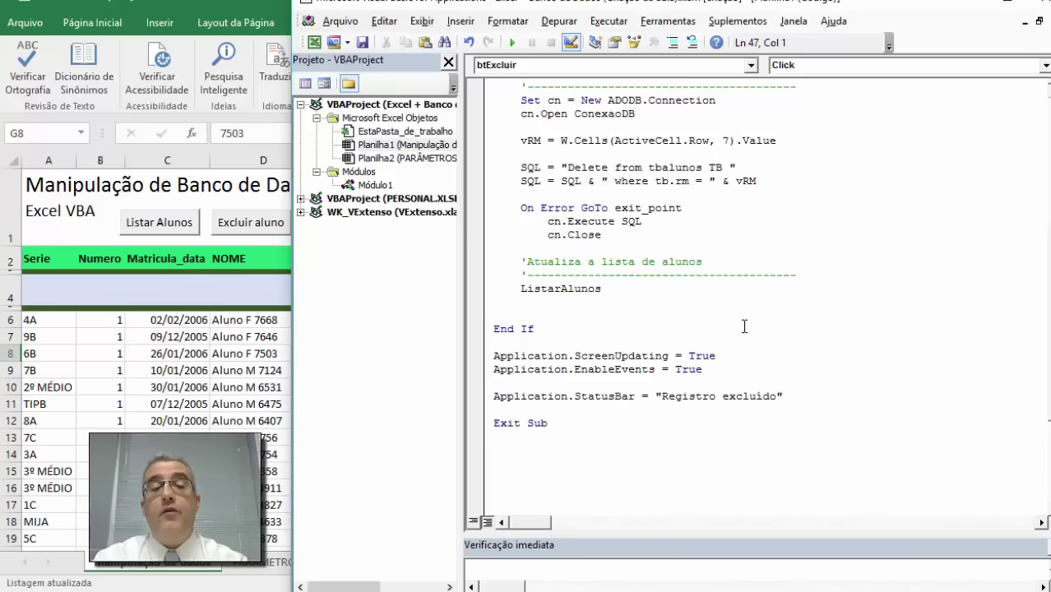
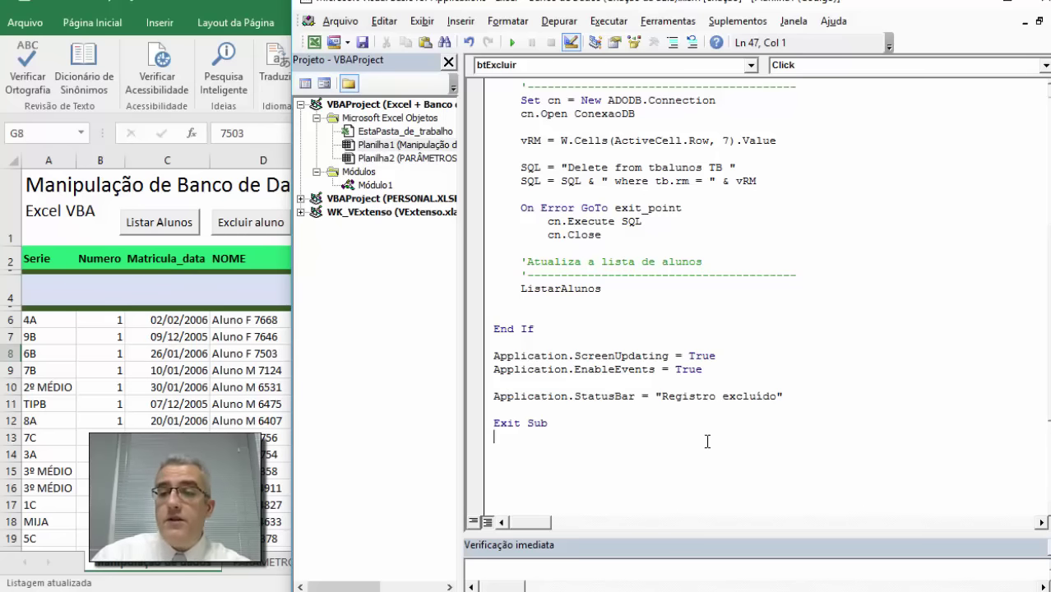
Step: Below Exit Sub in btExcluir, add an exit_point: label followed by On Error Resume Next
scroll(740, 386, "down", 2)
key("Return")
type("ex")
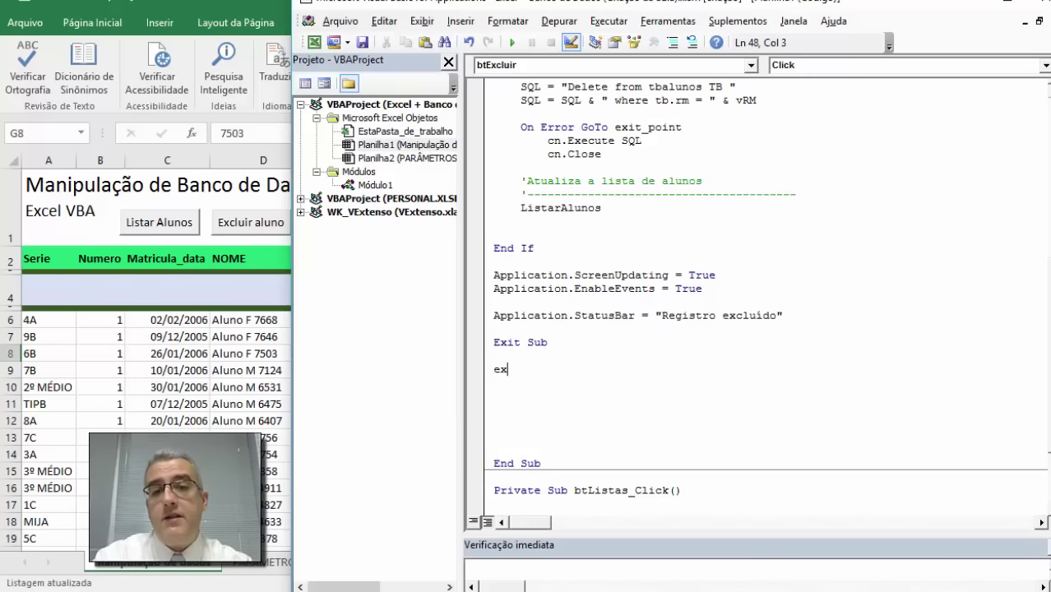
type("it_poin")
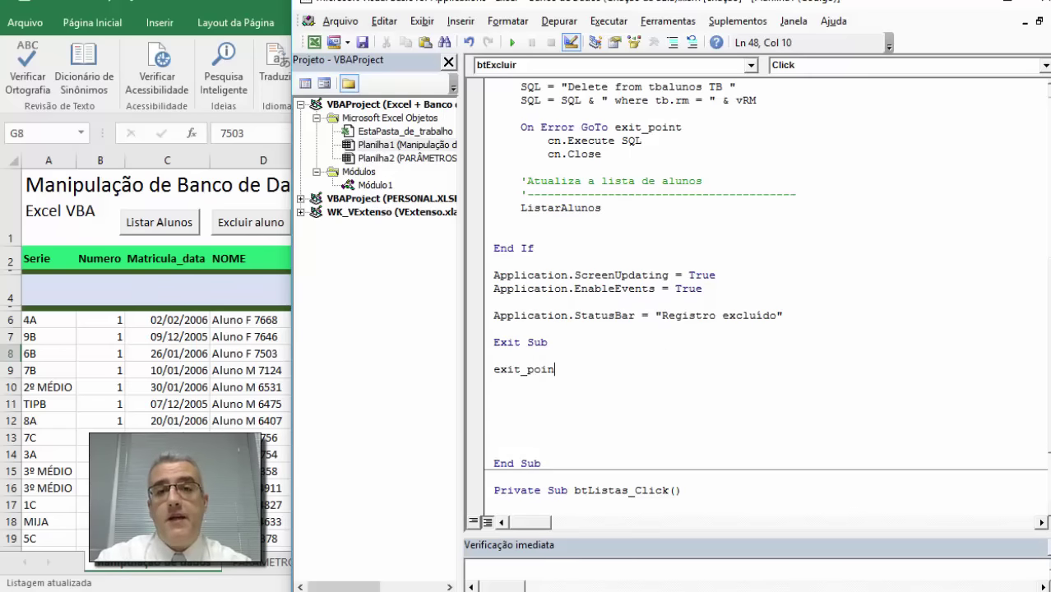
type("t:")
key("Return")
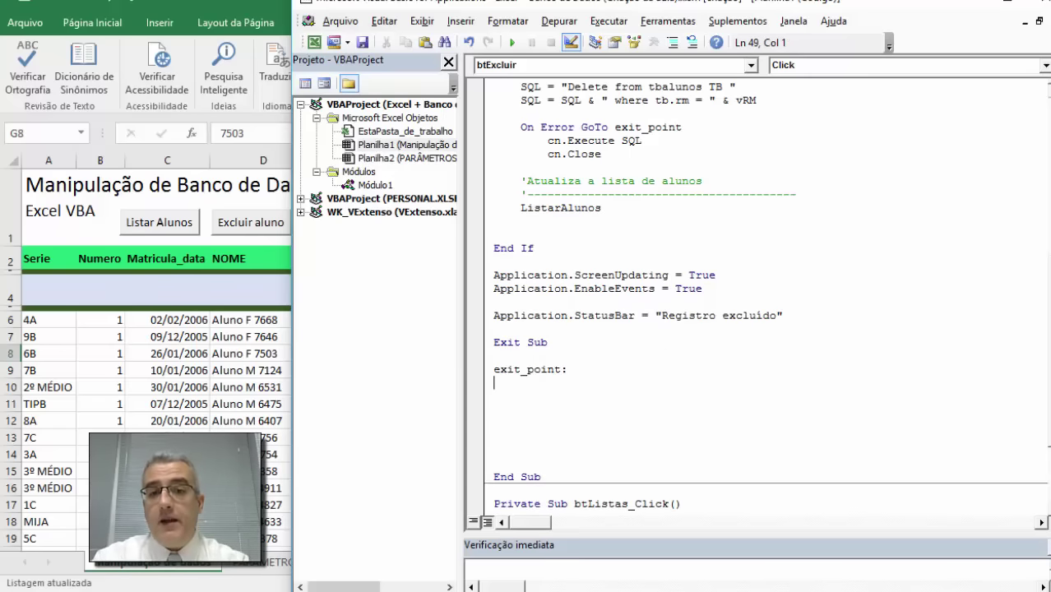
type("On e")
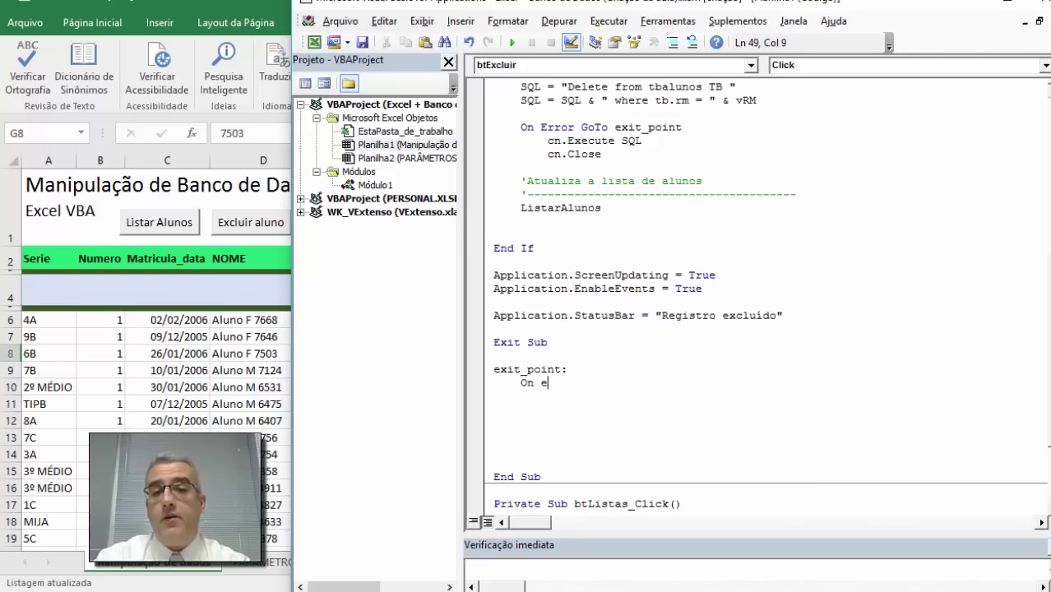
type("rror got")
key("BackSpace")
key("BackSpace")
key("BackSpace")
type("reme")
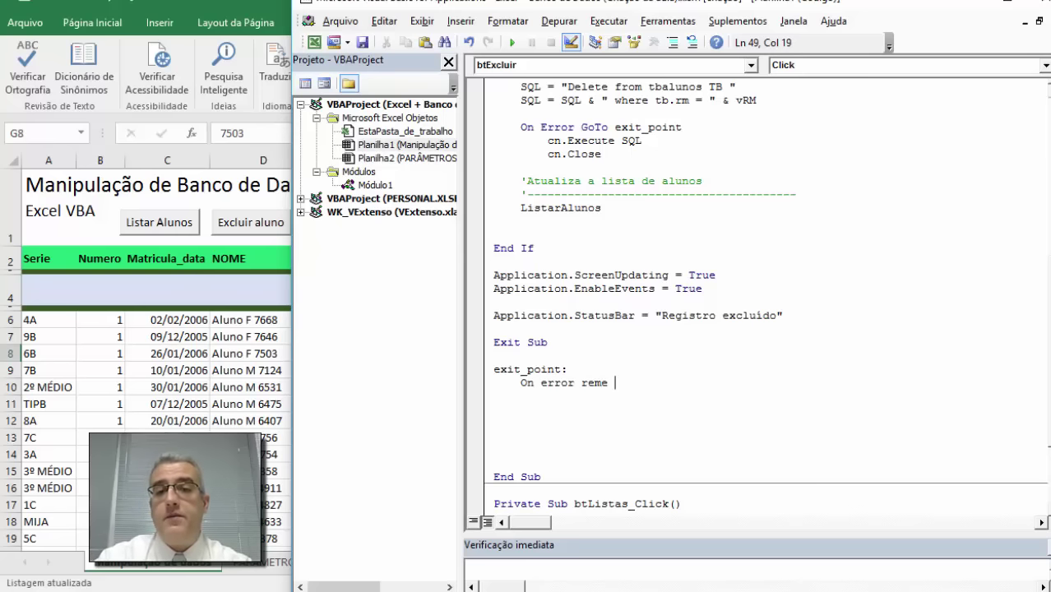
type(" n")
key("BackSpace")
key("BackSpace")
key("BackSpace")
type("ume next")
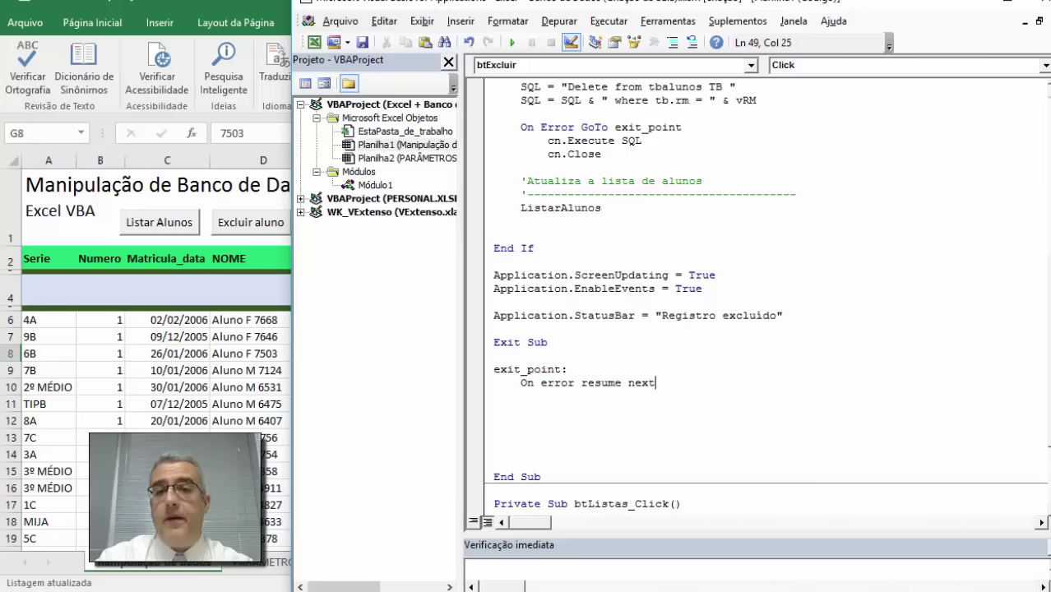
key("Return")
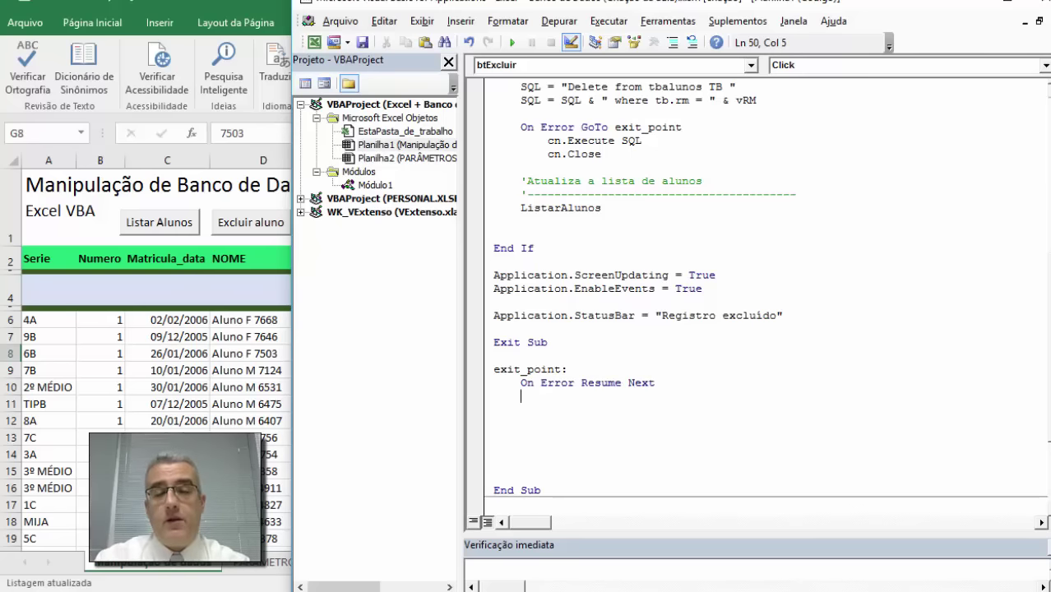
key("Down")
key("Down")
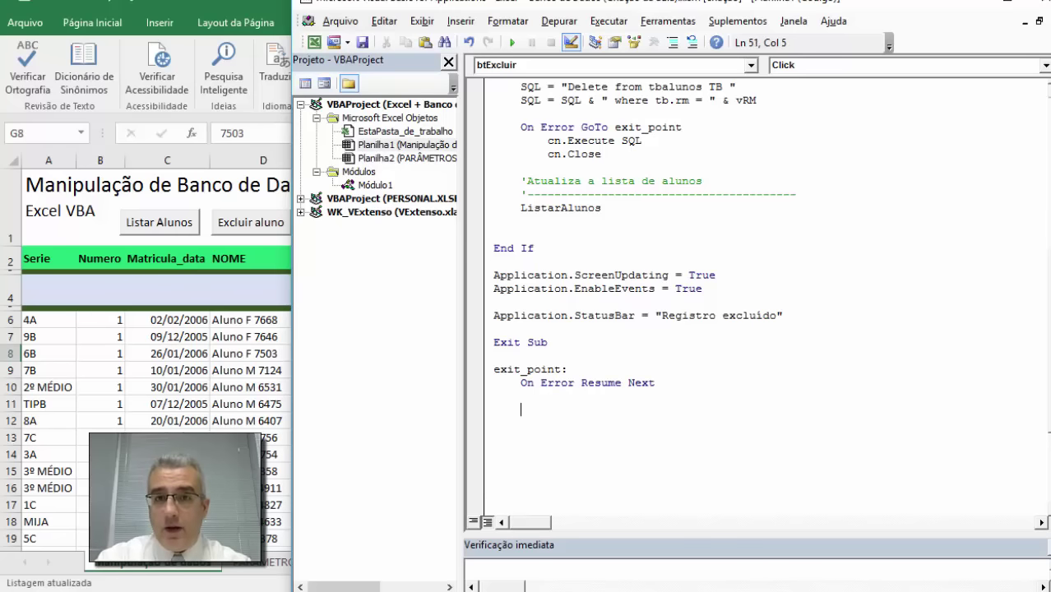
Step: Add an On Error GoTo 0 line right below cn.Close
left_click(537, 233)
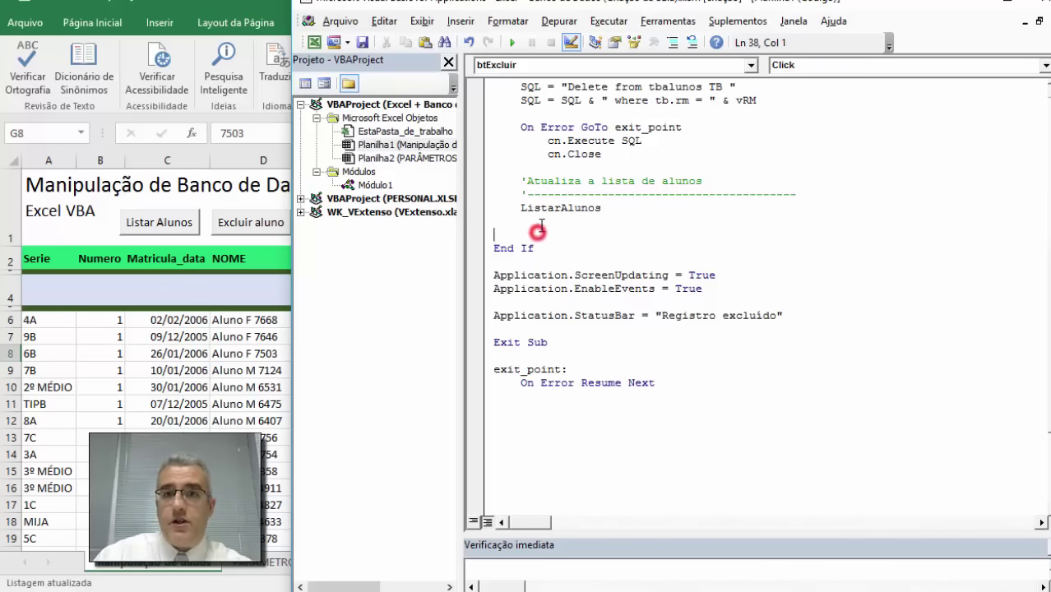
left_click(543, 164)
key("Return")
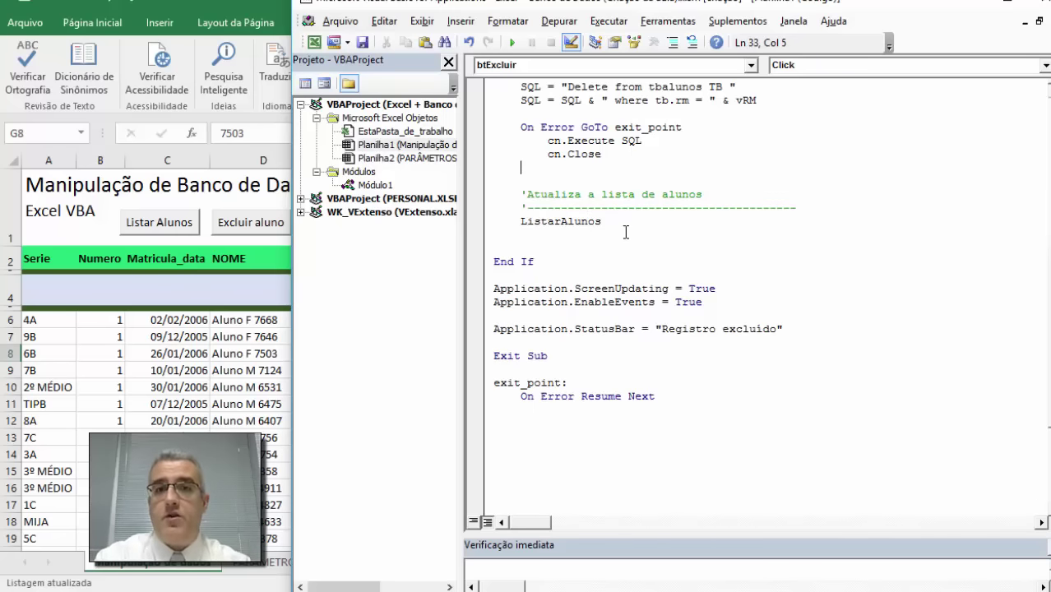
key("Return")
type("on error go")
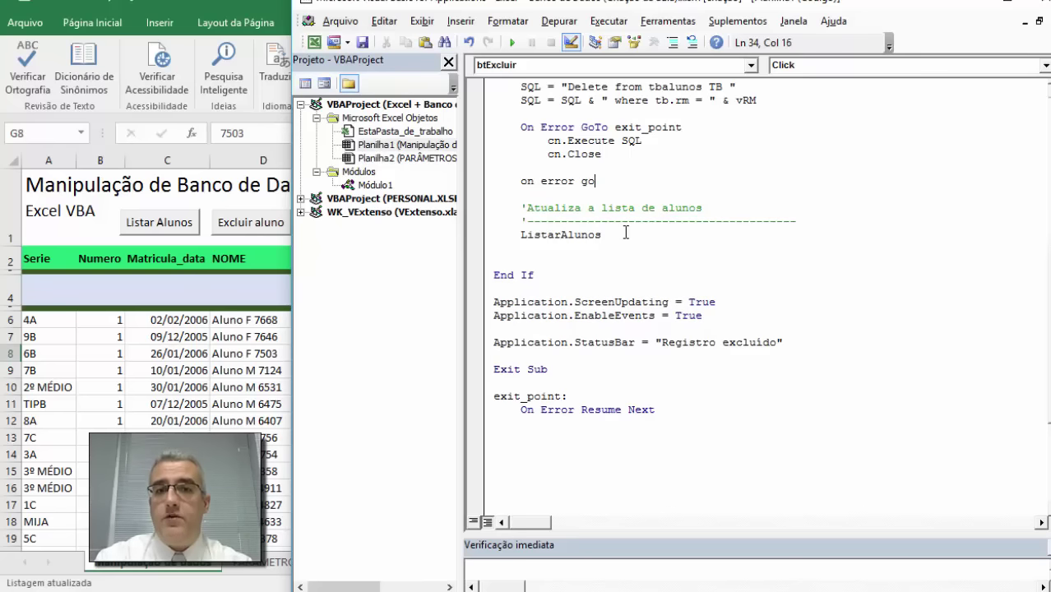
key("BackSpace")
type("goto 0")
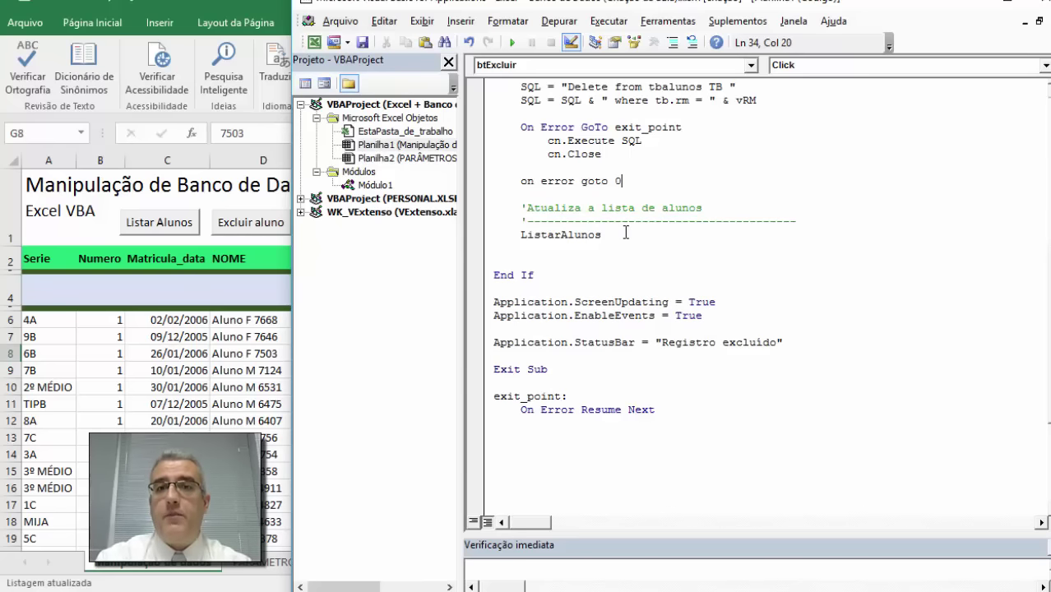
key("Down")
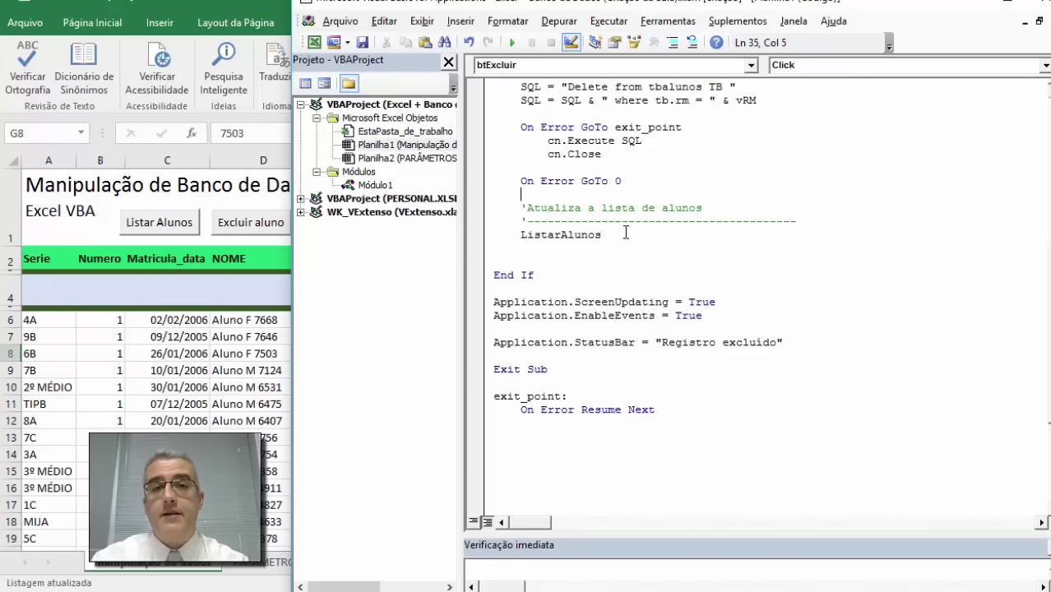
Step: Add cn.Close under On Error Resume Next in the exit_point handler, correcting the IntelliSense pick
left_click_drag(640, 234, 531, 238)
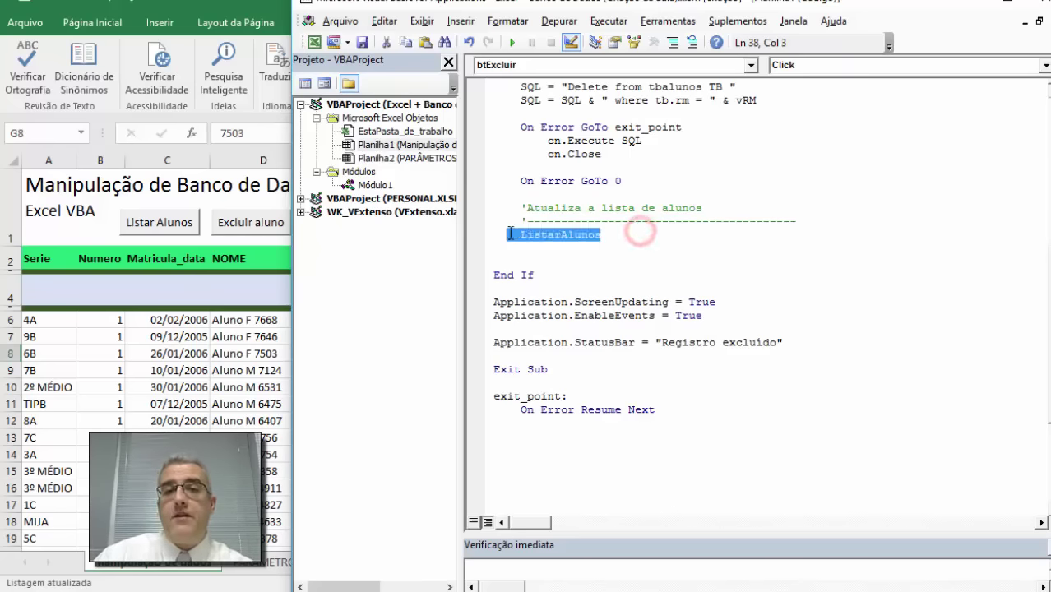
left_click(561, 395)
left_click(555, 409)
left_click(539, 424)
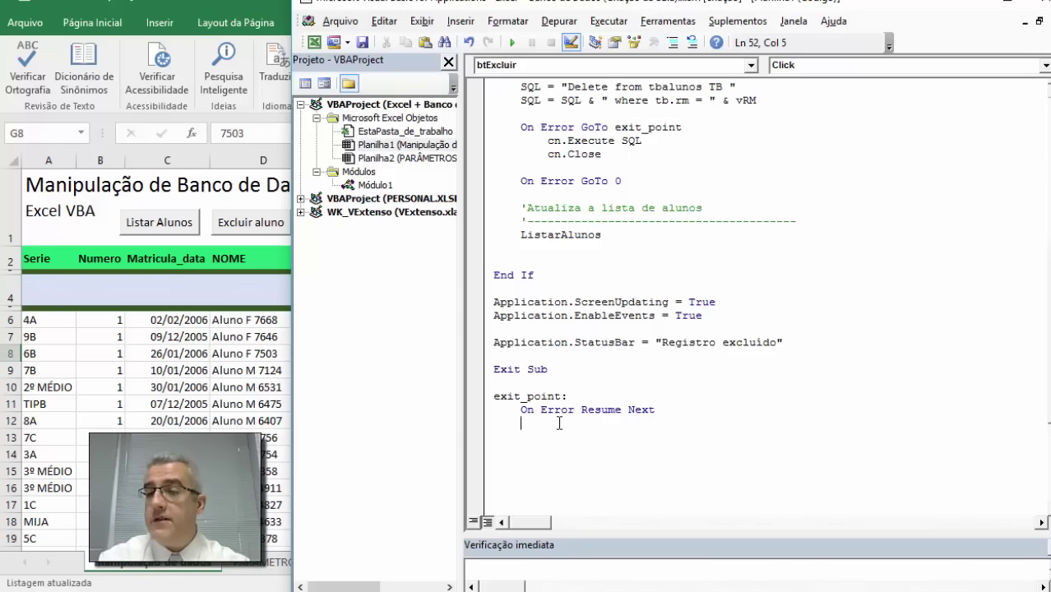
type("cn")
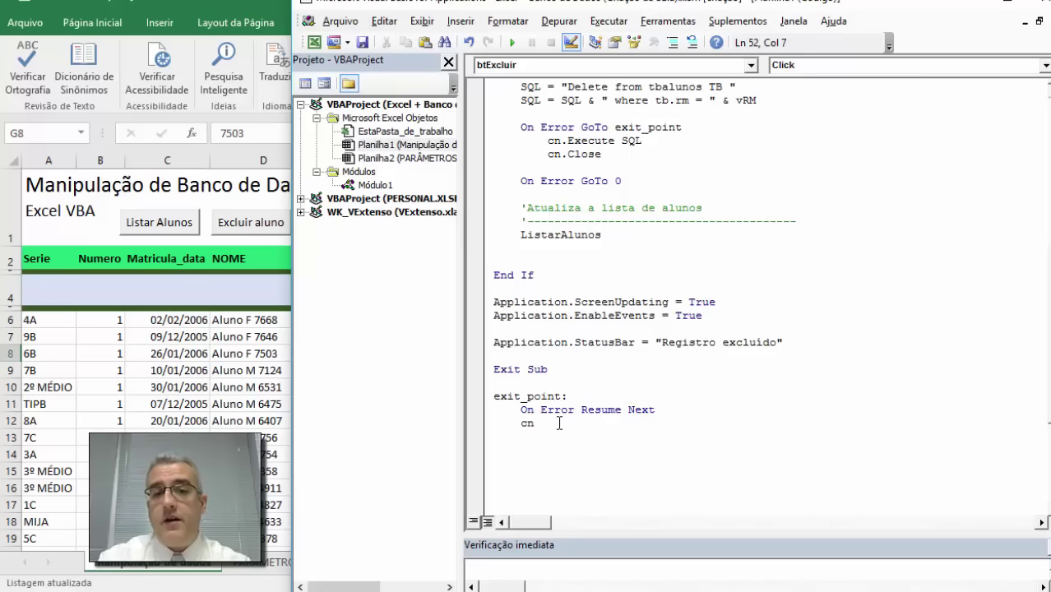
type(".close")
key("Down")
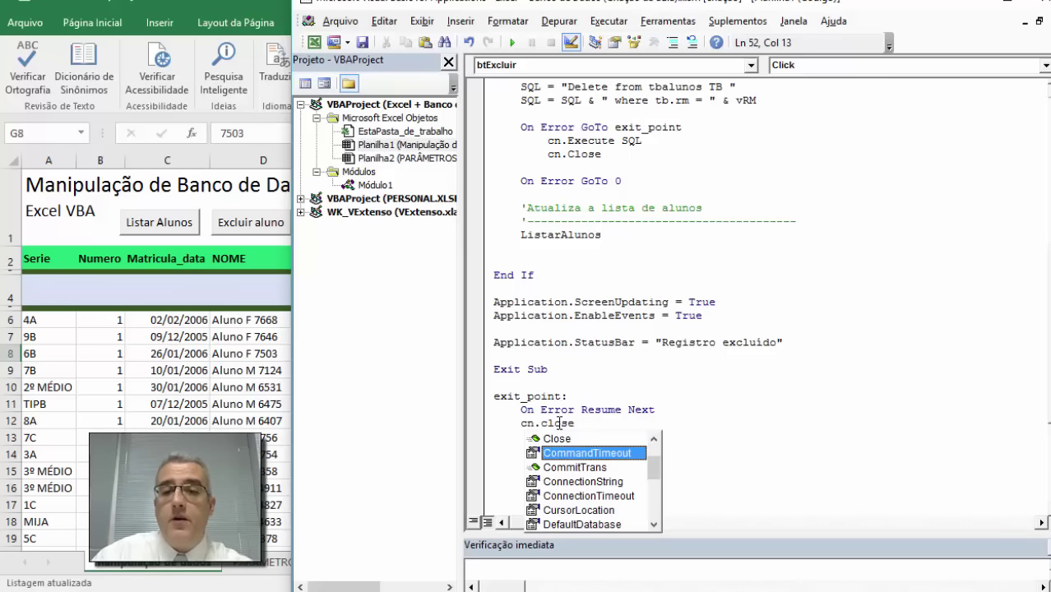
key("Tab")
key("BackSpace")
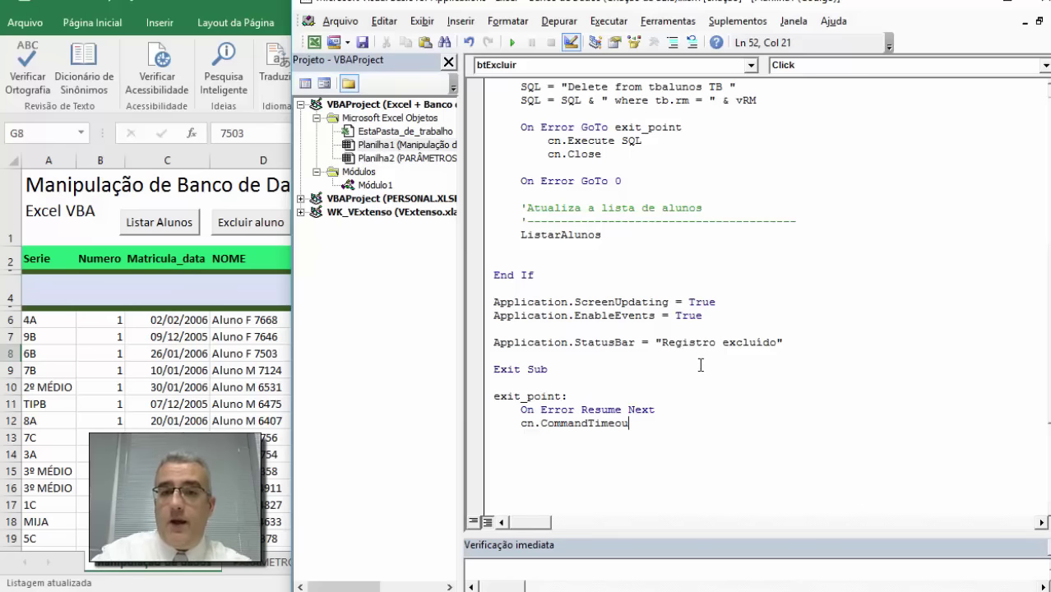
key("BackSpace")
key("BackSpace")
key("BackSpace")
key("BackSpace")
key("BackSpace")
key("BackSpace")
type("close")
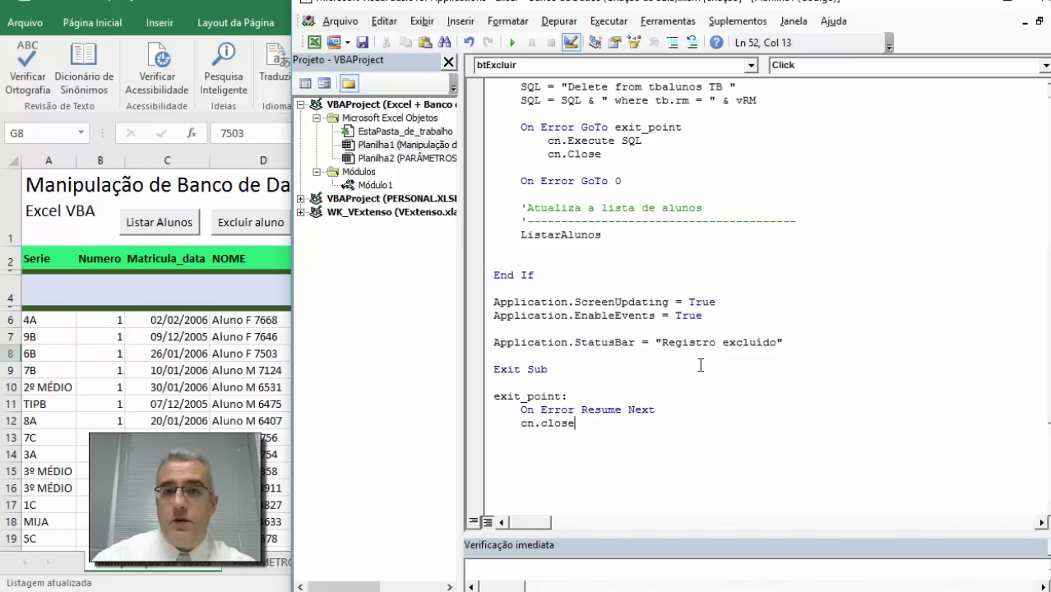
Step: Compare the cn.Execute and new cn.Close lines, then start a new line below cn.Close
left_click(715, 269)
left_click(586, 139)
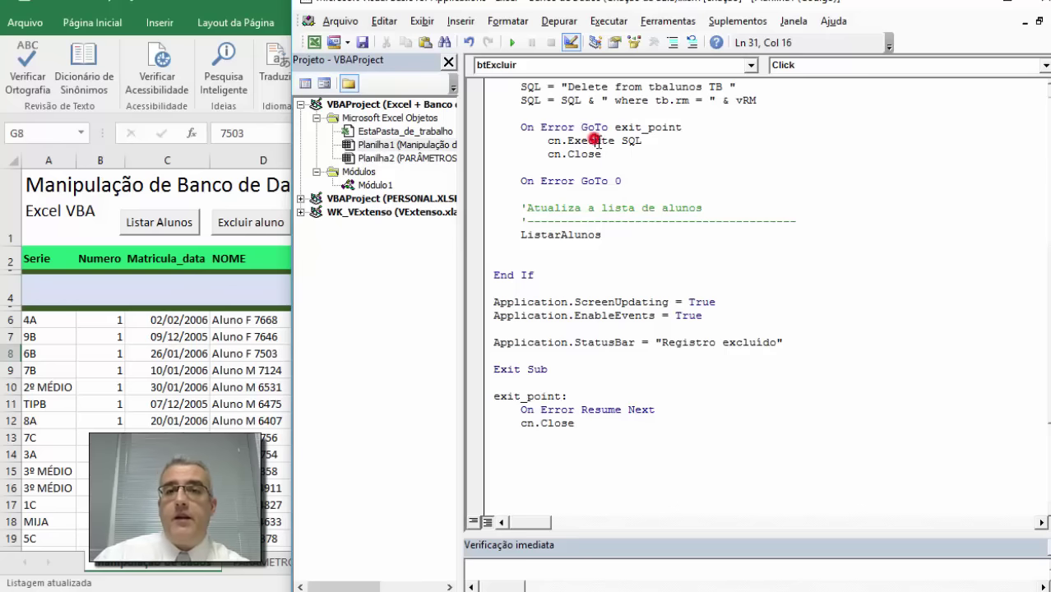
double_click(627, 140)
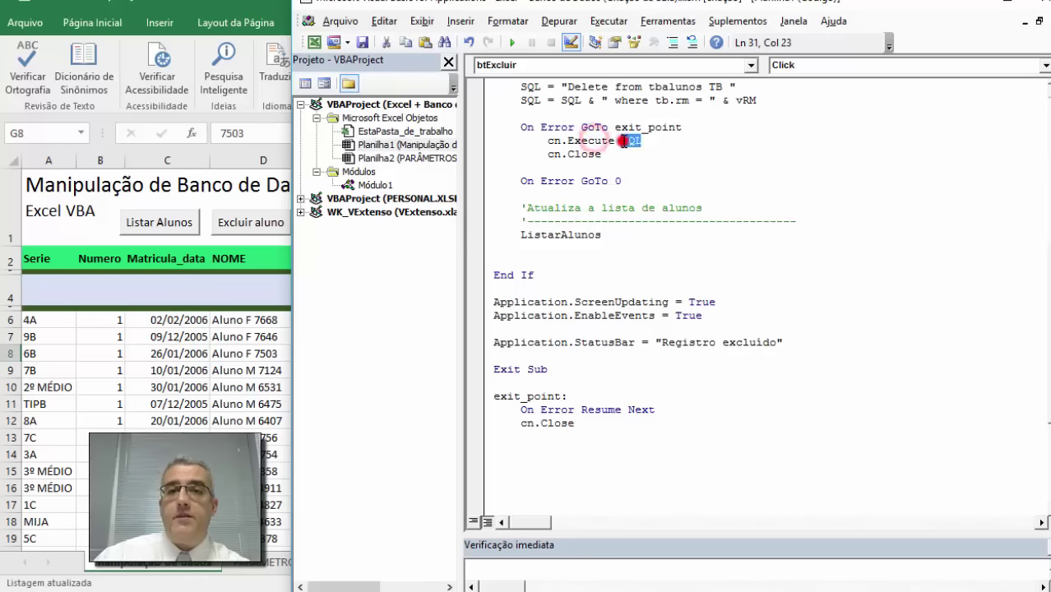
double_click(557, 422)
left_click(587, 426)
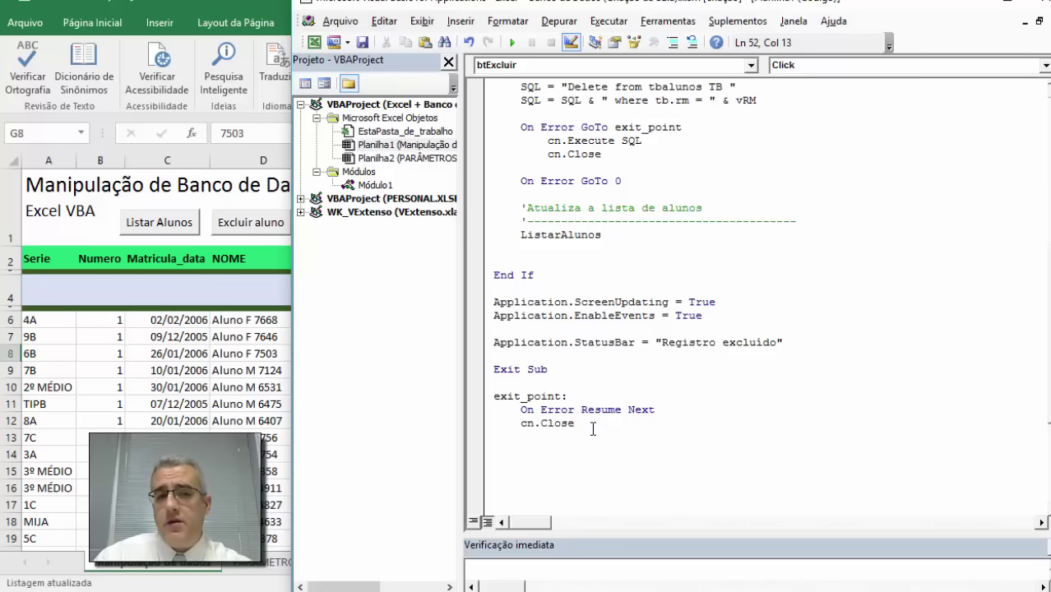
left_click(591, 436)
type("msgbo")
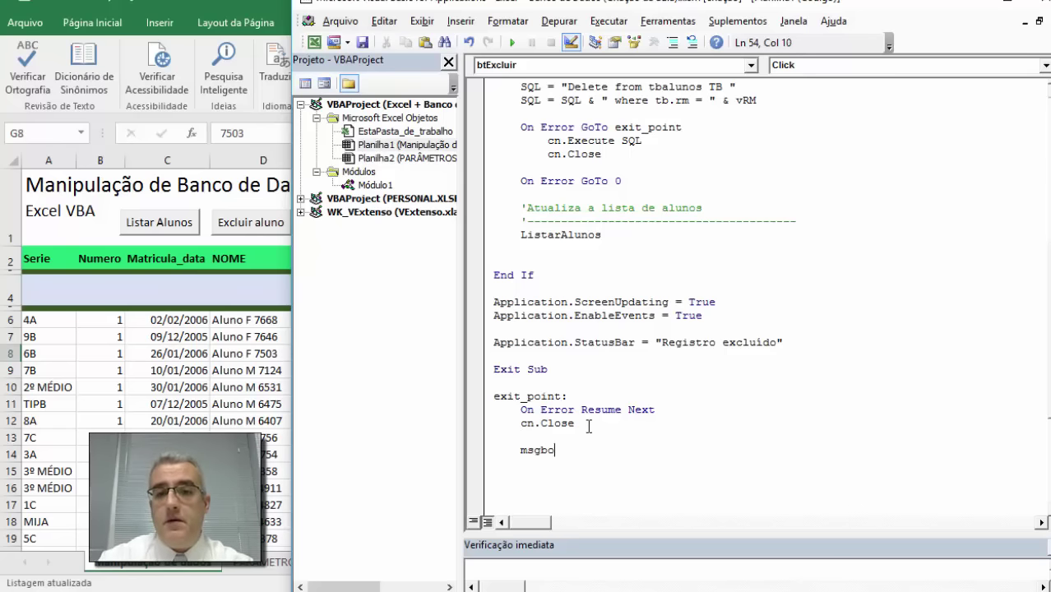
Step: Finish the MsgBox "Há um erro no procedimento. Verifique!" line and delete the extra blank lines after it
type("x \"Há um erro no procedimento")
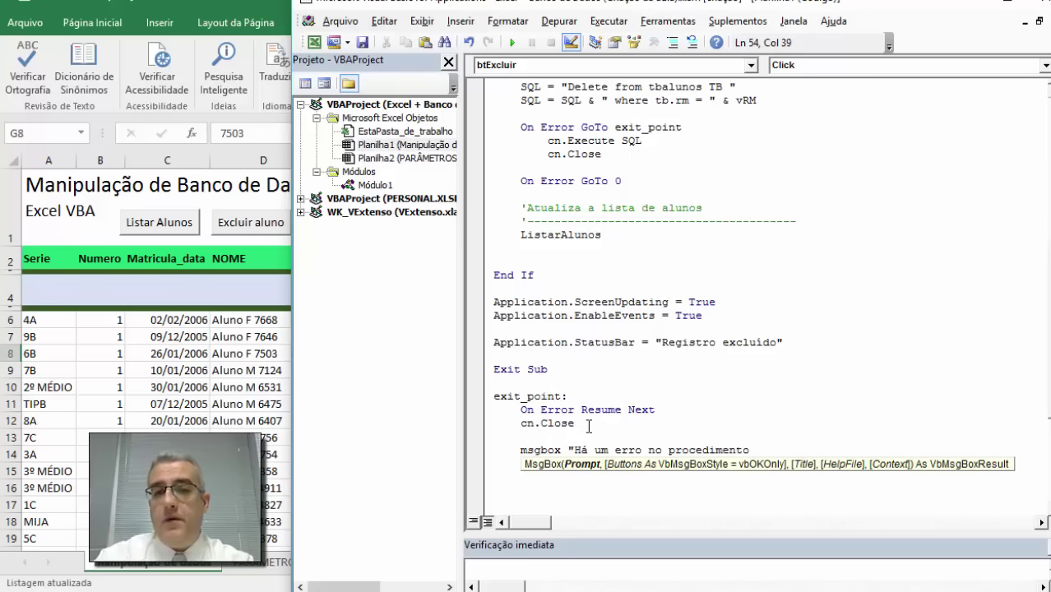
type(". Verifique!")
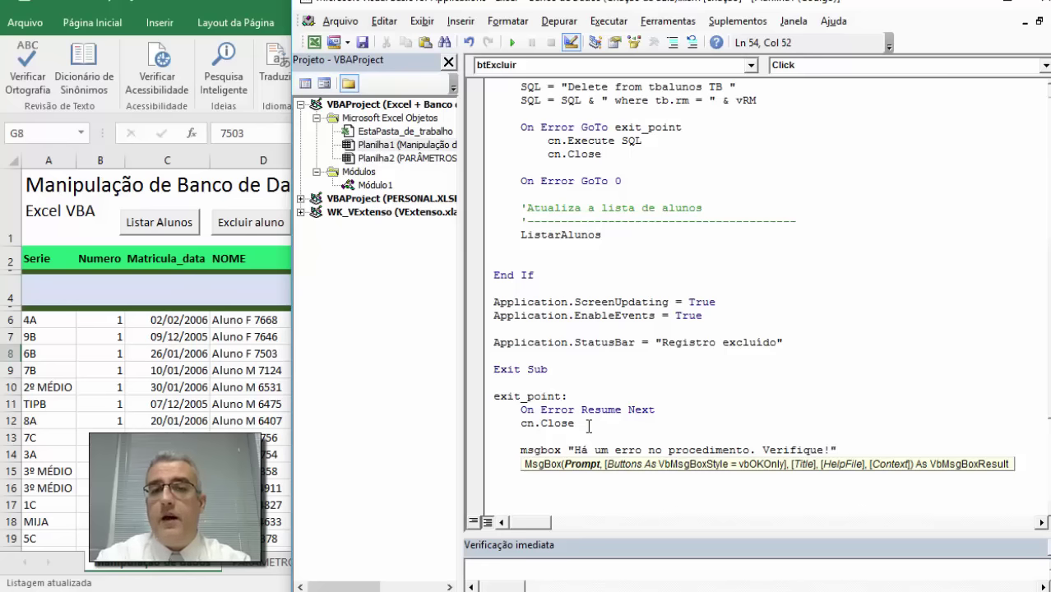
key("Return")
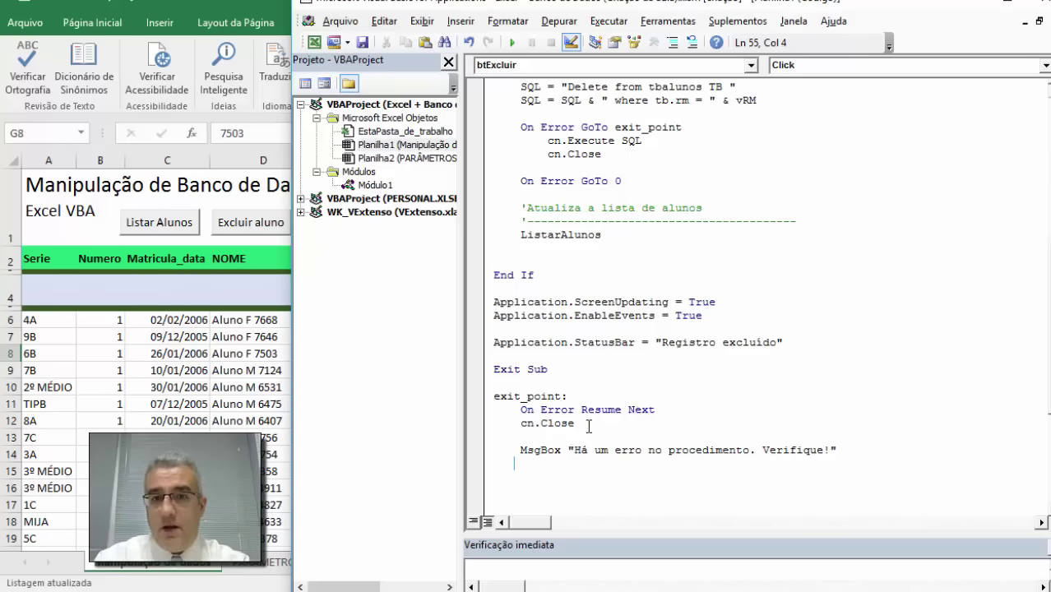
key("shift+Down")
key("shift+Down")
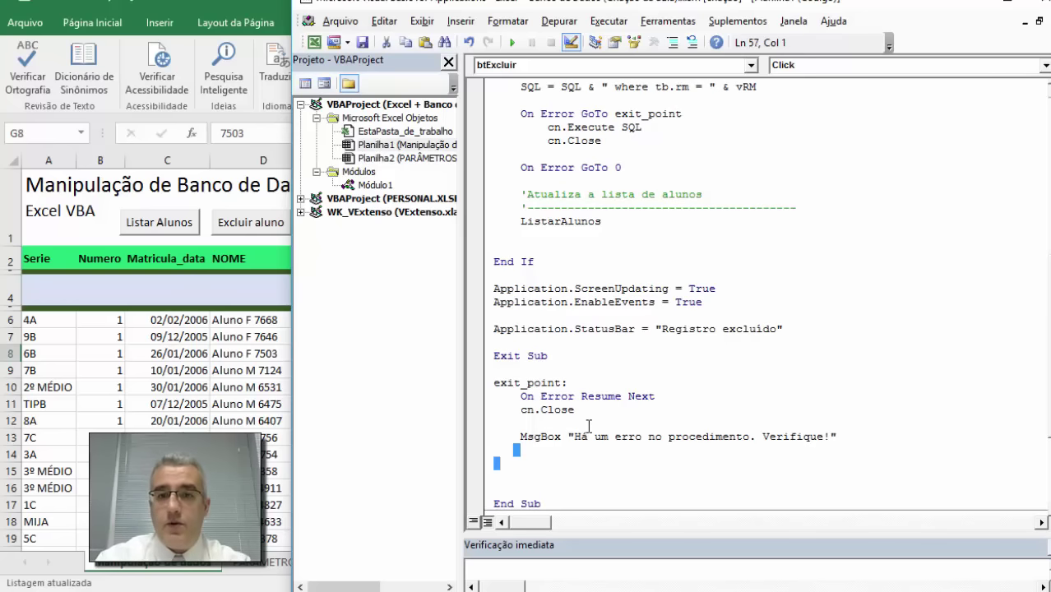
key("Delete")
key("BackSpace")
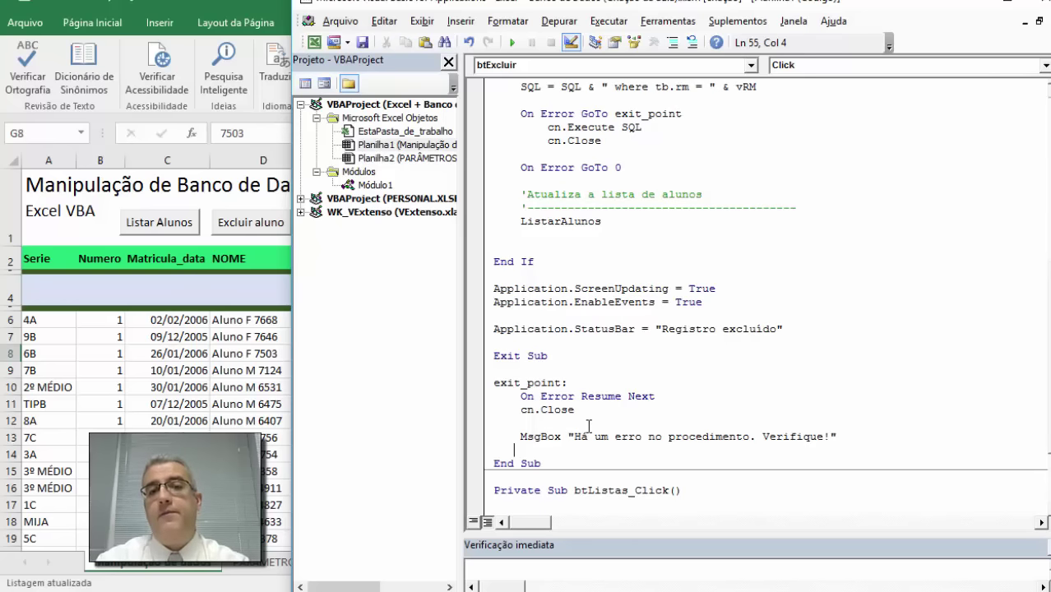
Step: Review the On Error GoTo exit_point jump against the handler's exit_point label, cn.Close and MsgBox lines
scroll(629, 183, "up", 1)
scroll(629, 183, "up", 1)
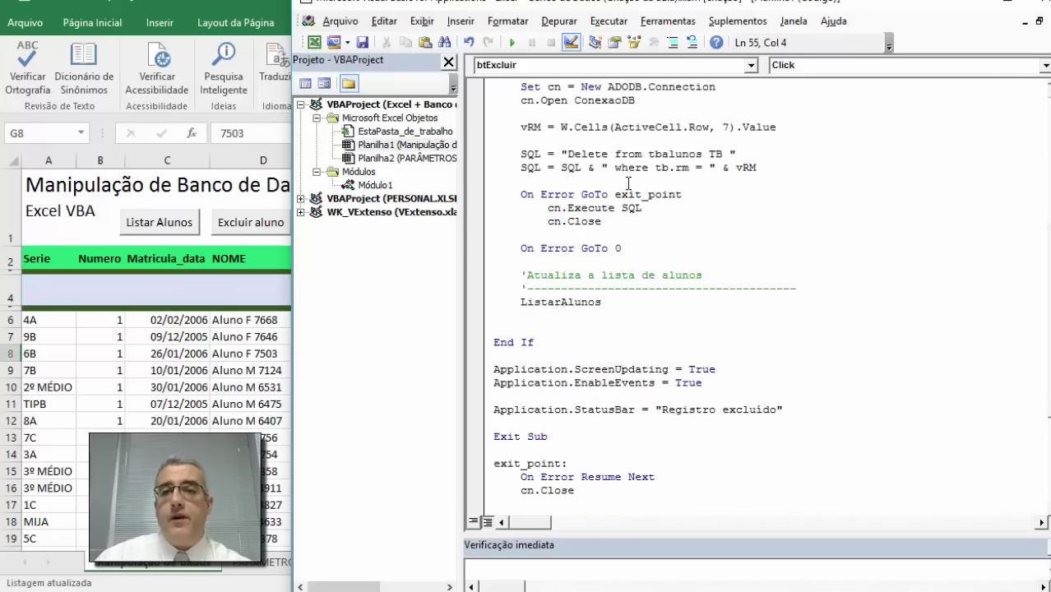
left_click(687, 155)
left_click(662, 130)
double_click(617, 198)
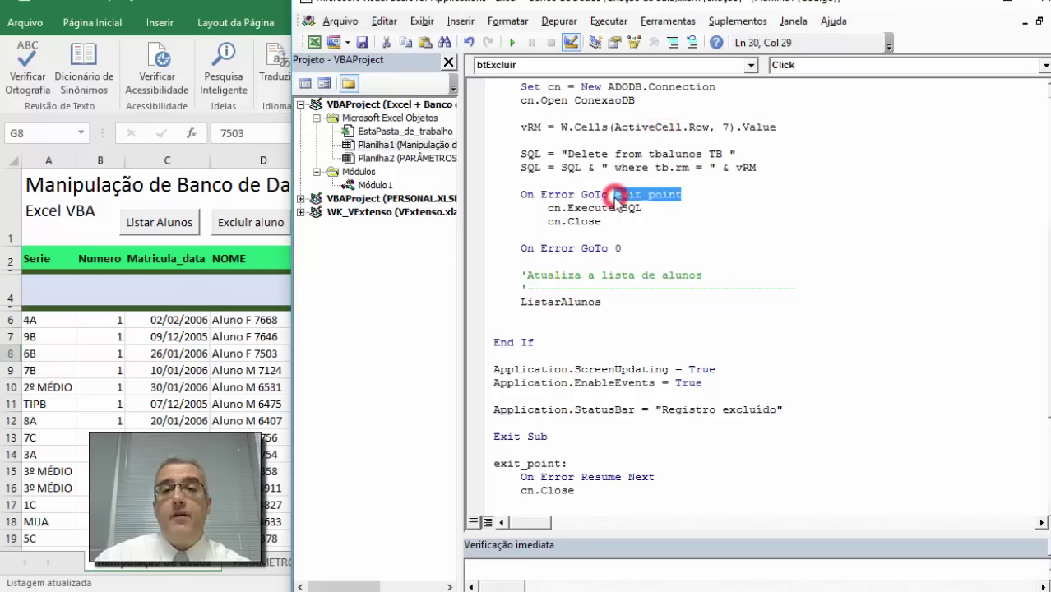
double_click(530, 463)
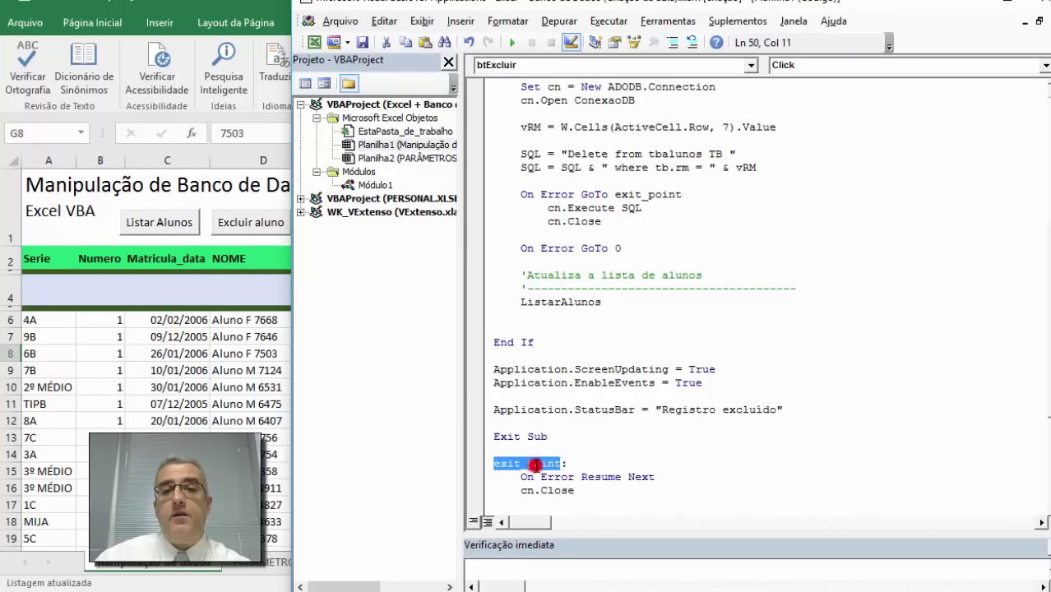
double_click(557, 490)
scroll(576, 460, "down", 2)
double_click(542, 436)
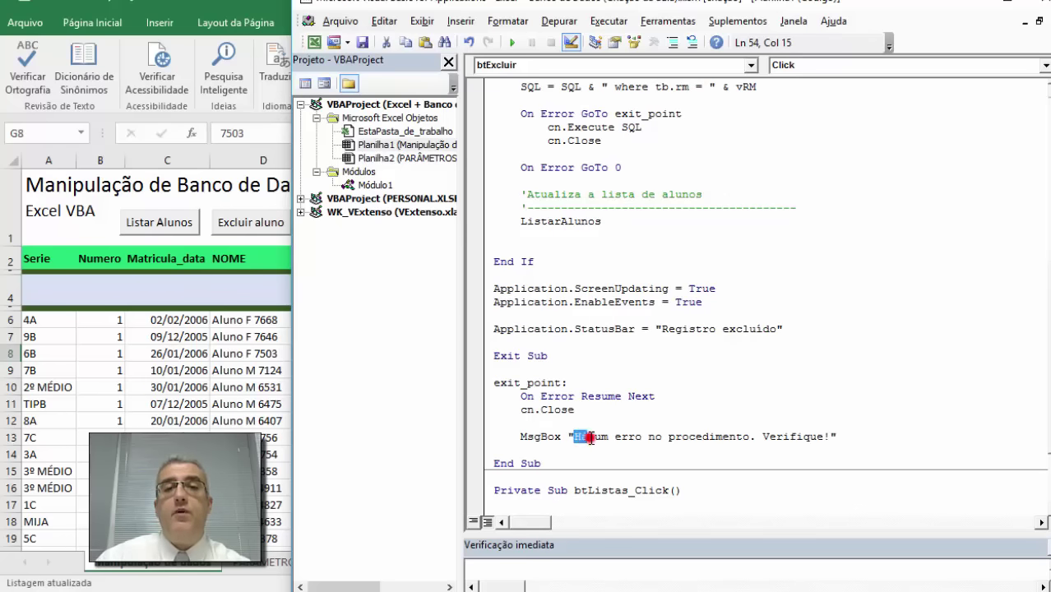
left_click(586, 436)
left_click(638, 396)
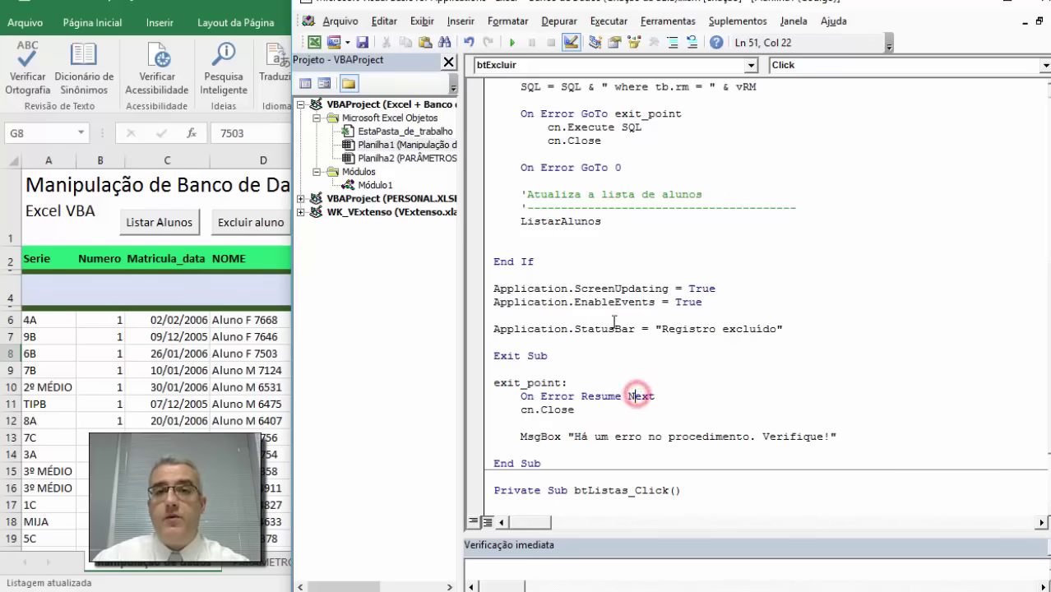
left_click(567, 21)
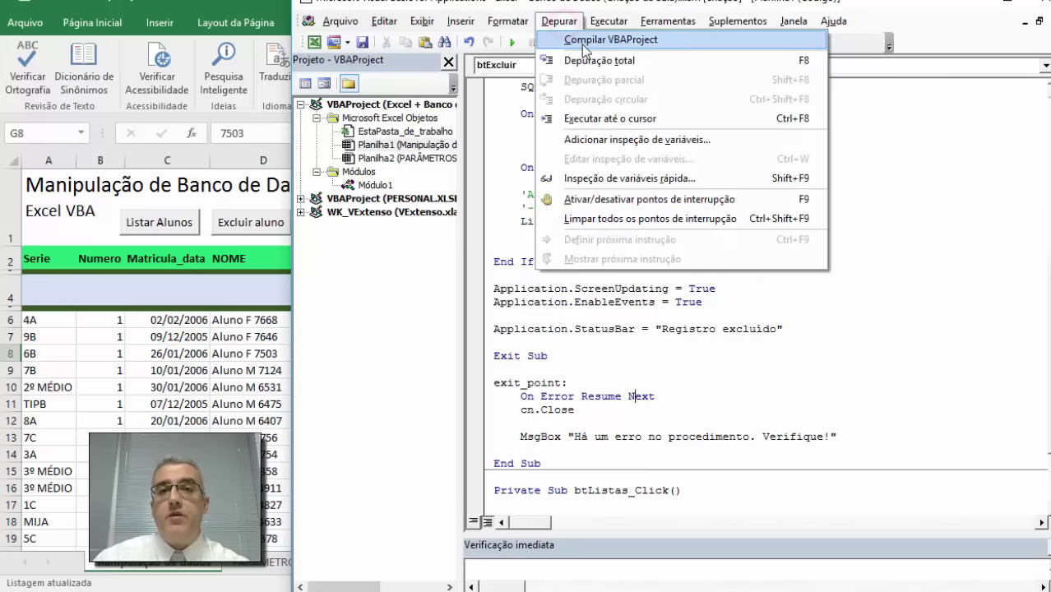
Step: Compile VBAProject, dismiss the undefined-variable error, and declare W As Worksheet
left_click(586, 42)
left_click(564, 365)
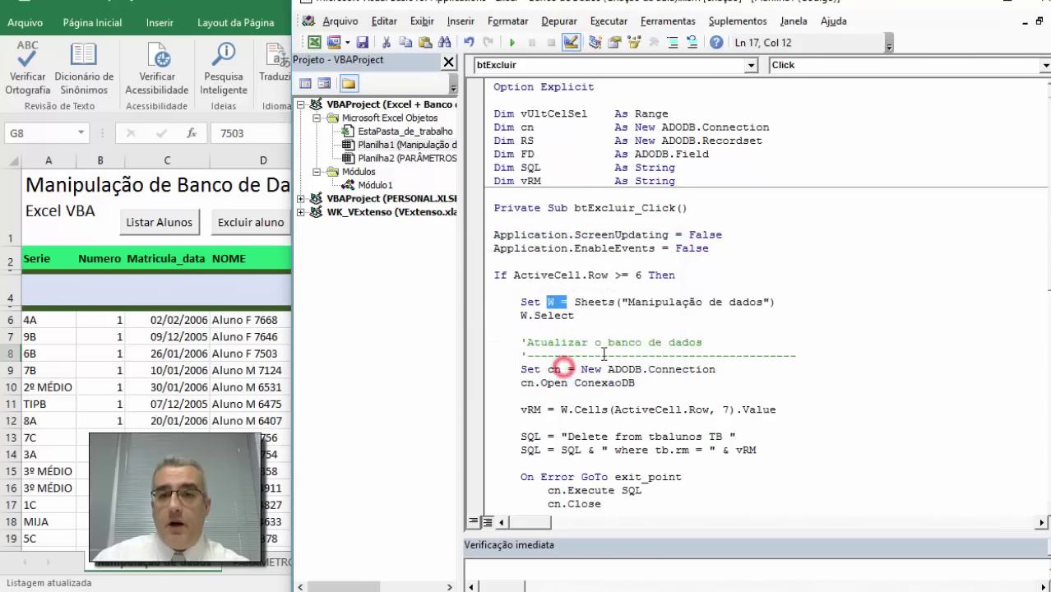
left_click(698, 180)
key("Return")
type("Set")
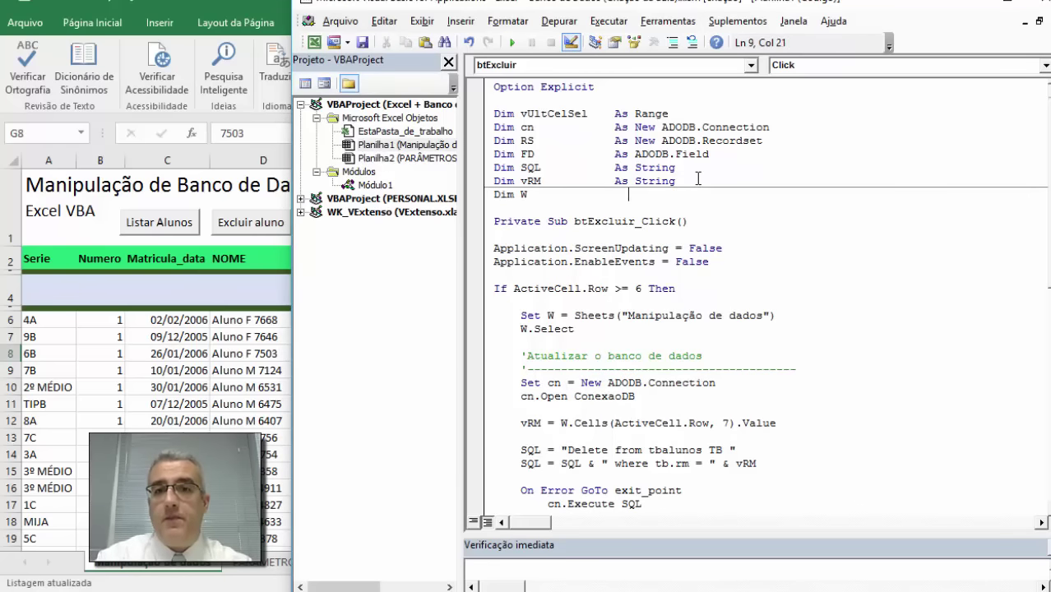
type("s work")
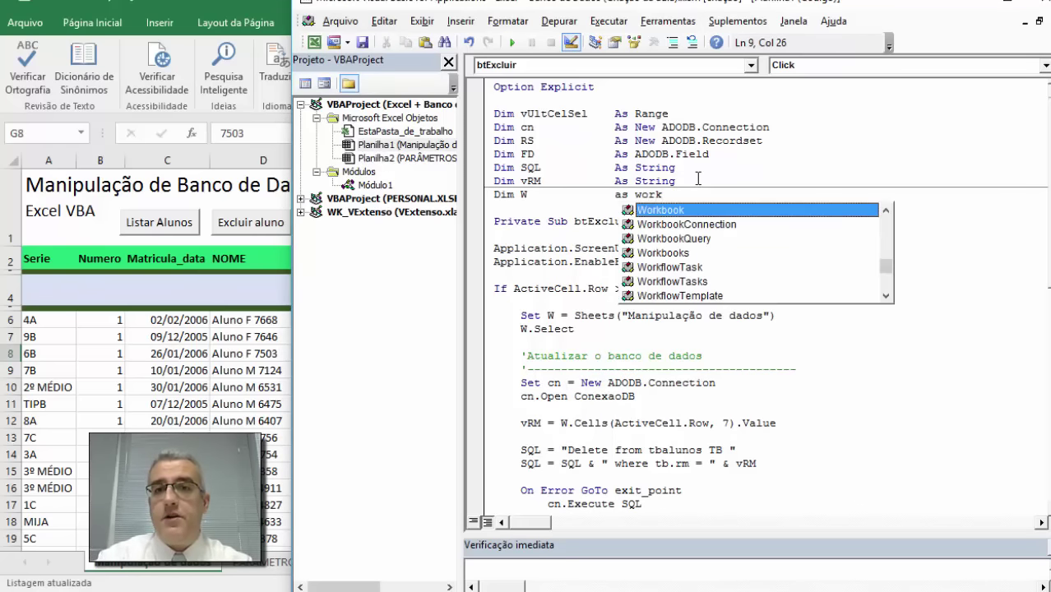
type("sh")
key("Tab")
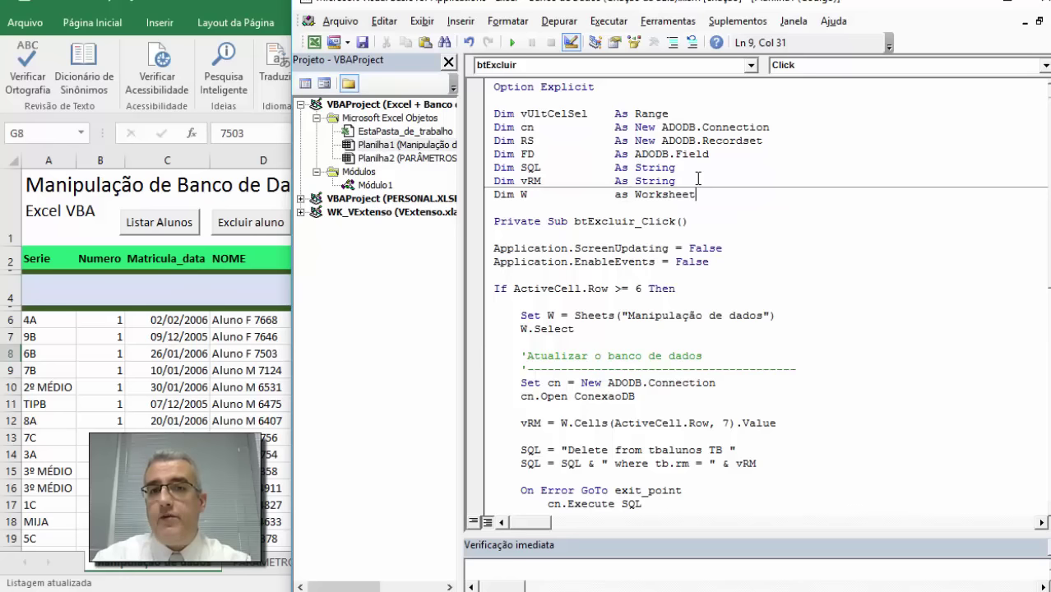
key("Down")
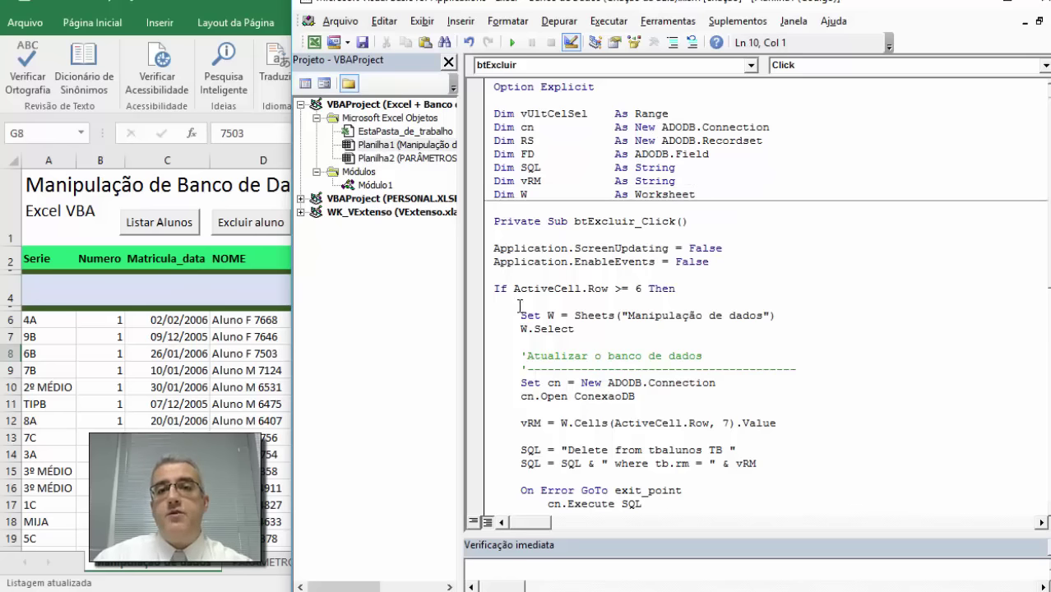
Step: Recompile the project without errors and close the VBA editor to return to the worksheet
left_click_drag(695, 196, 481, 116)
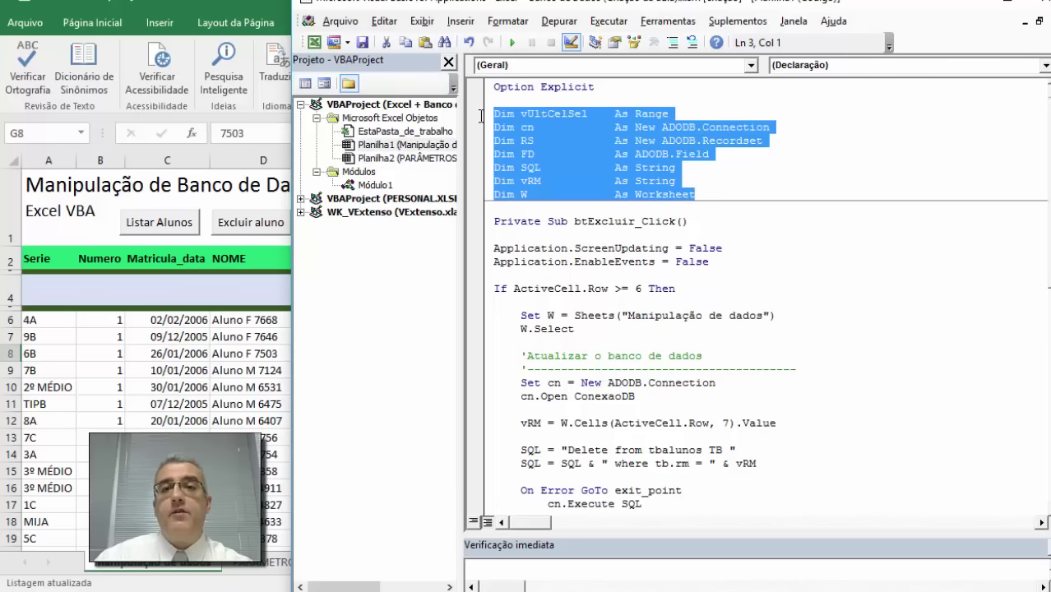
left_click(568, 261)
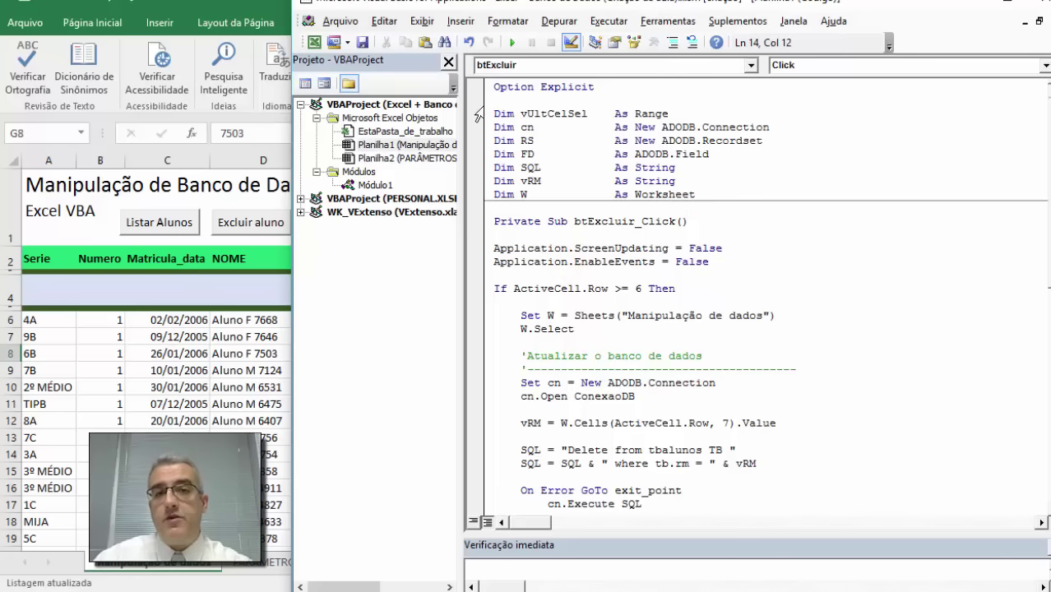
left_click(559, 27)
left_click(576, 37)
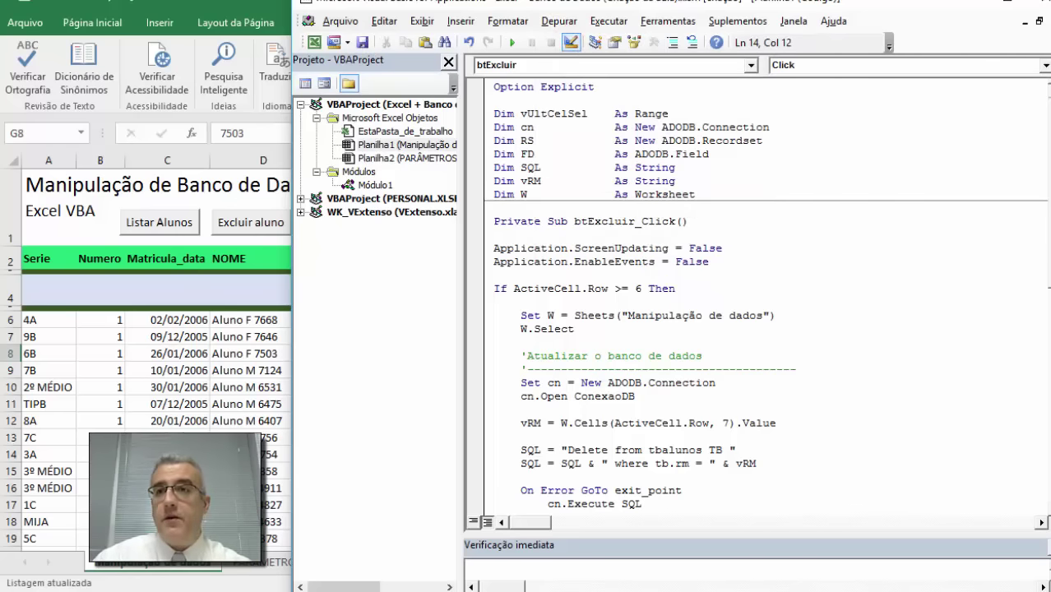
left_click(1040, 5)
left_click(385, 359)
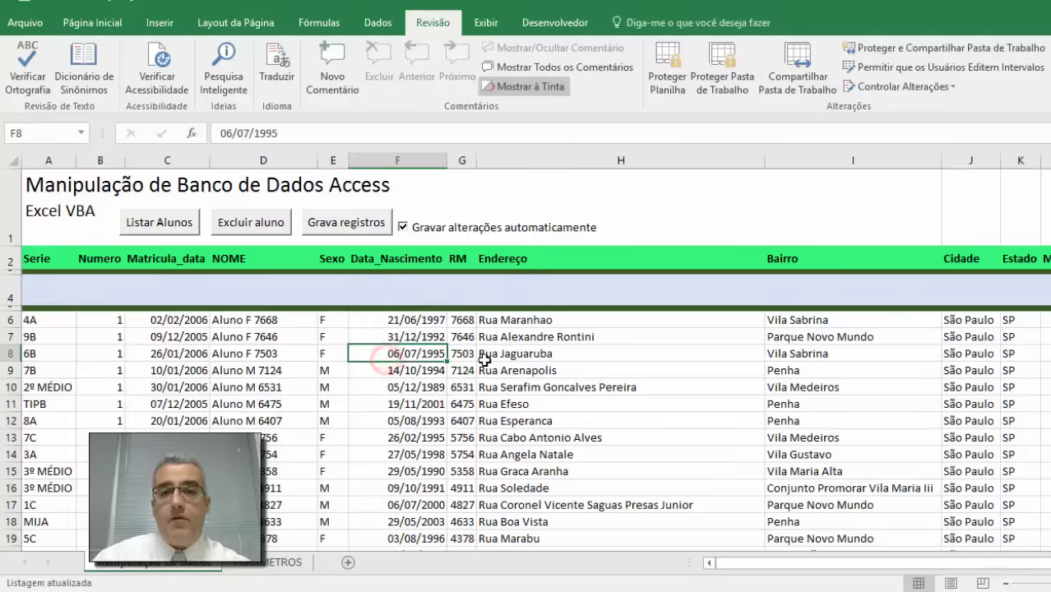
Step: Select RM 7503, leave design mode, and run Excluir aluno
left_click(468, 353)
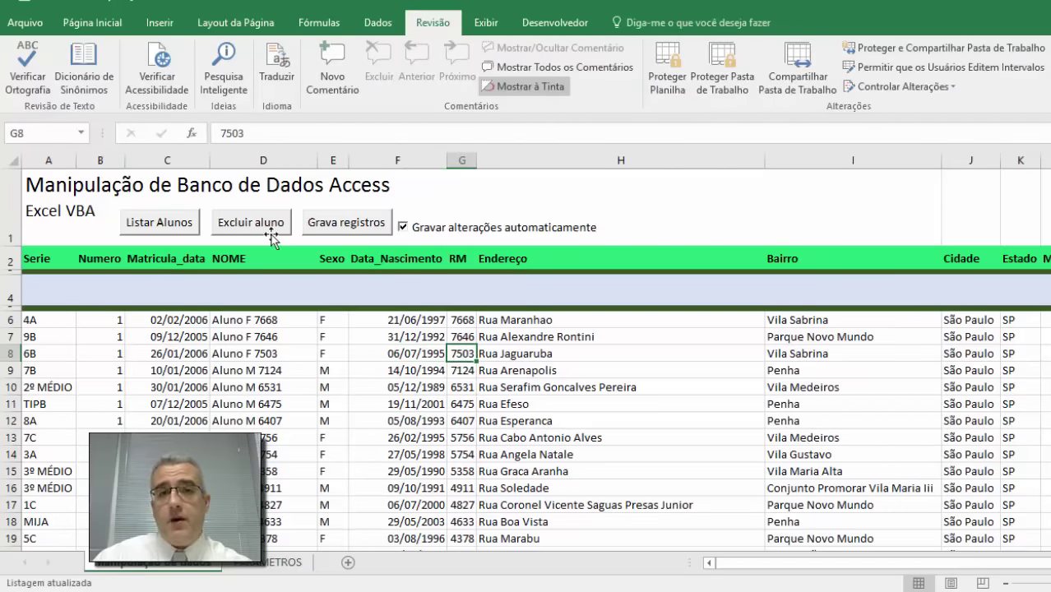
left_click(556, 22)
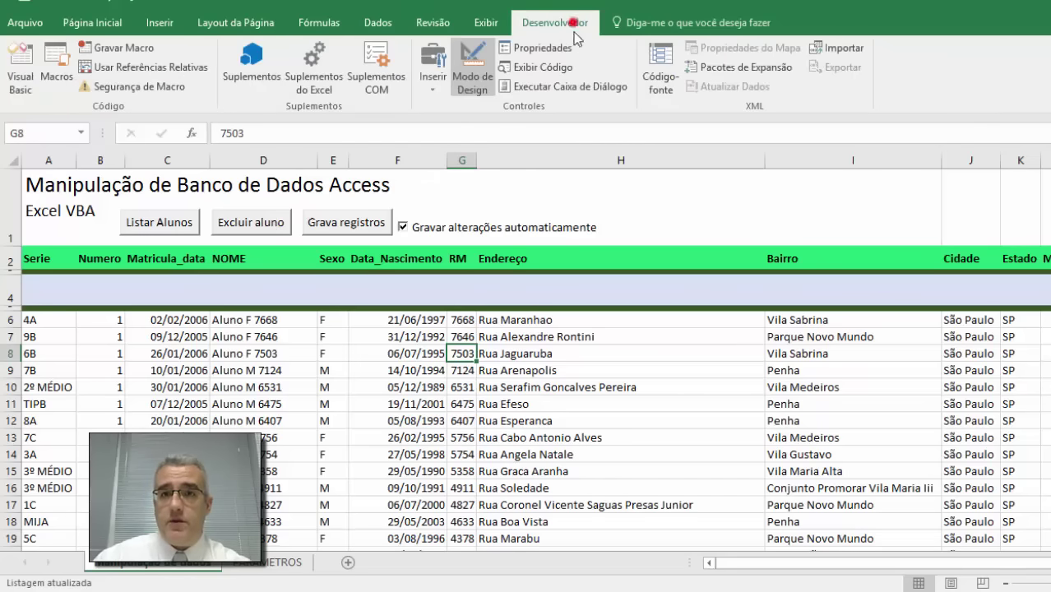
left_click(472, 67)
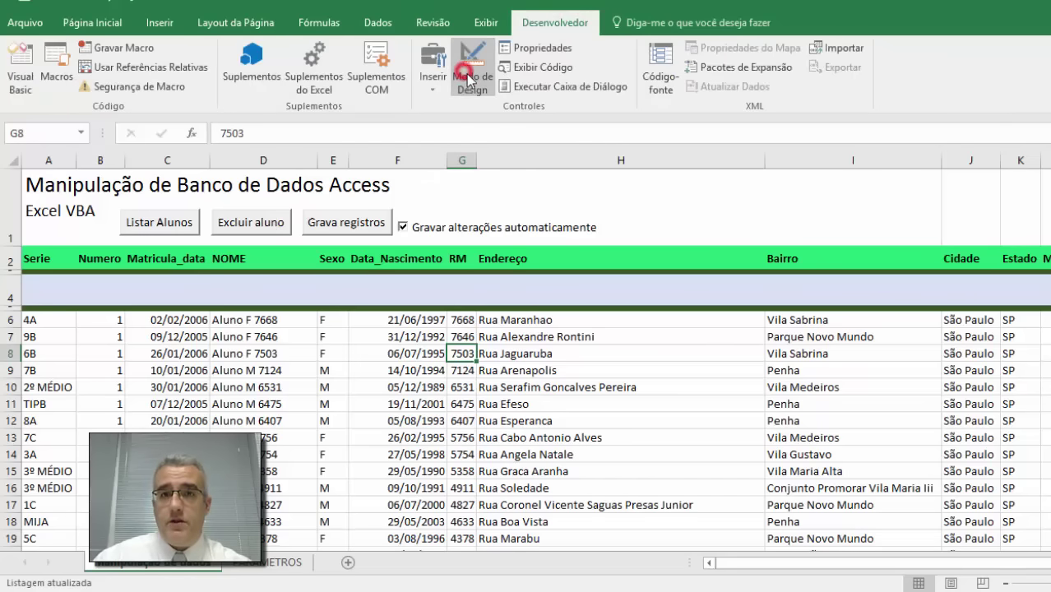
left_click(246, 224)
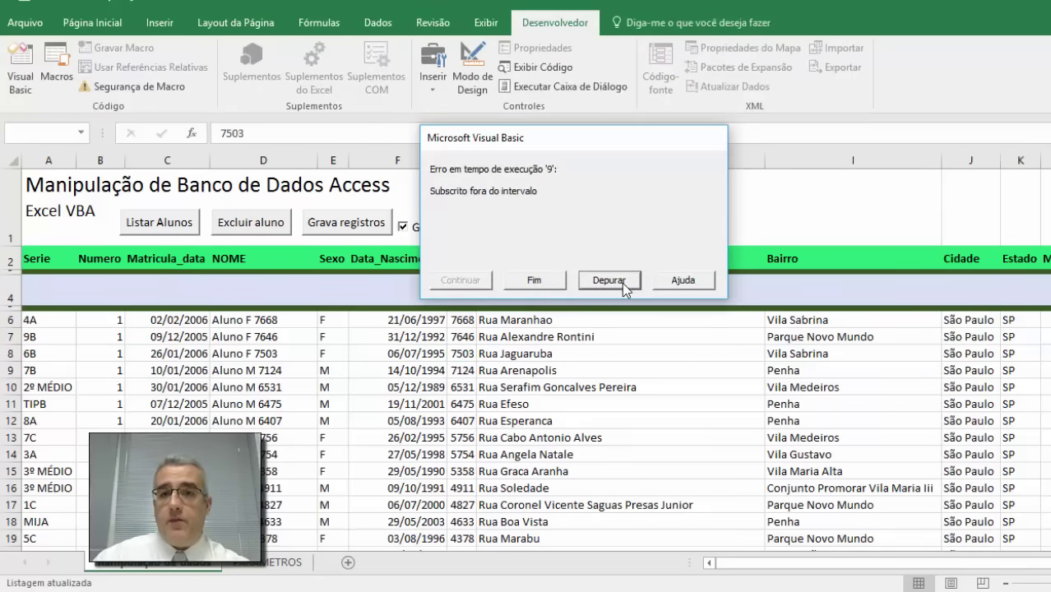
Step: Debug error 9 by replacing Planilha1 with 'Manipulação de dados' in the Set W line, then resume with F5
left_click(608, 280)
scroll(637, 267, "down", 3)
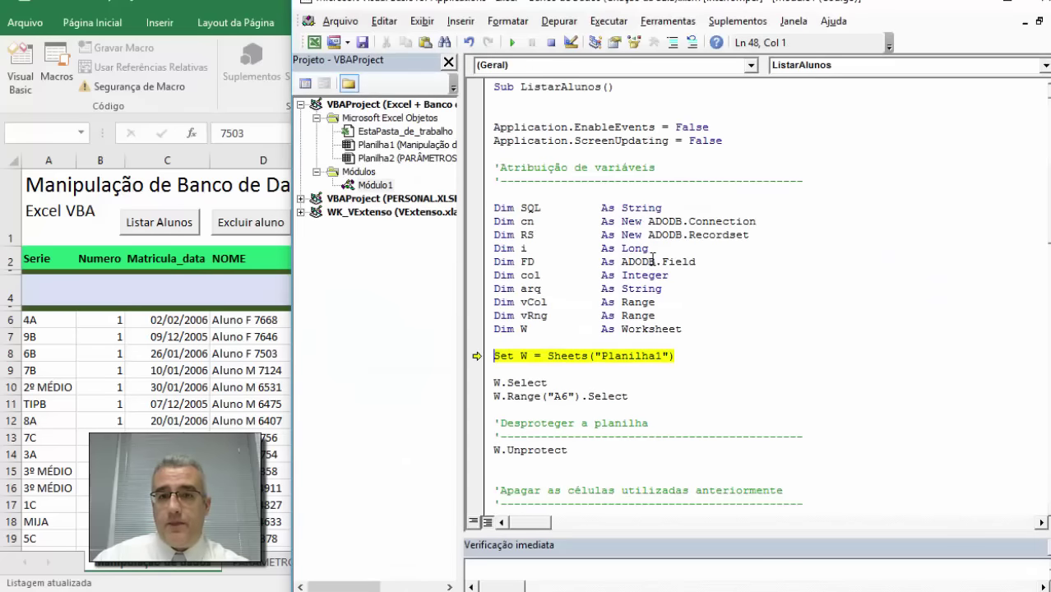
double_click(645, 355)
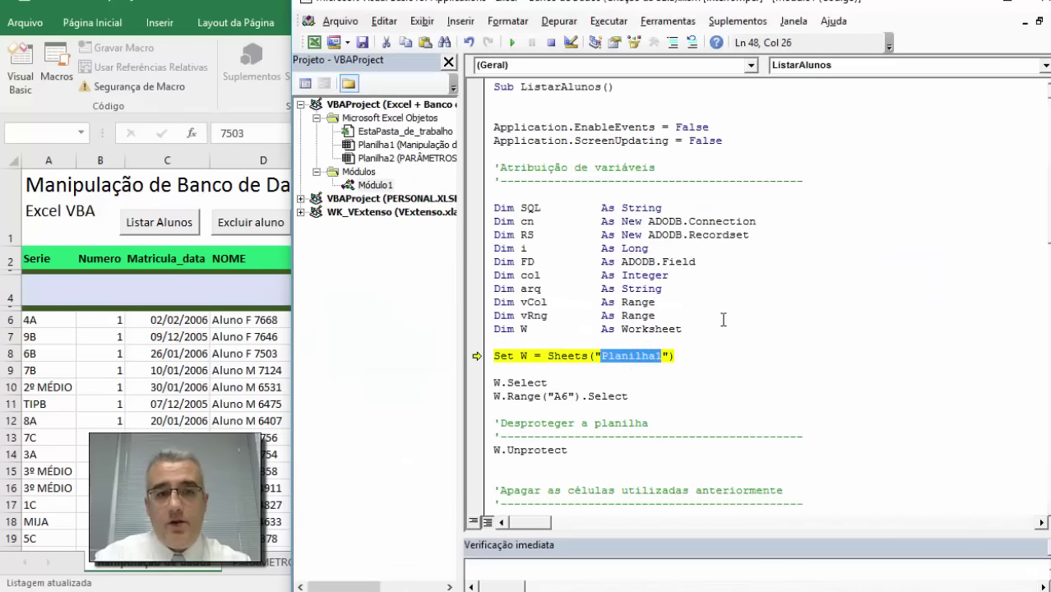
type("Manipul")
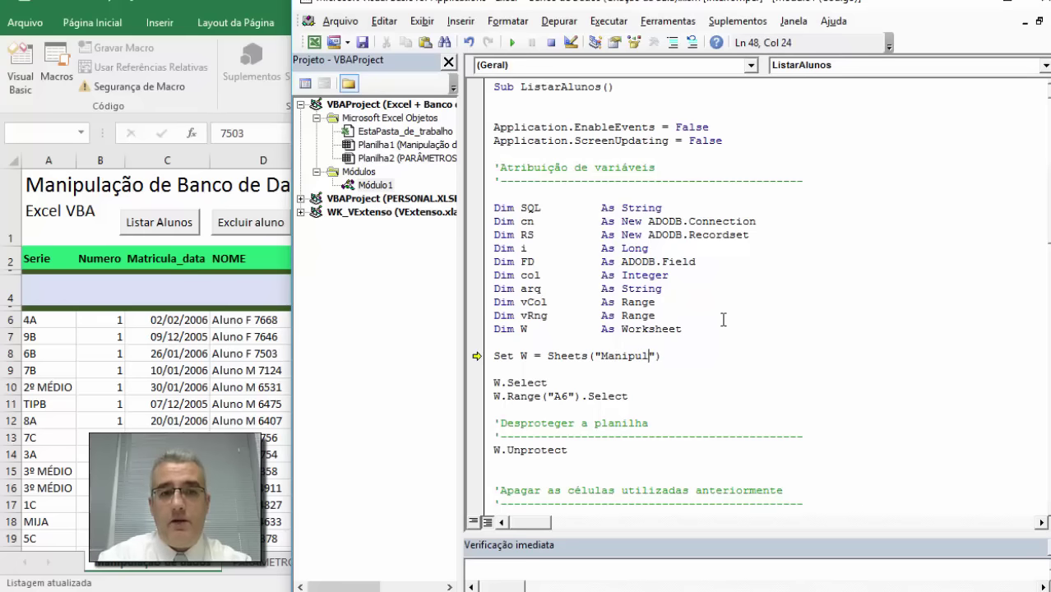
type("ação de dados")
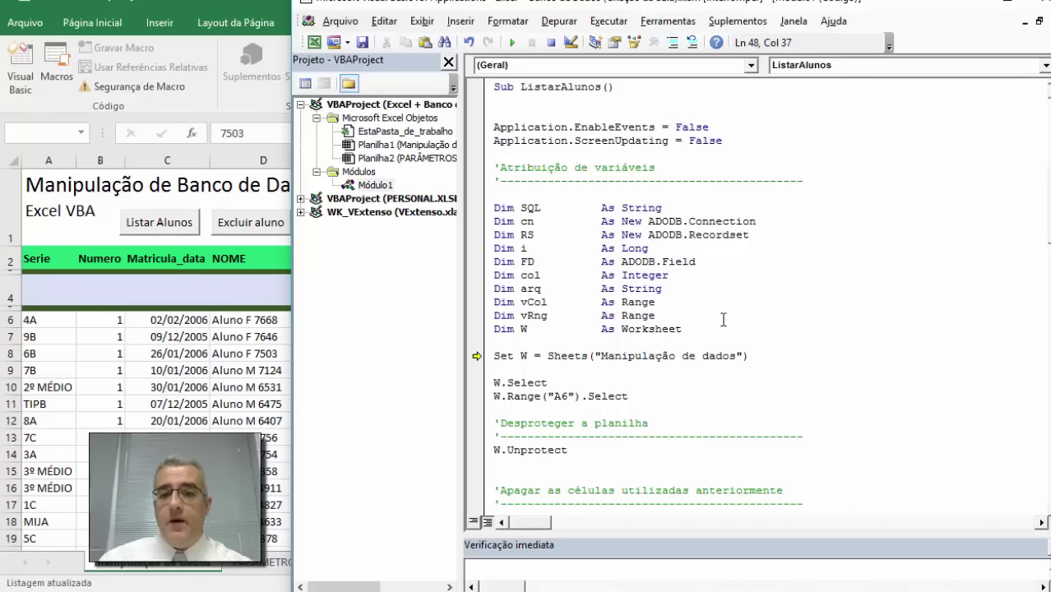
key("F5")
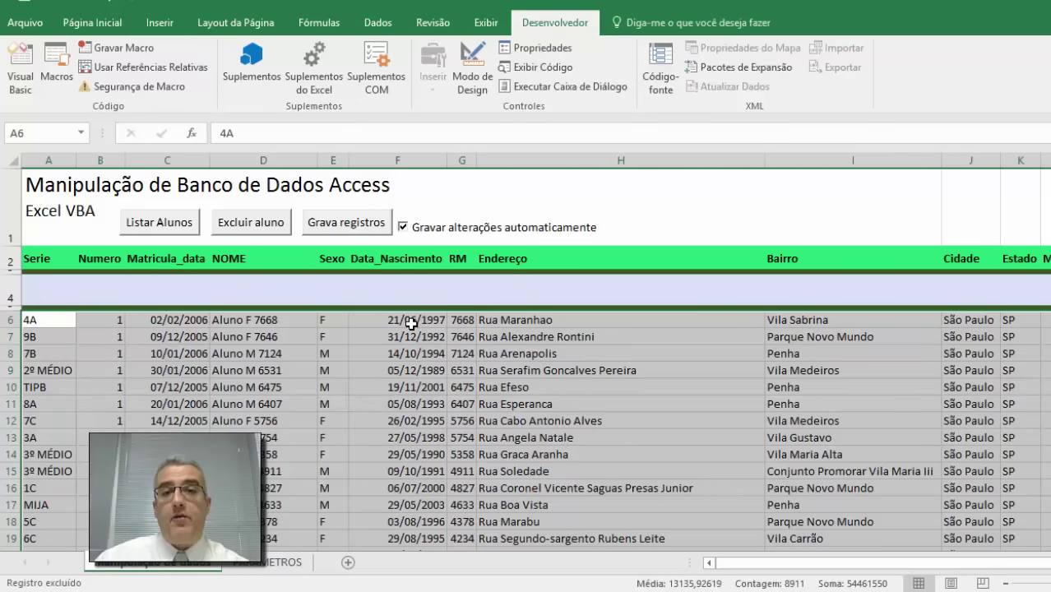
Step: Select RM 7646 in the refreshed list and delete it with Excluir aluno
left_click(426, 352)
left_click(461, 336)
left_click(457, 353)
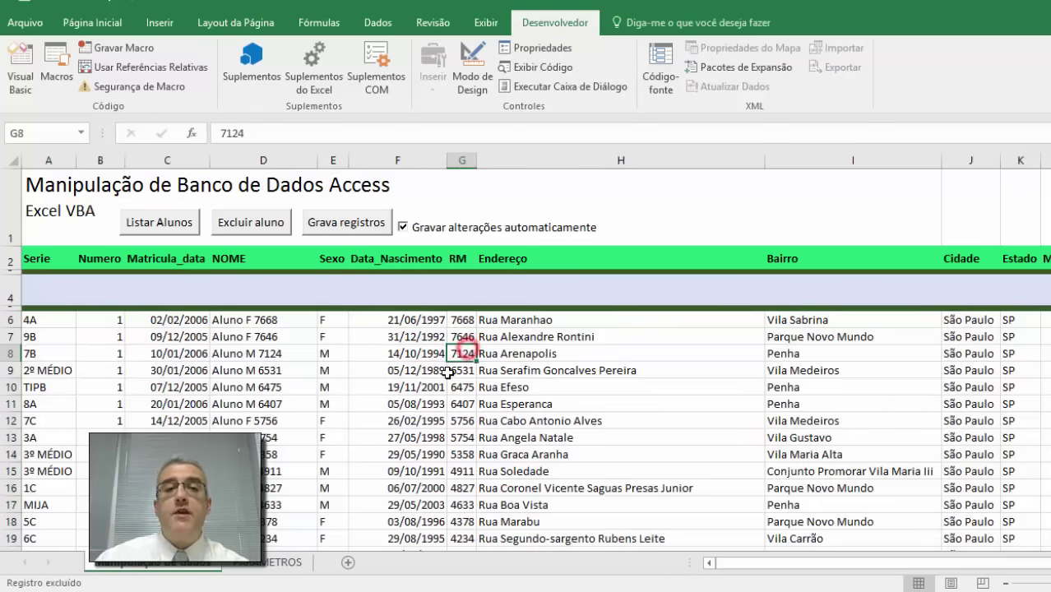
left_click(446, 372)
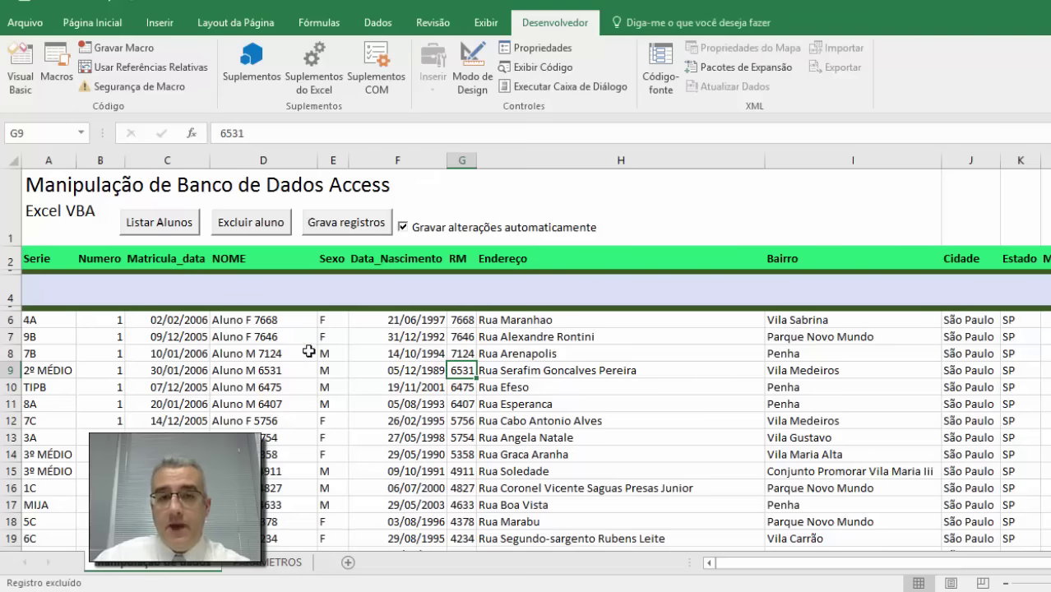
left_click(461, 337)
left_click(261, 230)
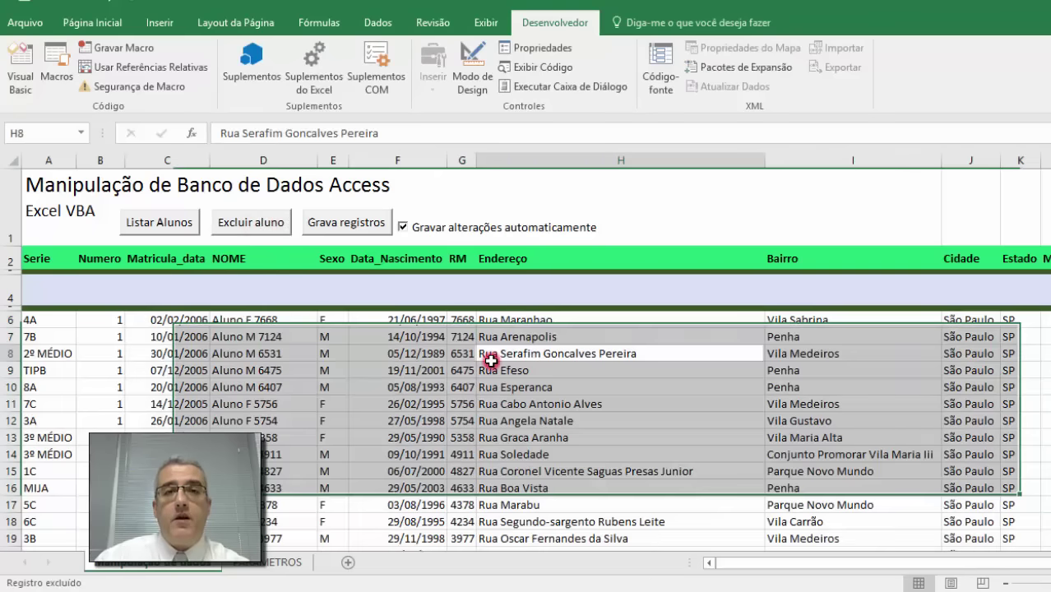
Step: Check the remaining students, then turn on Modo de Design and glance at the Revisão protection commands
left_click(491, 360)
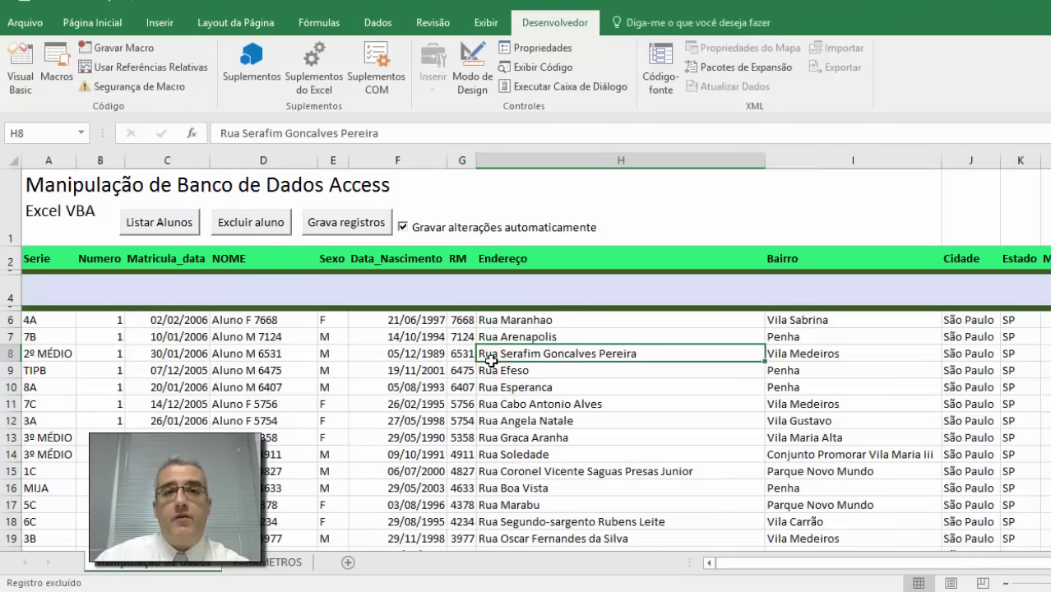
left_click(256, 359)
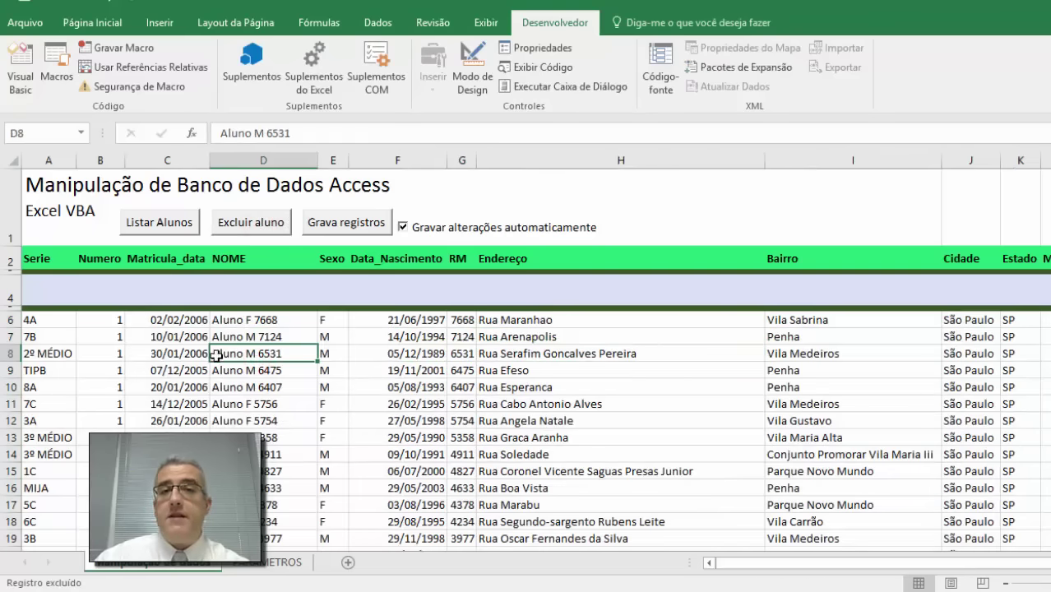
left_click(306, 371)
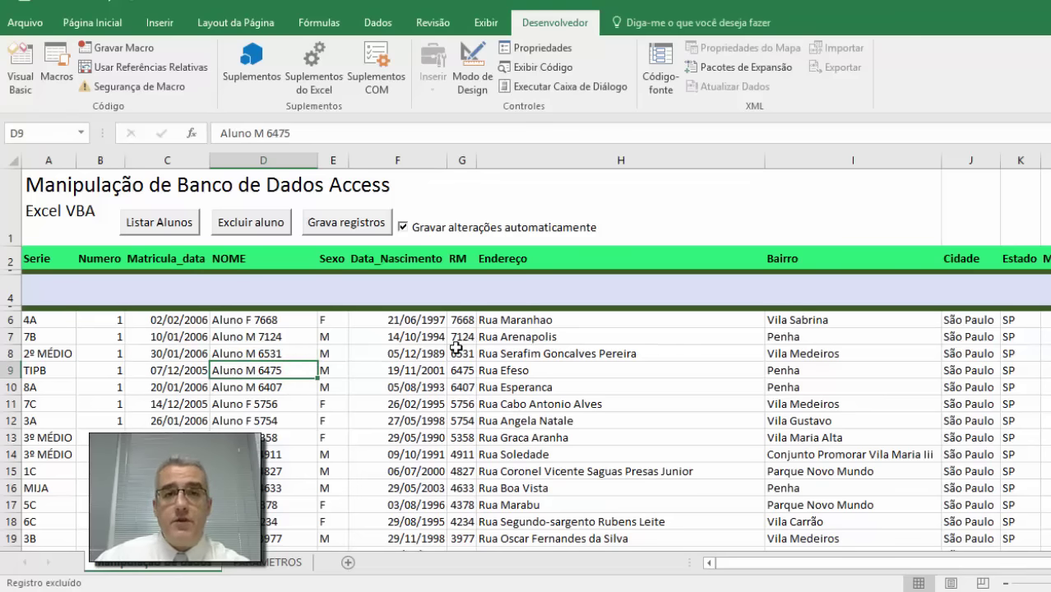
key("alt+F11")
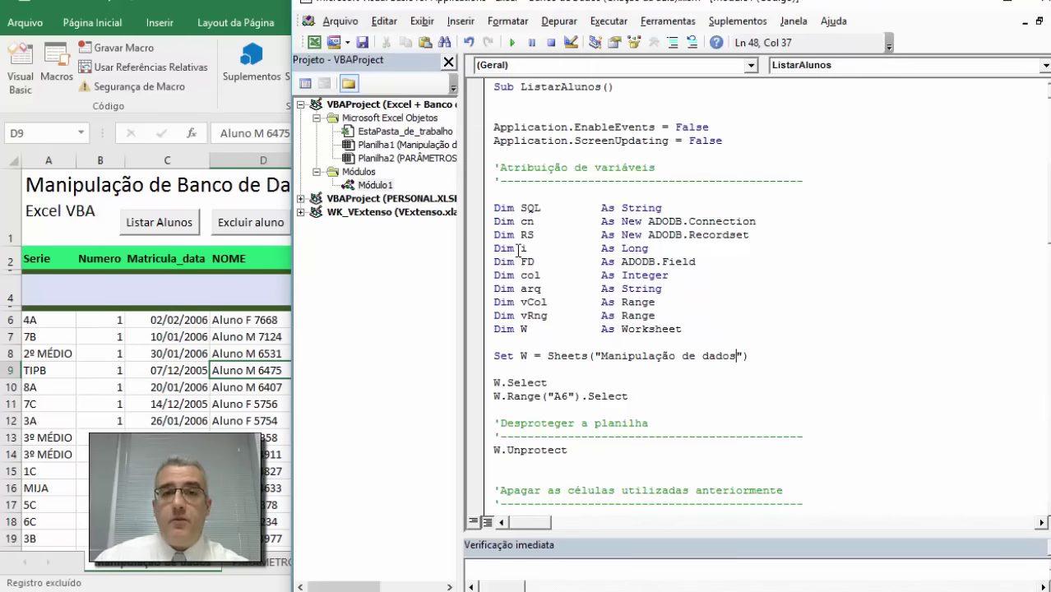
key("alt+Tab")
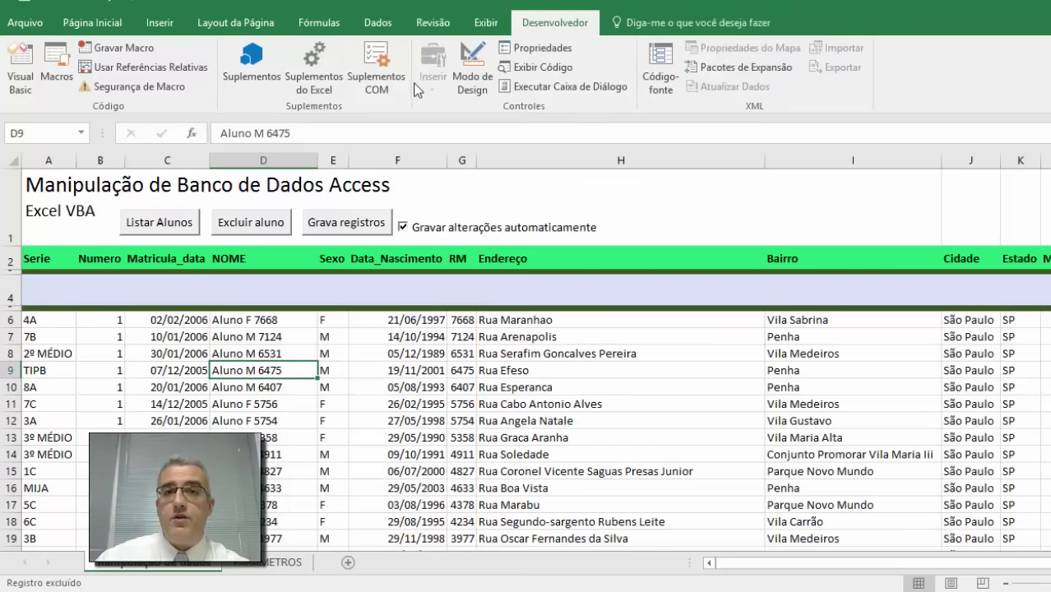
left_click(243, 220)
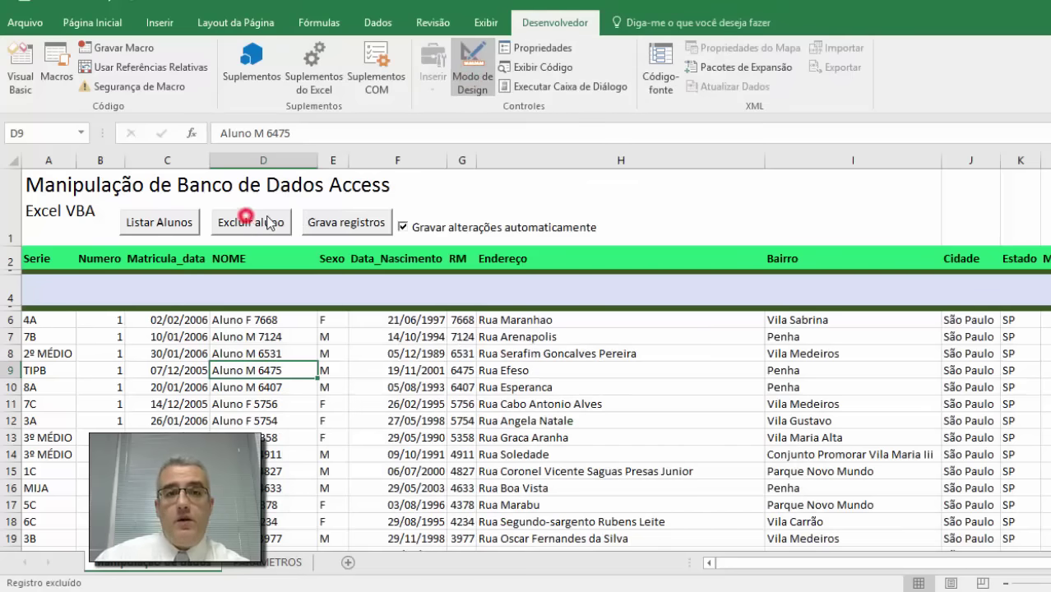
left_click(432, 22)
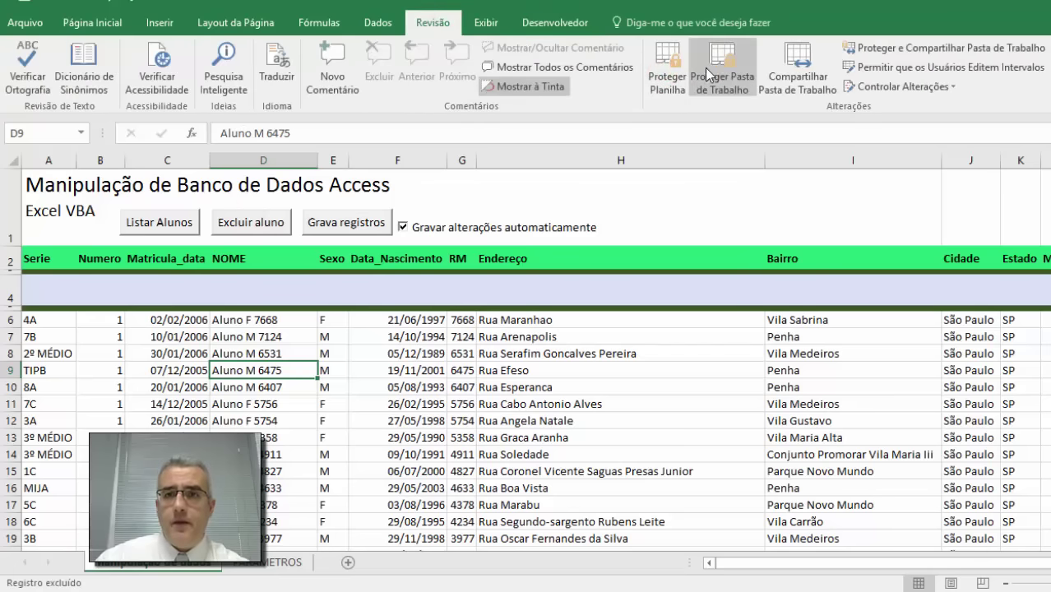
left_click(543, 23)
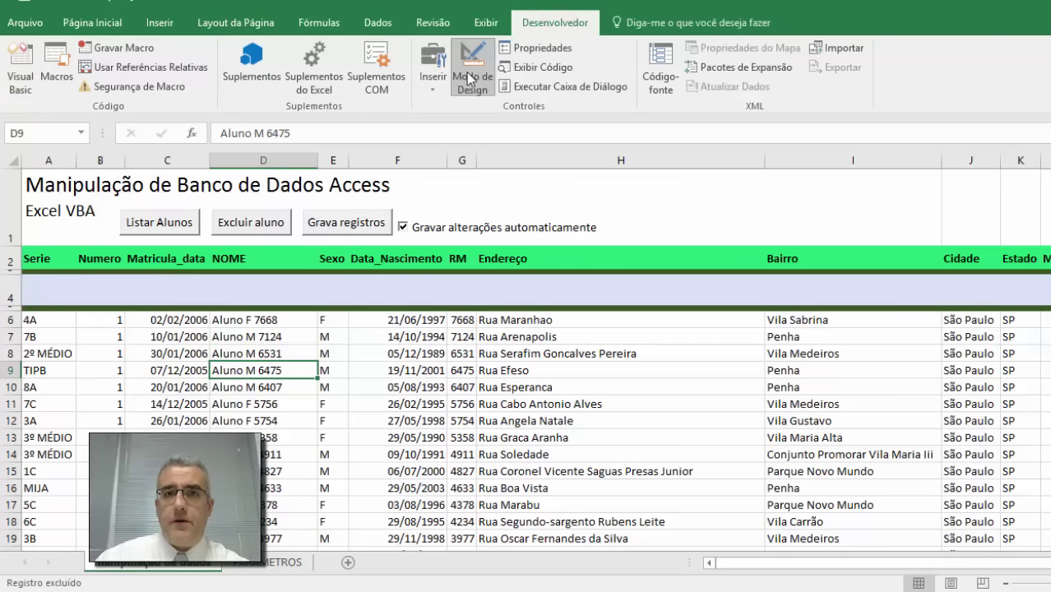
Step: Open the Excluir aluno button's code and remove the extra blank line above End If
double_click(250, 222)
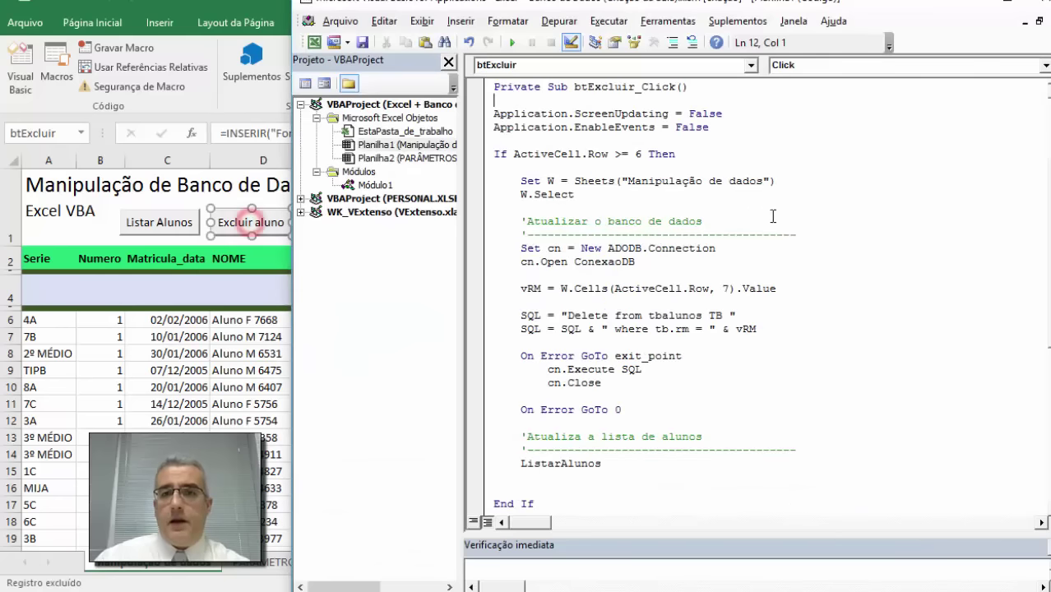
scroll(612, 283, "down", 1)
scroll(612, 283, "down", 1)
left_click(568, 394)
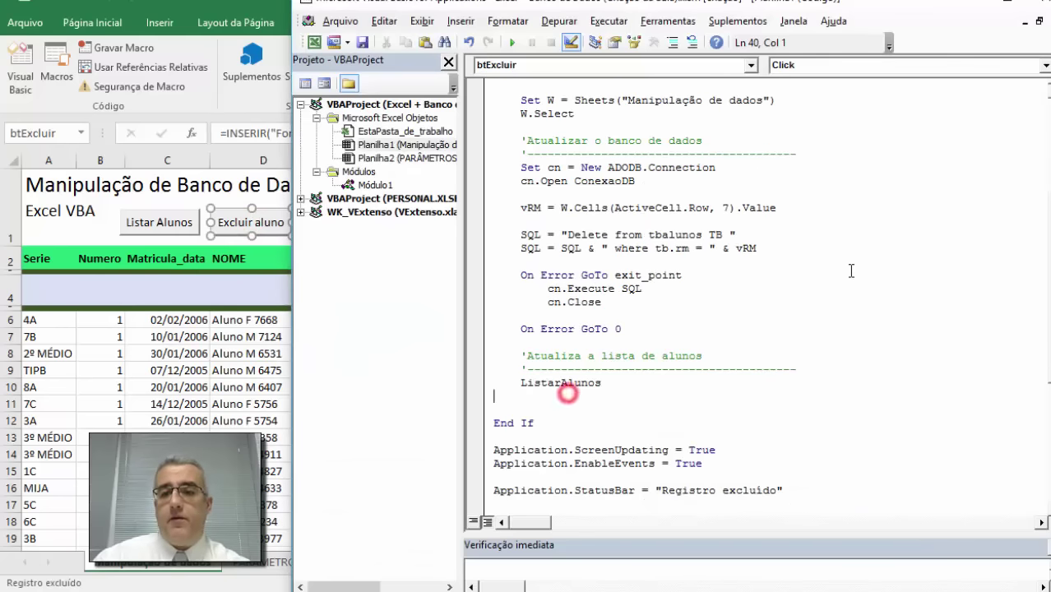
key("Delete")
key("Down")
key("Down")
key("Down")
key("Down")
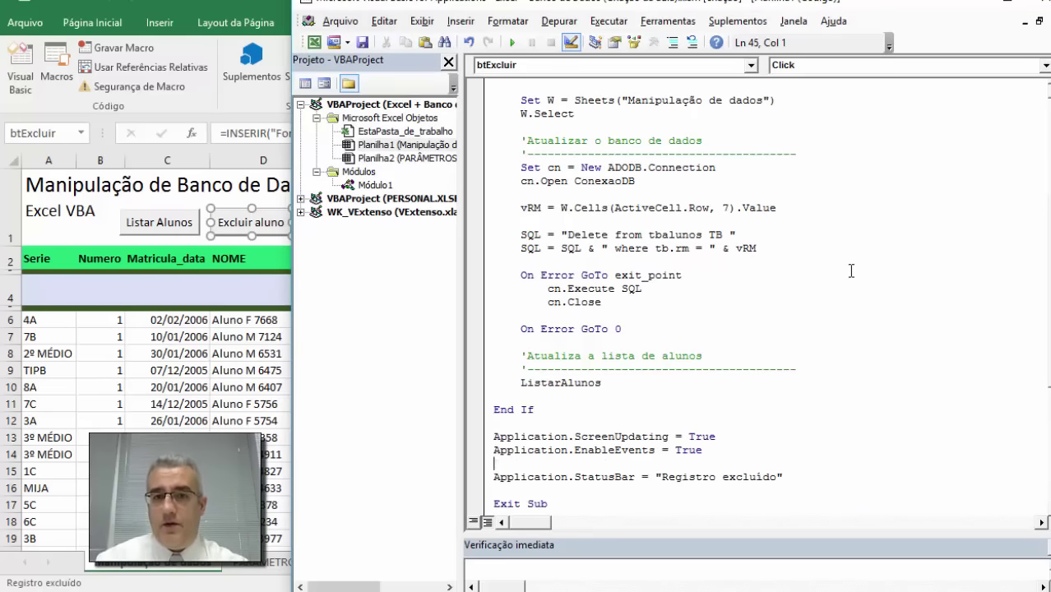
key("Up")
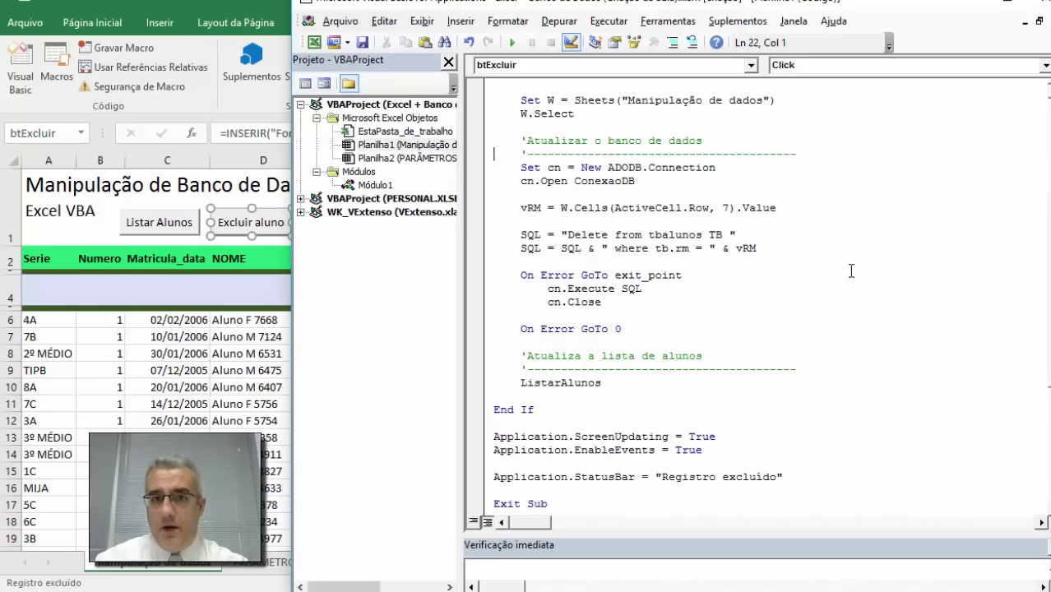
key("Up")
key("Up")
key("Up")
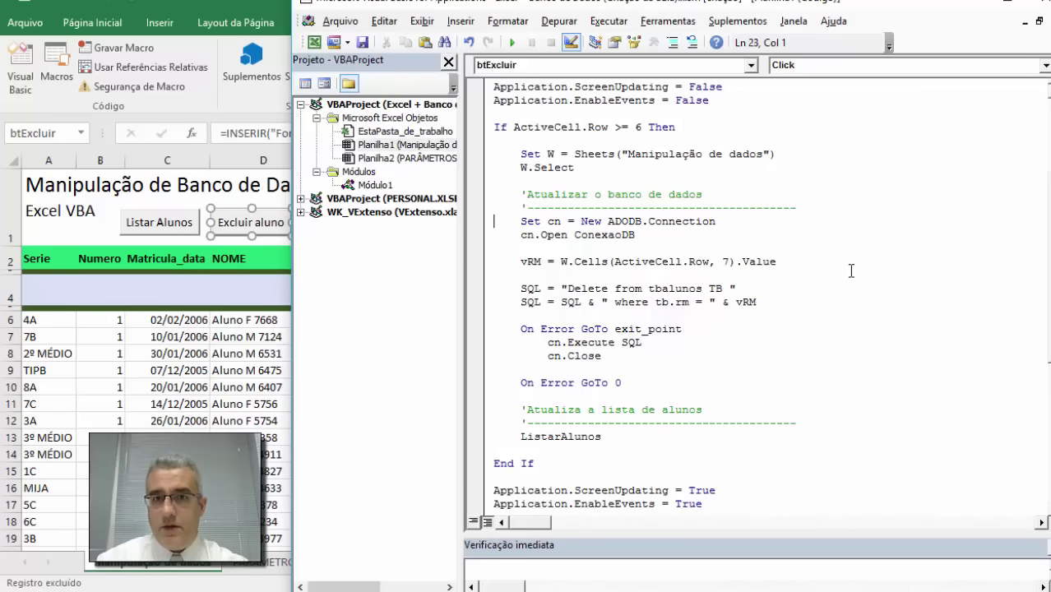
key("Up")
key("Up")
key("Up")
key("Up")
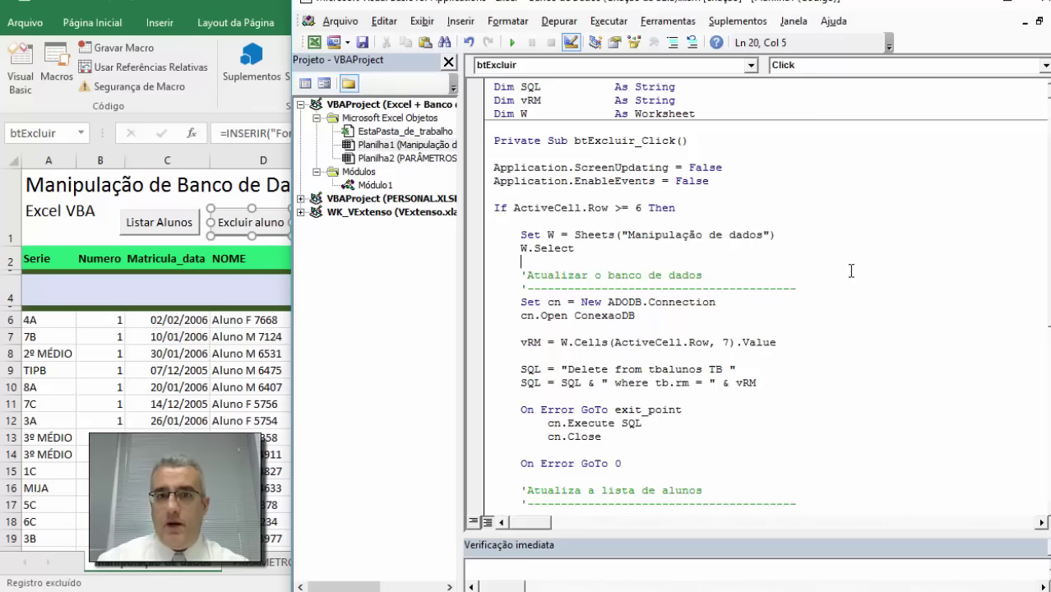
Step: Add W.Unprotect below W.Select, then select the vUltCelSel name in its declaration
type(".unpro")
key("Tab")
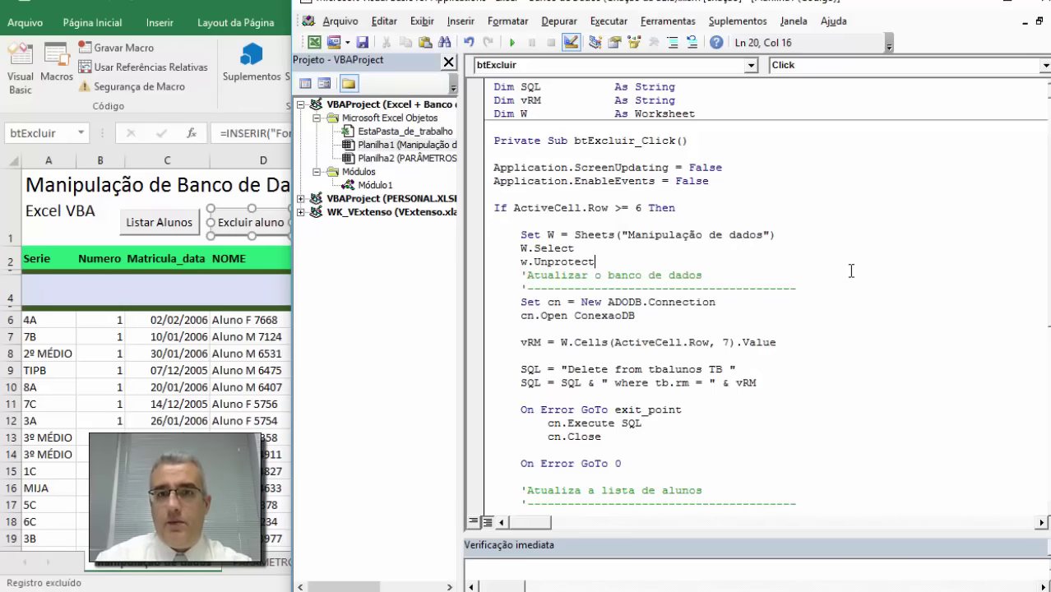
key("Return")
key("Down")
key("Down")
key("Down")
key("Down")
key("Down")
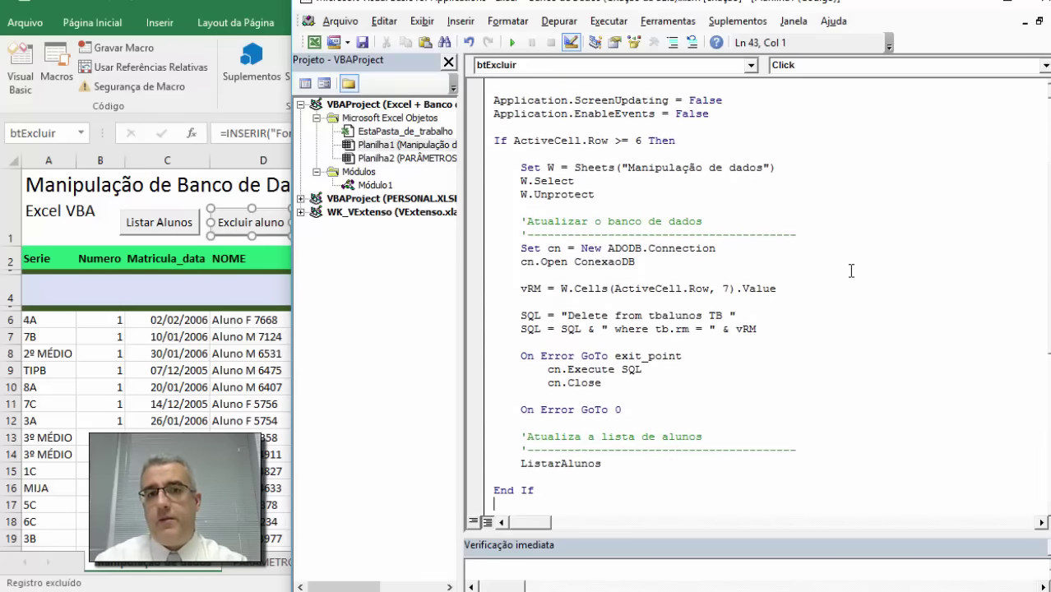
key("Down")
key("Down")
key("Down")
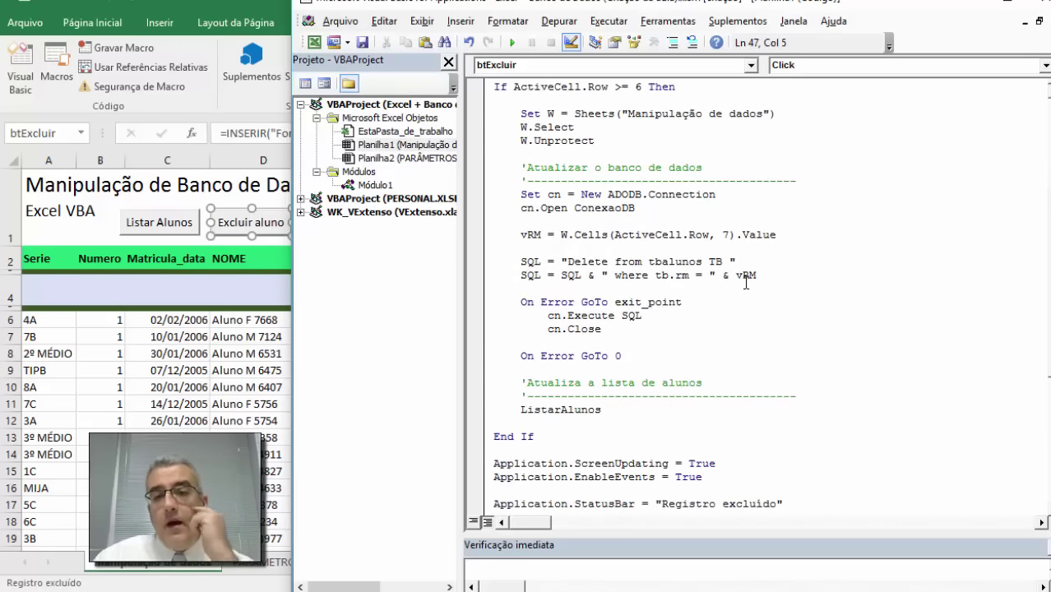
scroll(723, 282, "down", 1)
scroll(697, 277, "down", 1)
left_click(571, 328)
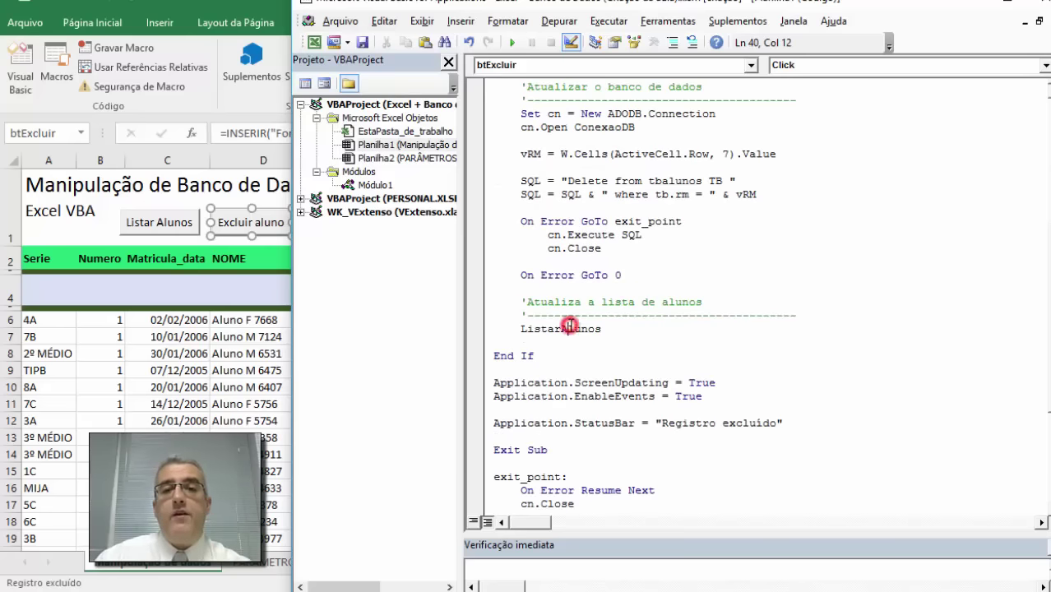
scroll(571, 328, "up", 6)
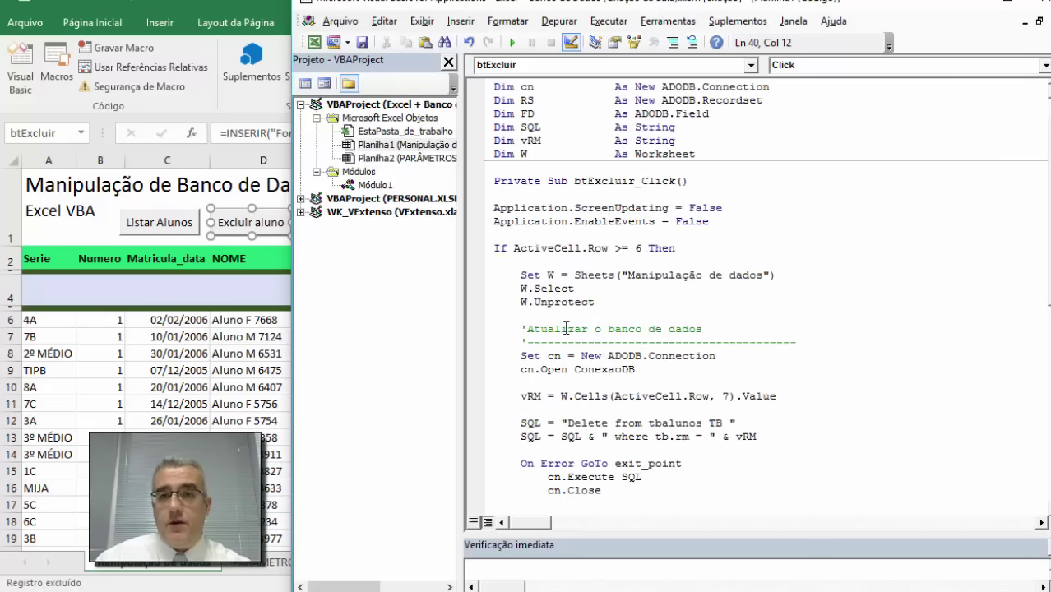
scroll(571, 194, "up", 1)
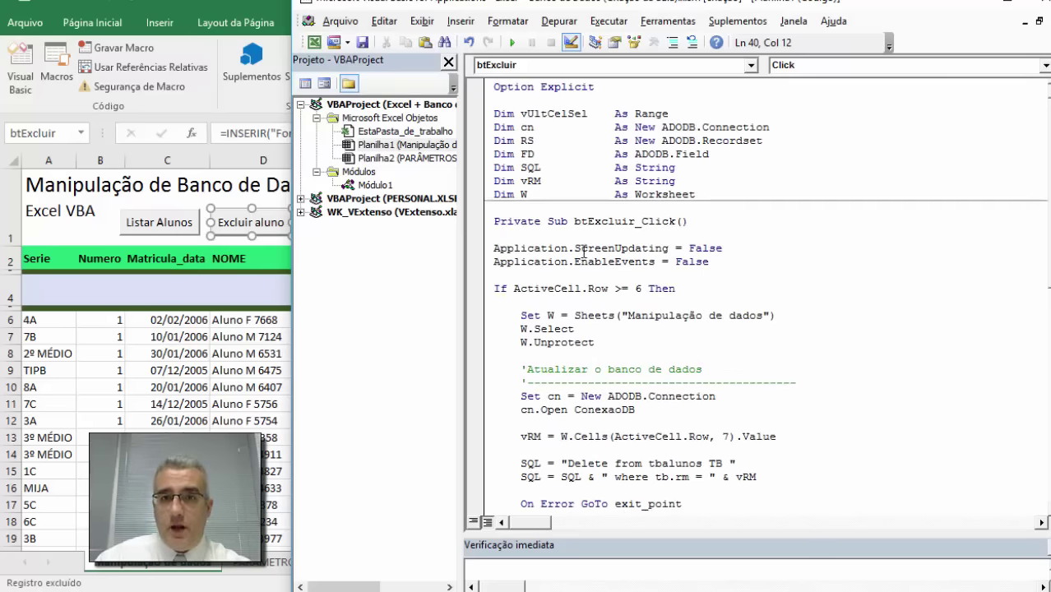
double_click(559, 114)
key("ctrl+c")
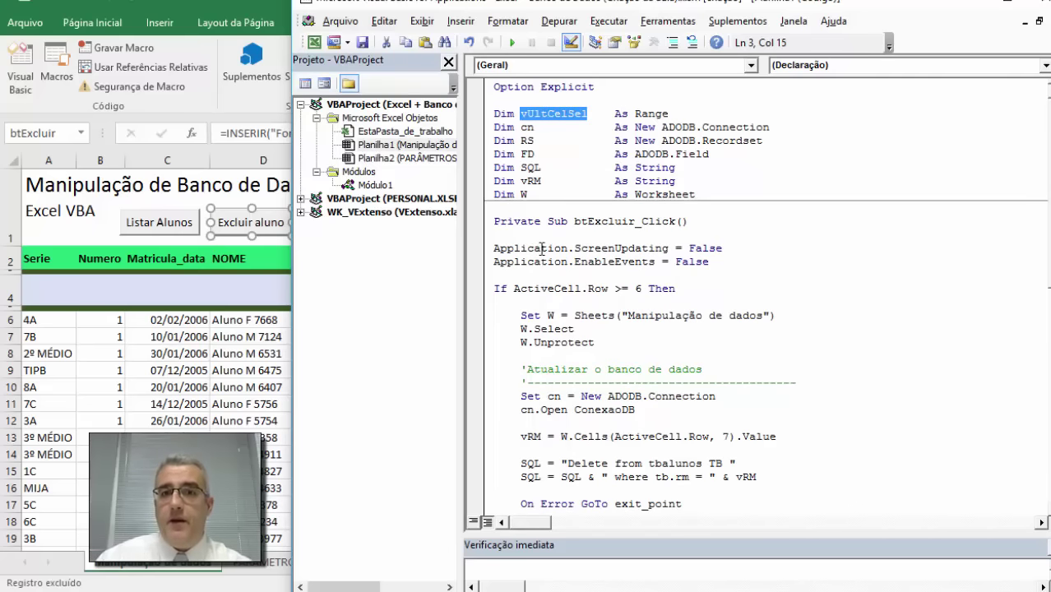
Step: Insert Set vUltCelSel = ActiveCell right after EnableEvents = False
left_click(549, 279)
key("Return")
type("set")
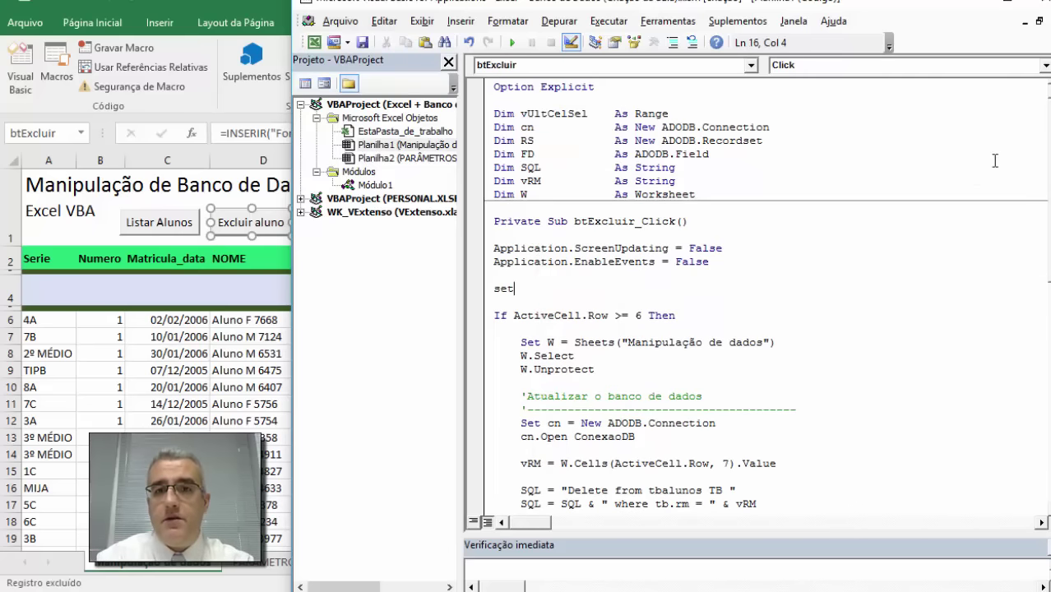
key("ctrl+v")
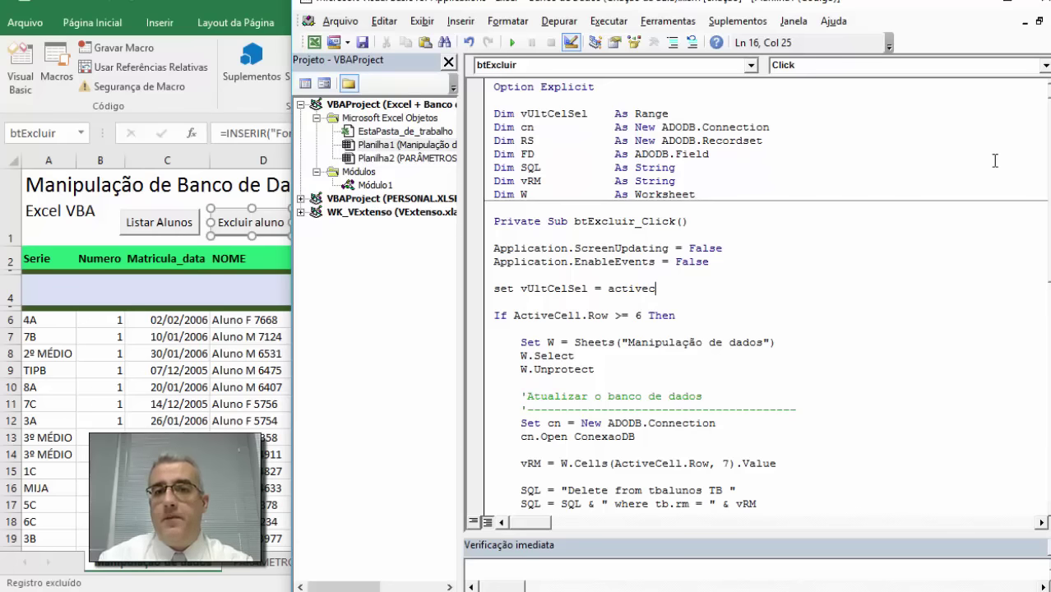
key("shift+Up")
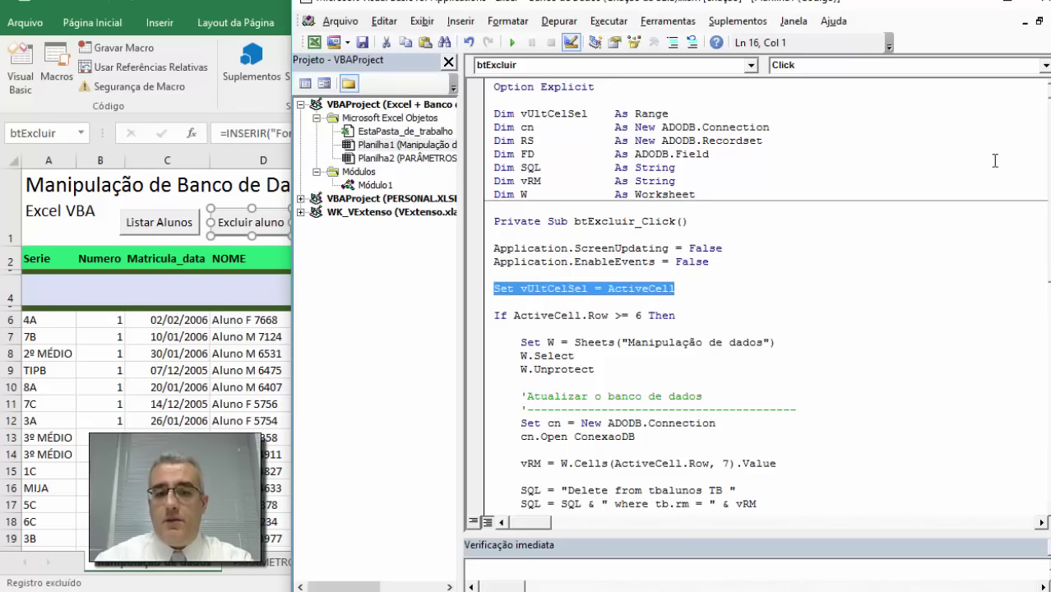
key("Down")
Step: Add vUltCelSel.Select near the end of the routine, then switch back to the Excel sheet
key("Down")
key("Down")
key("Down")
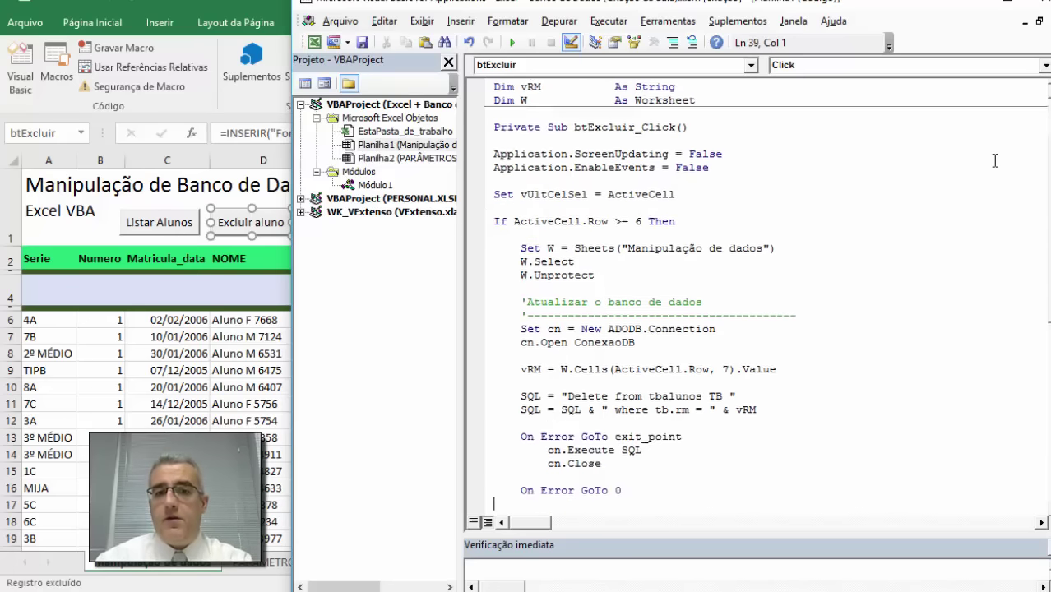
key("Down")
key("Down")
key("Down")
key("Down")
key("Down")
key("Down")
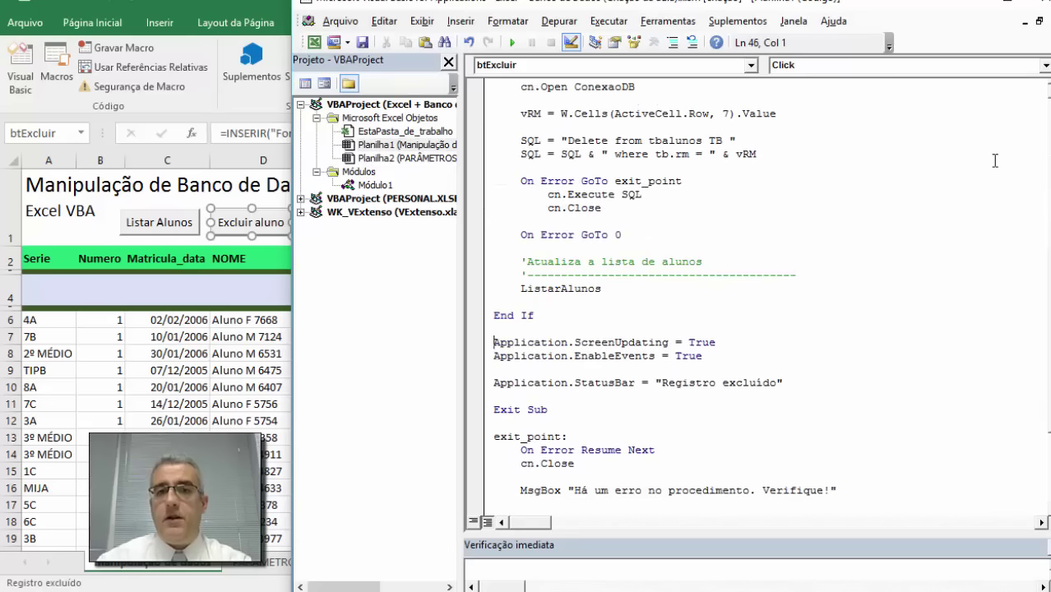
key("Return")
type("vUltCelSel")
key("Return")
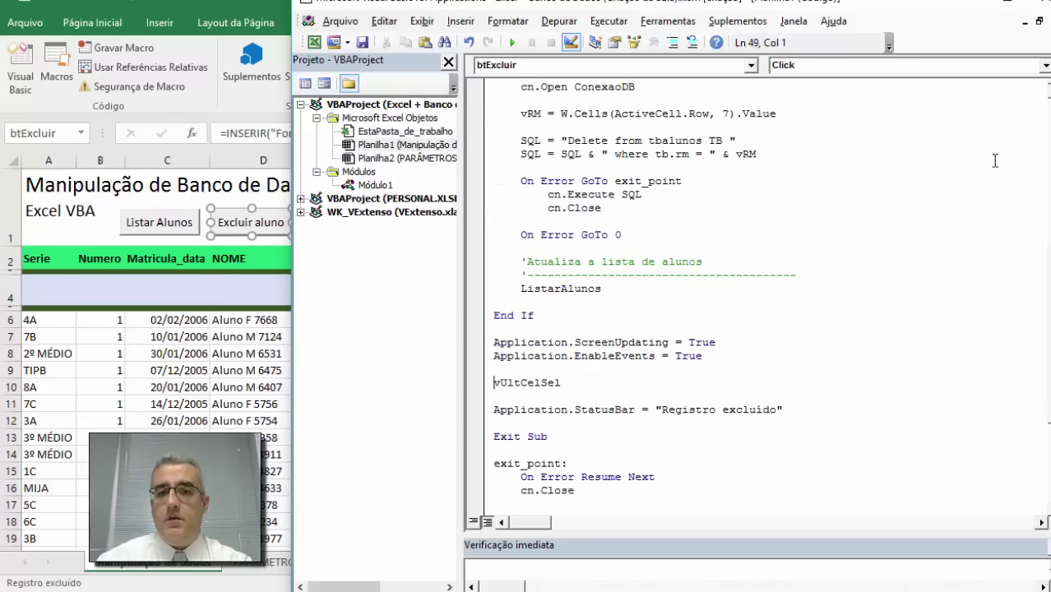
type(".selet")
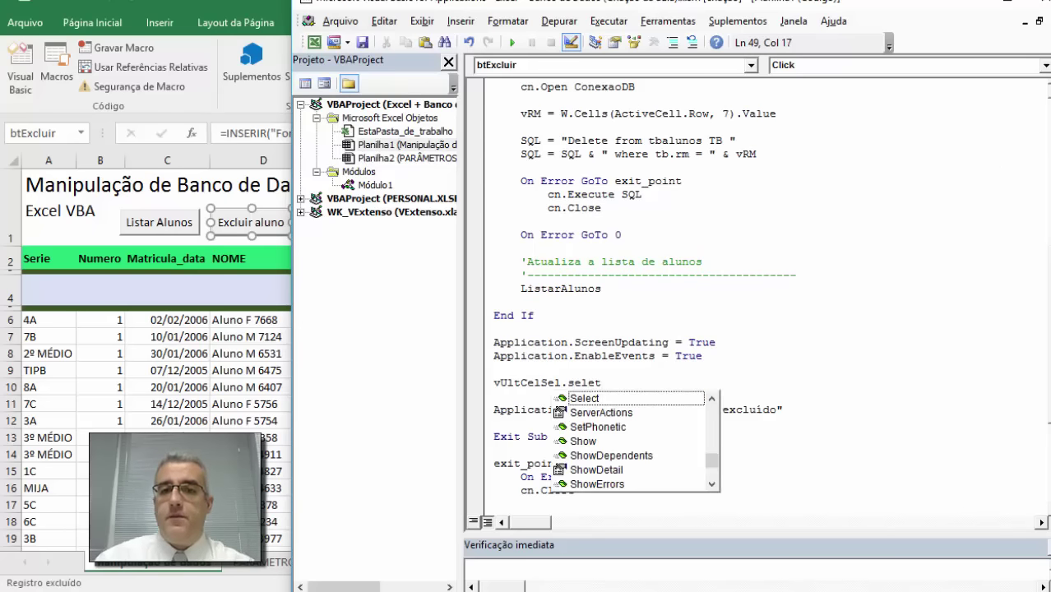
key("BackSpace")
key("Tab")
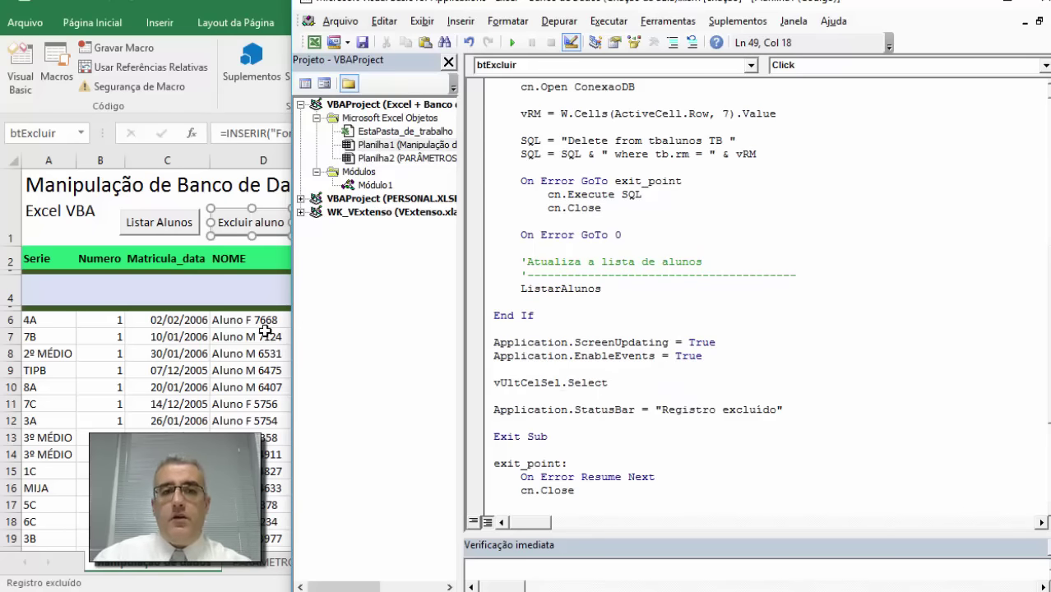
left_click(253, 352)
left_click(386, 337)
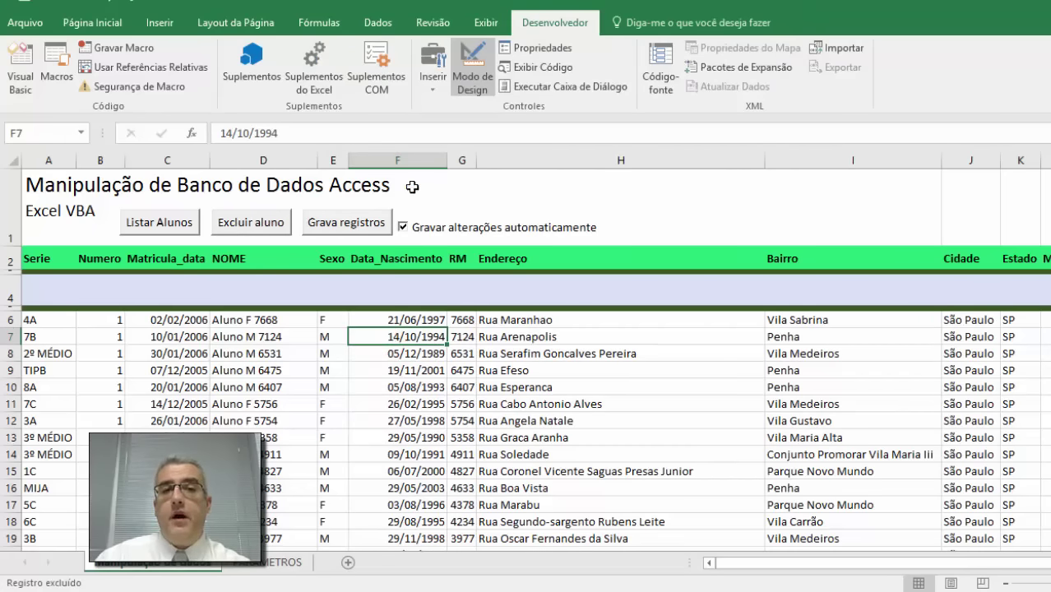
Step: Leave design mode and test Excluir aluno, deleting the student with RM 6531
left_click(471, 76)
left_click(251, 224)
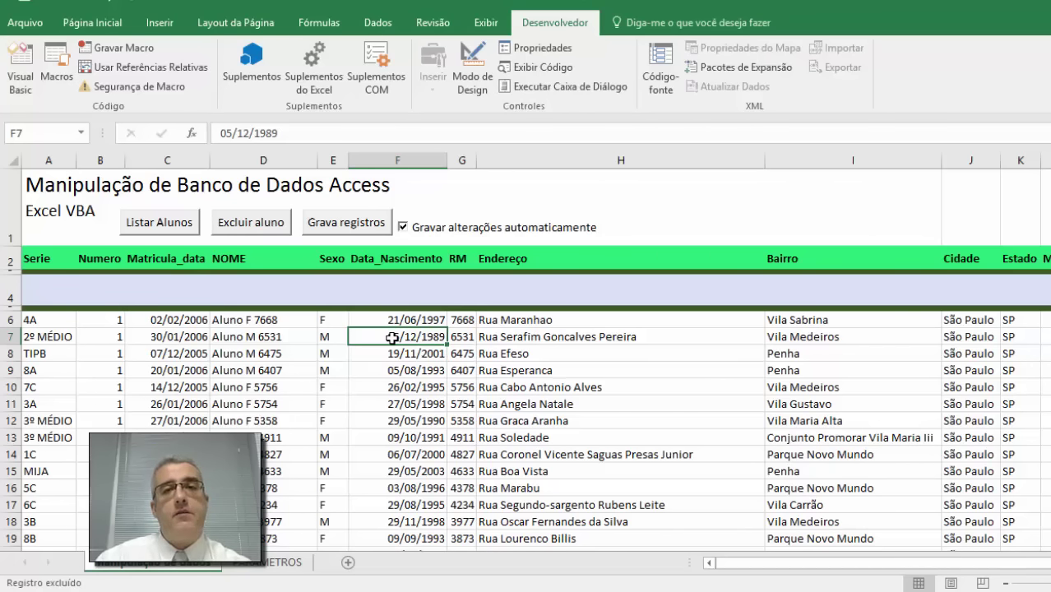
left_click(462, 337)
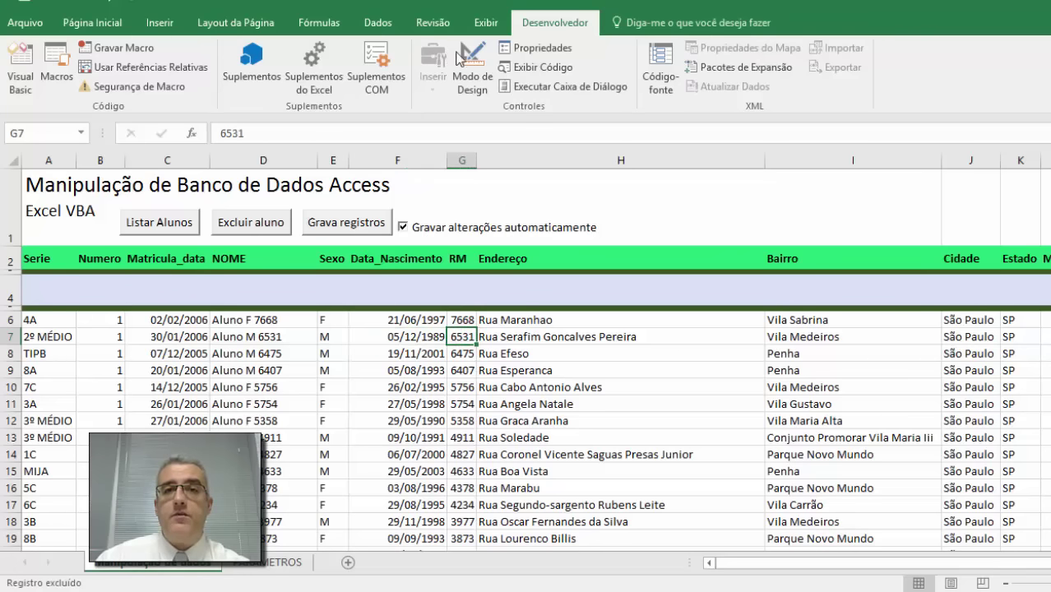
left_click(276, 216)
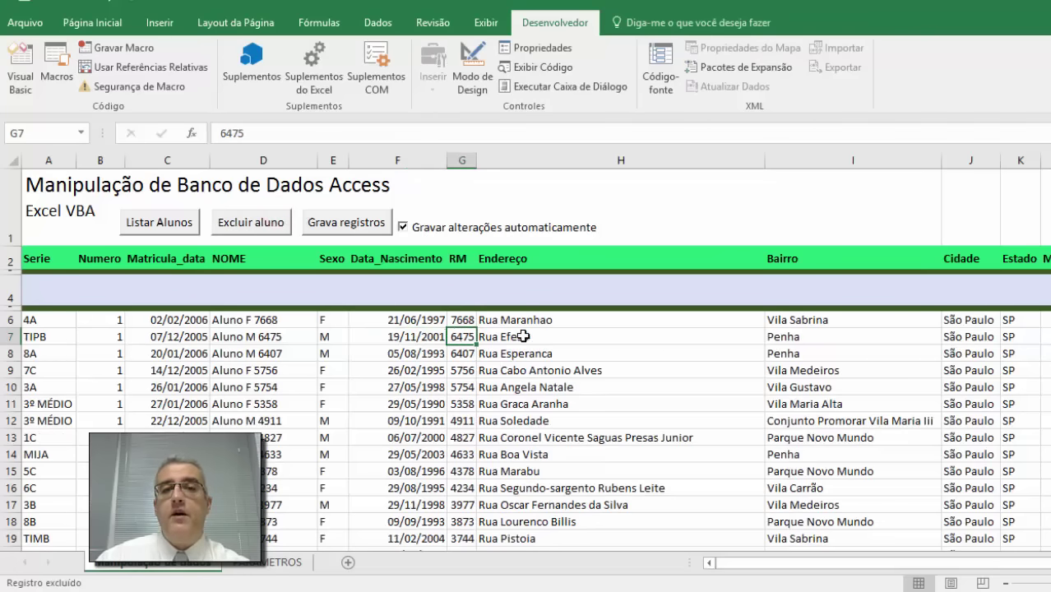
Step: Select cells and ranges (column C dates, B7:D10, birth dates rows 8–15), toggling to the ListarAlunos code
left_click(510, 368)
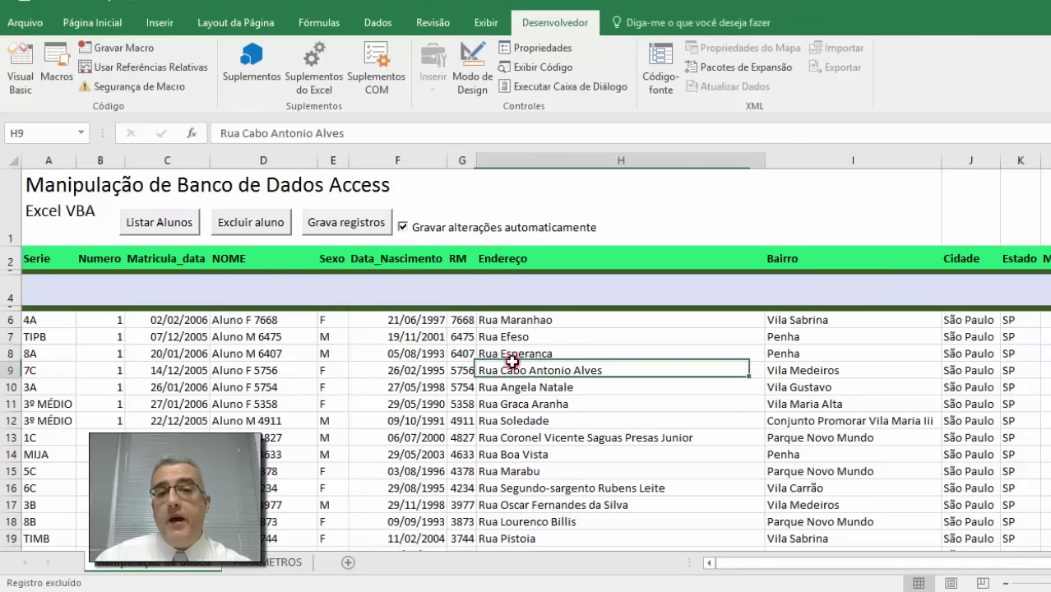
left_click(462, 353)
left_click(325, 358)
left_click_drag(176, 336, 176, 421)
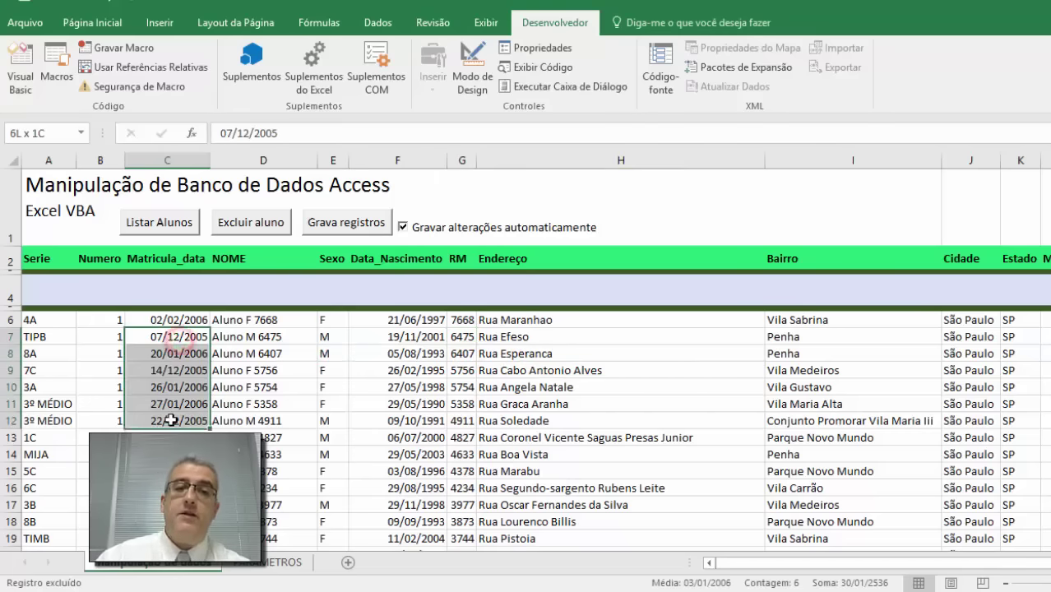
left_click(228, 386)
key("alt+F11")
left_click(679, 286)
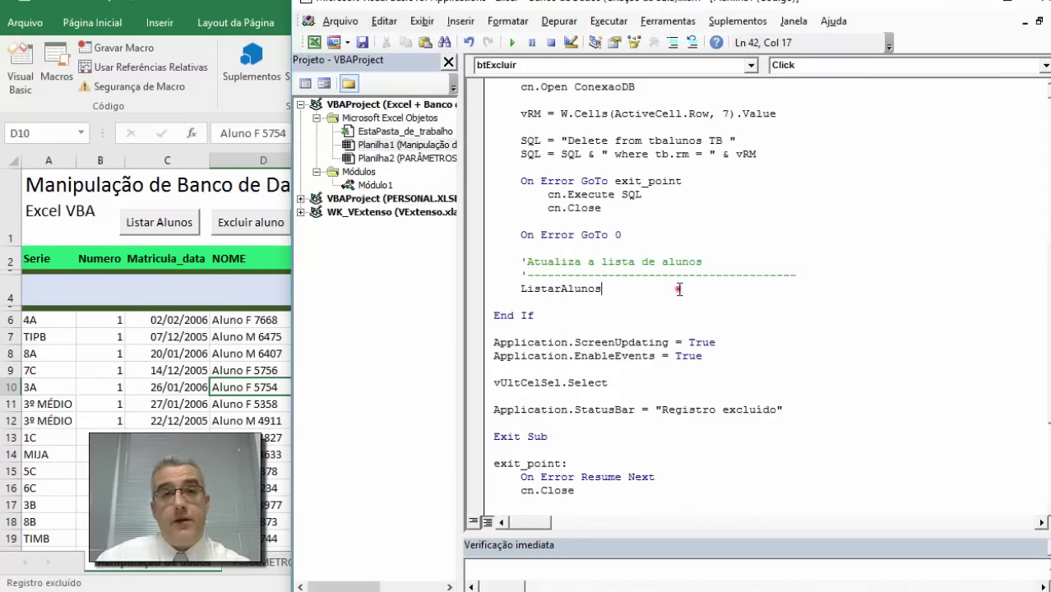
key("alt+F11")
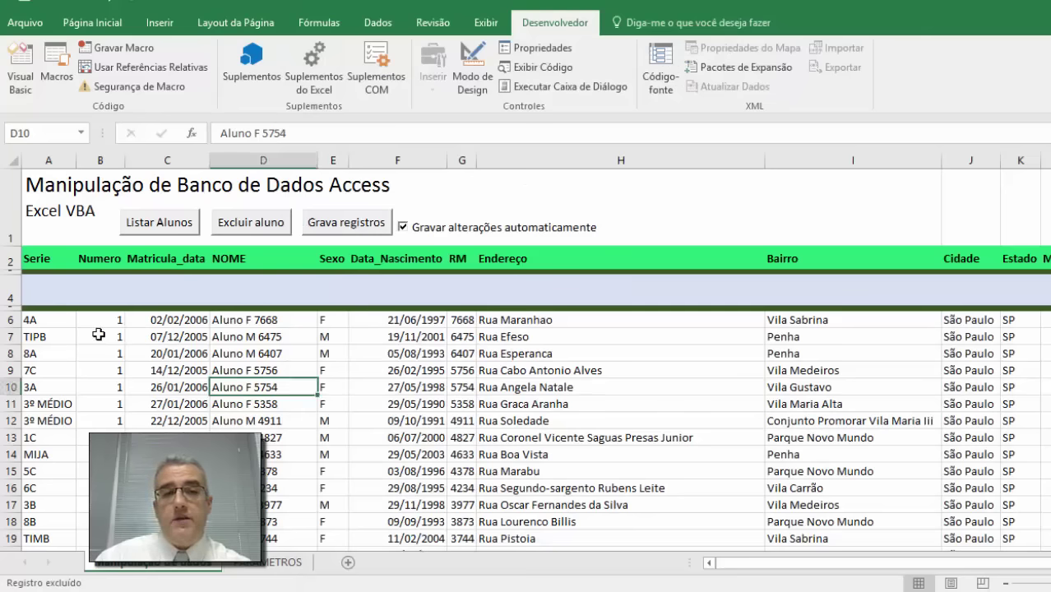
left_click_drag(82, 336, 297, 381)
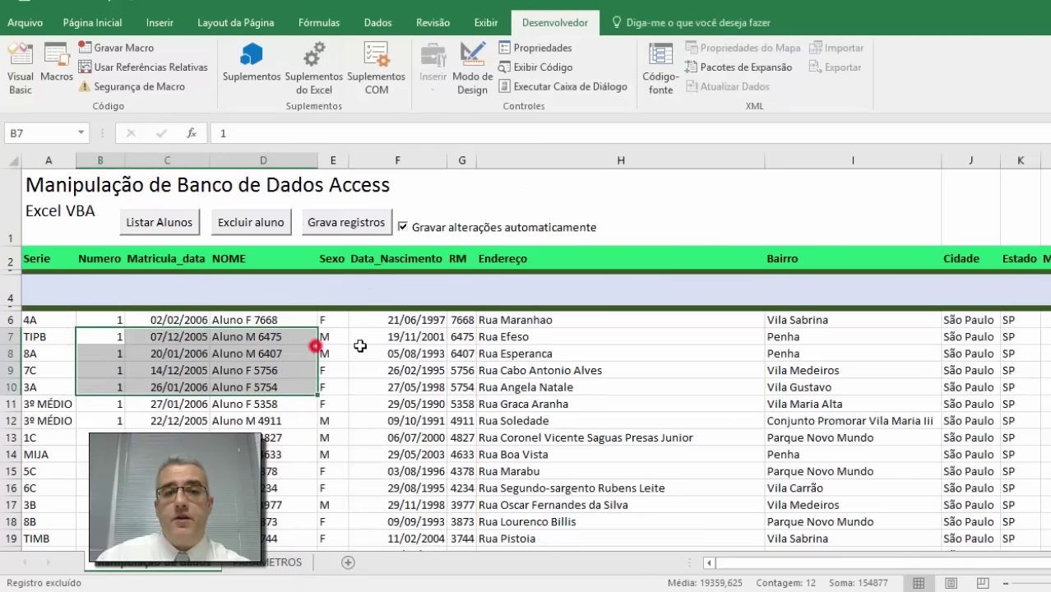
mouse_move(359, 350)
left_mouse_down()
mouse_move(449, 479)
mouse_move(458, 475)
left_mouse_up()
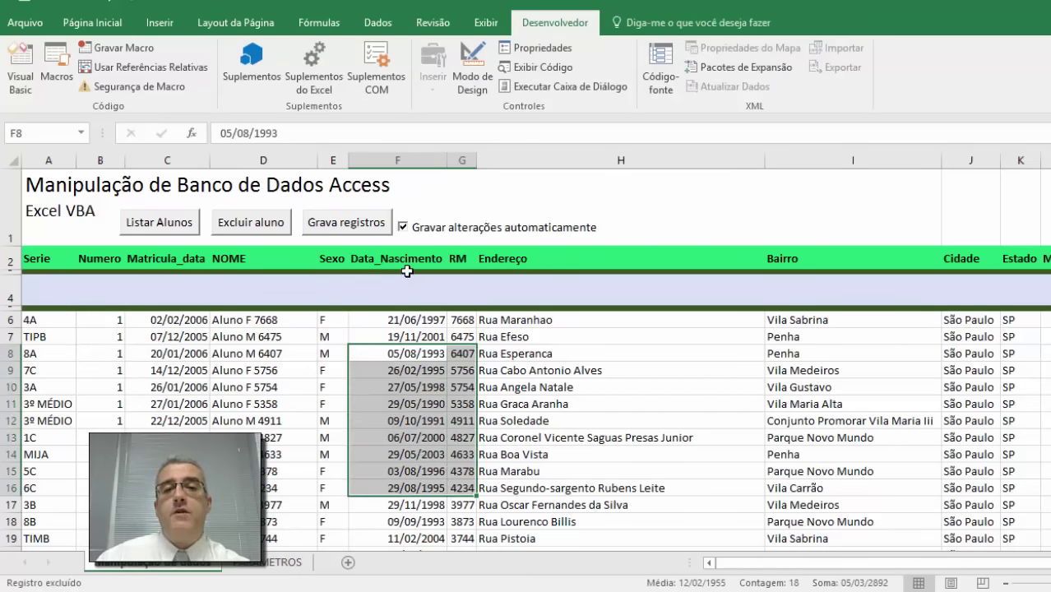
key("alt+F11")
scroll(590, 220, "up", 1)
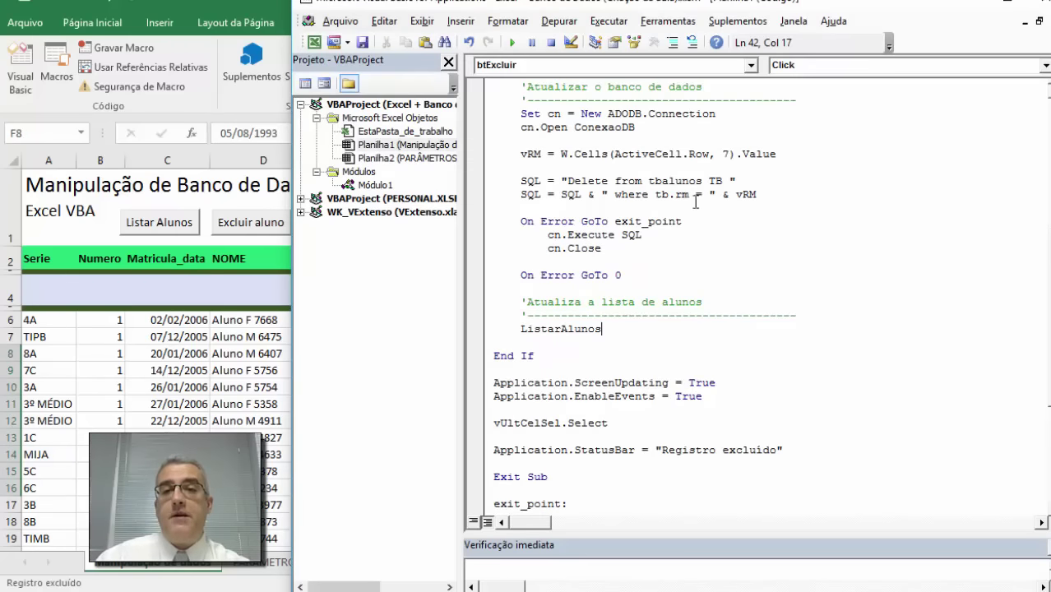
Step: Check the btExcluir delete query's 'where tb.rm = ' vRM filter, then return to the student sheet
left_click_drag(758, 195, 499, 196)
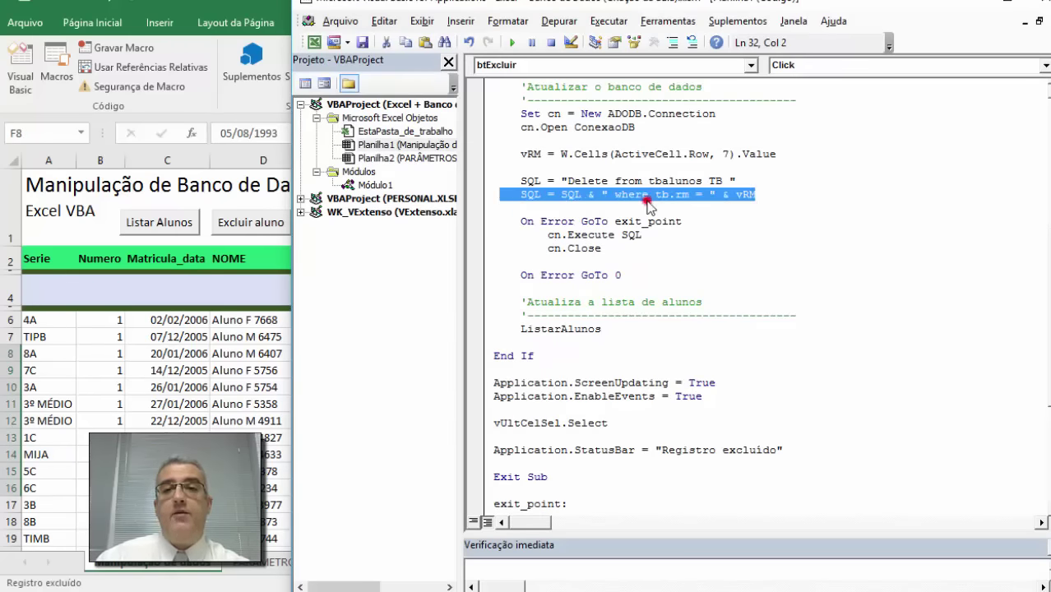
left_click(735, 195)
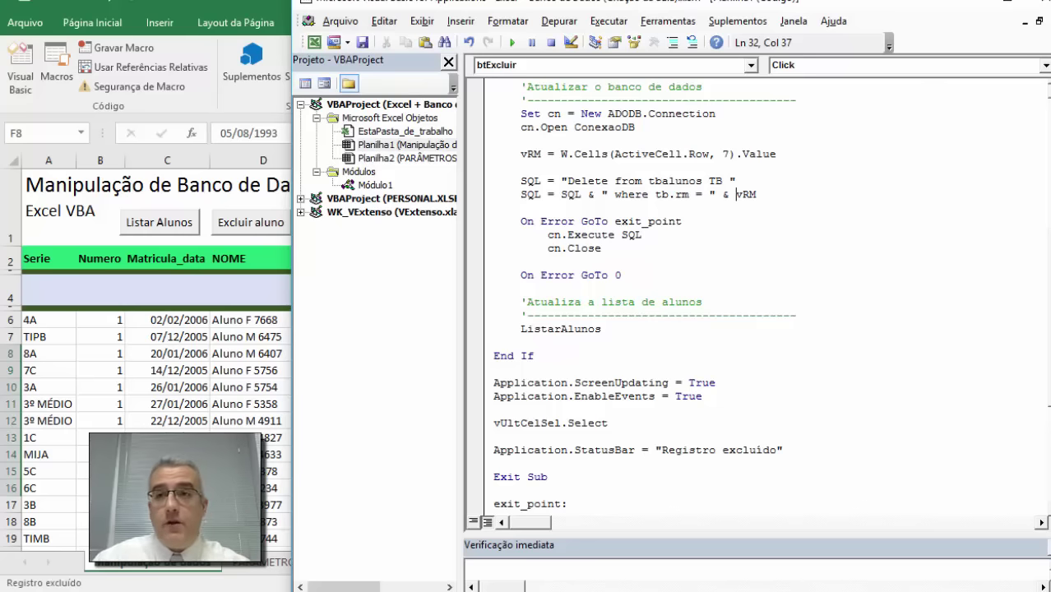
key("alt+F11")
left_click(480, 356)
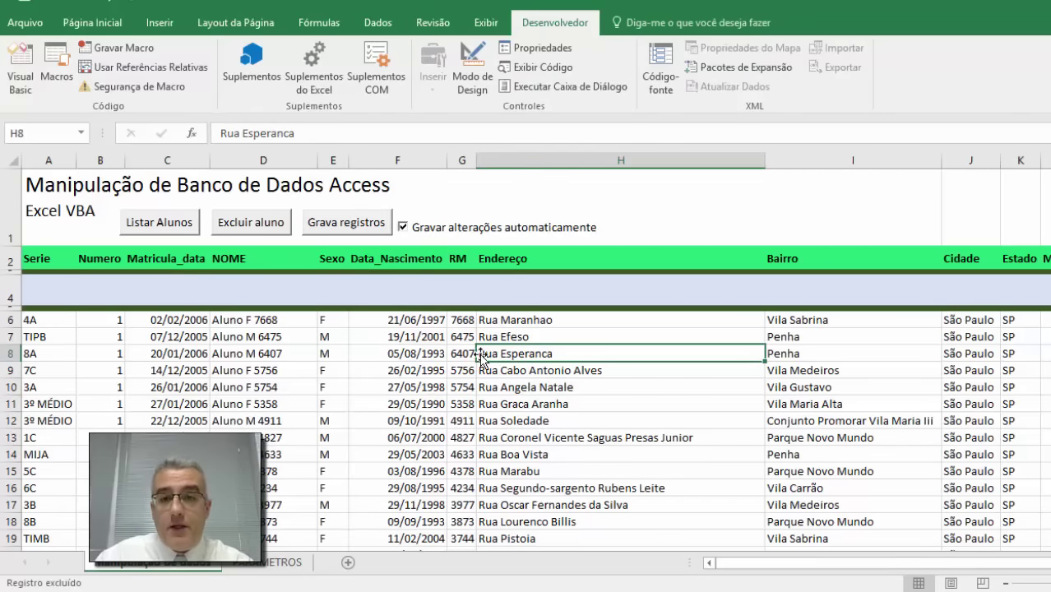
Step: Inspect the birth-date, enrollment-date and student-name cells in rows 8 to 11
left_click(399, 402)
left_click(348, 367)
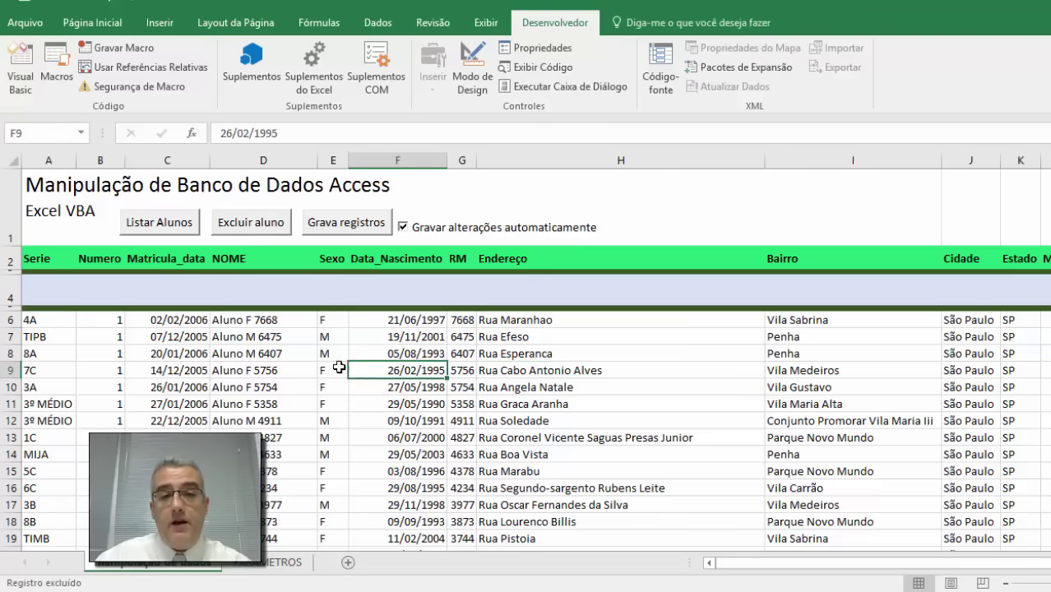
left_click(164, 370)
left_click(160, 404)
left_click(248, 404)
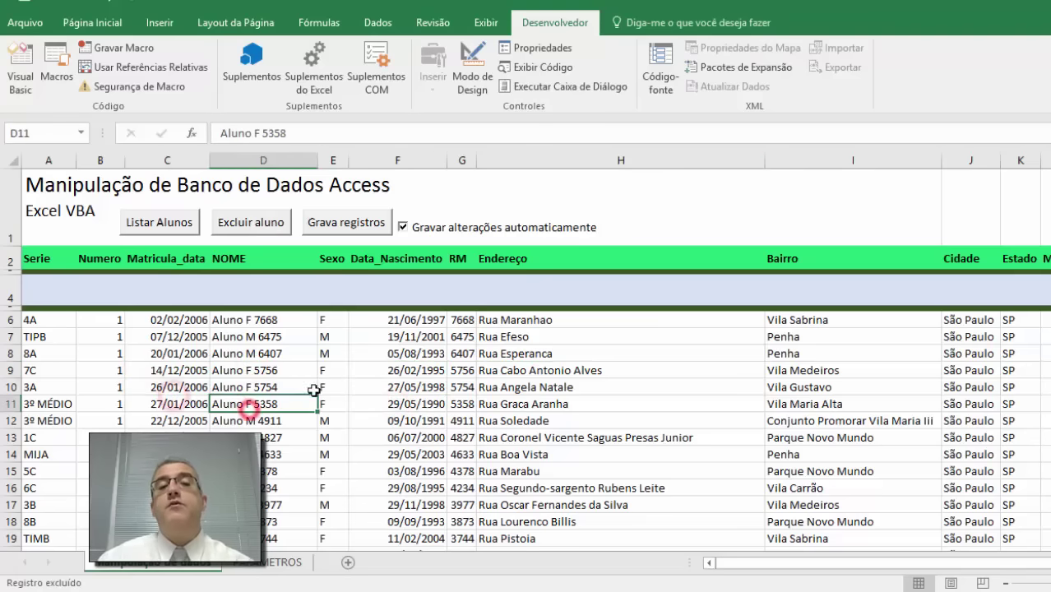
left_click(359, 353)
left_click(403, 370)
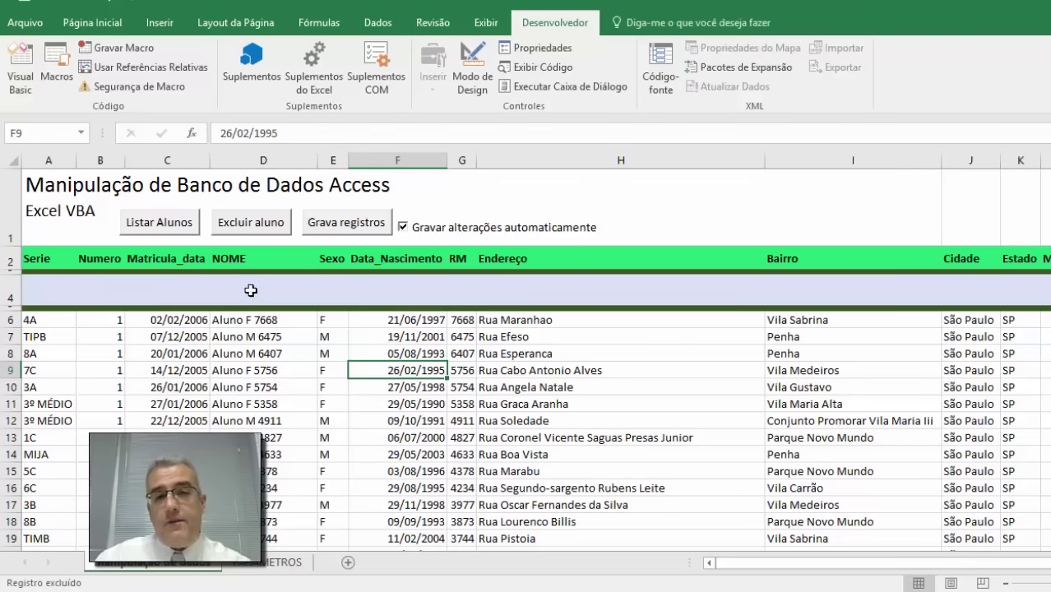
Step: Select the blank row 4 from column A to H
left_click(173, 293)
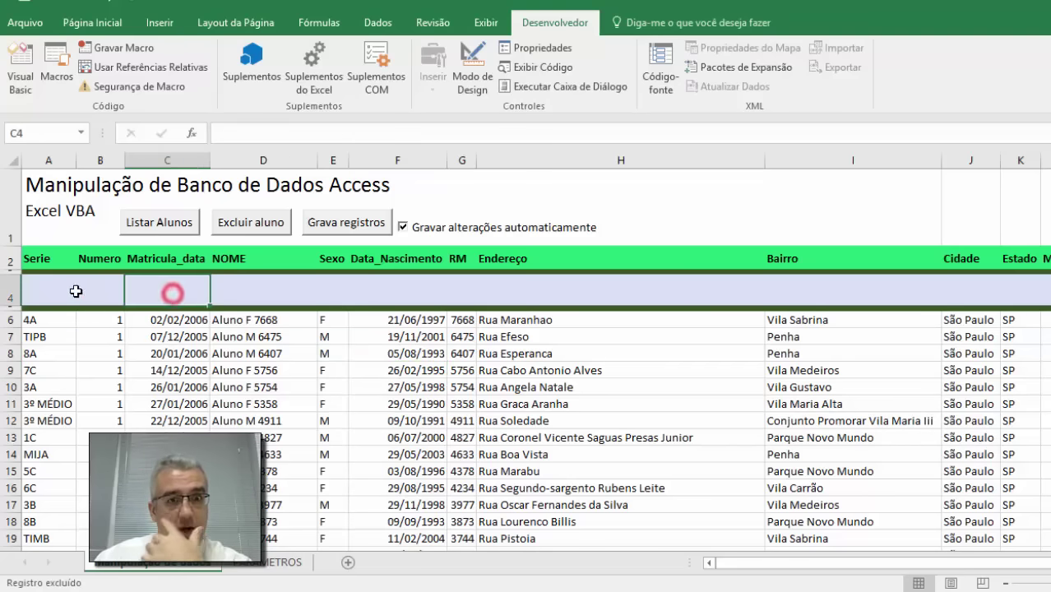
left_click(44, 292)
left_click(9, 294)
left_click(44, 292)
left_click(135, 292)
left_click(234, 291)
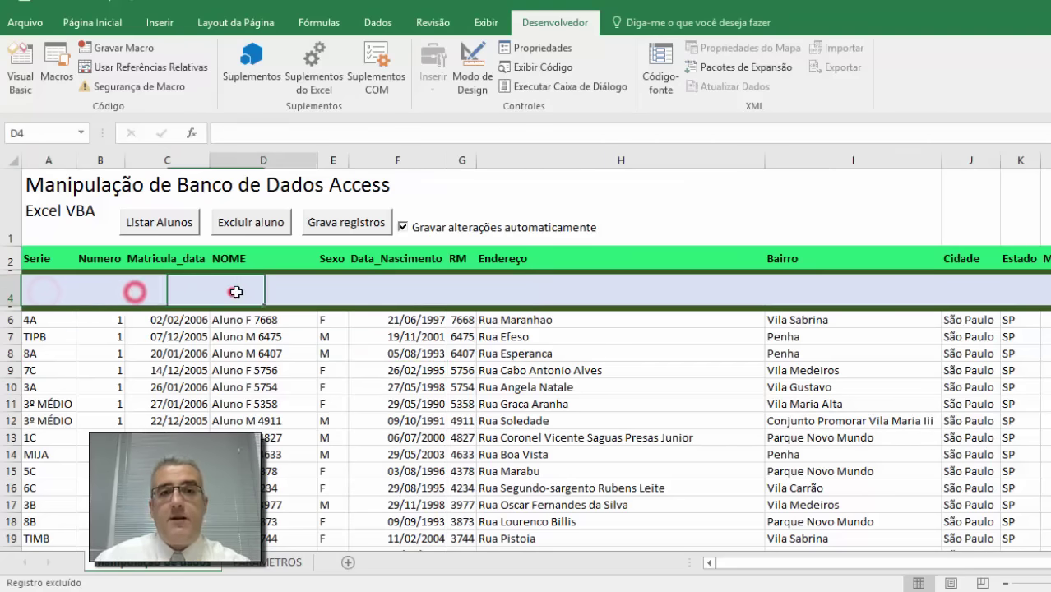
left_click(379, 285)
left_click_drag(63, 290, 568, 293)
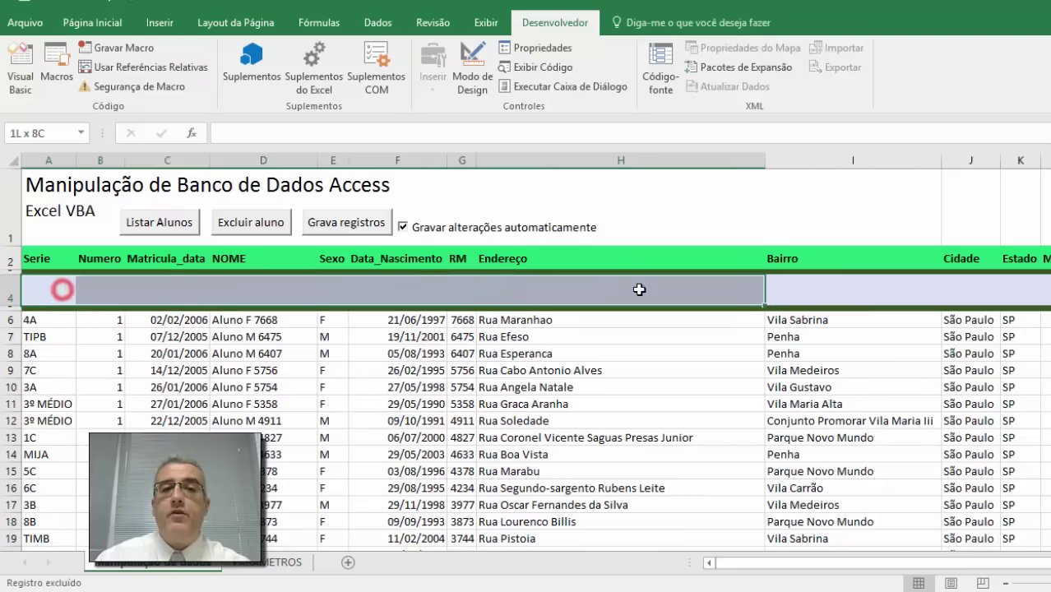
Step: Uncheck 'Gravar alterações automaticamente' so edits stop saving automatically
left_click(451, 366)
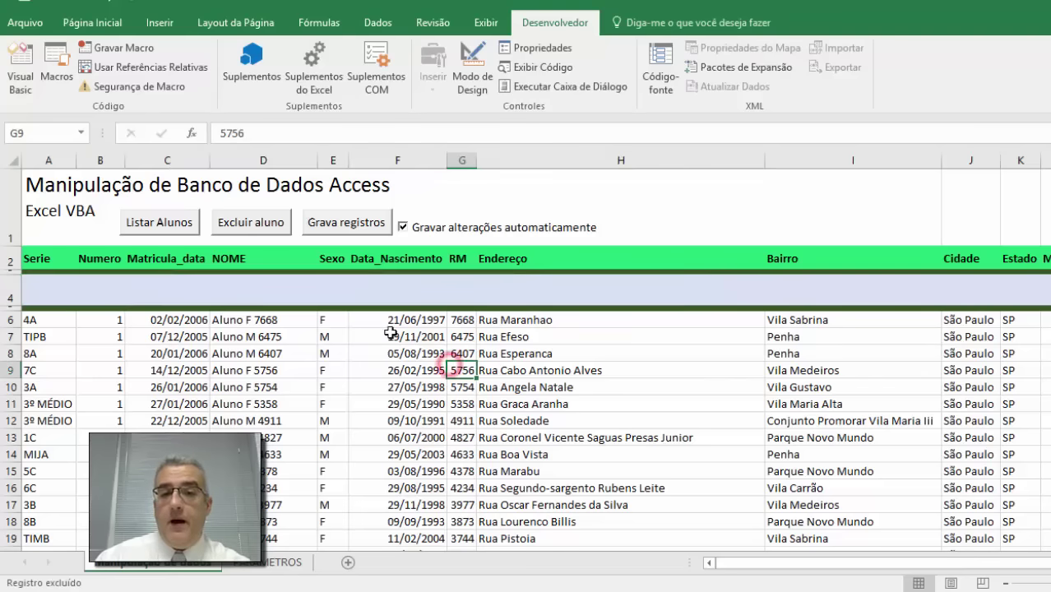
left_click(330, 354)
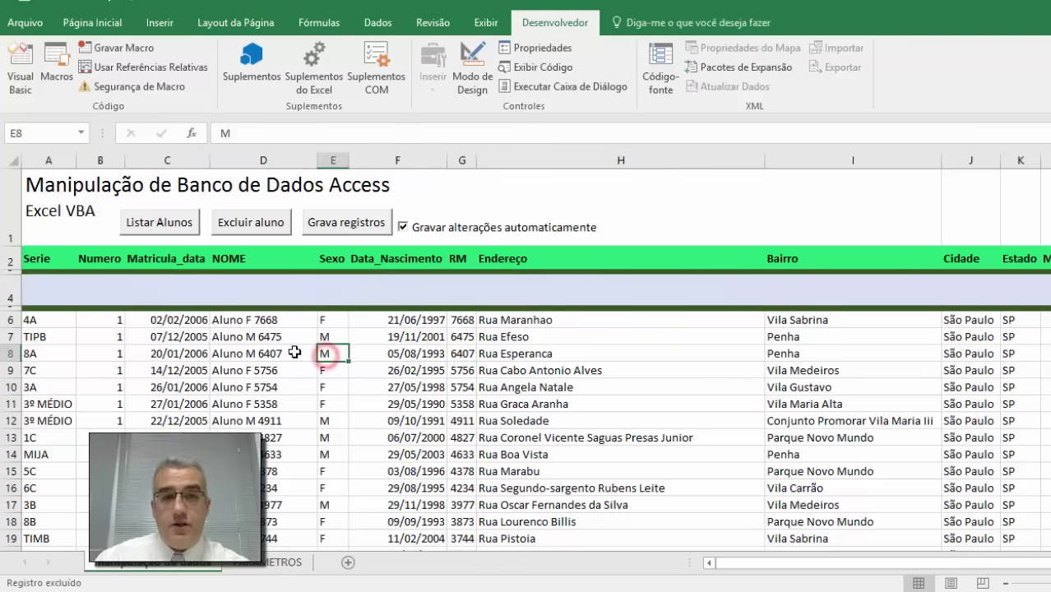
left_click(403, 228)
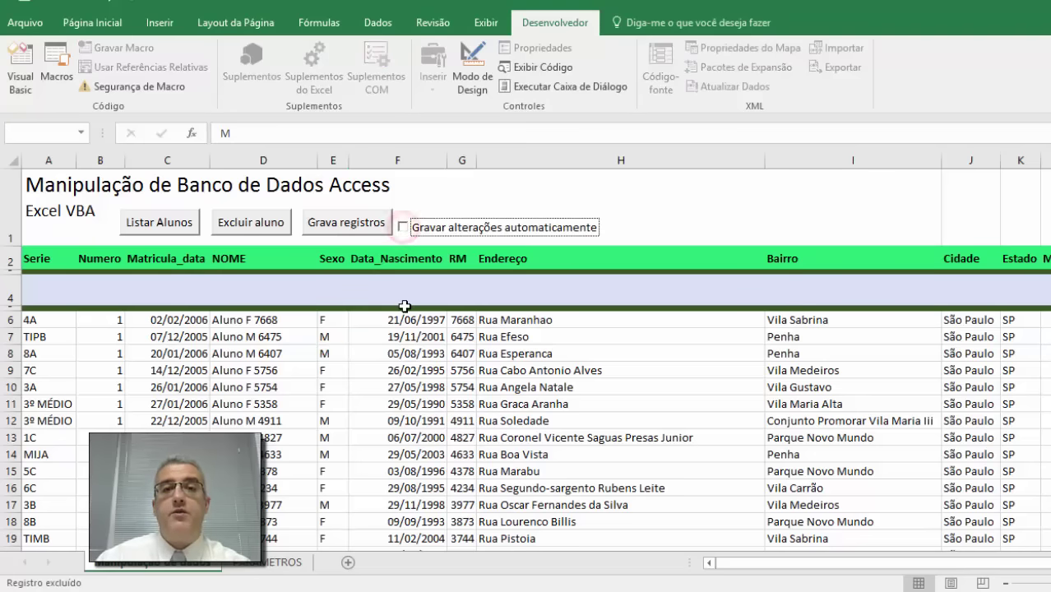
Step: Dismiss the protected-sheet warning and unprotect the worksheet with Desproteger Planilha
left_click(379, 337)
left_click(399, 368)
double_click(402, 353)
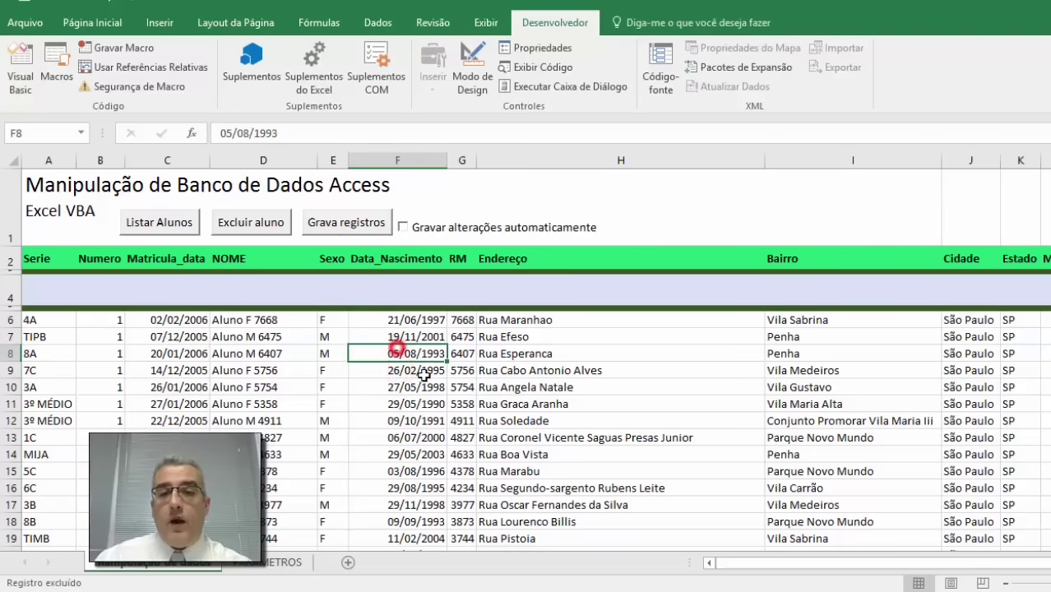
left_click(580, 341)
left_click(534, 334)
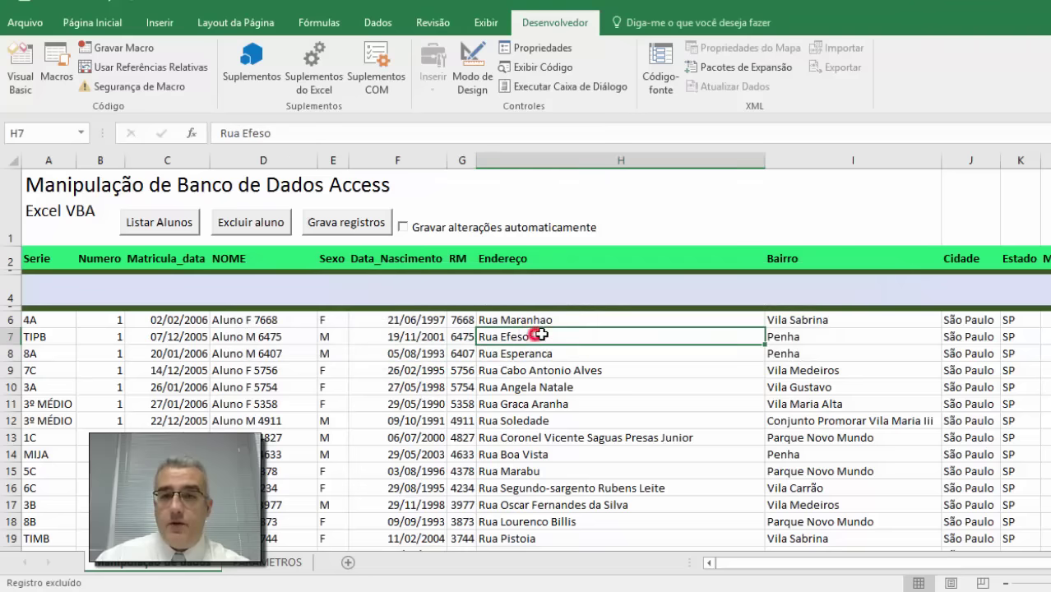
scroll(461, 33, "up", 1)
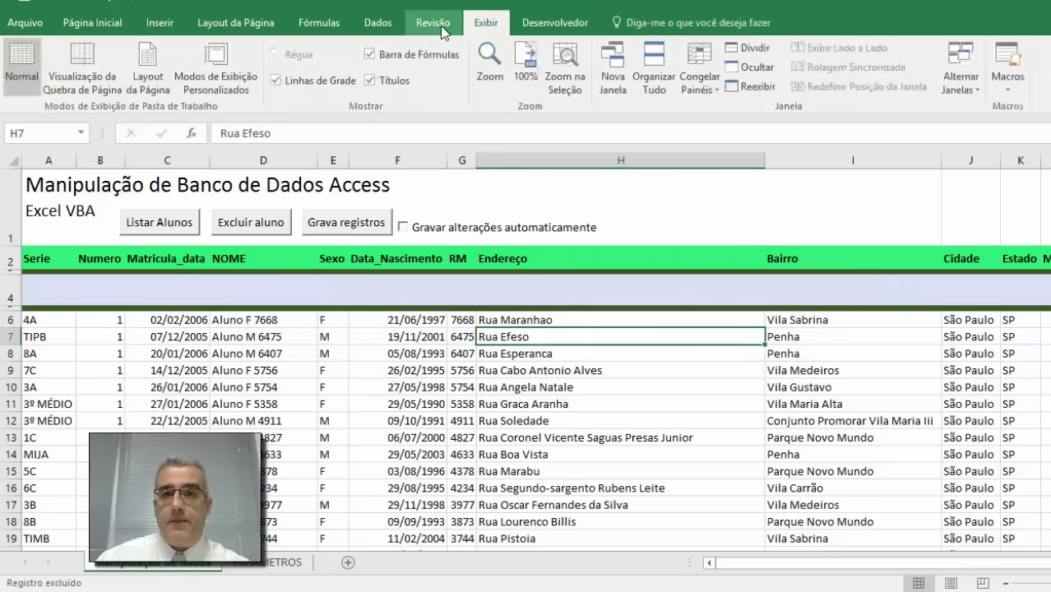
scroll(461, 33, "up", 1)
left_click(668, 67)
Step: Change row 7's Bairro from Penha to 'xxxx' and enter 'x' in its Alterada cell N7
left_click(806, 341)
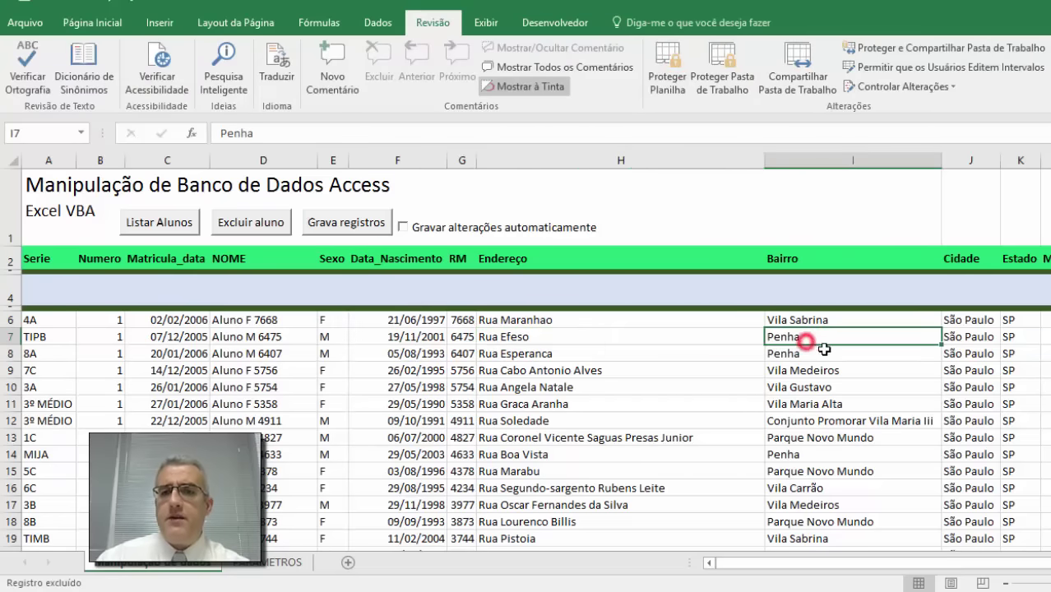
type("xxxx")
key("Return")
key("Right")
key("Right")
key("Right")
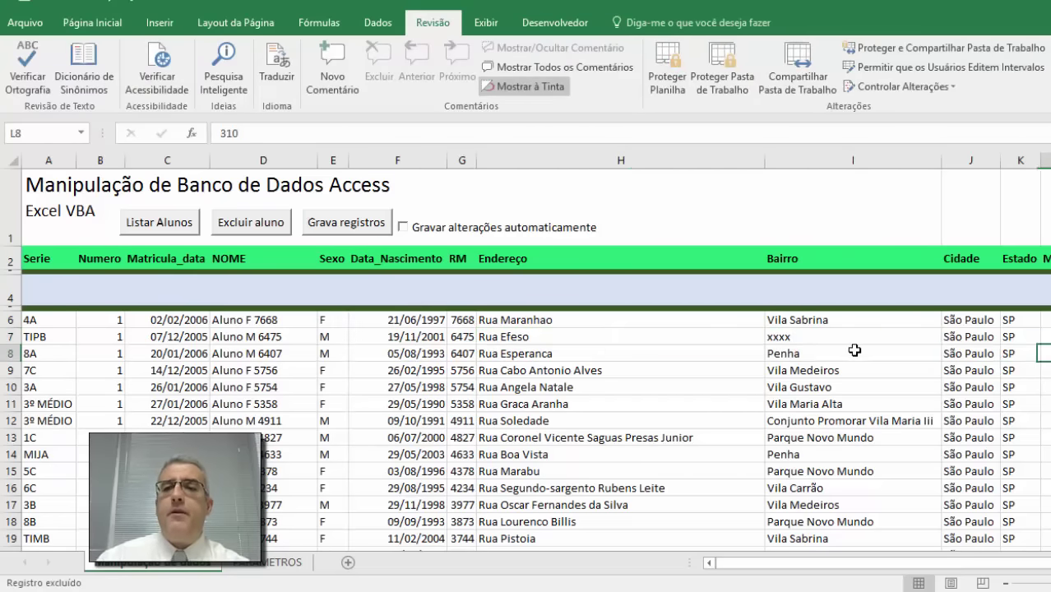
key("Right")
key("Right")
key("Right")
left_click(987, 337)
type("x")
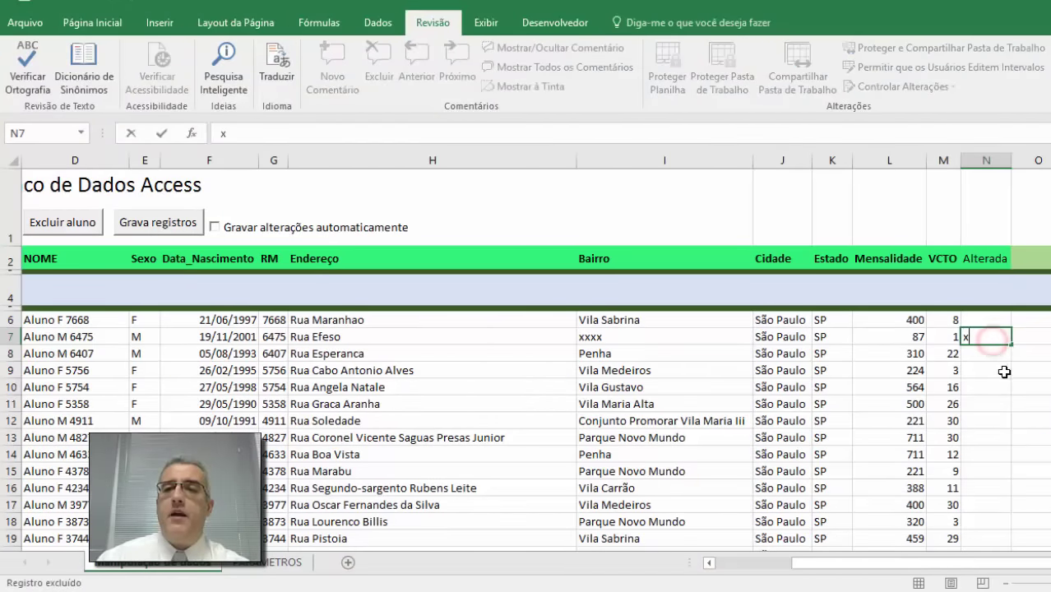
left_click(999, 370)
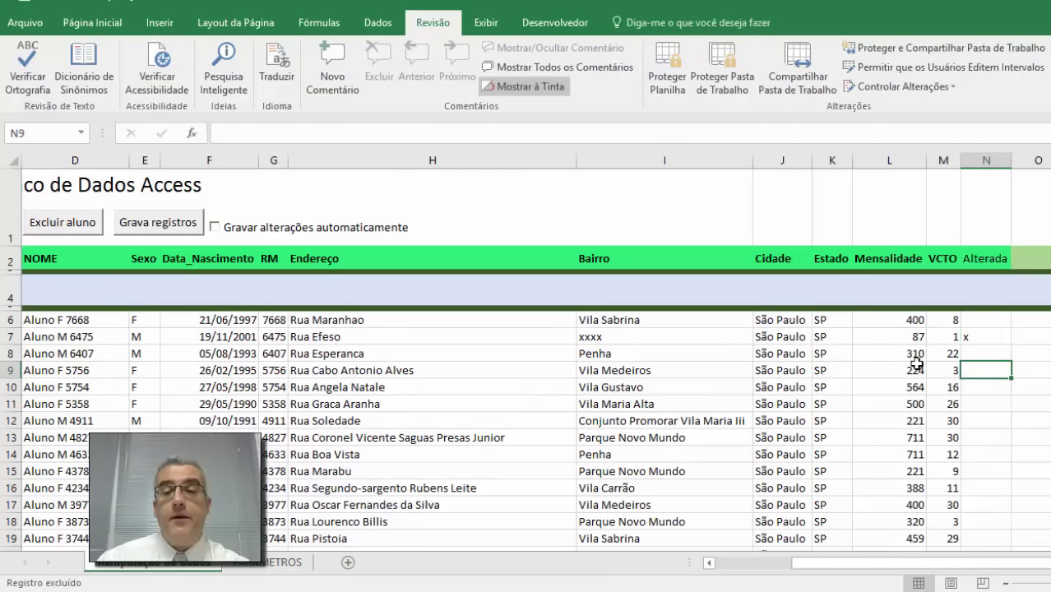
Step: Verify the 'x' mark in N7, then move back to column A at row 3
left_click(494, 329)
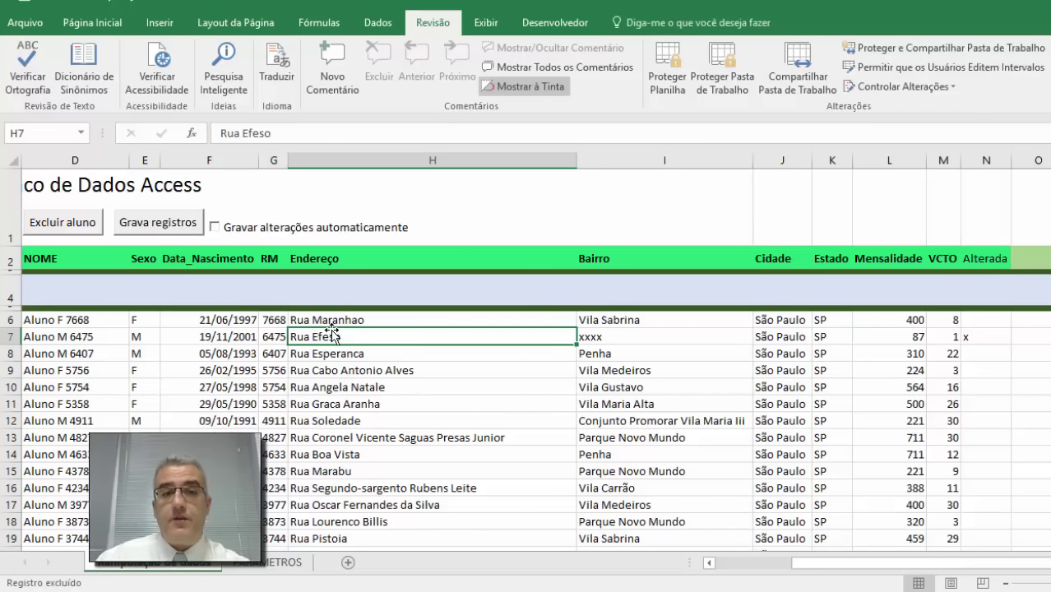
left_click(976, 341)
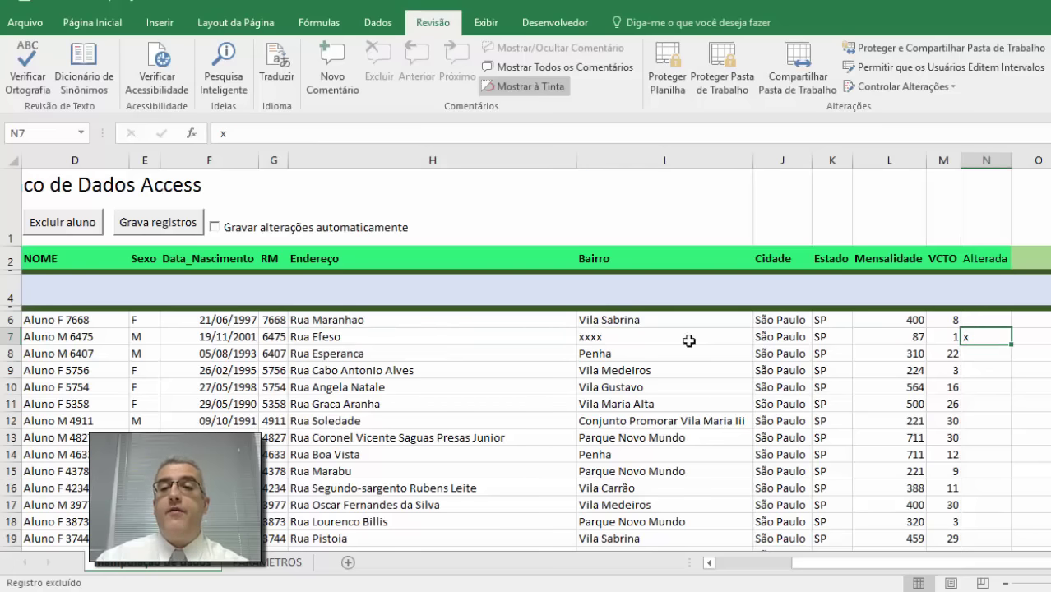
left_click(273, 352)
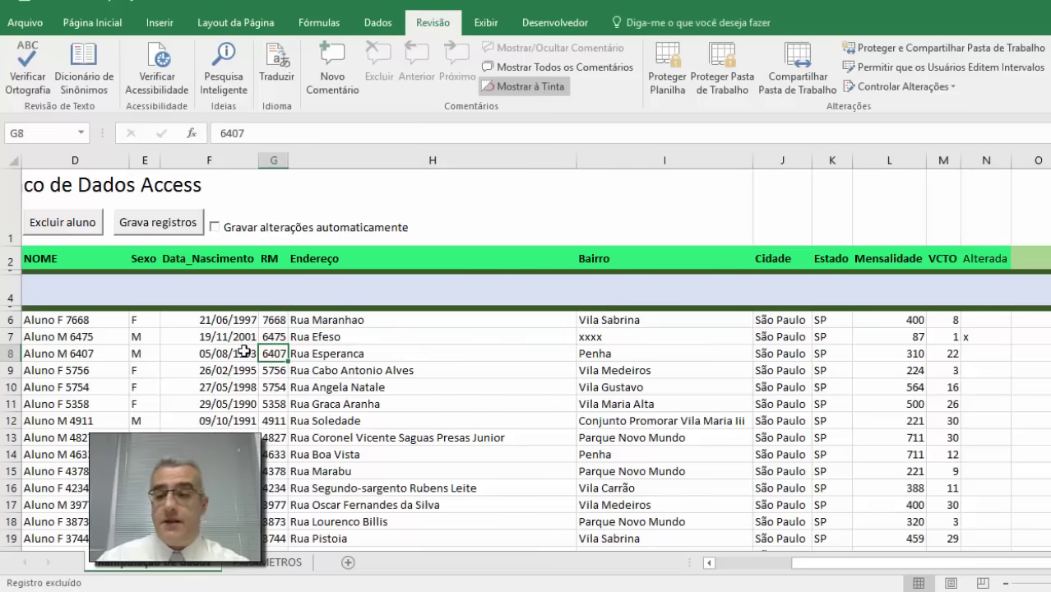
key("Home")
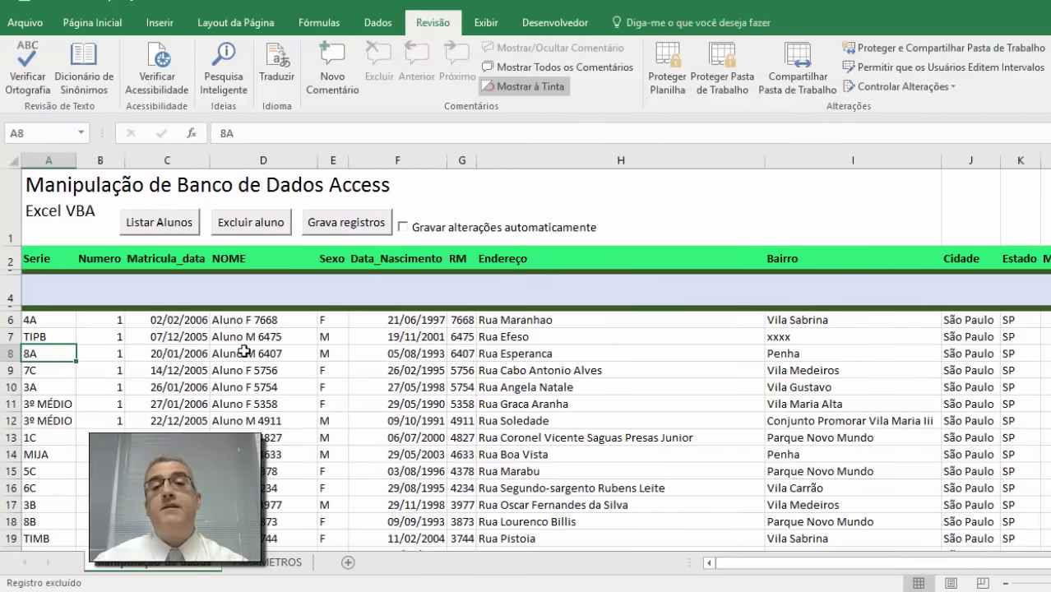
key("Up")
key("Up")
key("Up")
key("Up")
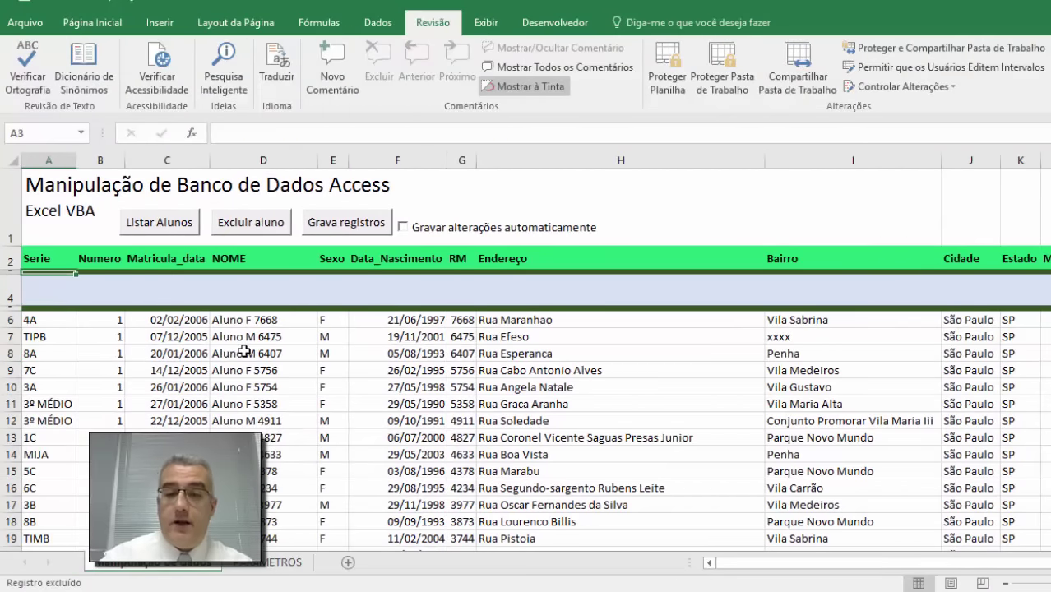